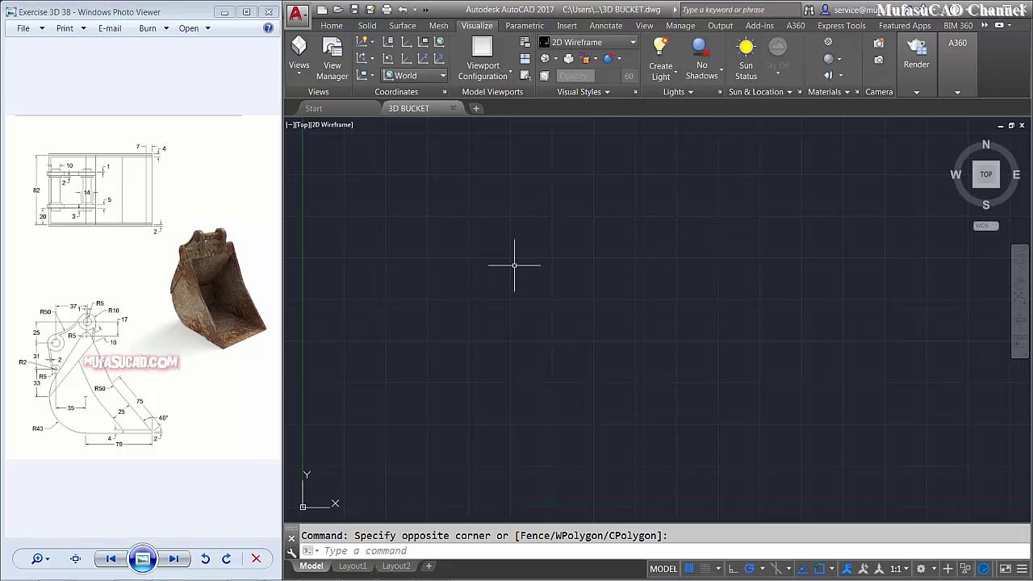
- Switch the drawing viewport to the Left view
click(543, 270)
click(517, 280)
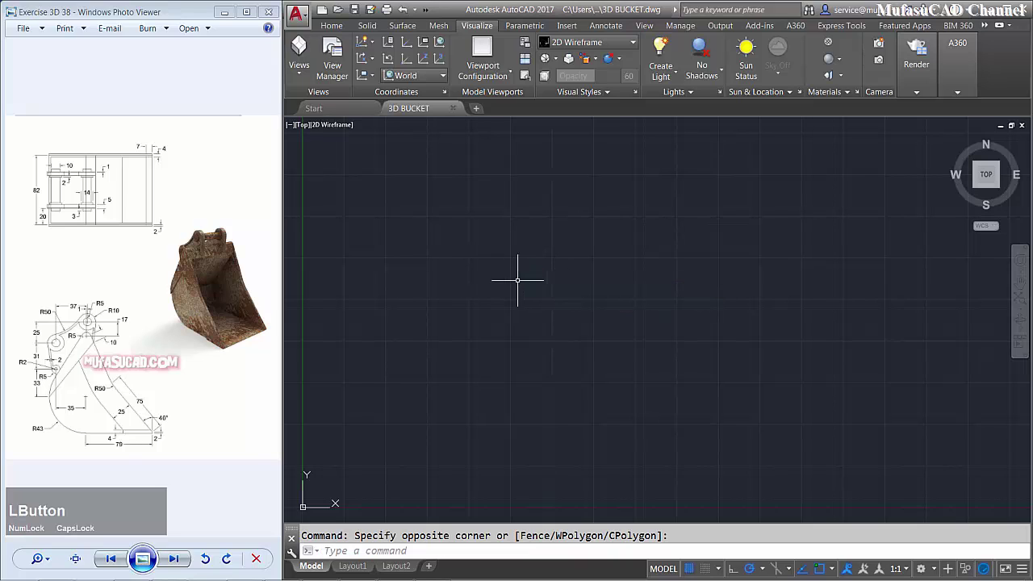
click(303, 126)
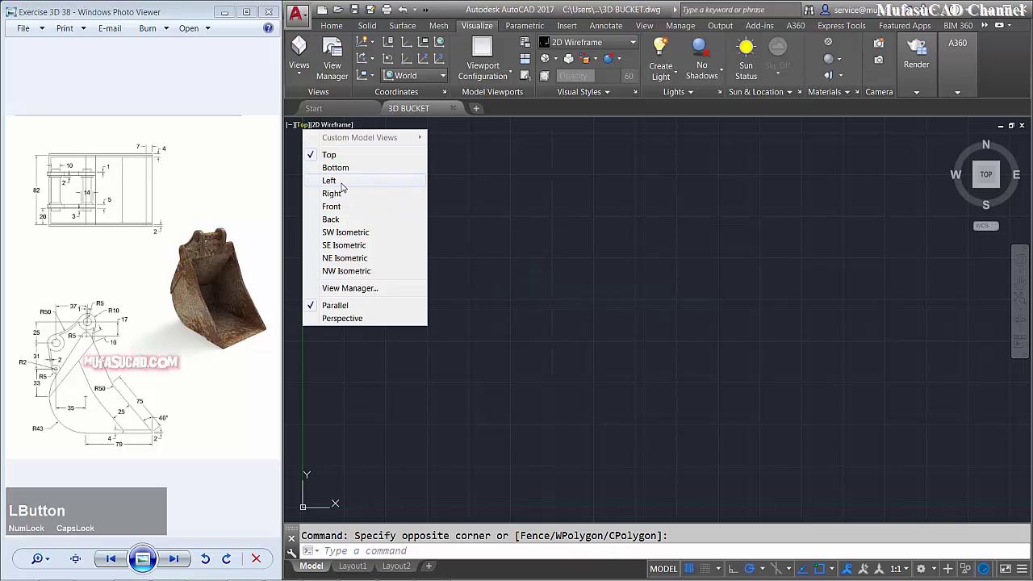
click(329, 181)
- Draw a circle of radius 43 in the empty drawing area for the bucket's rounded back
scroll(618, 266, down, 3)
middle_drag(763, 237, 494, 401)
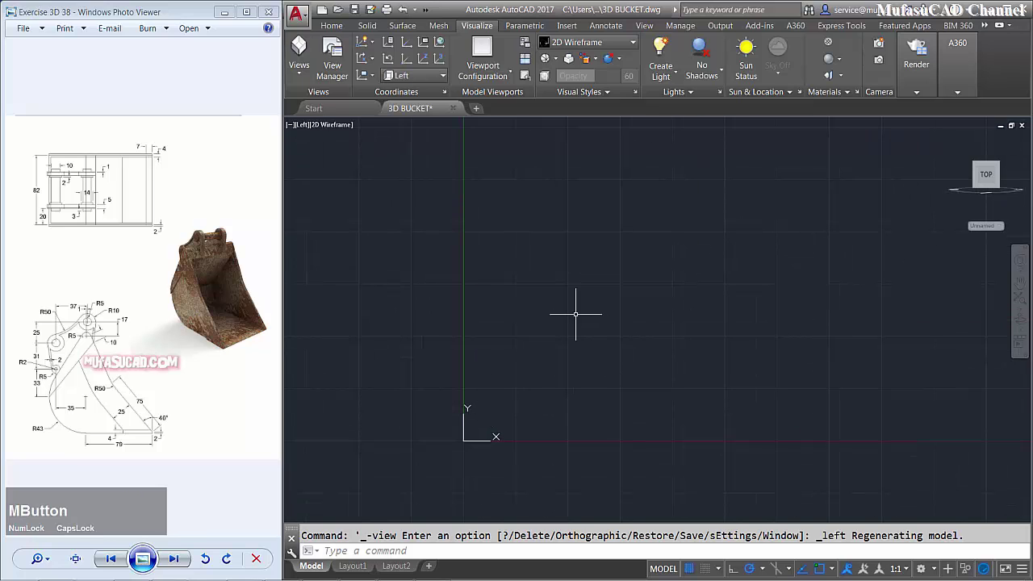
key(space)
click(605, 280)
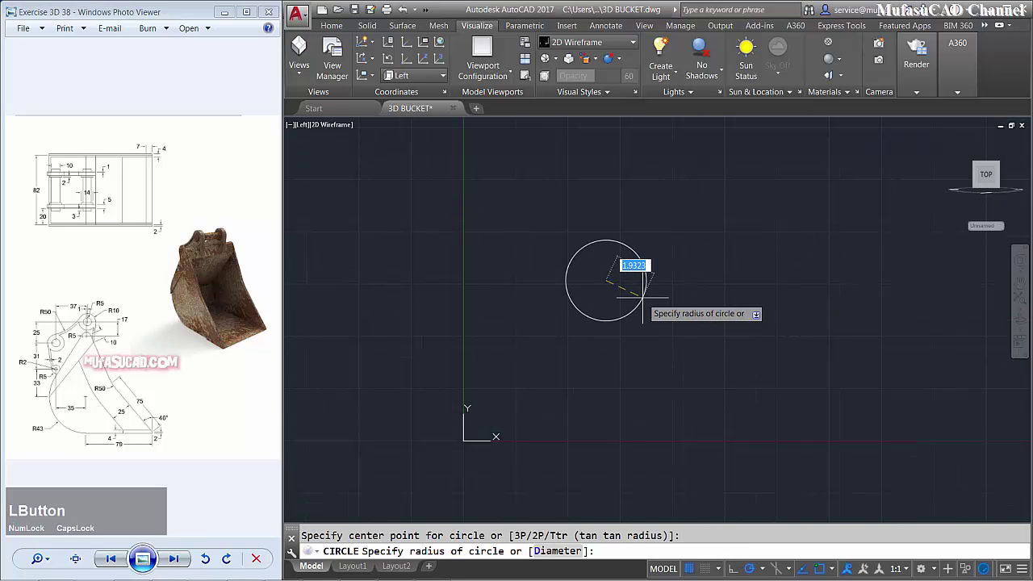
key(space)
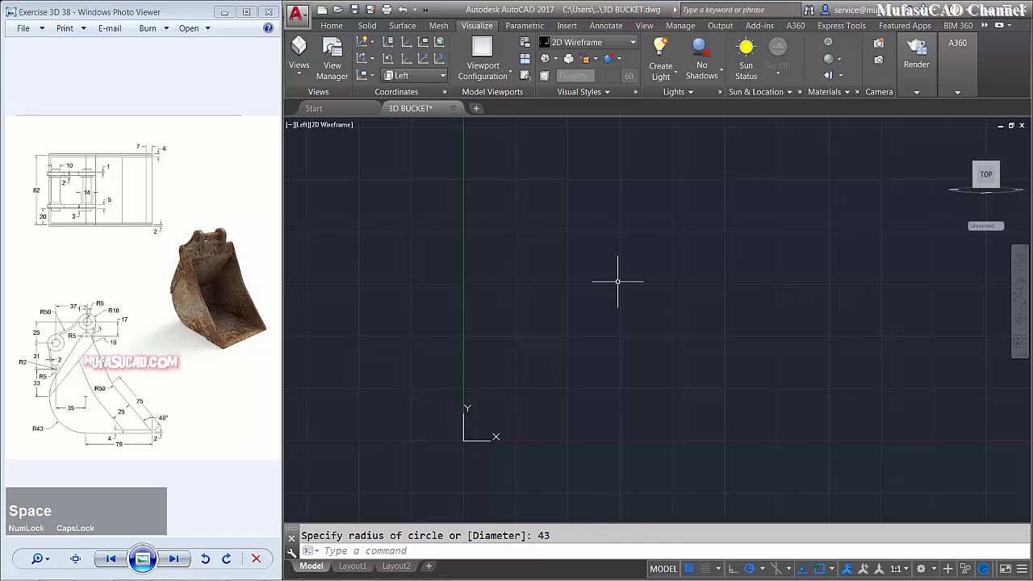
scroll(619, 282, down, 3)
scroll(617, 282, down, 2)
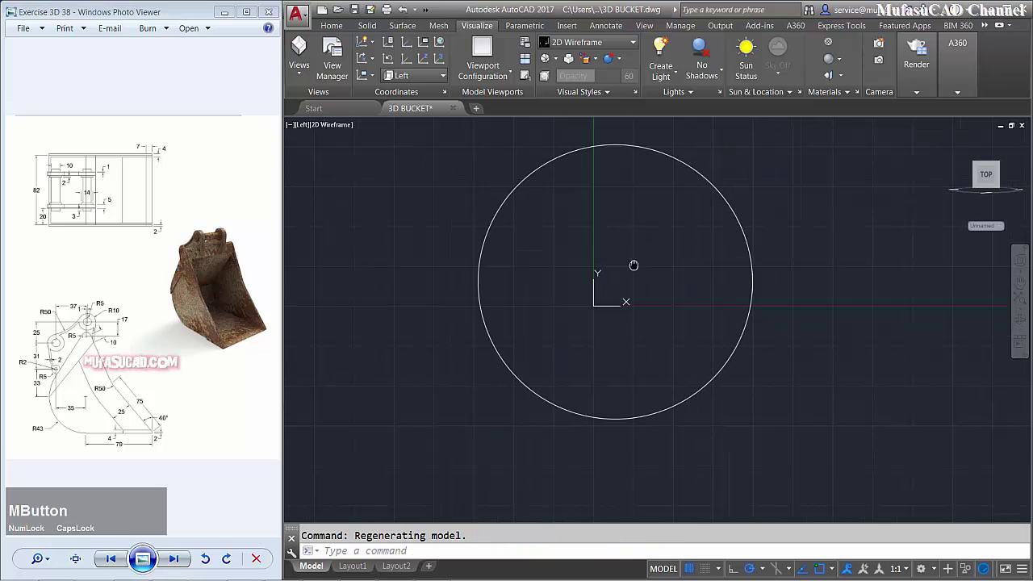
middle_drag(633, 265, 650, 307)
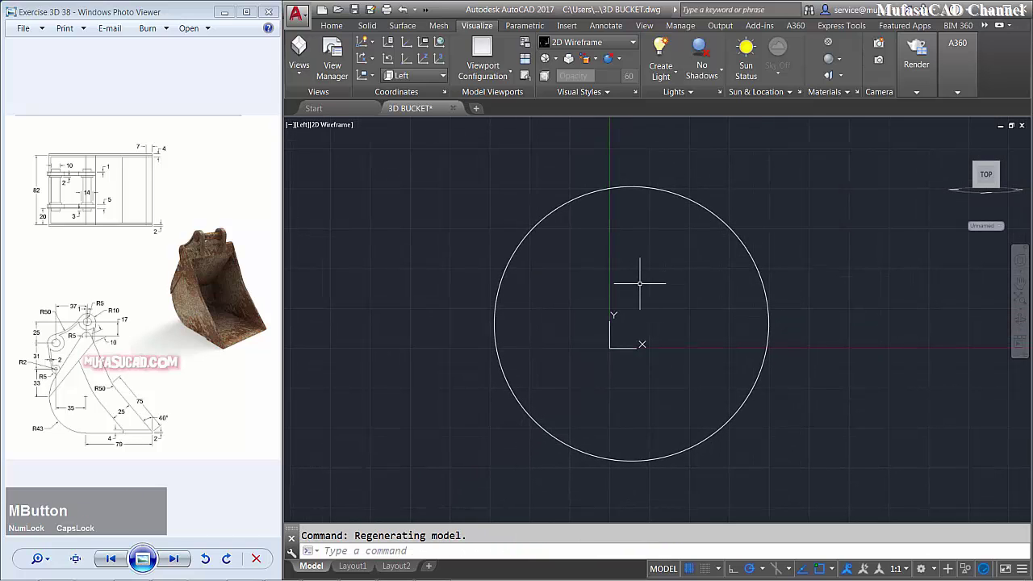
- Draw two circles of radius 2 and radius 5, both centred on the radius 43 circle's centre
text(c)
key(space)
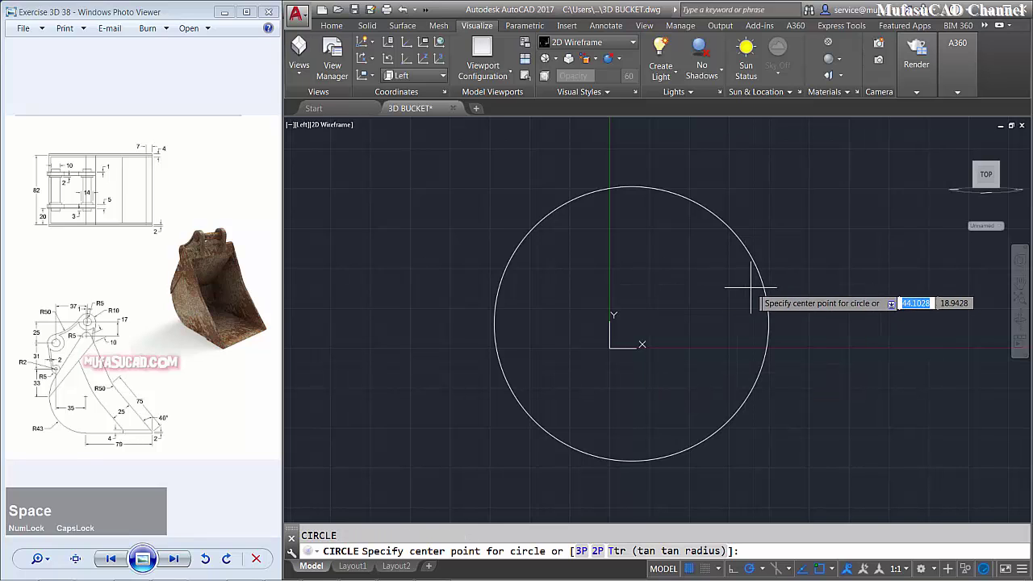
click(632, 324)
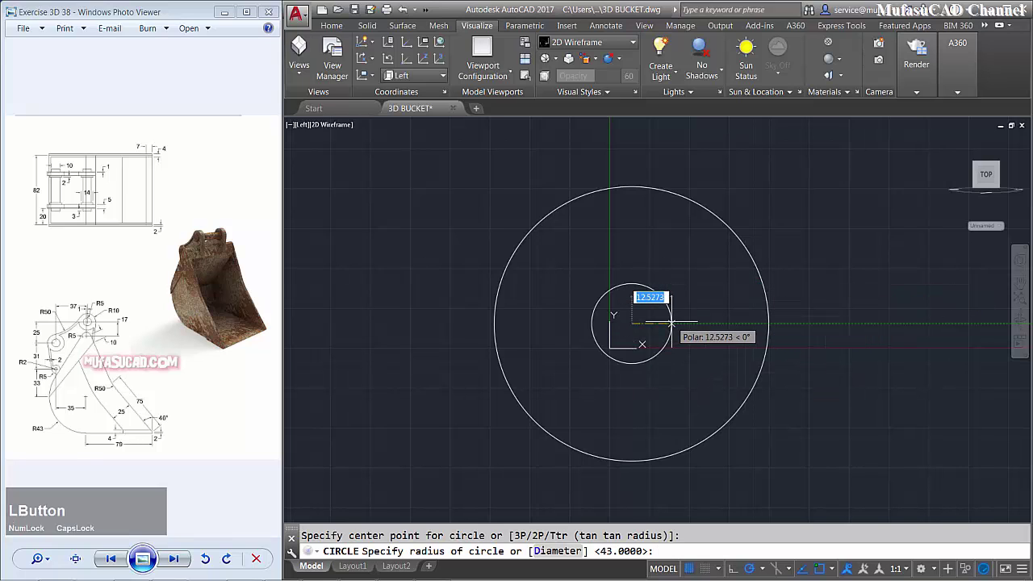
text(2)
key(space)
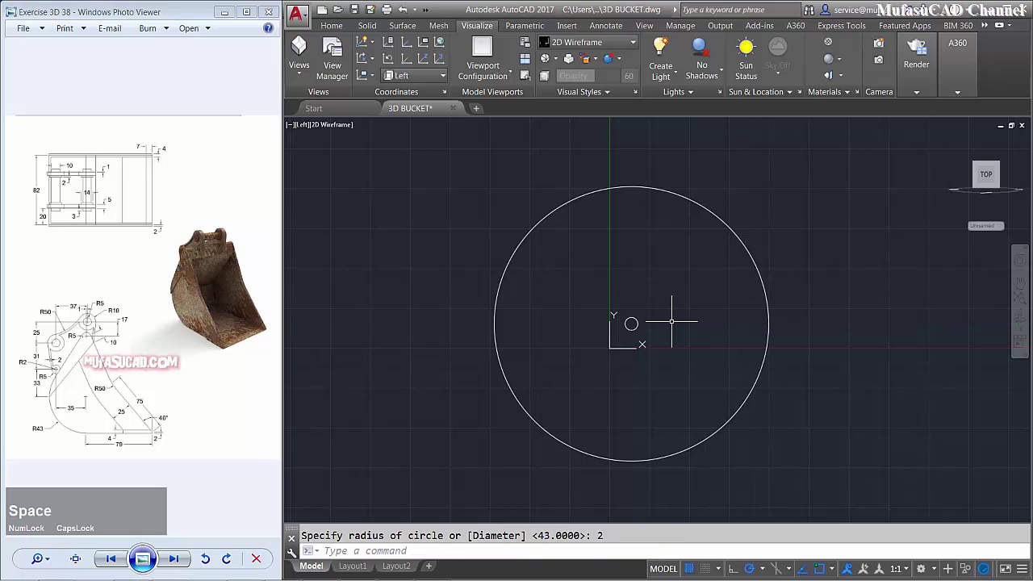
key(space)
click(632, 324)
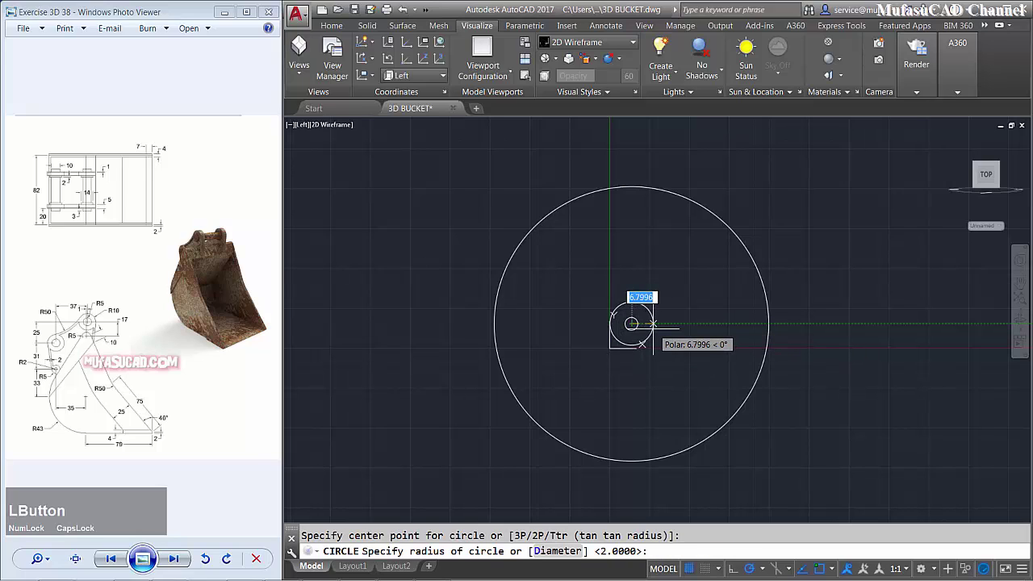
text(5)
key(space)
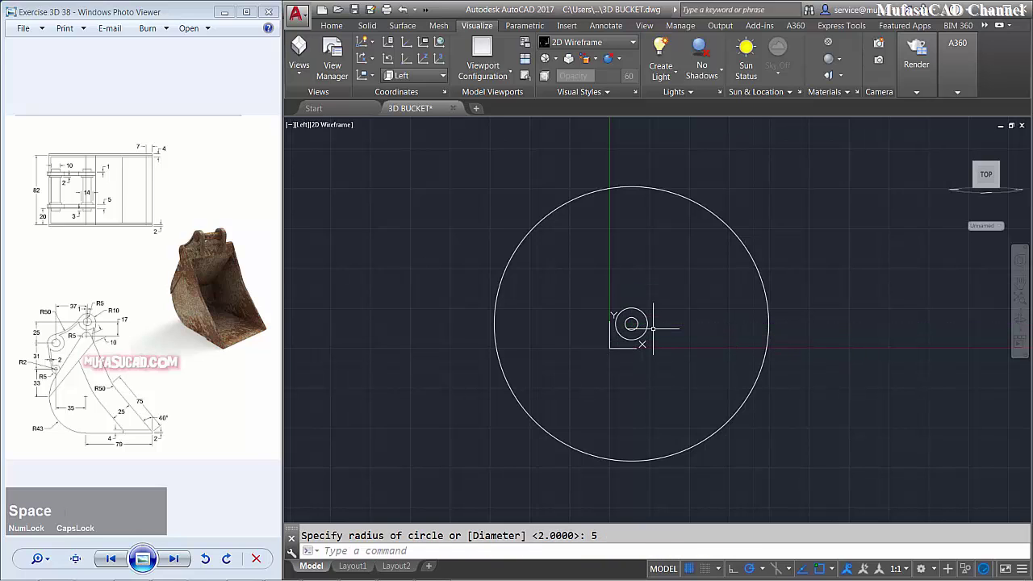
- Move the two small concentric circles 33 units straight up
text(NM)
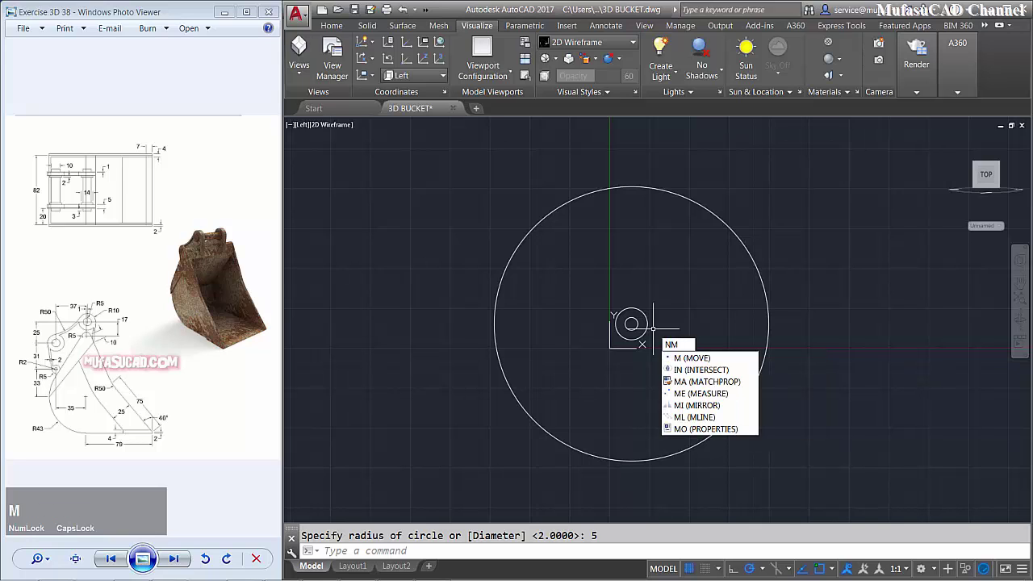
key(Escape)
key(space)
click(619, 330)
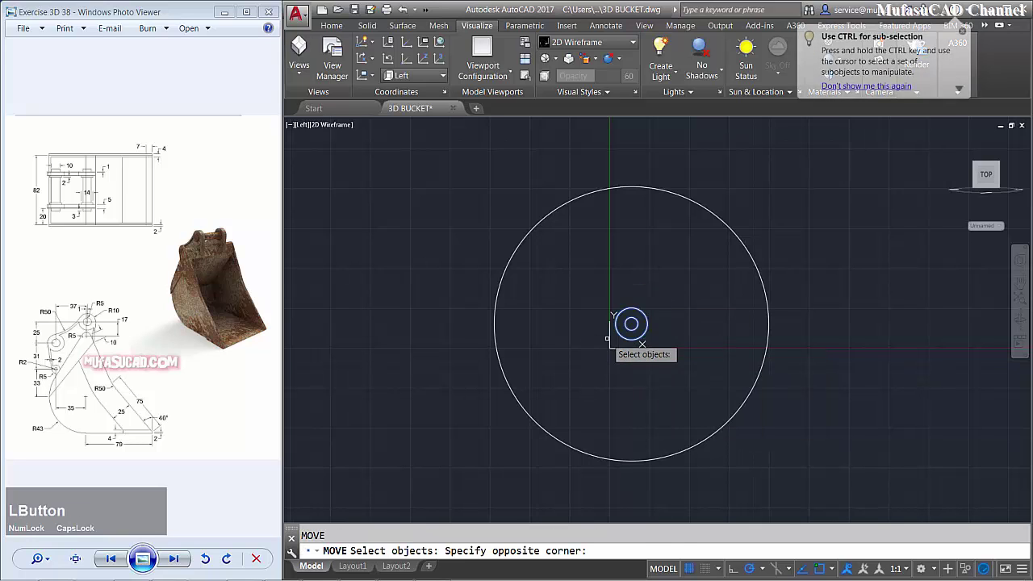
click(670, 315)
key(space)
click(689, 319)
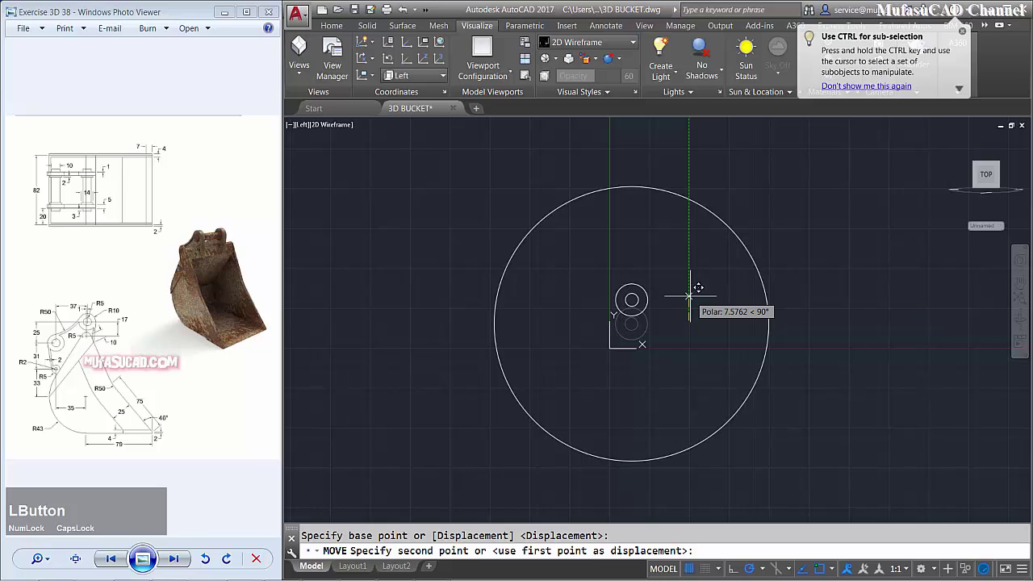
text(33)
key(space)
- Move the same two small circles 35 units horizontally to the left
key(space)
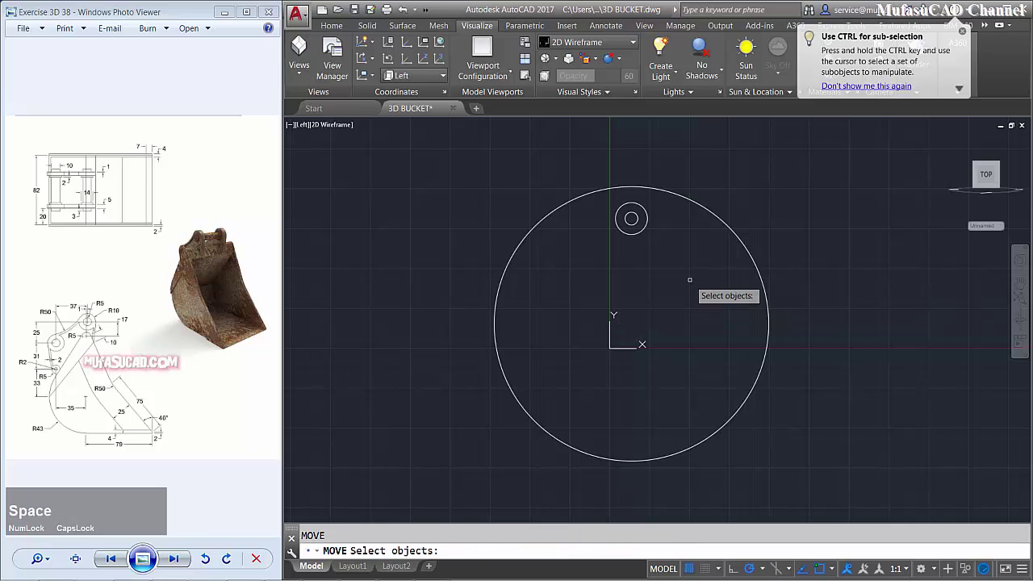
click(675, 189)
click(607, 213)
key(space)
click(672, 290)
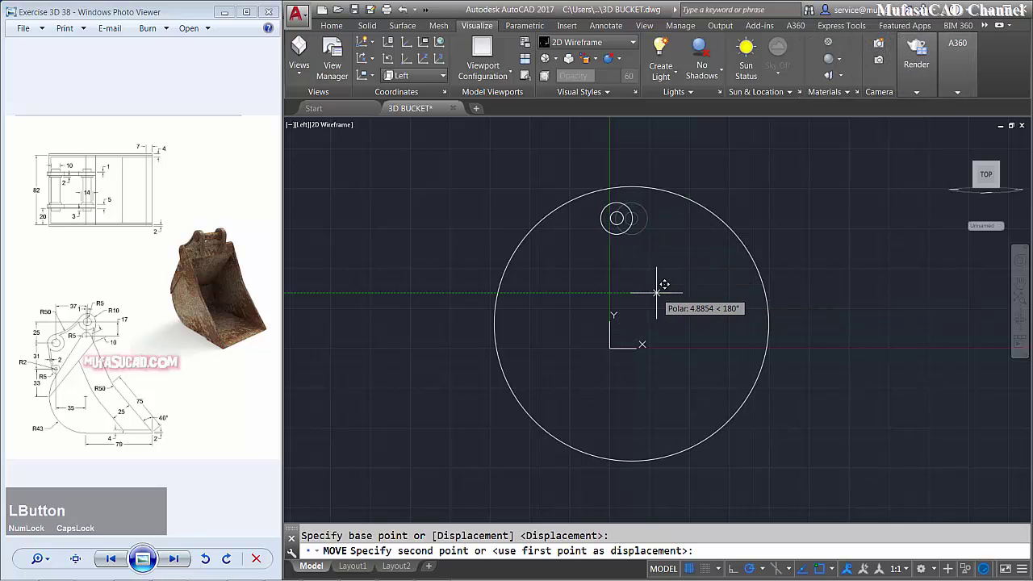
text(35)
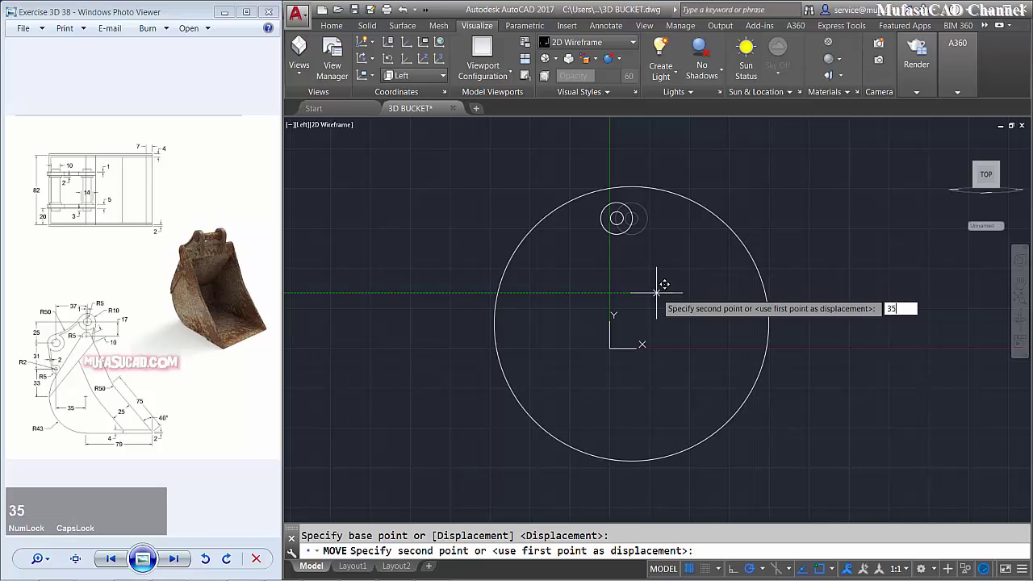
key(space)
middle_drag(641, 279, 676, 405)
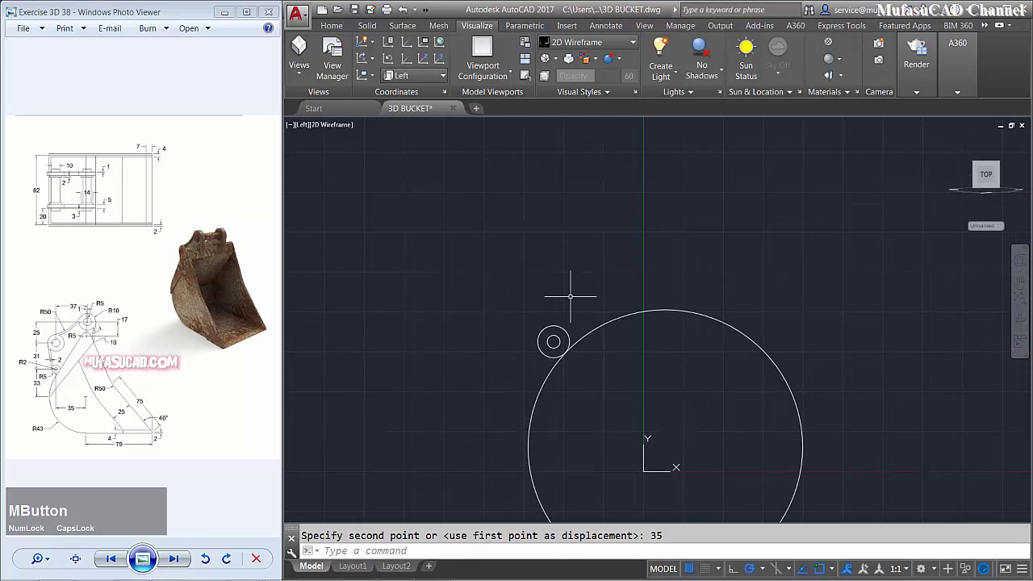
- Copy only the radius 5 circle of the small pair 31 units straight up
text(CO)
key(space)
click(572, 314)
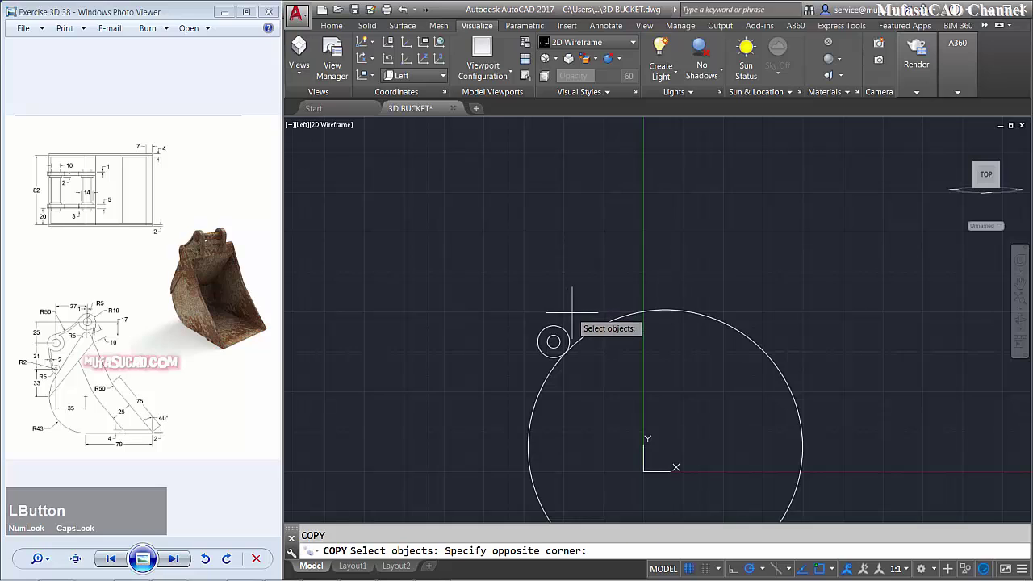
click(553, 342)
key(space)
click(460, 325)
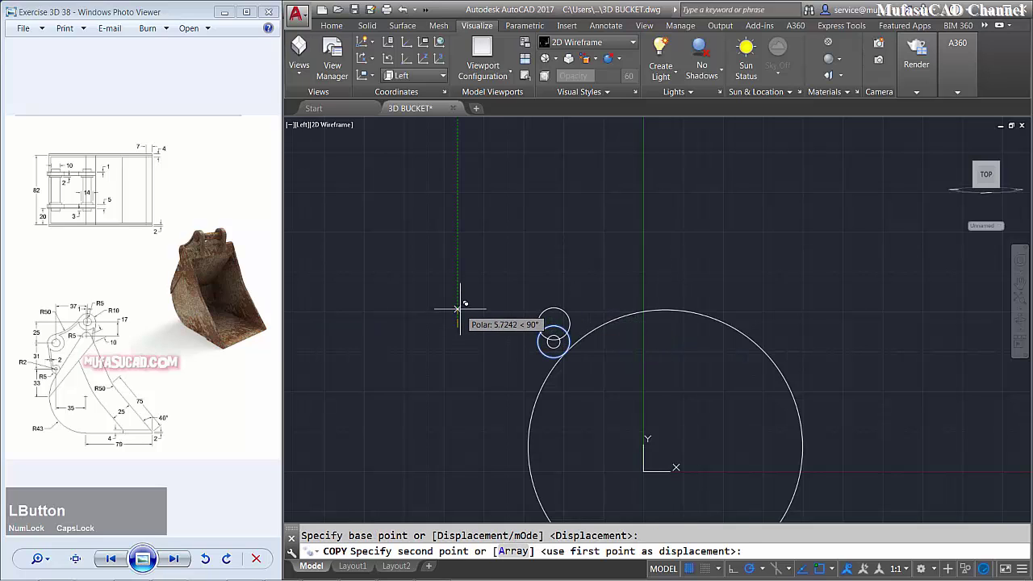
text(31)
key(space)
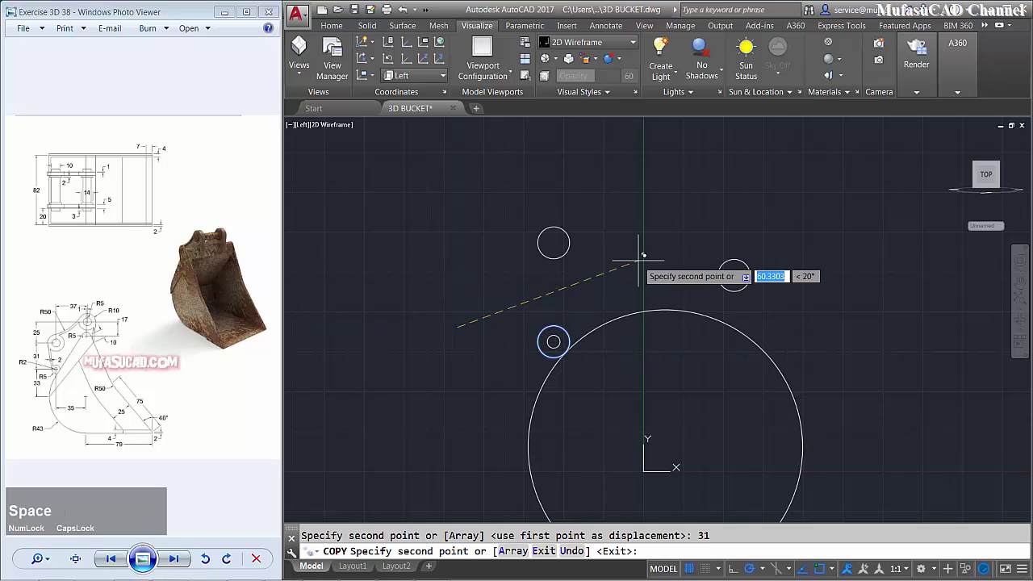
key(space)
- Draw a circle of radius 10 concentric with the copied radius 5 circle
text(C)
key(space)
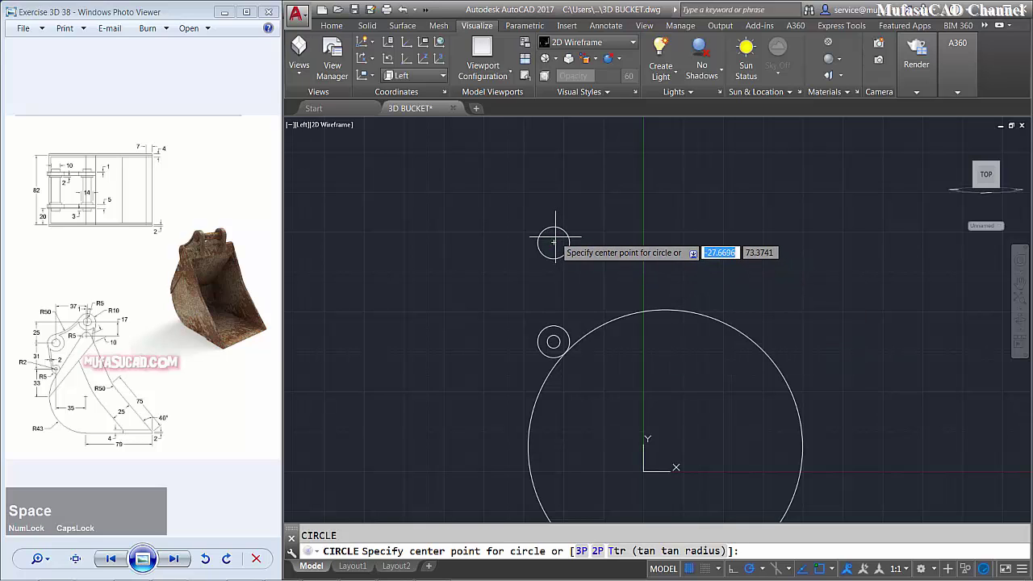
click(553, 243)
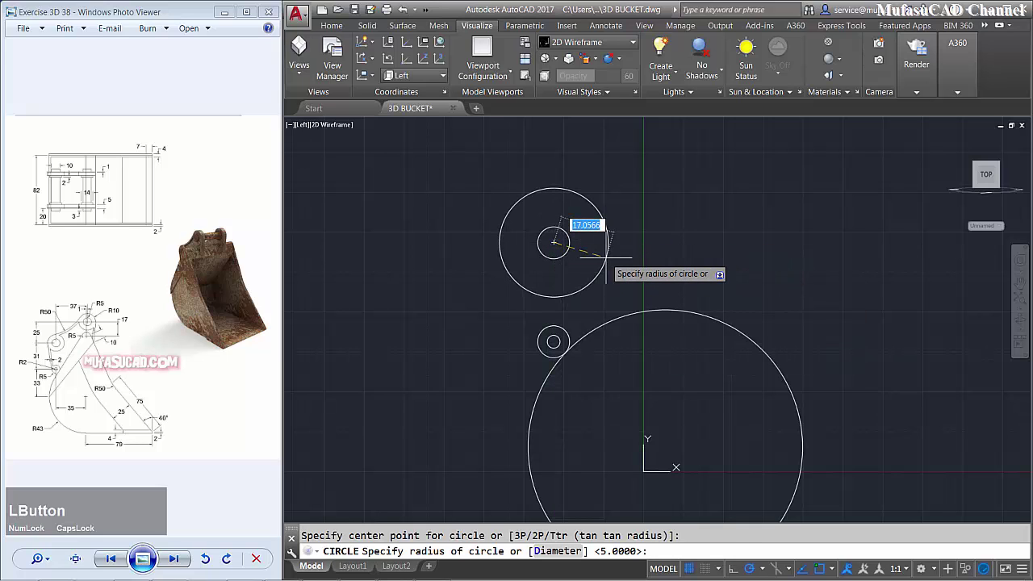
text(10)
key(space)
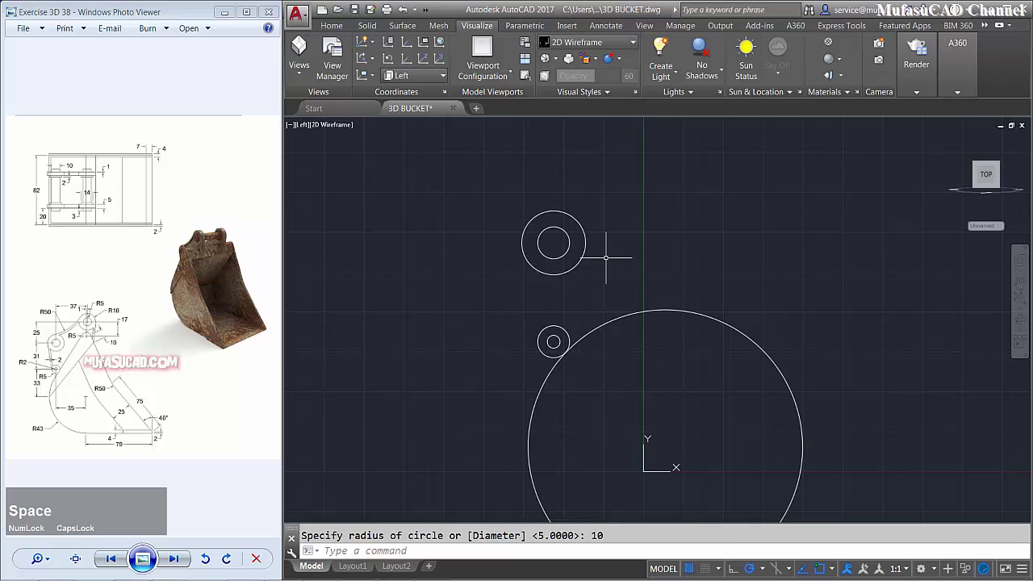
- Copy the concentric radius 5 and radius 10 circles 37 units horizontally to the right
text(CO)
key(space)
click(592, 207)
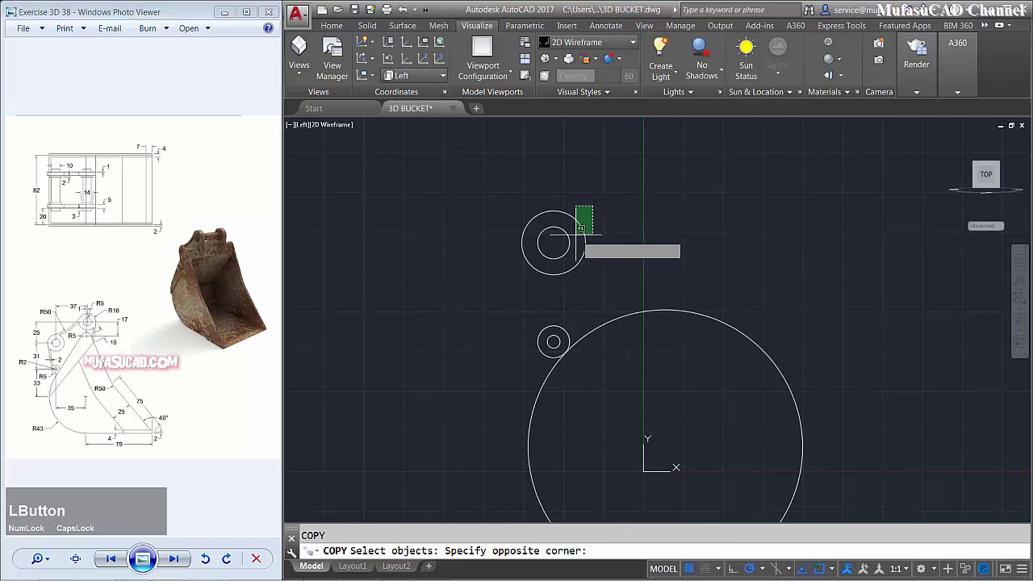
click(532, 284)
key(space)
click(612, 195)
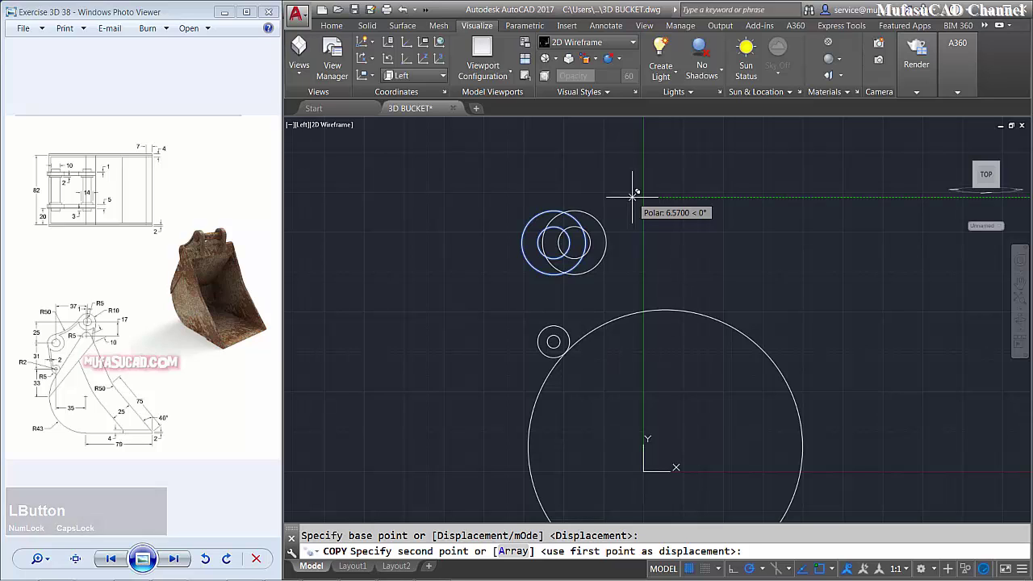
text(37)
key(space)
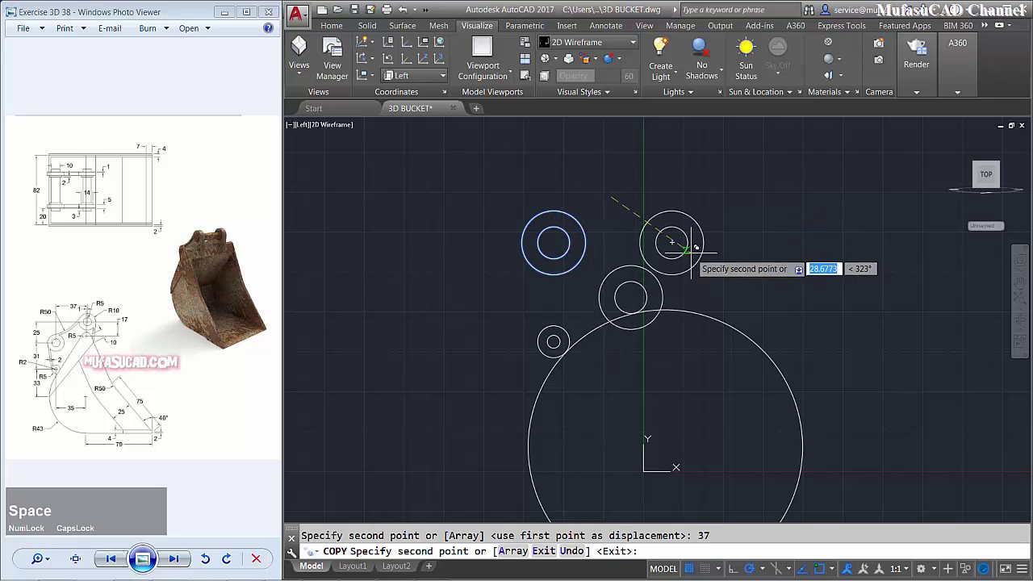
key(space)
- Move the copied pair of concentric circles 25 units straight up
middle_drag(784, 242, 750, 242)
text(M)
key(space)
click(737, 185)
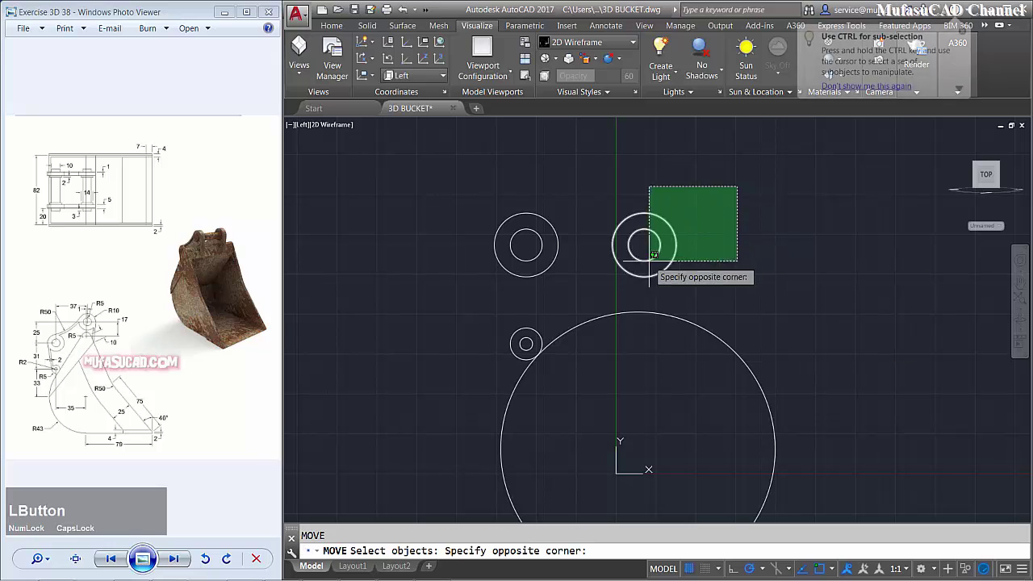
click(603, 280)
key(space)
click(707, 275)
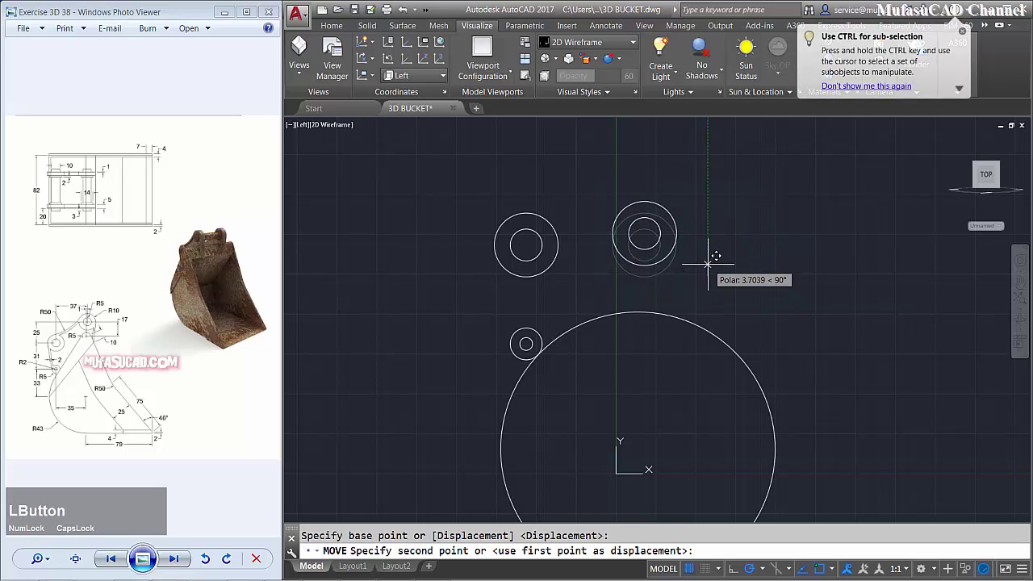
text(25)
key(space)
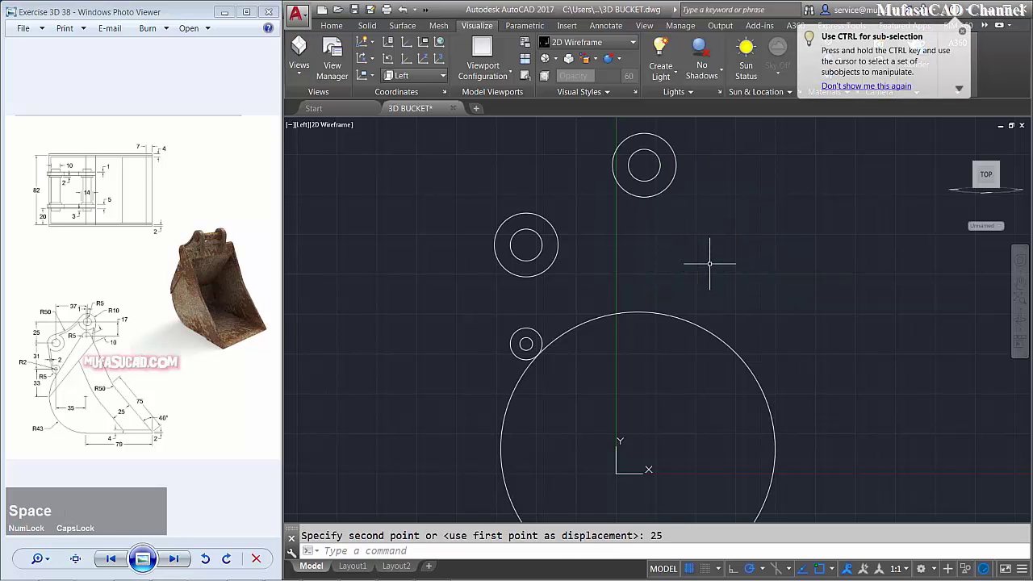
- Copy the inner radius 5 circle of the uppermost pair 17 units straight down
text(ct o)
key(space)
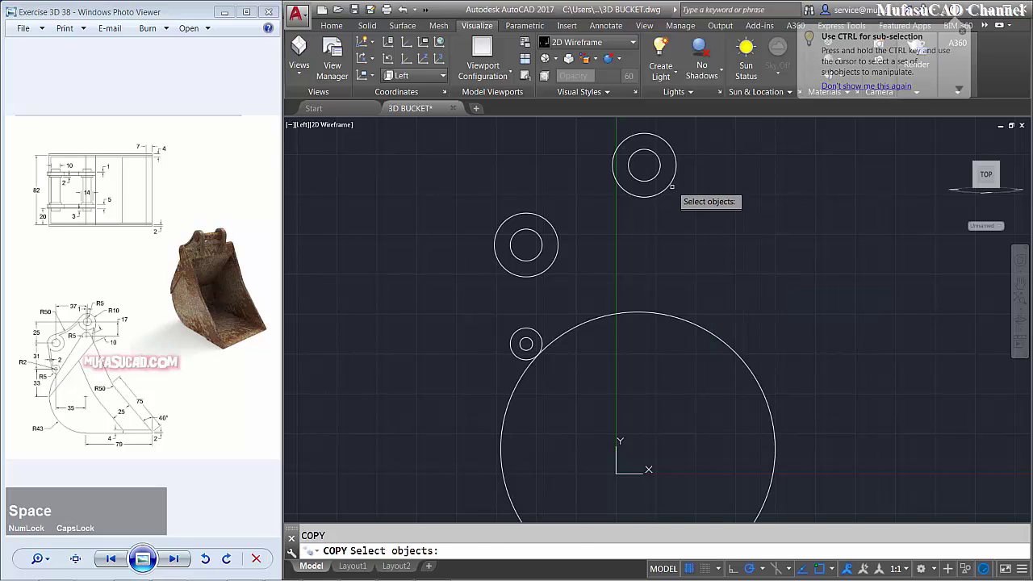
click(661, 153)
click(669, 167)
key(space)
click(742, 187)
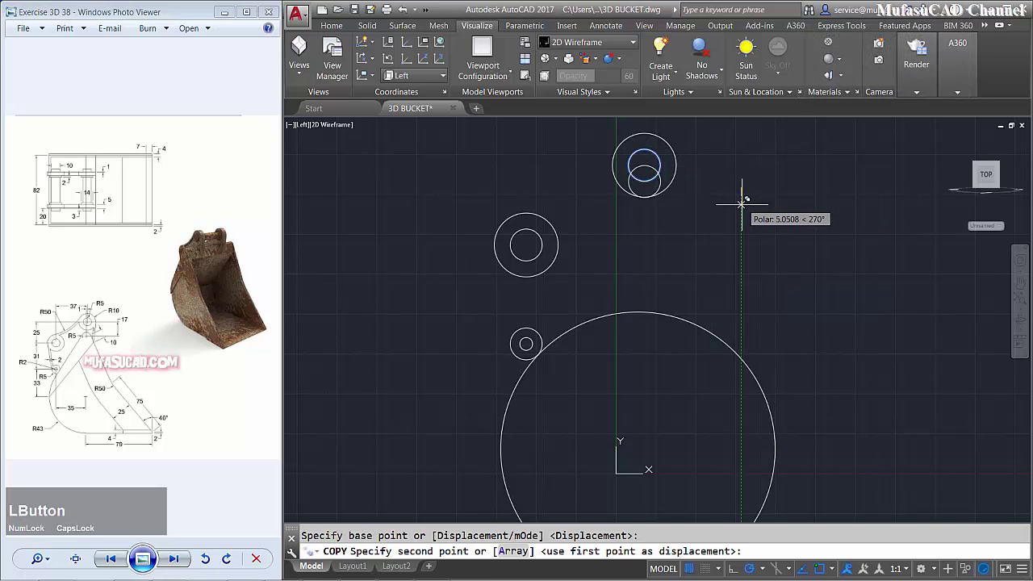
text(17)
key(space)
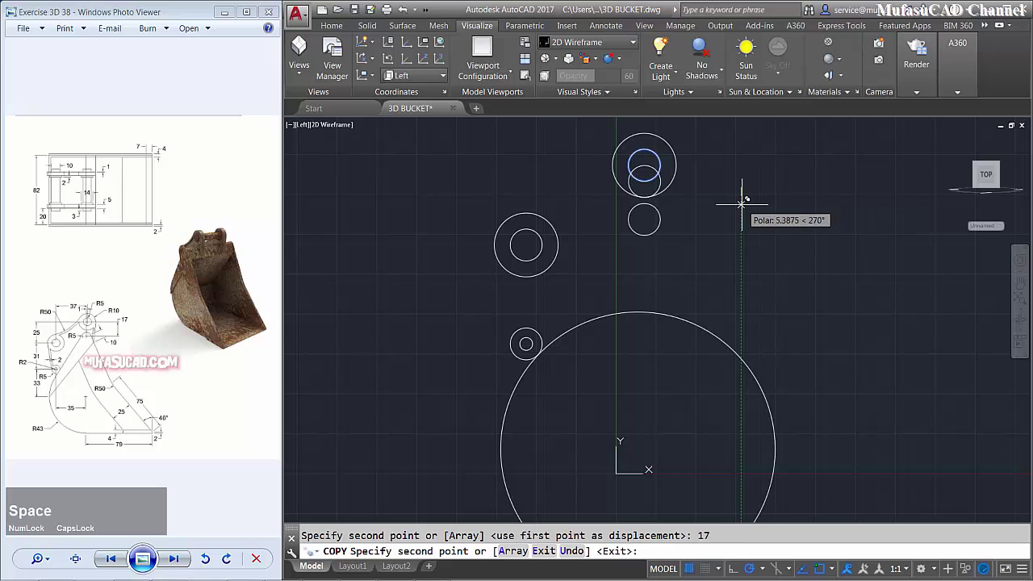
key(space)
- Move the lone radius 5 circle below the uppermost pair 1 unit horizontally to the left
text(m)
key(space)
text(l)
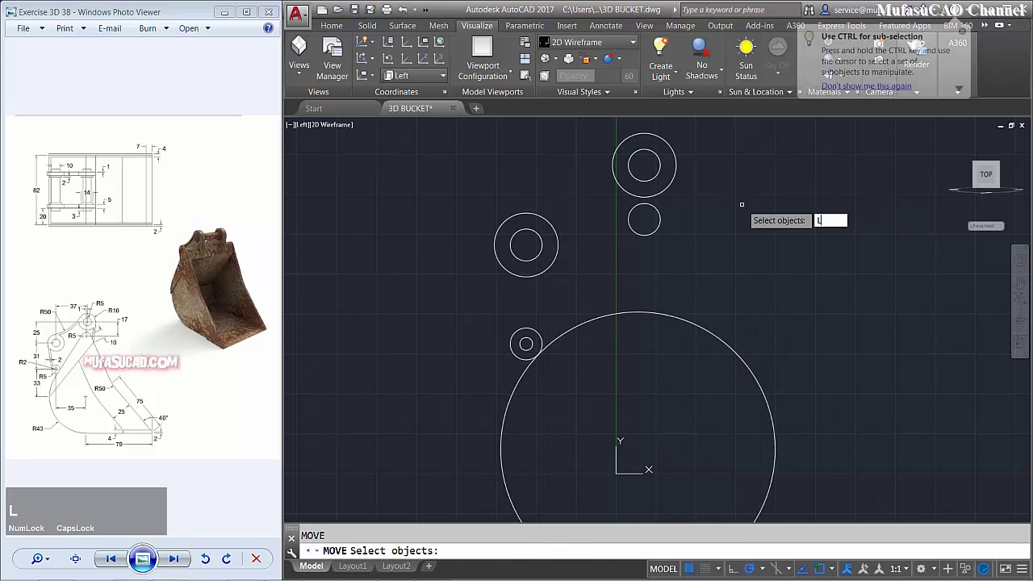
key(space)
key(space)
click(741, 258)
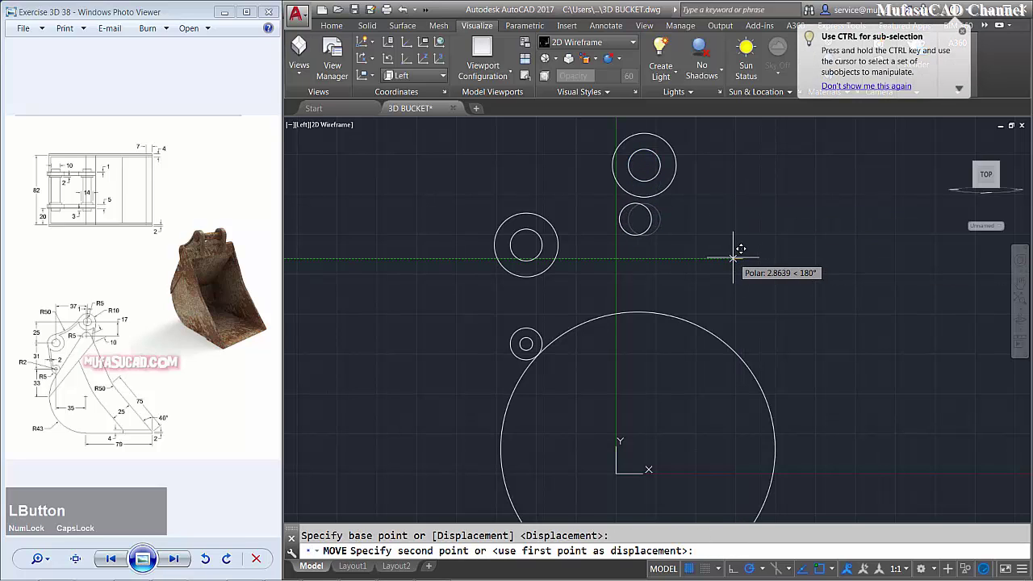
text(1)
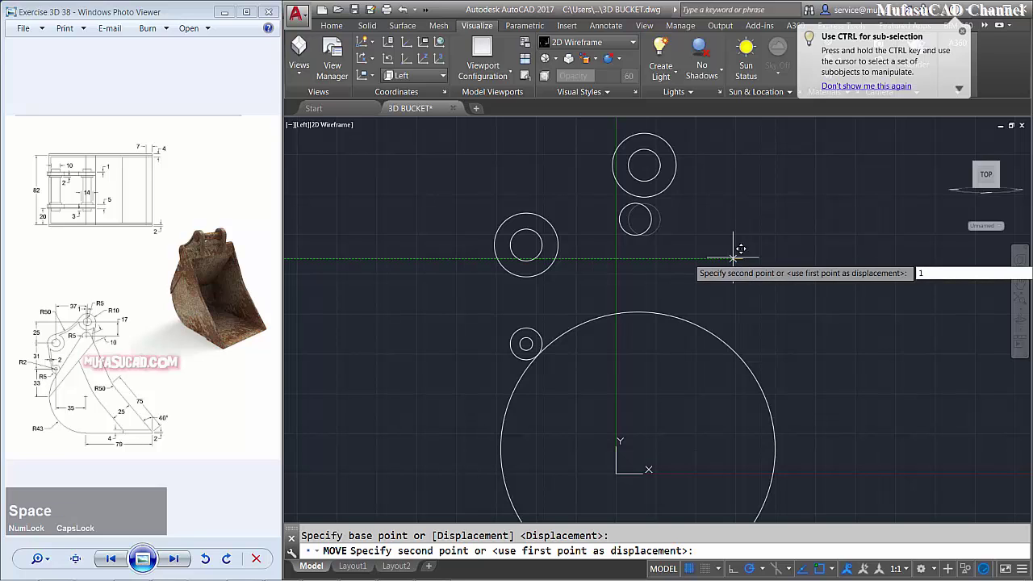
key(space)
- Draw a line tangent to the large radius 43 circle and the lone radius 5 circle below the uppermost pair
scroll(736, 291, down, 2)
middle_drag(737, 307, 727, 296)
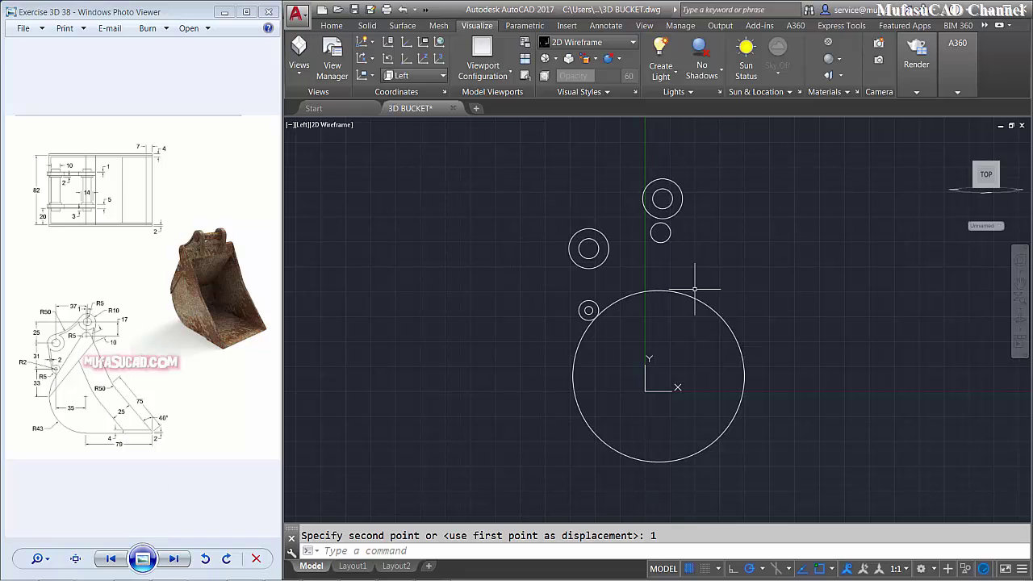
text(l)
key(space)
shift+right_click(724, 277)
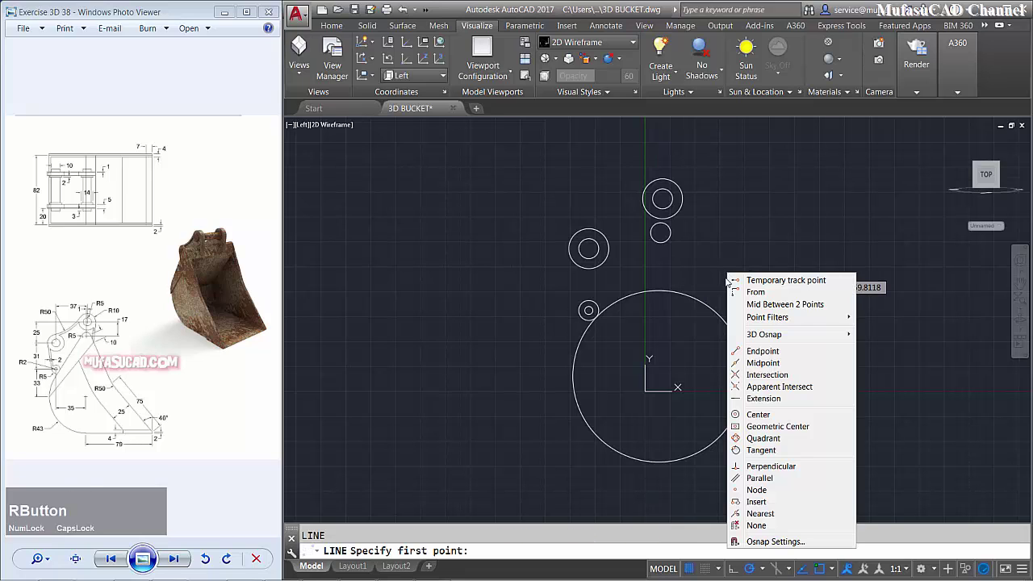
click(771, 453)
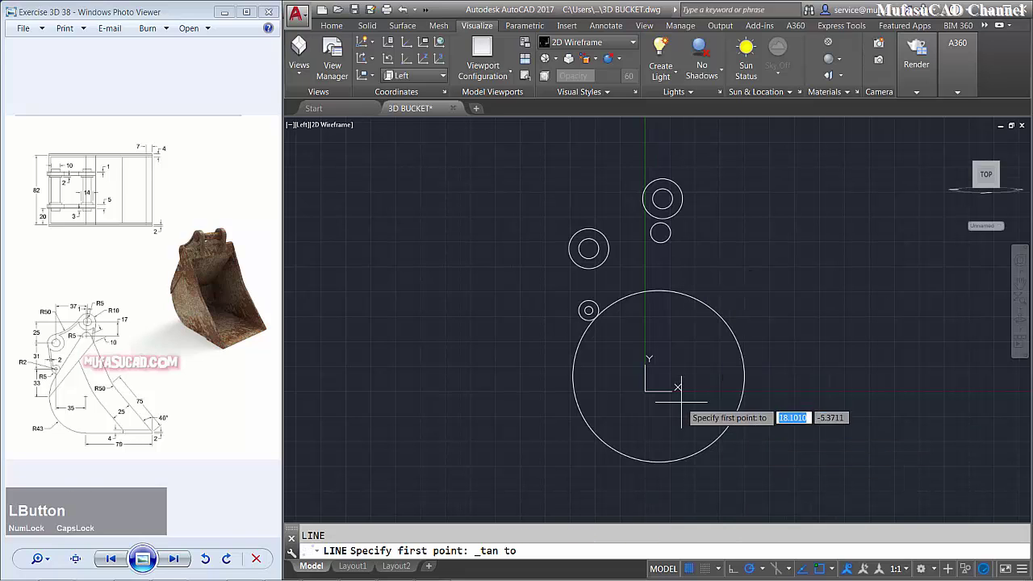
click(579, 342)
shift+right_click(720, 246)
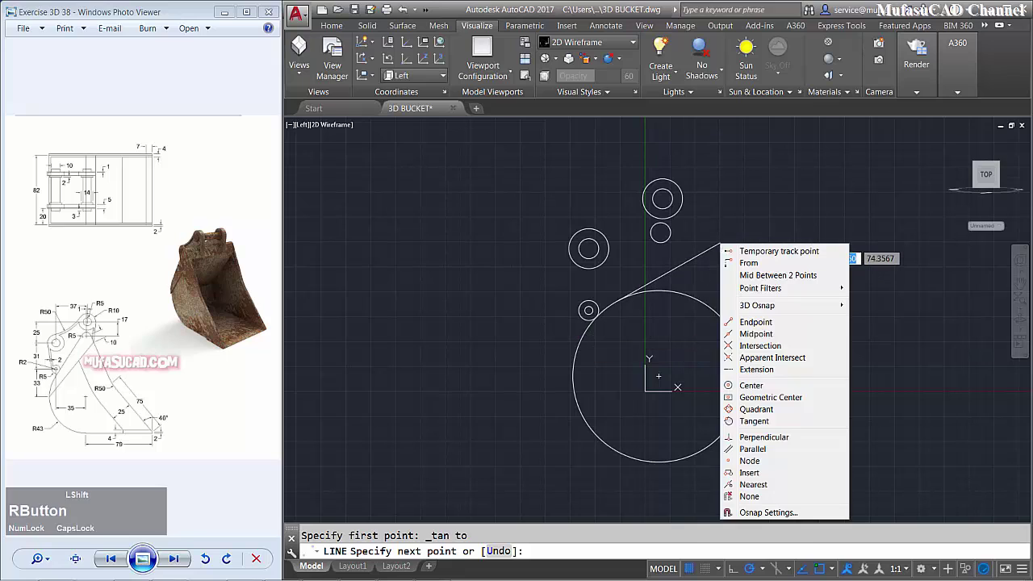
click(765, 423)
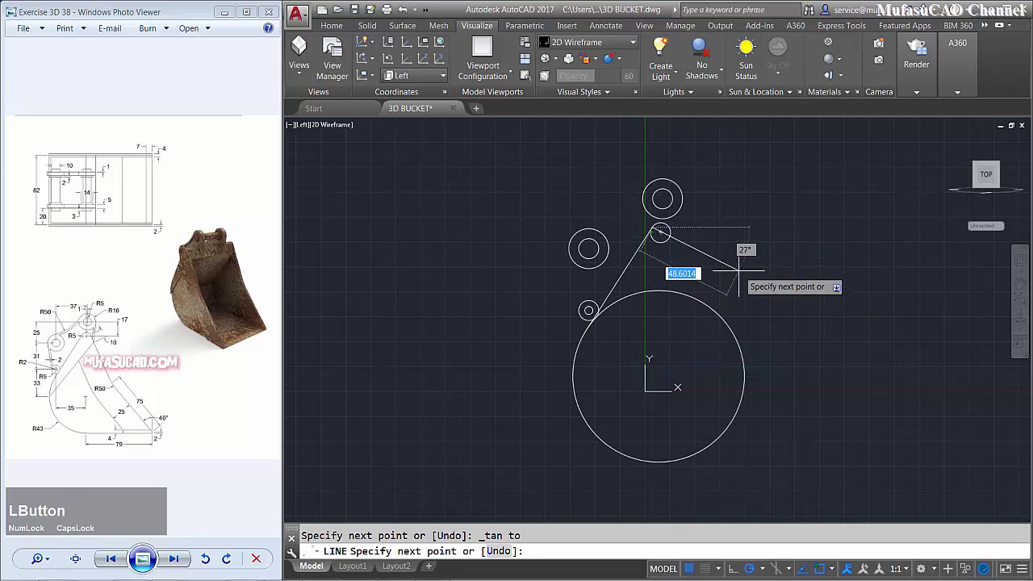
key(space)
- Draw a line tangent to the left sides of the lowest radius 5 circle and the radius 10 circle above it
key(space)
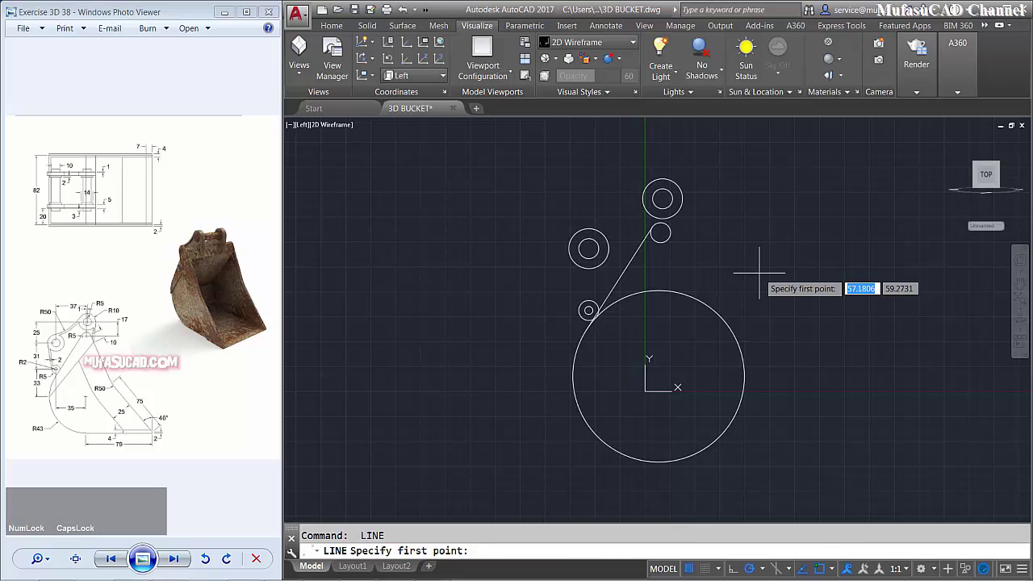
shift+right_click(762, 276)
click(793, 452)
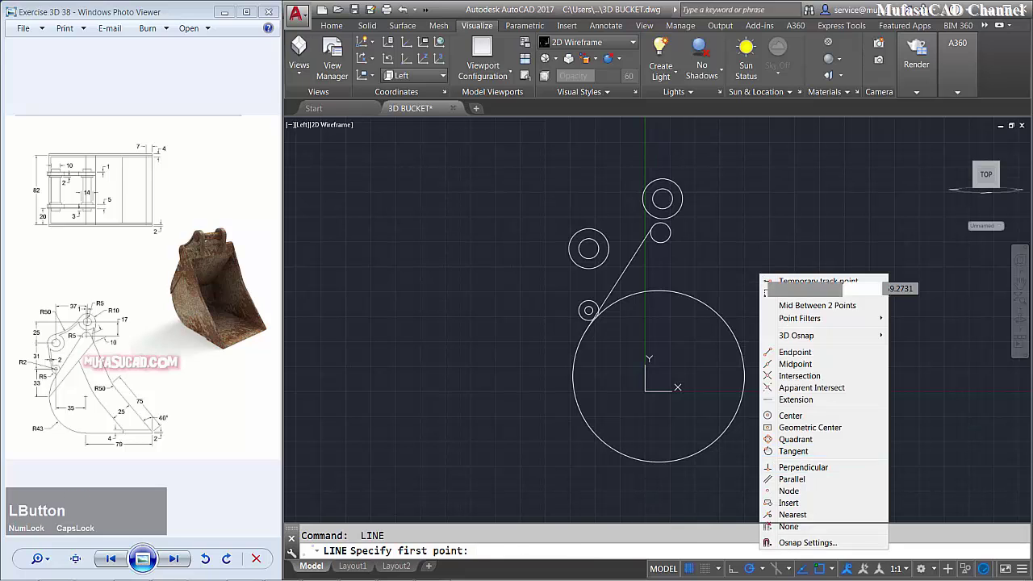
click(582, 307)
shift+right_click(540, 284)
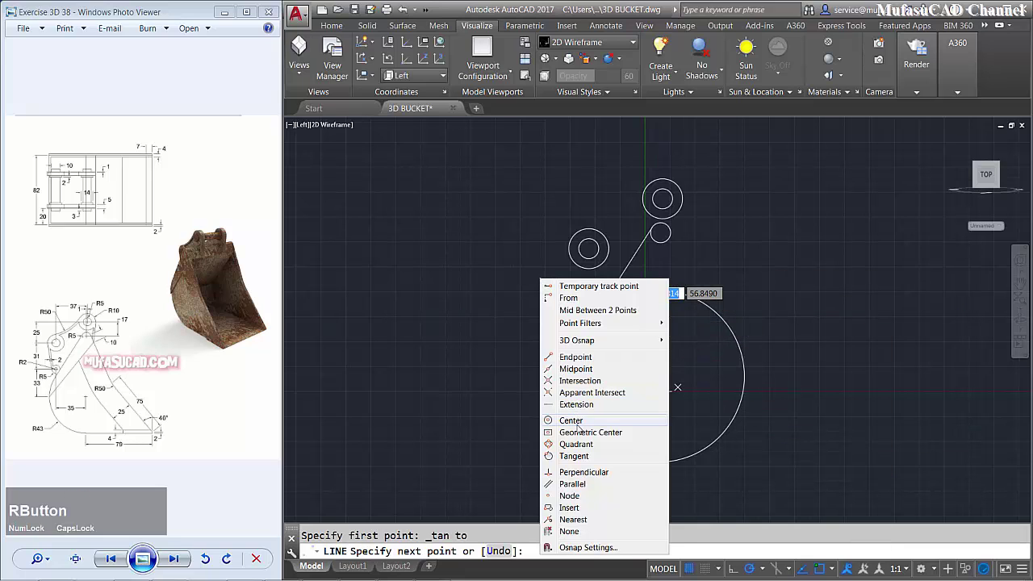
click(574, 456)
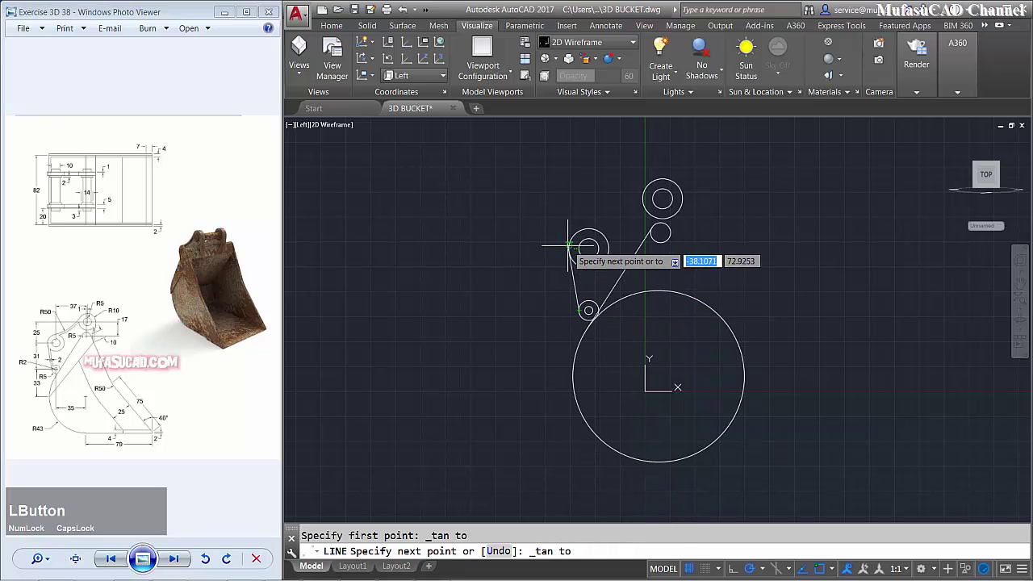
key(space)
- Draw a tan-tan-radius circle of radius 50 tangent to both radius 10 circles
middle_drag(663, 298, 653, 336)
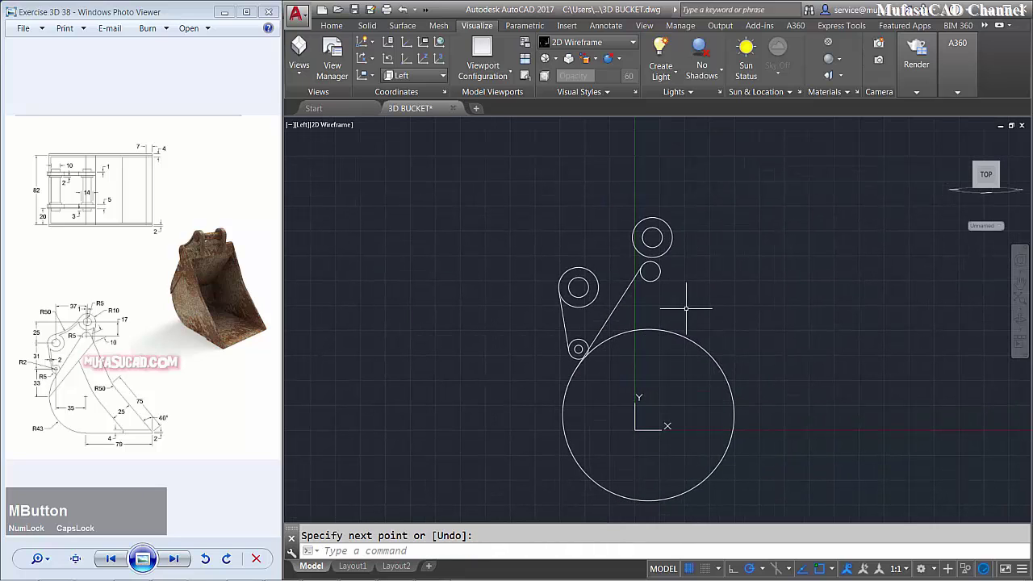
key(space)
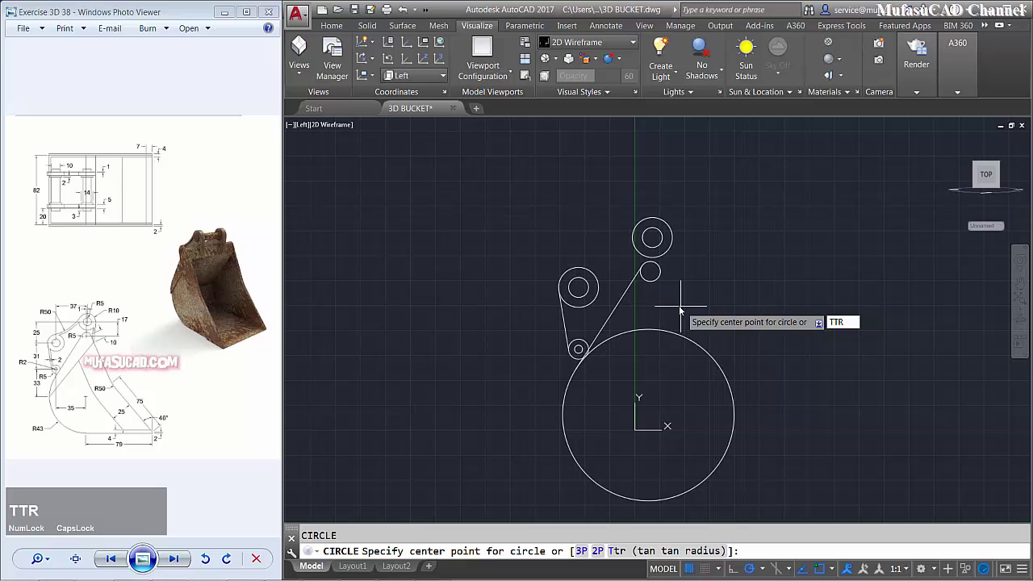
key(space)
click(579, 269)
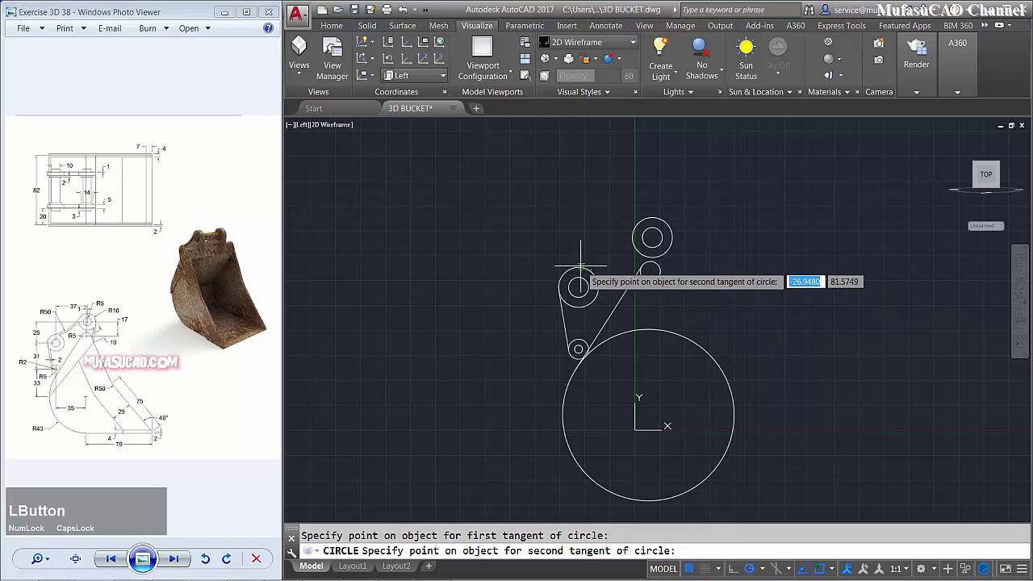
click(631, 228)
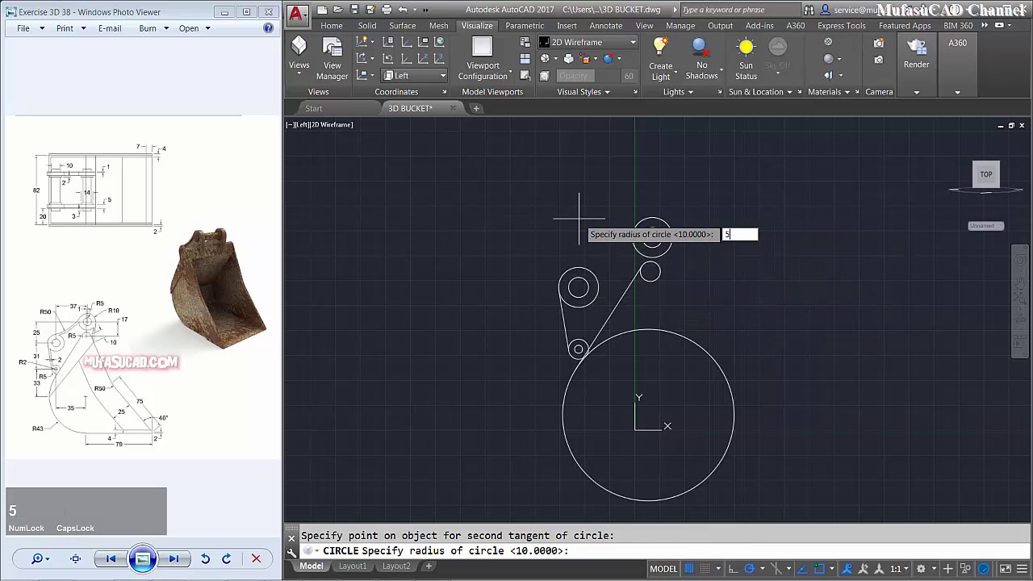
key(space)
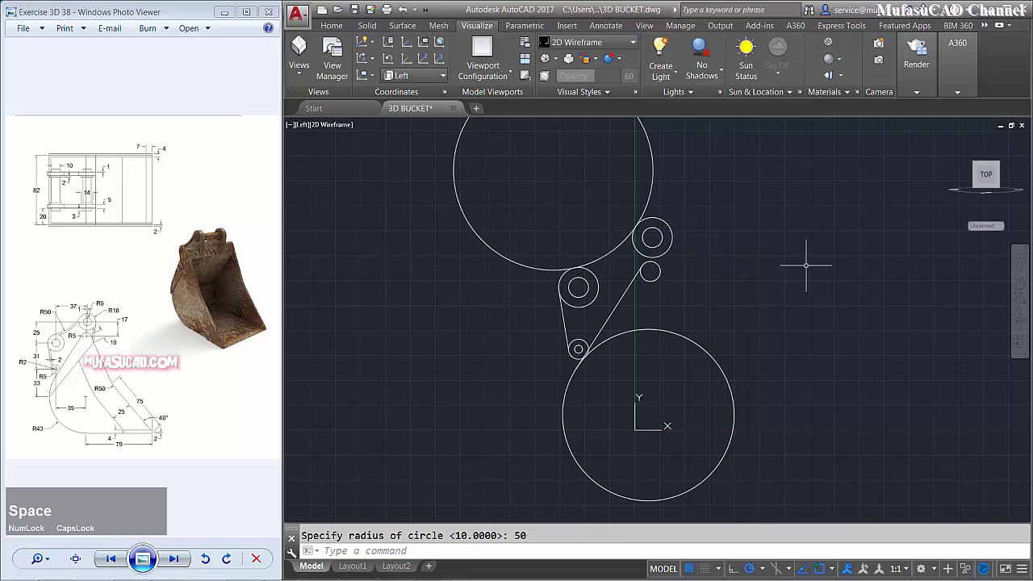
- Trim the radius 50 circle so only the concave arc between the two radius 10 circles remains
text(TR)
key(space)
key(space)
click(716, 158)
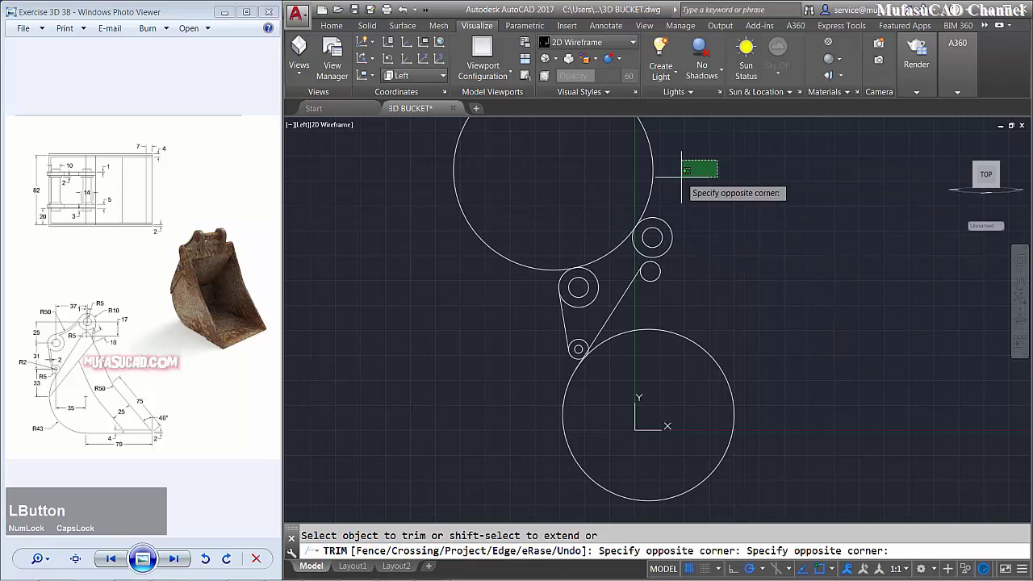
click(642, 182)
key(space)
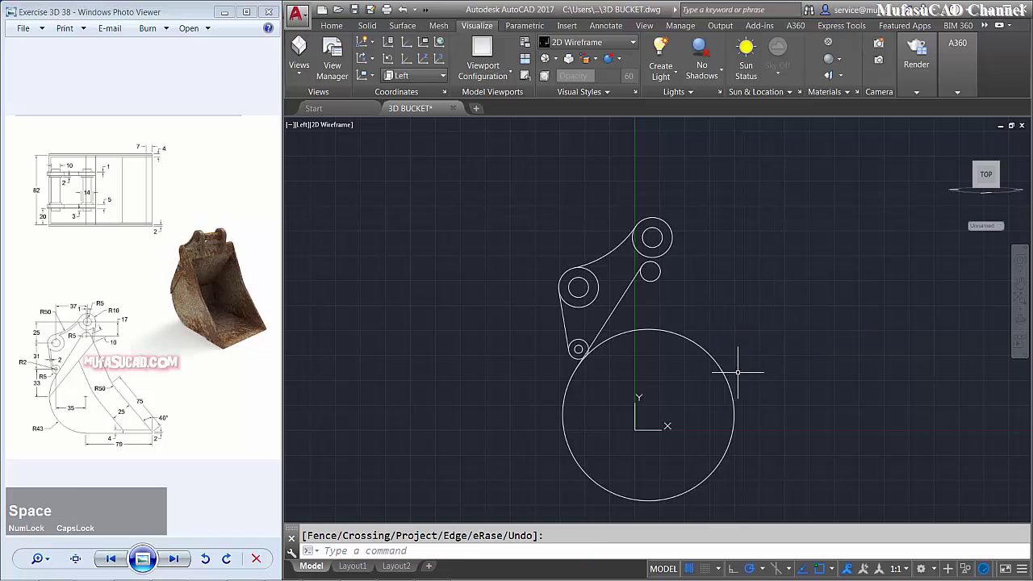
- Align the UCS to the long tangent line, with its origin and X axis on the line and Y toward the radius 10 circle
middle_drag(737, 374, 724, 305)
scroll(612, 285, up, 4)
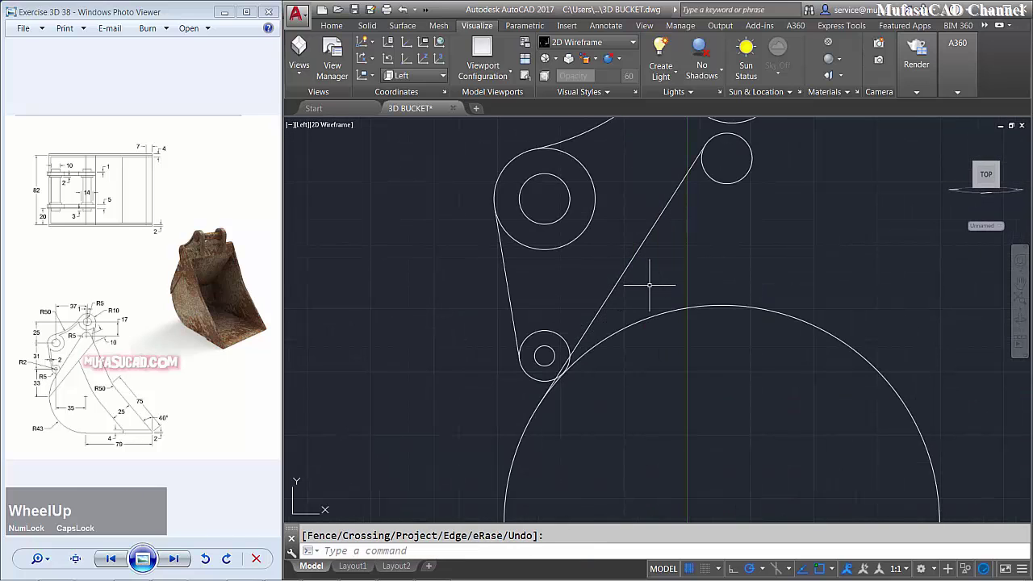
text(UCS)
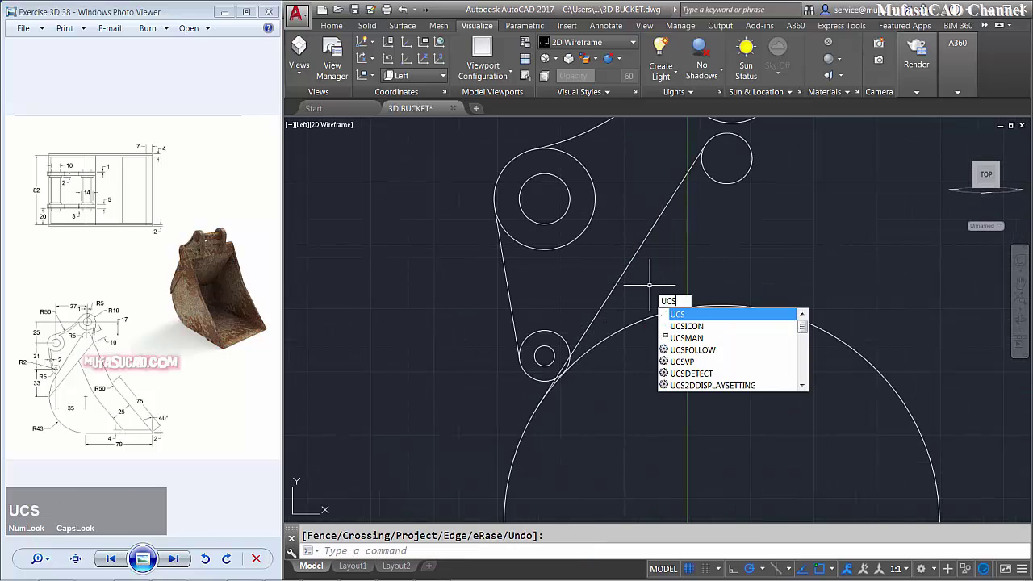
key(space)
click(620, 282)
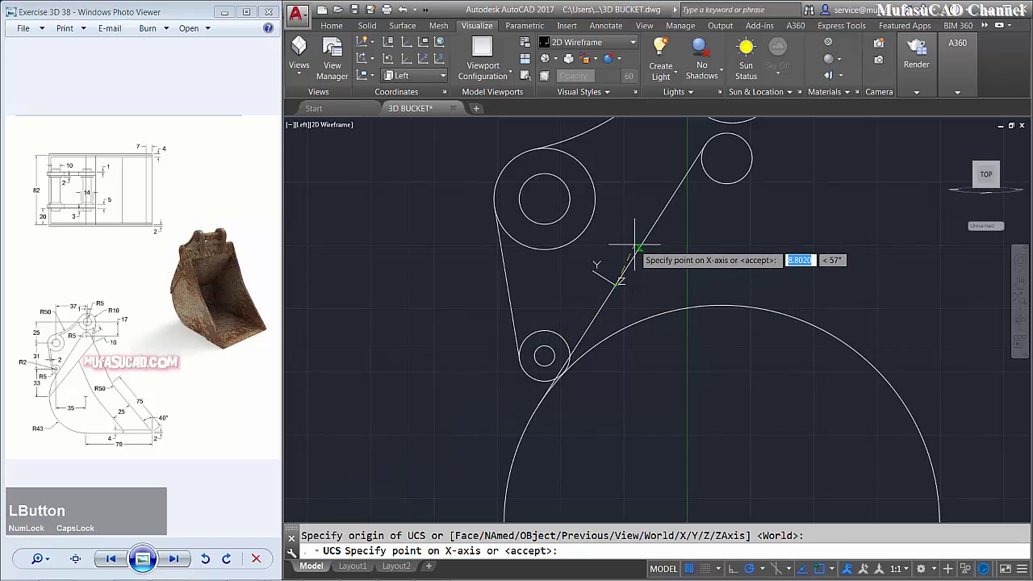
click(638, 253)
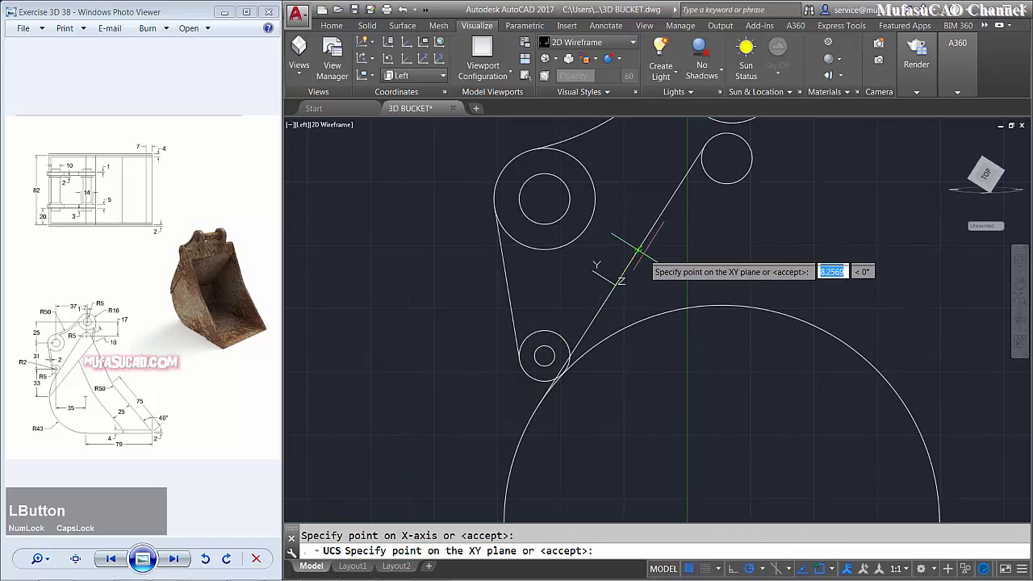
click(583, 265)
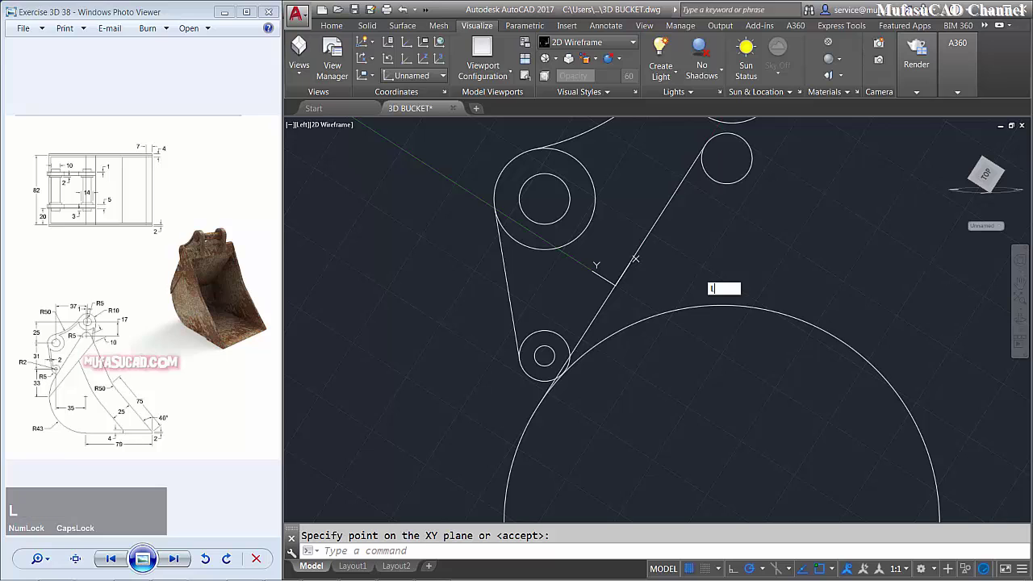
- Draw a line perpendicular to the long tangent line, from the underside of the lowest radius 5 circle to past the large circle
text(l)
key(space)
click(532, 378)
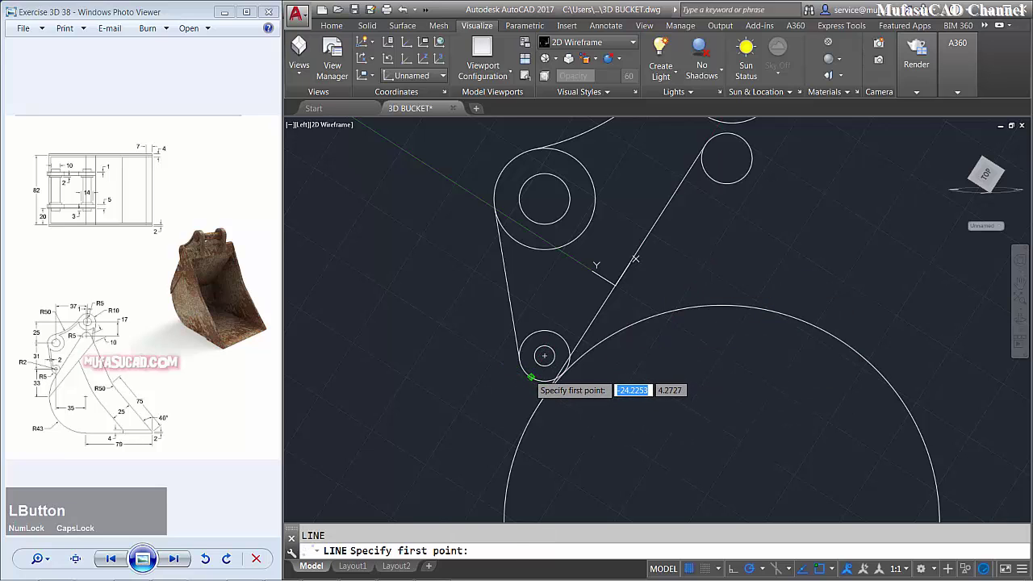
key(space)
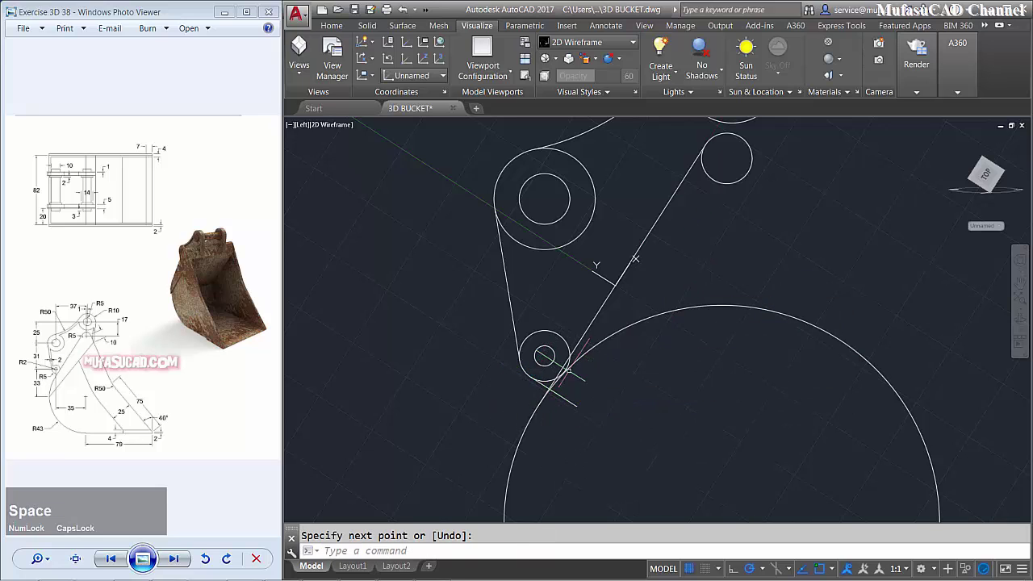
- Trim the perpendicular line's overhang and the overlapping circle and line pieces where it meets the long tangent line
scroll(569, 369, up, 5)
text(te cor)
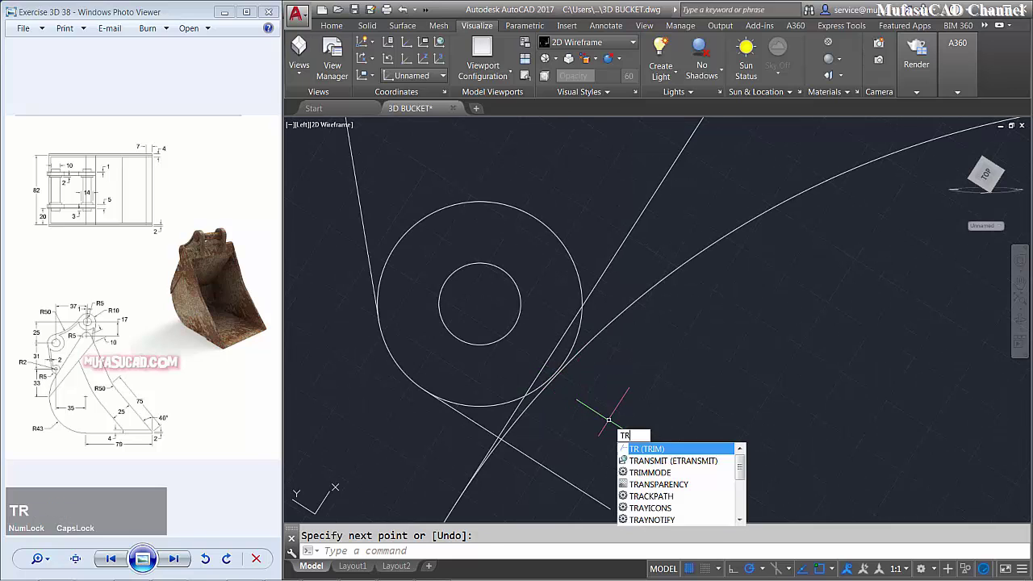
key(space)
key(space)
click(597, 457)
click(535, 474)
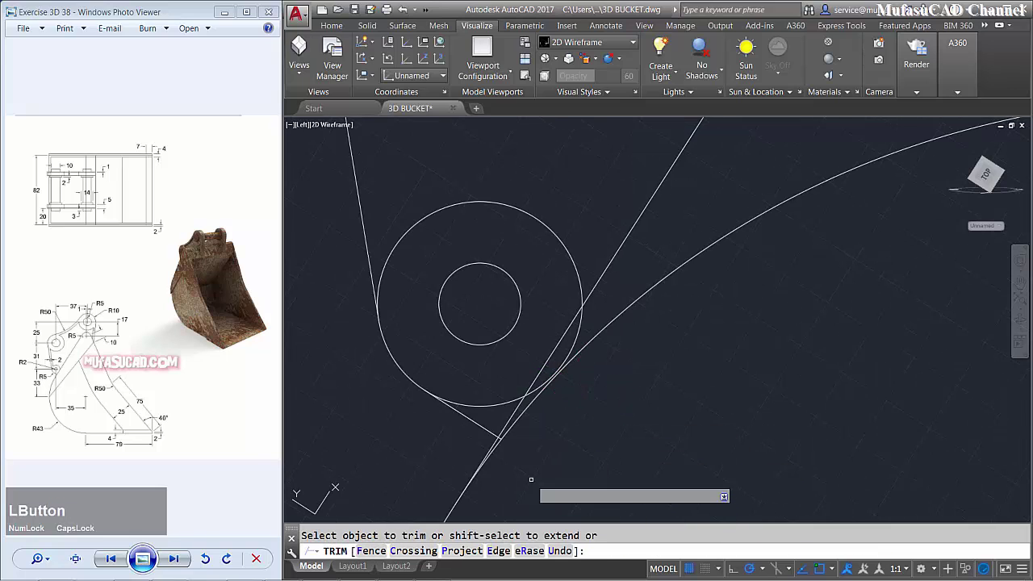
scroll(498, 444, up, 2)
click(498, 444)
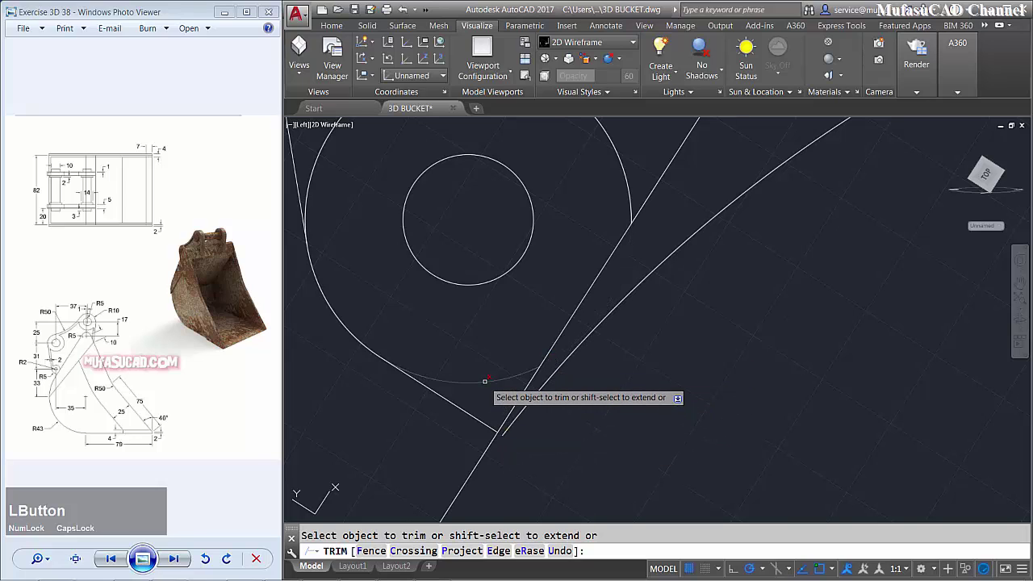
scroll(694, 359, down, 5)
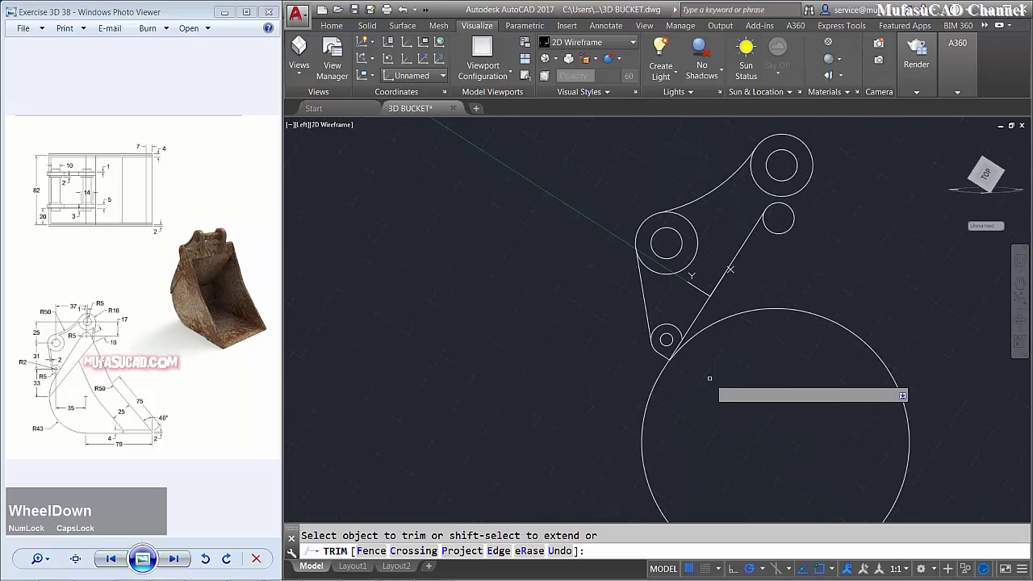
mouse_move(708, 376)
middle_down()
mouse_move(629, 351)
mouse_move(624, 366)
middle_up()
key(space)
- Reset the UCS to World and set the viewport to the Left view again
scroll(628, 350, down, 3)
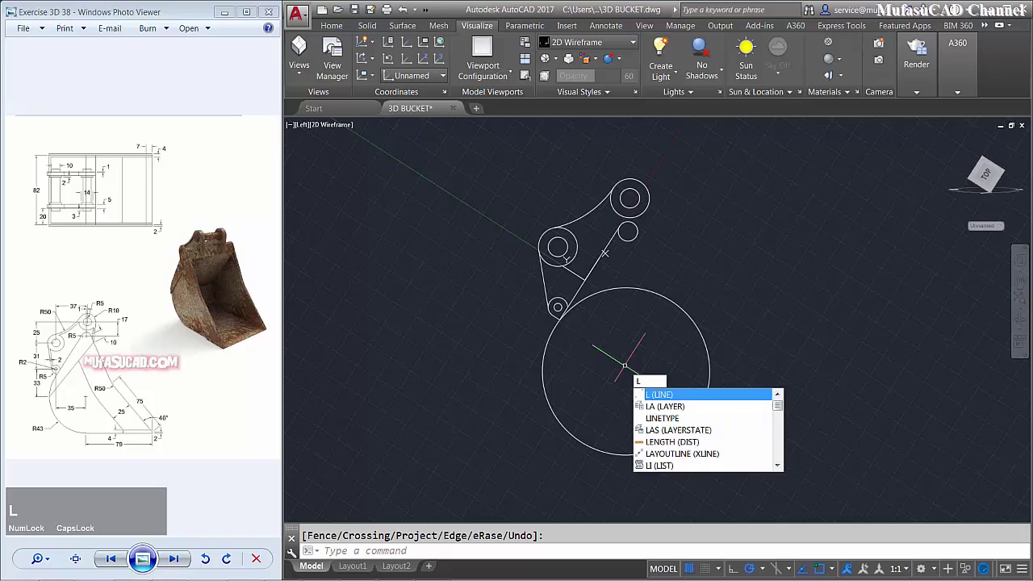
key(Escape)
text(U)
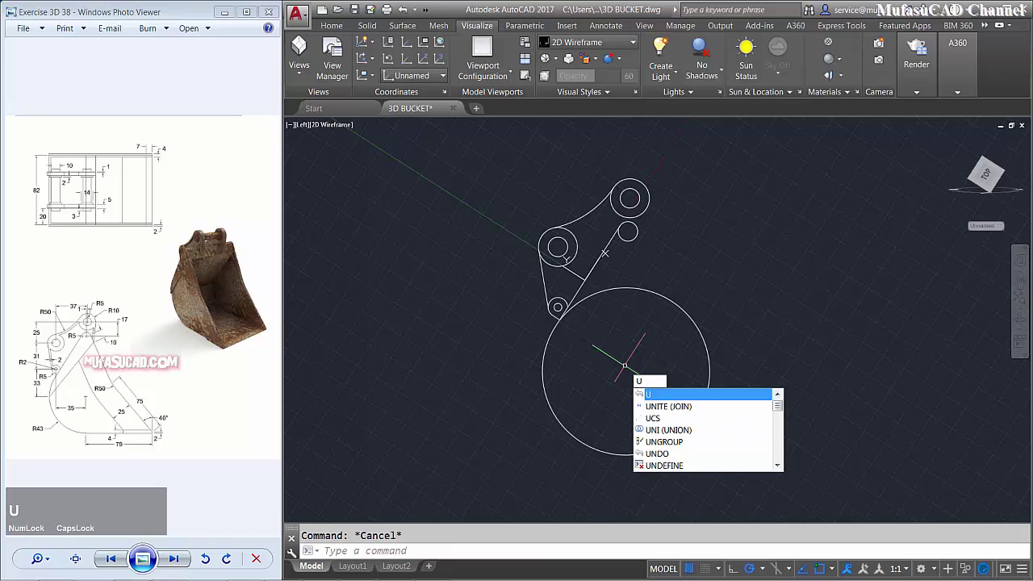
text(CS)
key(space)
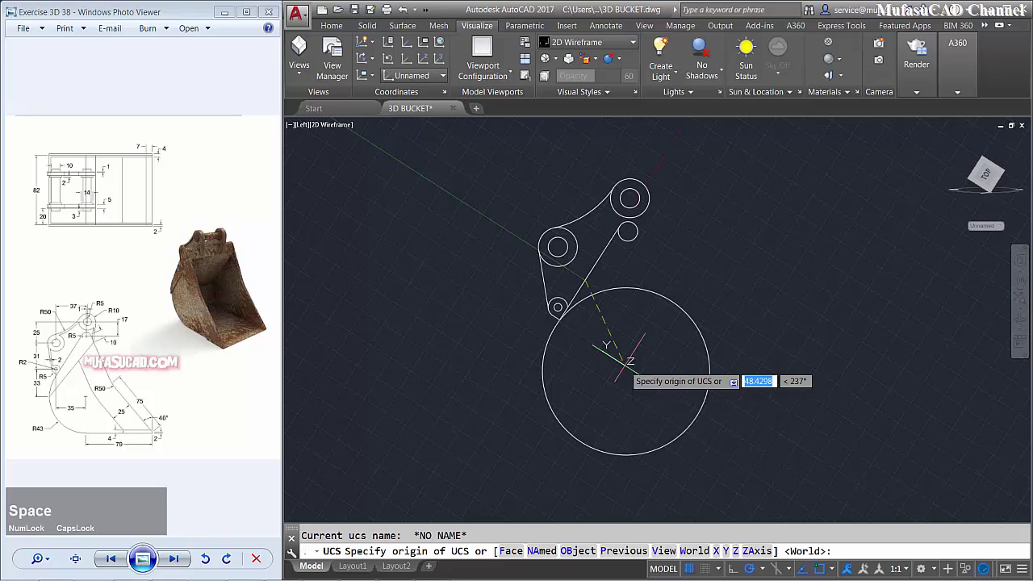
text(W)
key(space)
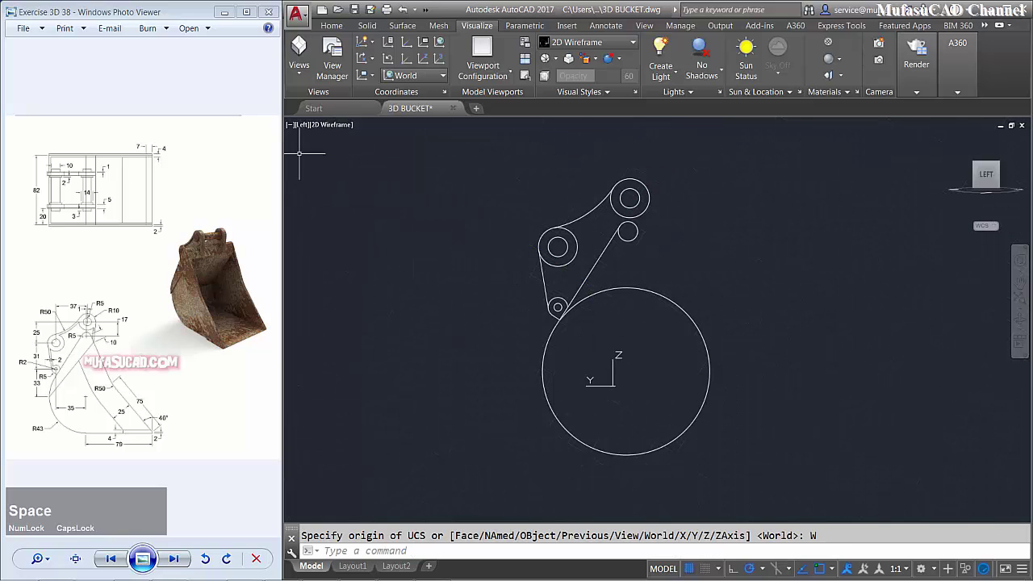
click(304, 125)
click(327, 181)
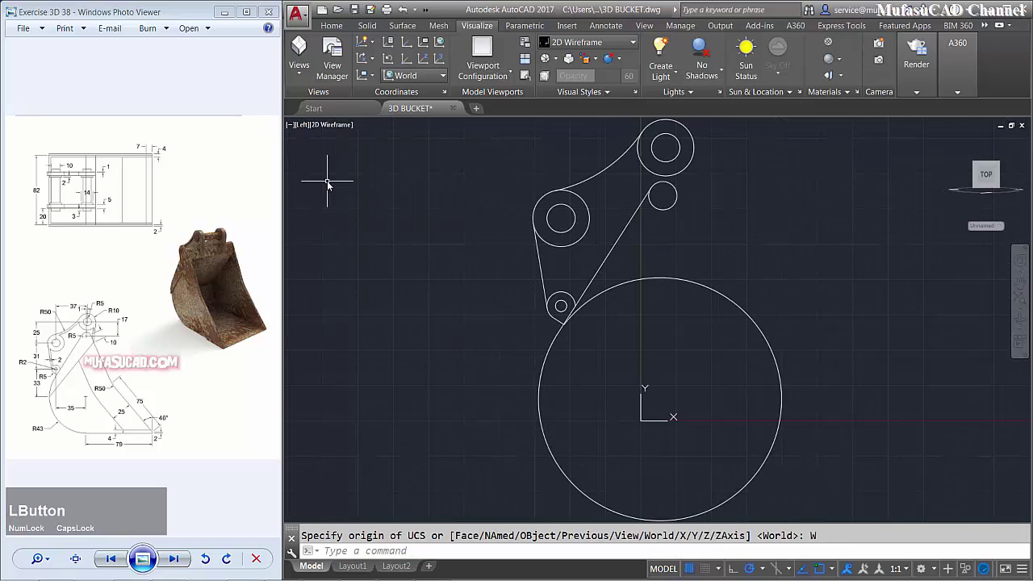
- Draw connected lines from the large circle's bottom quadrant: 79 horizontally to the right, 2 straight up, and 75 straight up
middle_drag(637, 307, 528, 318)
text(l)
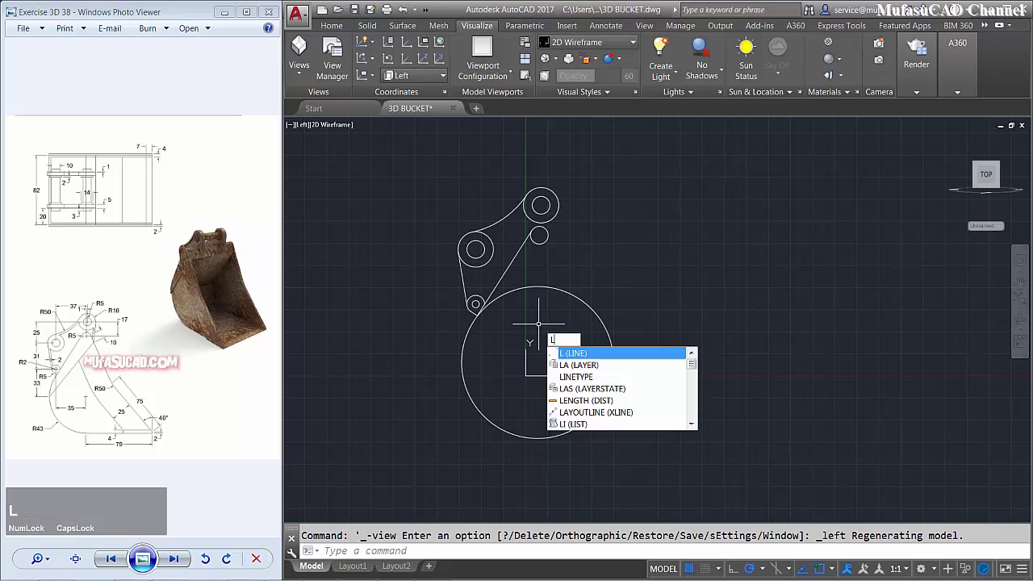
key(space)
click(536, 439)
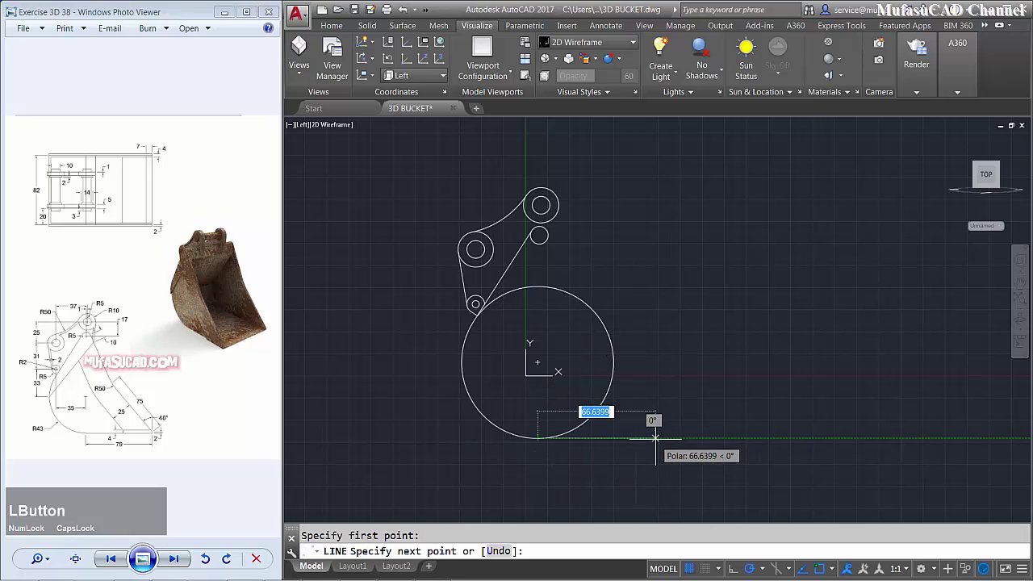
text(7)
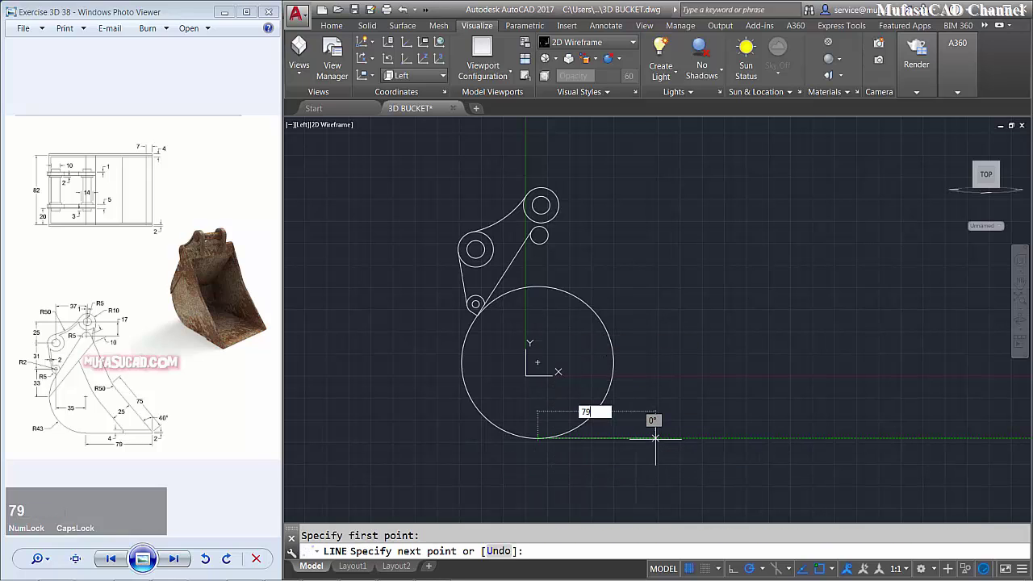
text(9)
key(space)
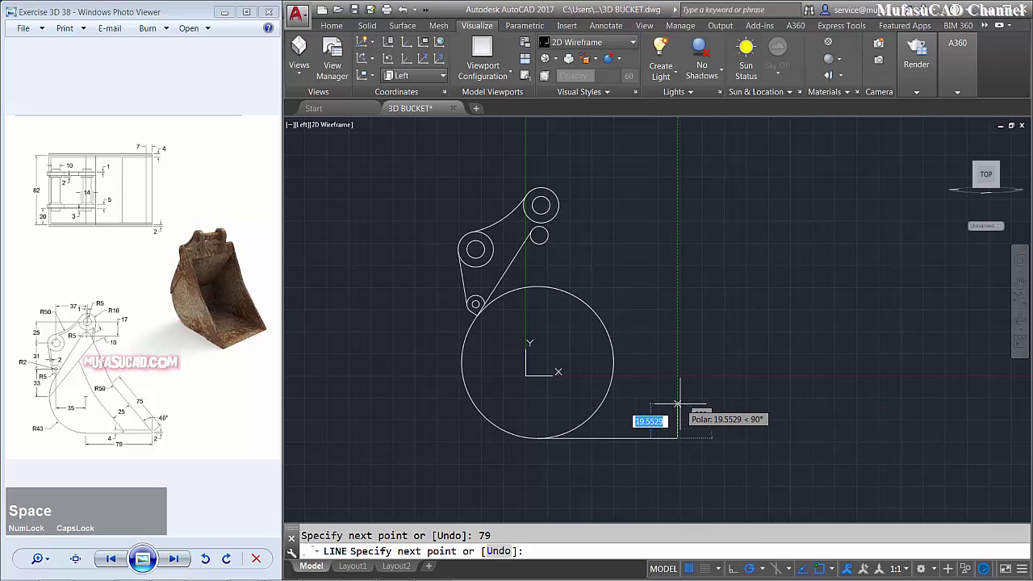
text(2)
key(space)
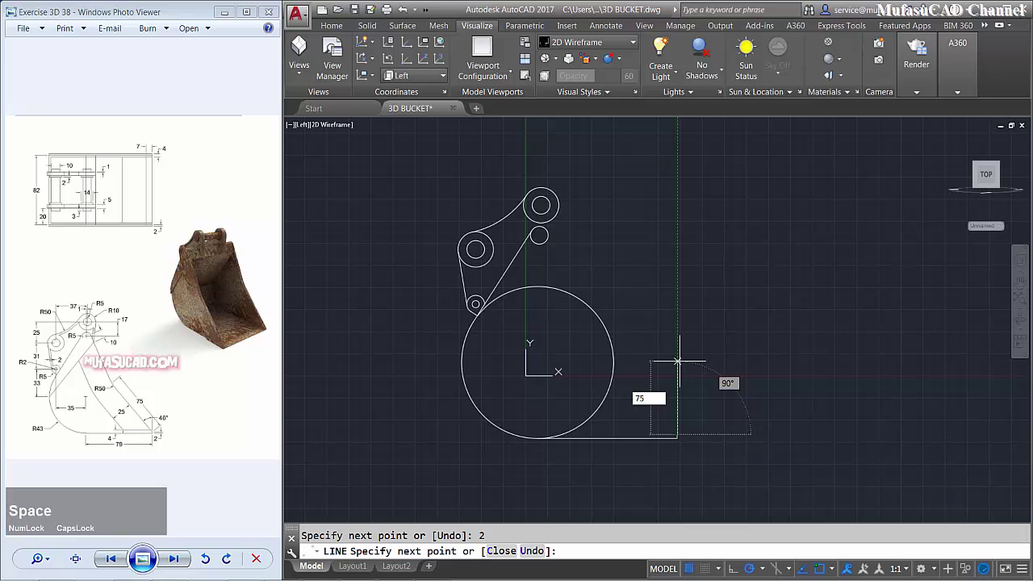
key(space)
- Rotate the 75-long vertical line by 40° about its lower endpoint, toward the large circle
text(RO)
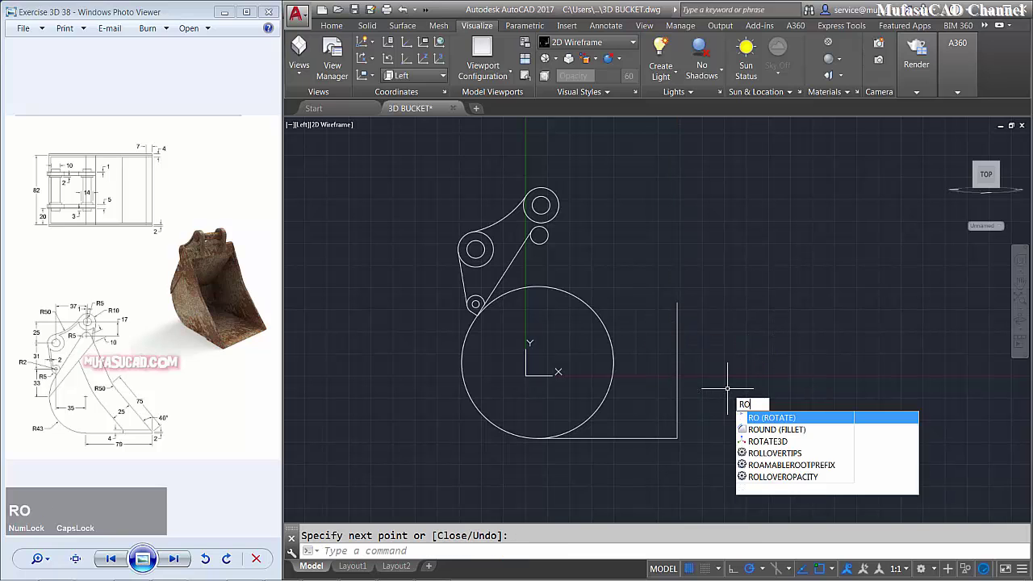
key(space)
click(703, 346)
click(657, 379)
key(space)
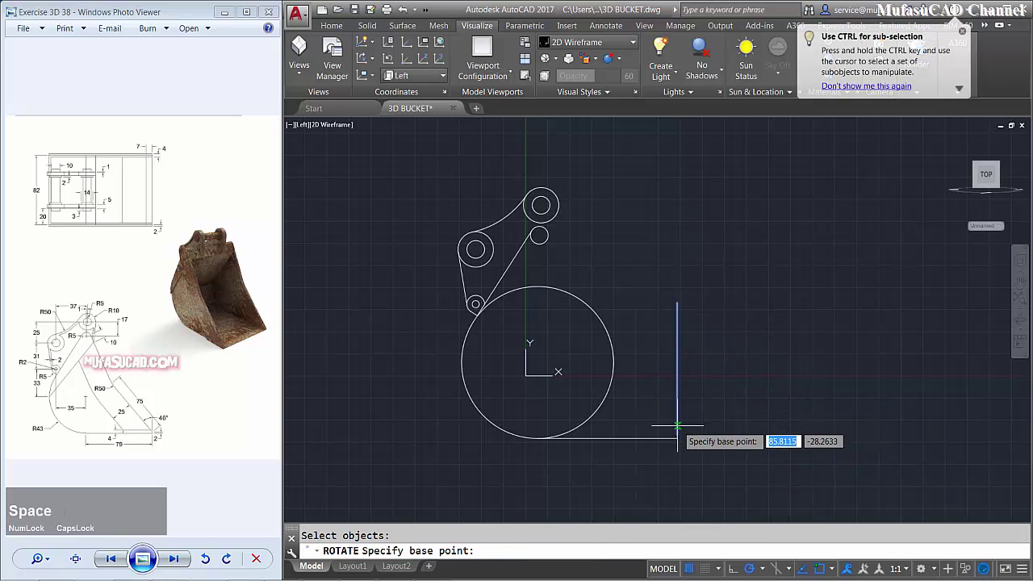
click(676, 435)
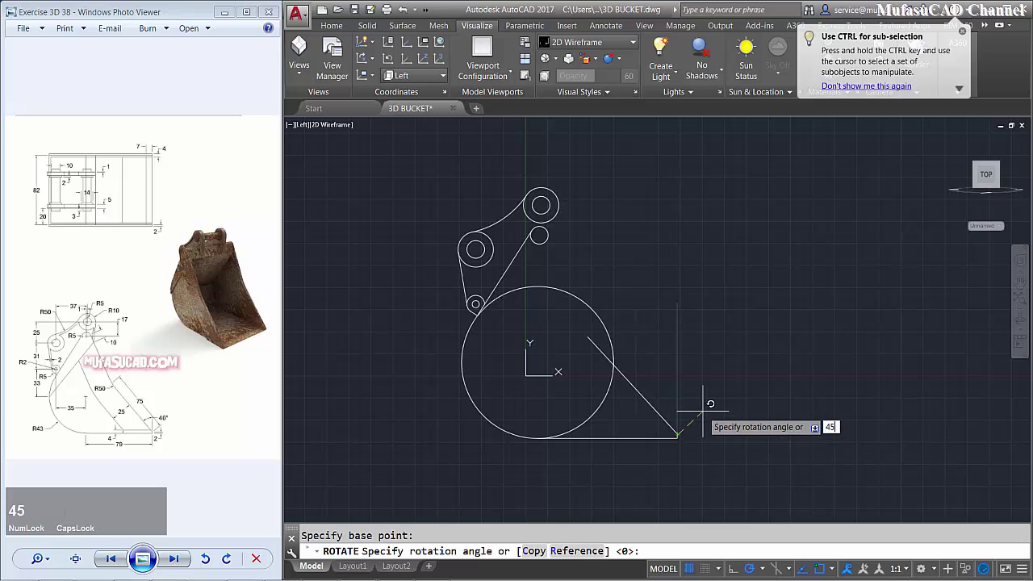
text(45)
key(BackSpace)
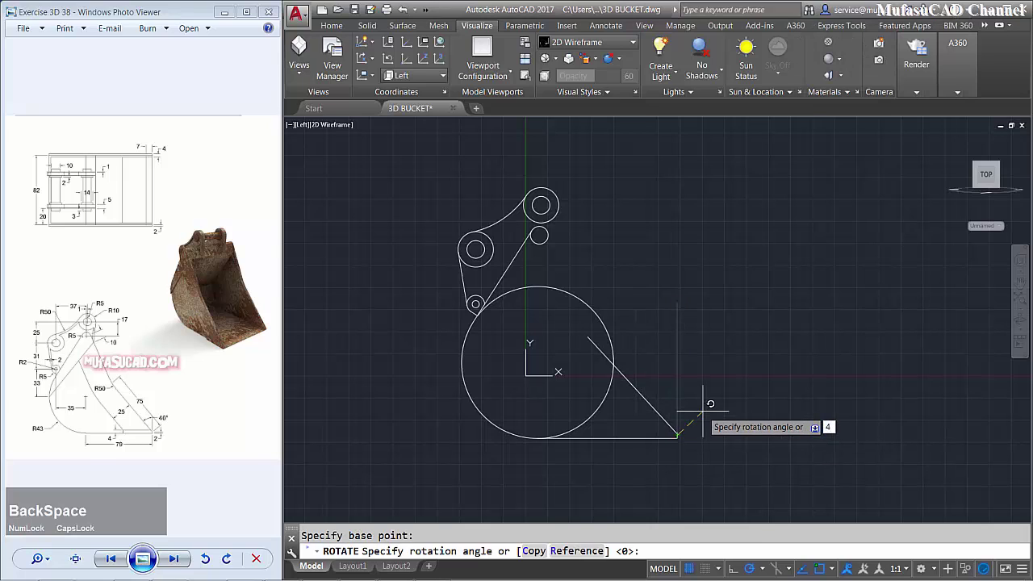
key(space)
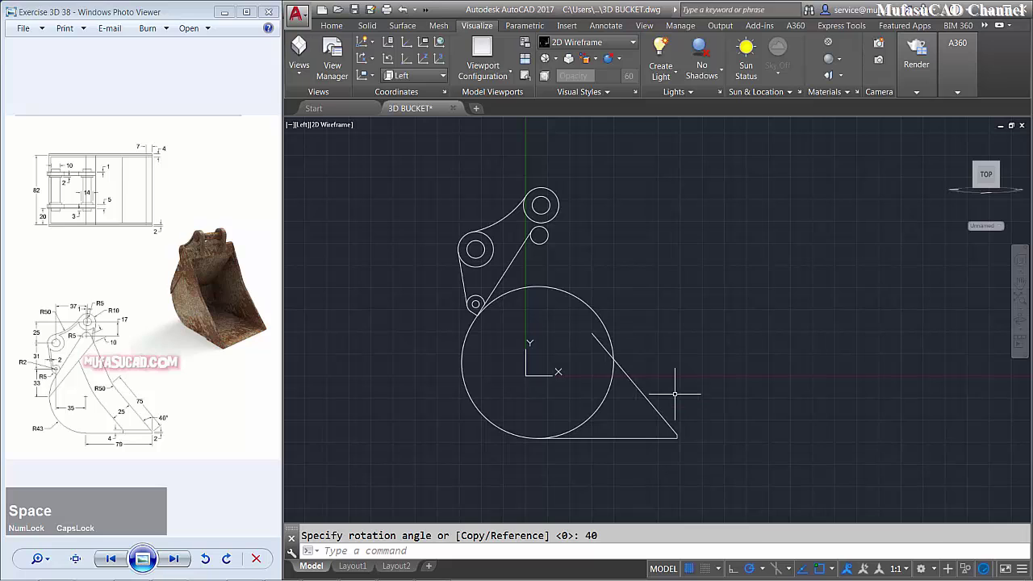
- Draw a line from the upper end of the rotated line tangent to the small circle below the top pivot
key(space)
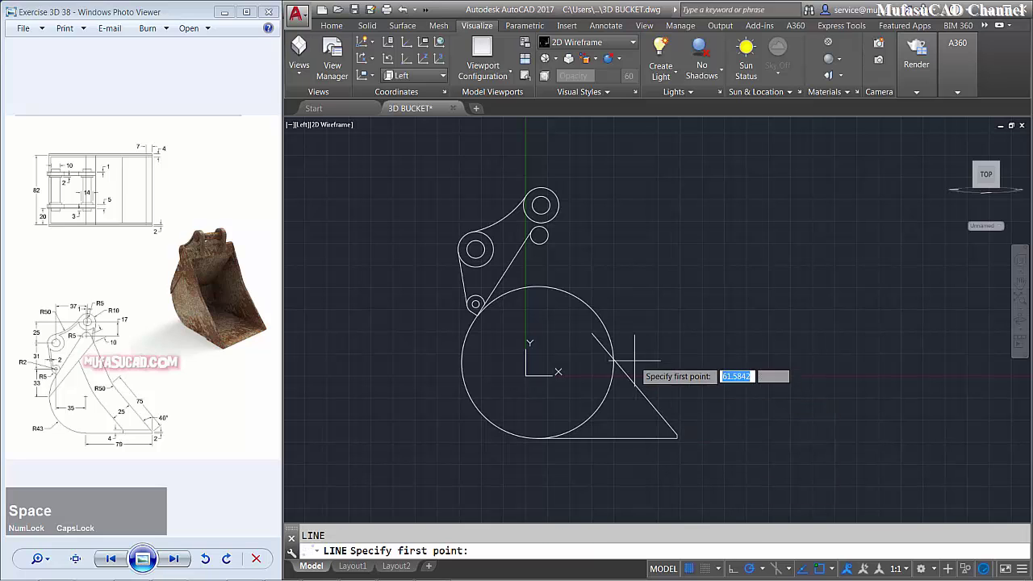
click(591, 331)
shift+right_click(717, 288)
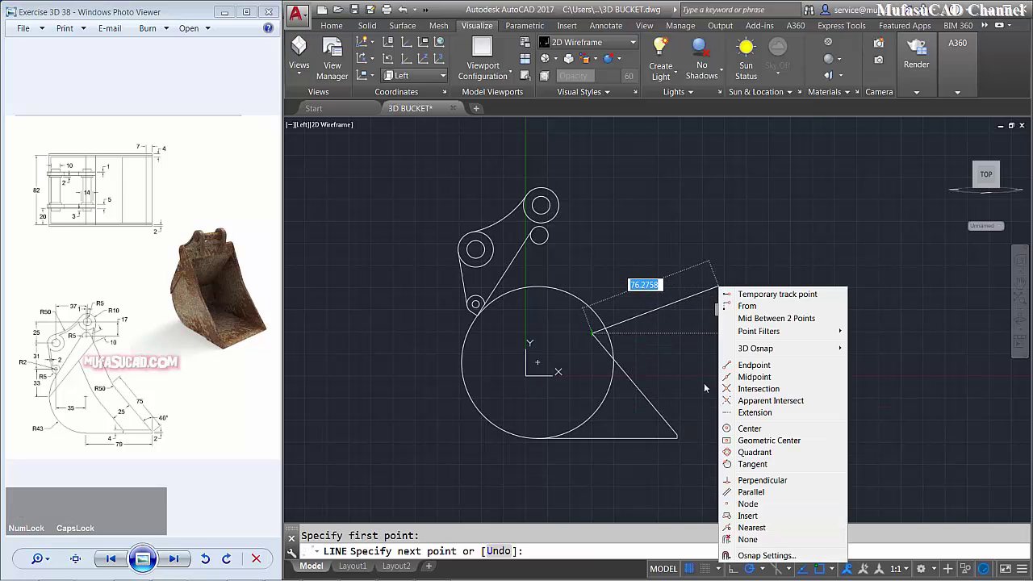
click(756, 465)
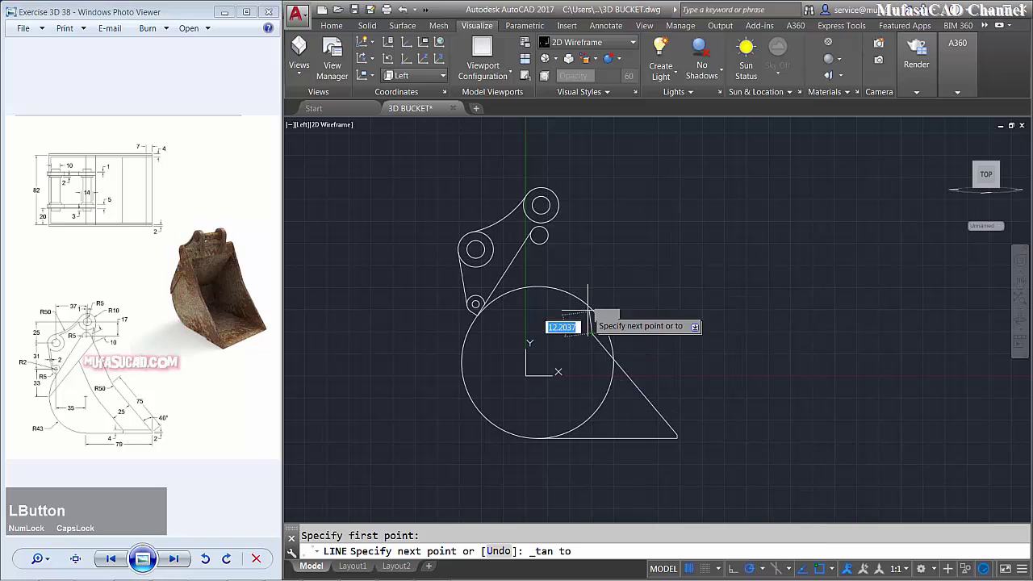
click(539, 235)
key(space)
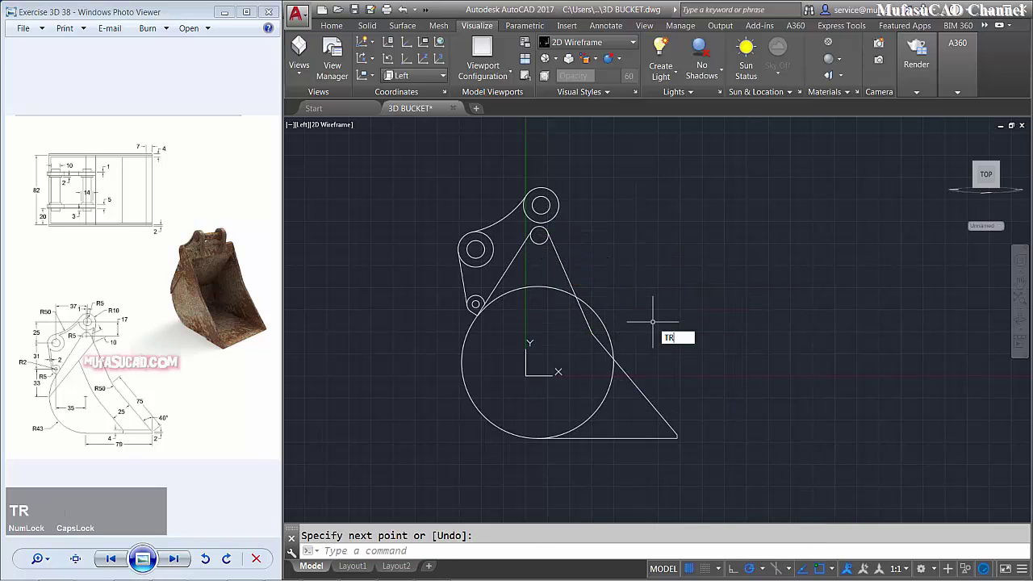
- Trim the small circle's lower arc and the large circle's upper and right arcs, leaving only the bucket outline
text(TR)
key(space)
click(539, 242)
click(540, 275)
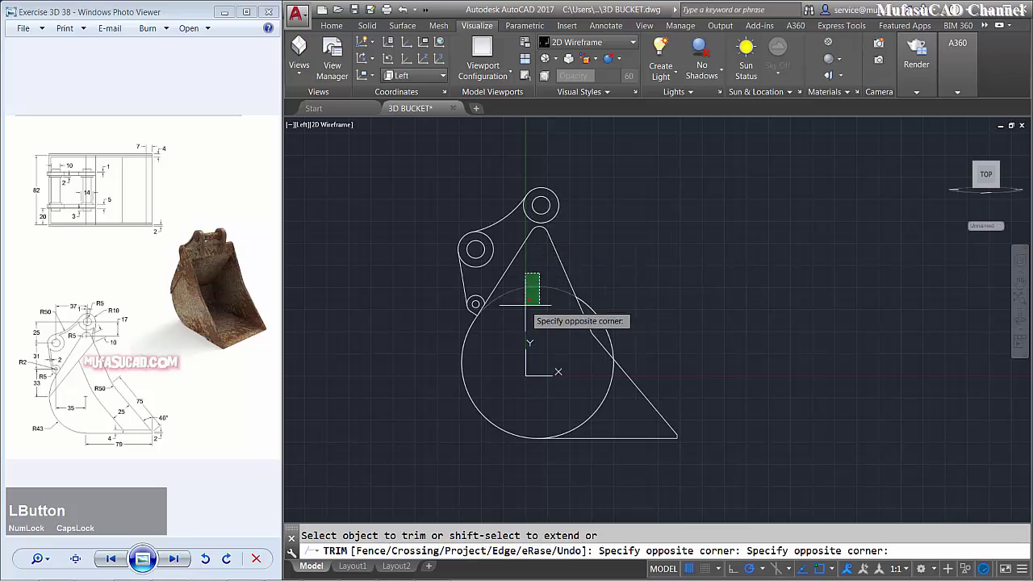
click(524, 307)
click(613, 307)
click(599, 324)
click(622, 406)
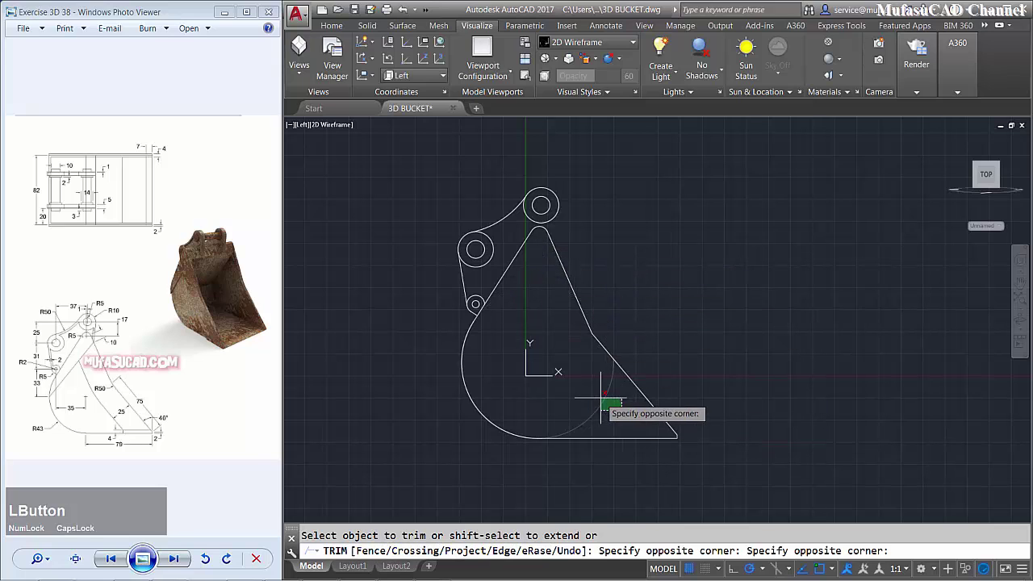
click(601, 401)
key(space)
- Draw a radius 50 circle tangent to the two slanted lines of the bucket's front edge, using the Ttr option
text(C)
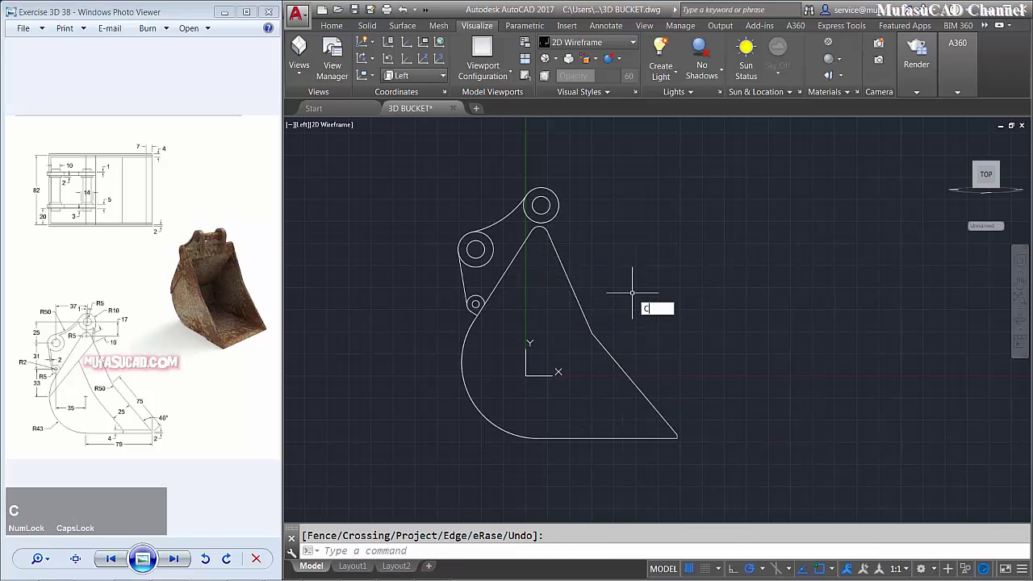
key(space)
text(TTR)
key(space)
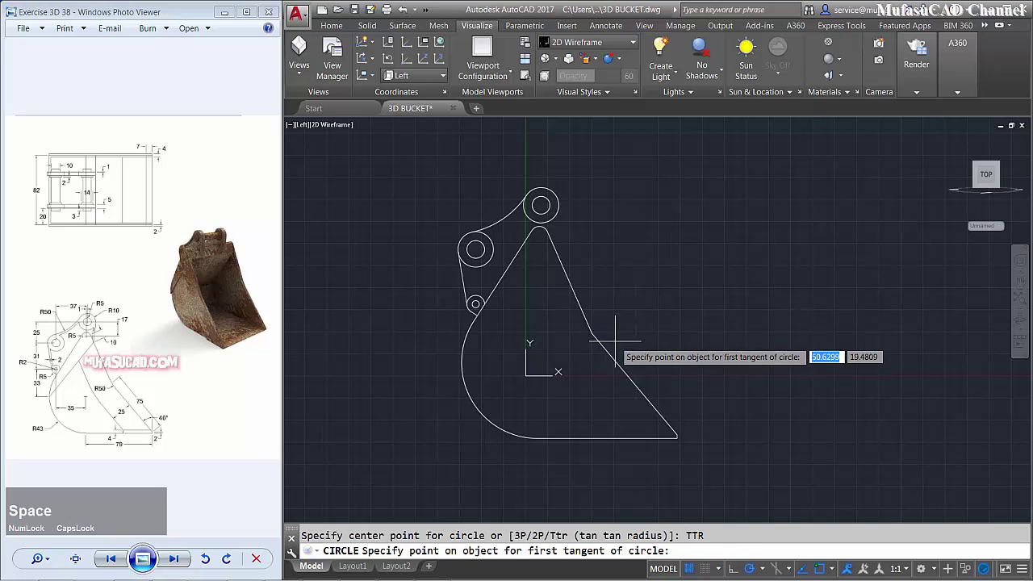
click(613, 357)
click(635, 300)
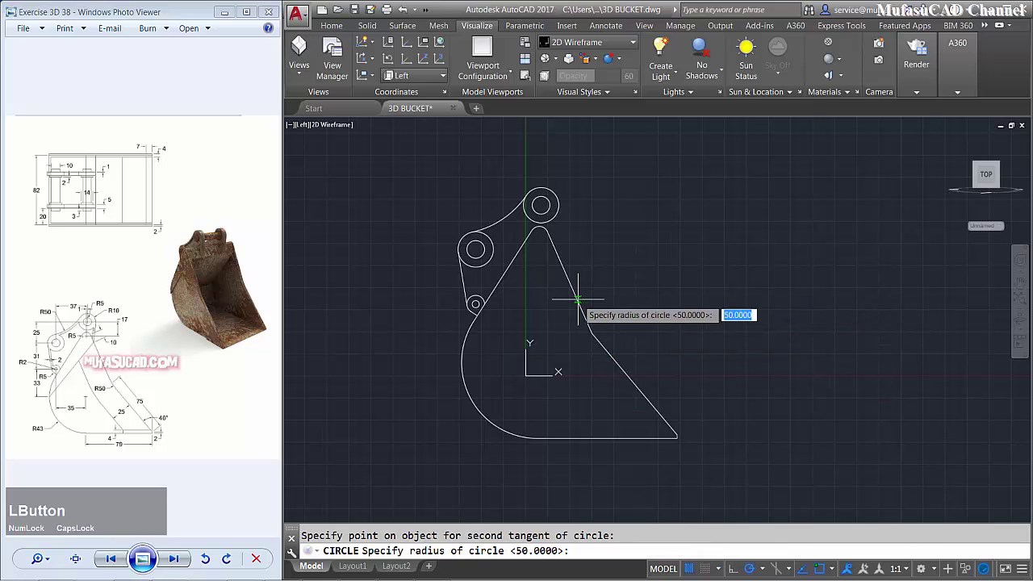
text(50)
key(space)
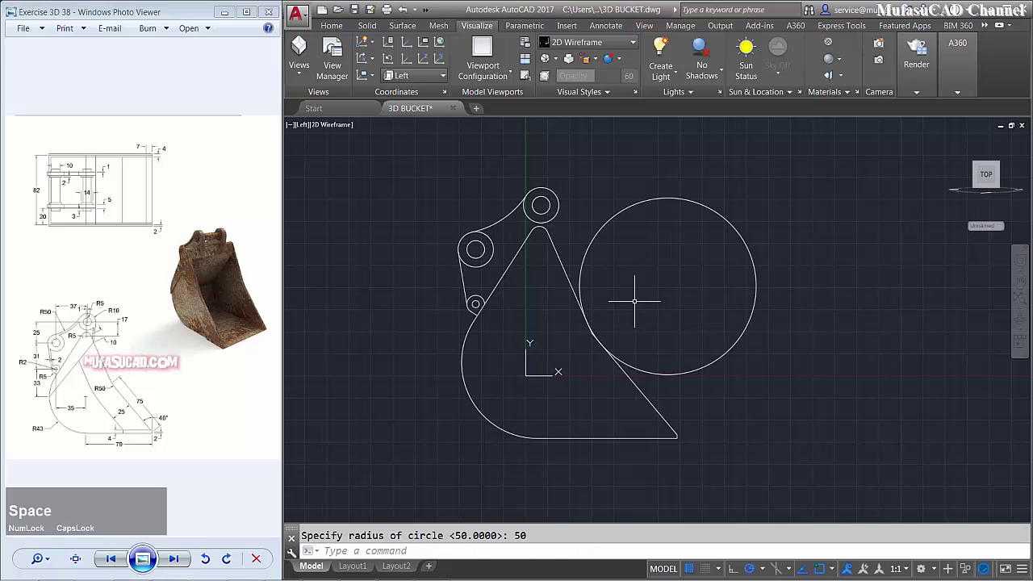
- Trim the radius 50 circle to its tangent arc and remove the leftover line ends at the front edge's corner
text(TR)
key(space)
key(space)
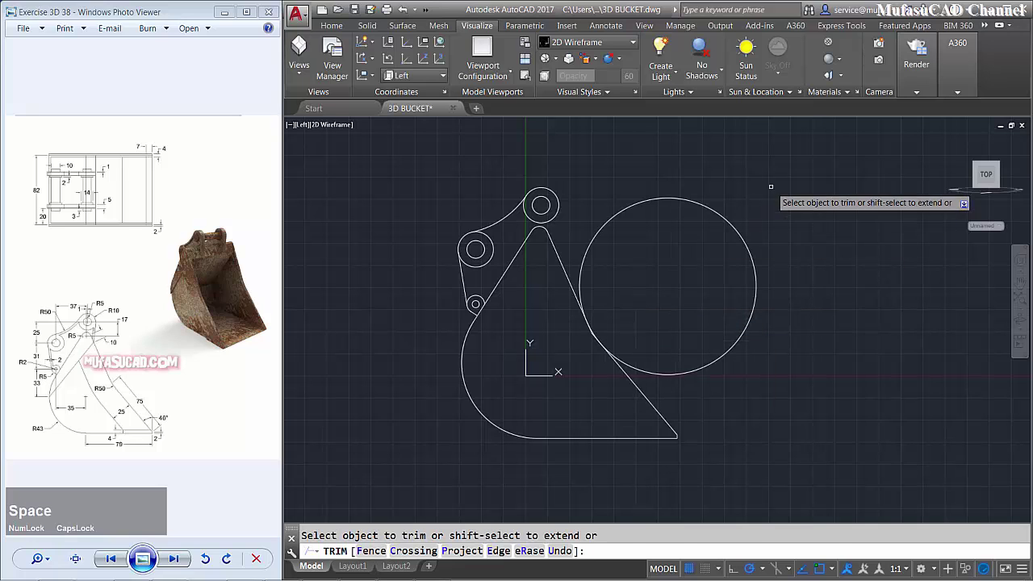
click(772, 174)
click(686, 262)
scroll(588, 333, up, 10)
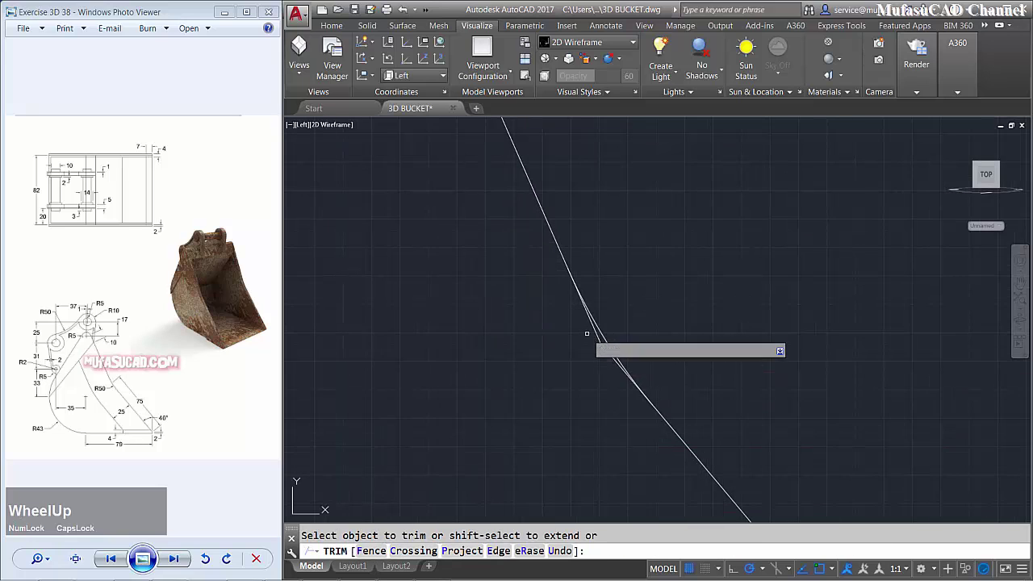
click(611, 378)
click(589, 347)
scroll(623, 342, down, 10)
scroll(653, 342, up, 1)
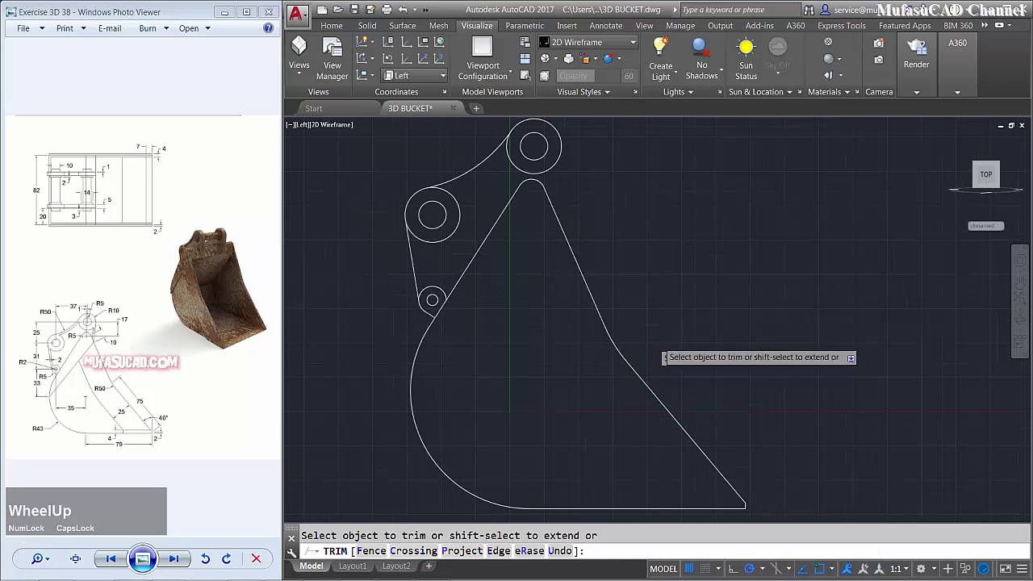
mouse_move(660, 336)
middle_down()
mouse_move(643, 334)
mouse_move(645, 311)
middle_up()
scroll(646, 328, down, 3)
key(space)
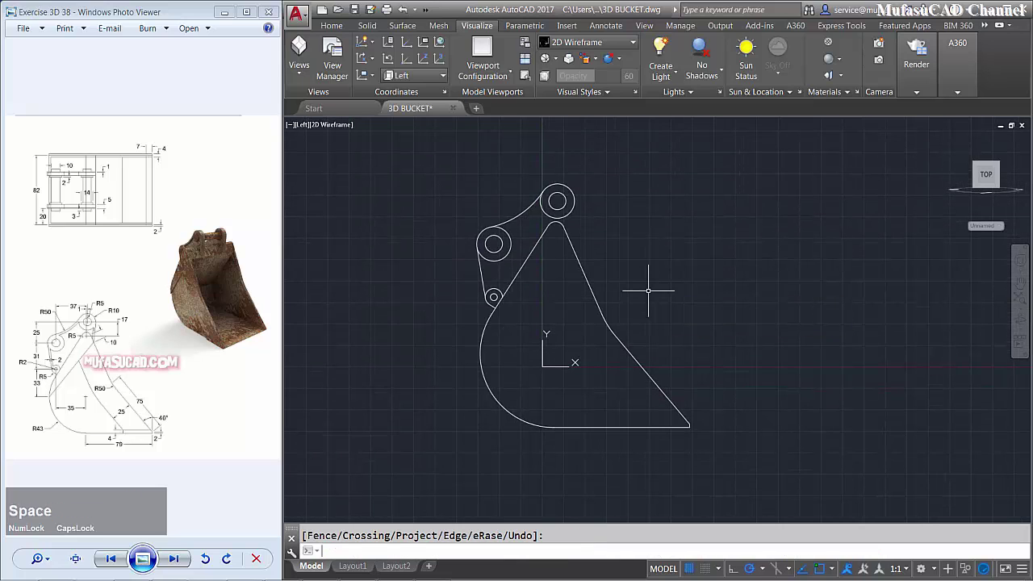
- Offset the front edge's upper line, radius 50 arc and lower line 25 toward the inside of the bucket
text(FS)
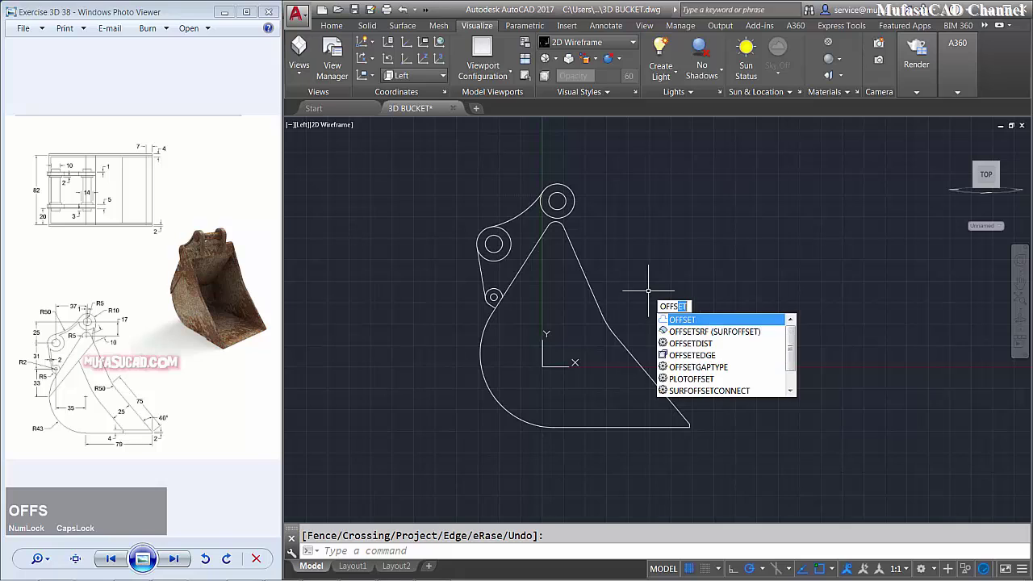
text(ET)
key(space)
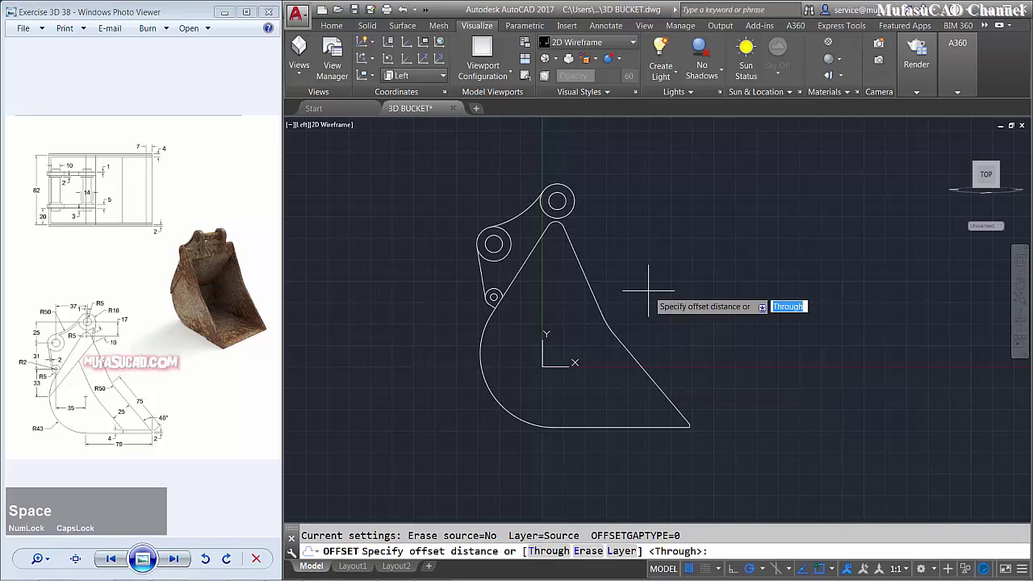
key(space)
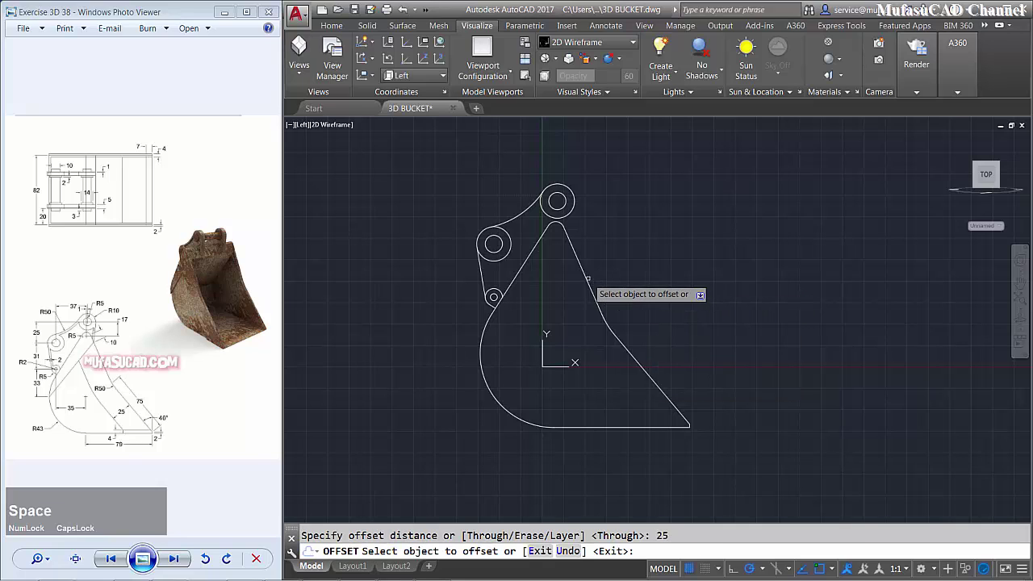
click(587, 277)
click(543, 315)
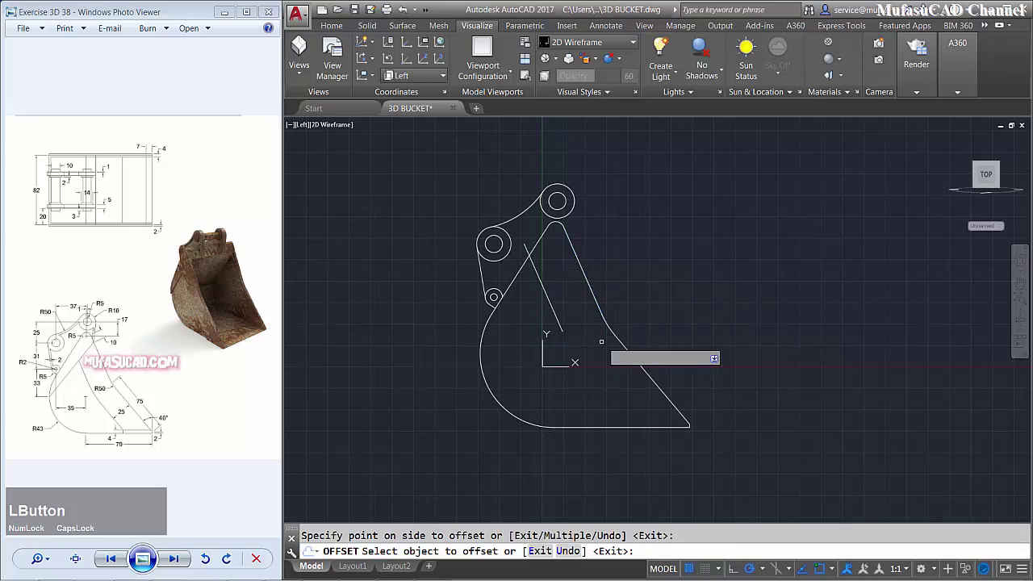
click(604, 319)
click(577, 361)
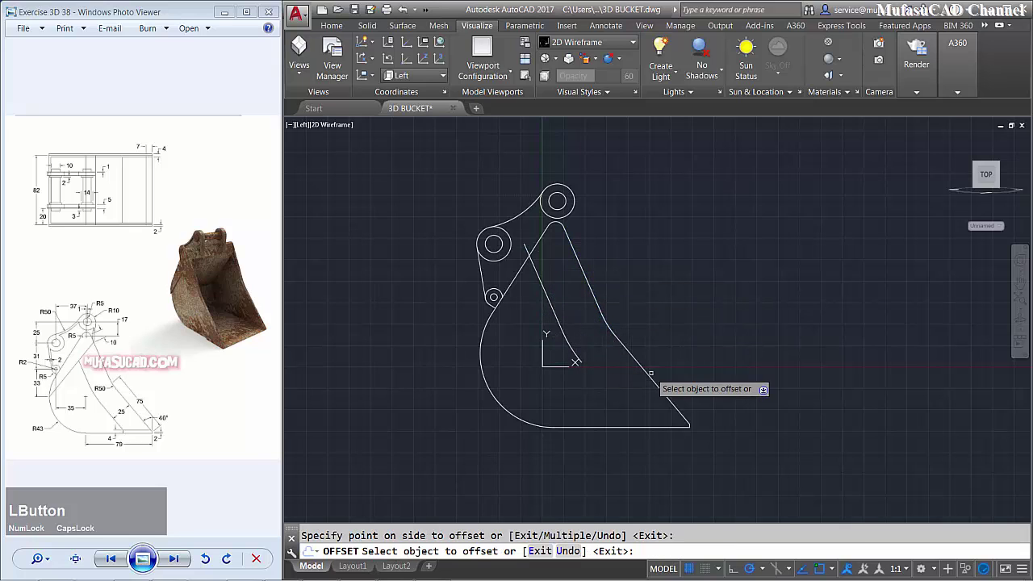
click(649, 376)
click(602, 408)
key(space)
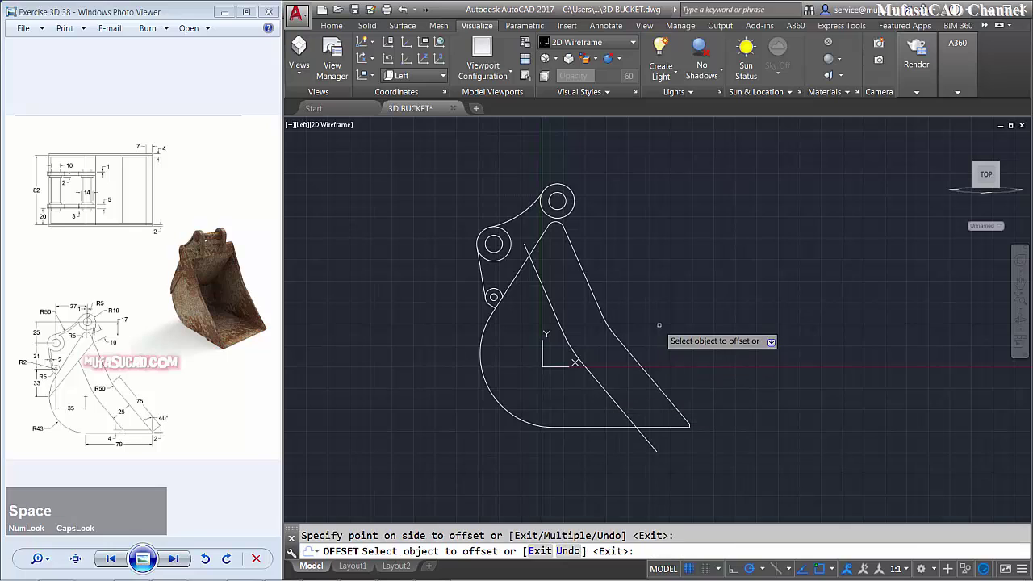
- Copy the bucket's horizontal bottom line 4 straight up
text(co)
key(space)
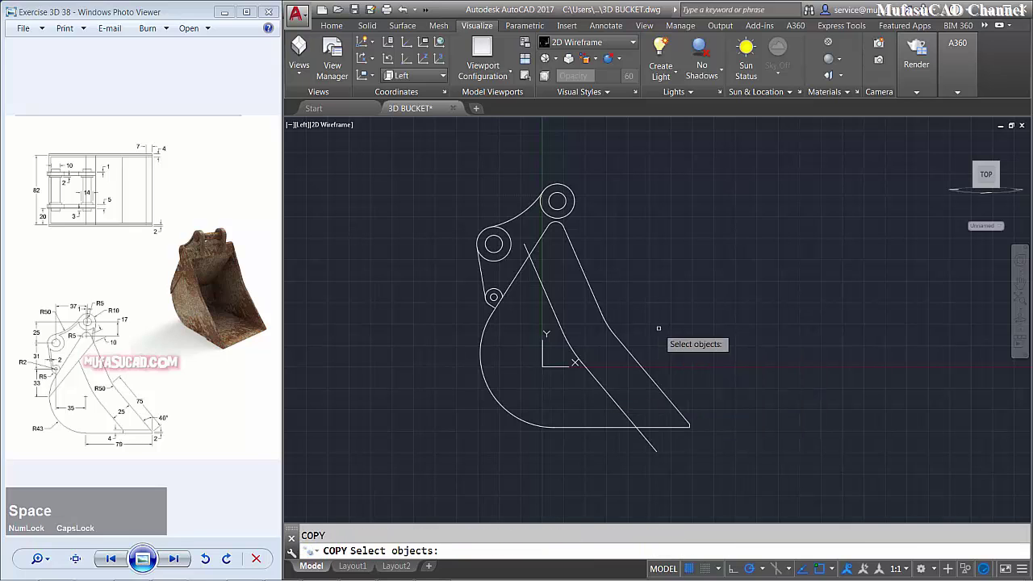
click(600, 419)
click(595, 431)
key(space)
click(729, 377)
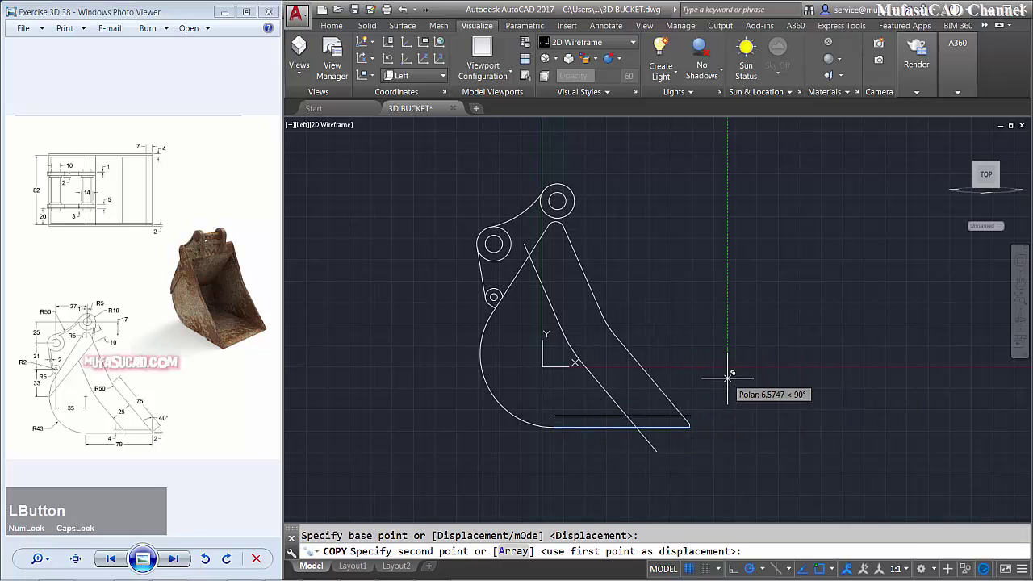
text(4)
key(space)
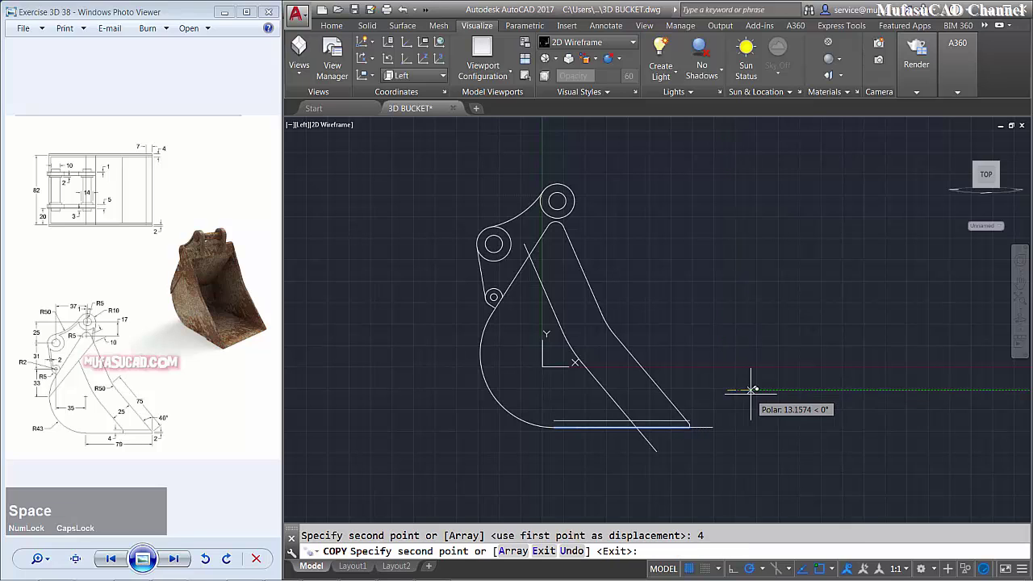
- Draw a vertical line from the intersection of the inner slanted line and the raised horizontal line down past the bucket's bottom edge
text(l)
key(space)
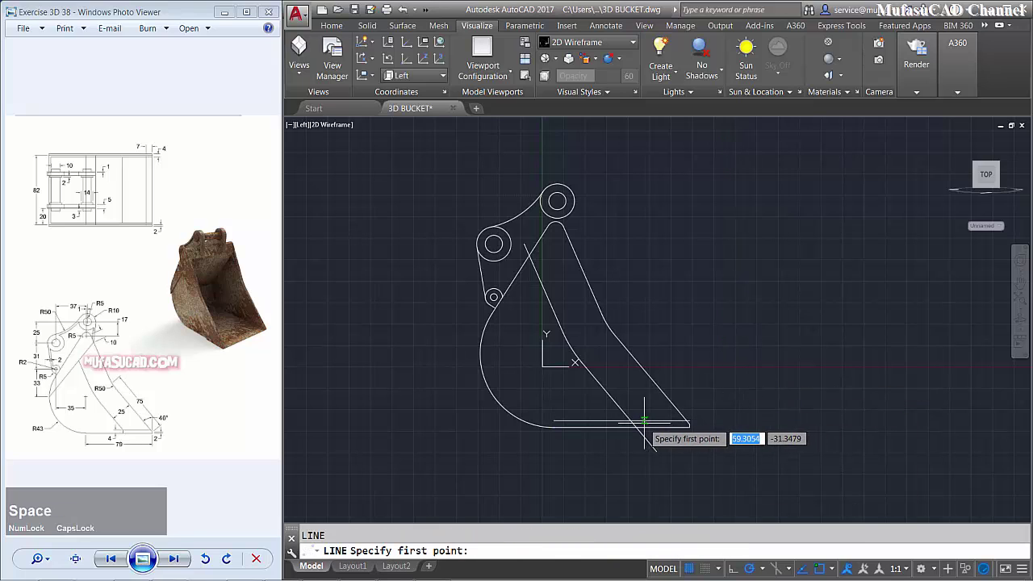
click(626, 424)
click(655, 450)
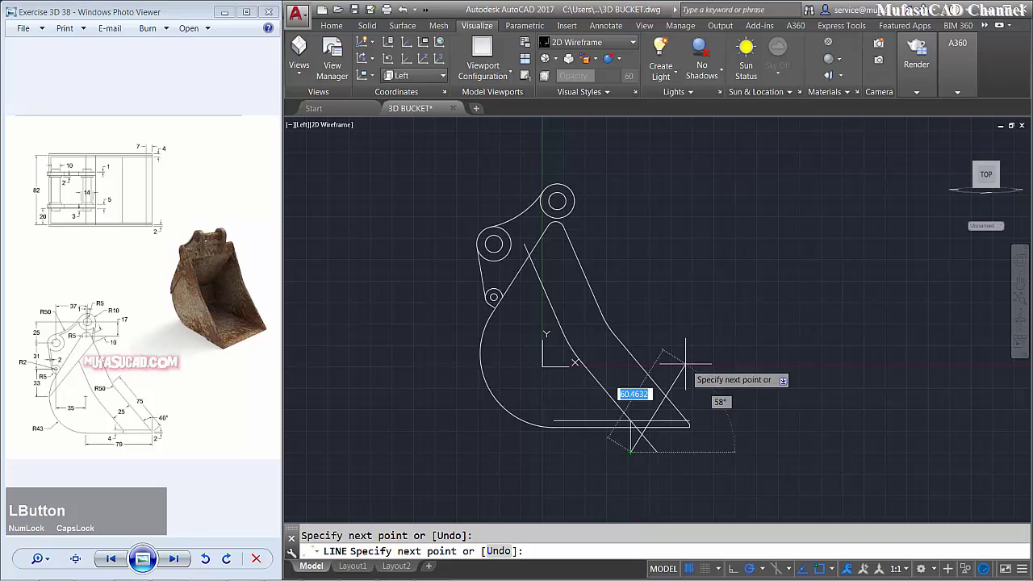
key(space)
- Draw a diagonal line from a point 10 down the front edge's upper line to the back end of the bucket's large rear arc
middle_drag(633, 266, 674, 298)
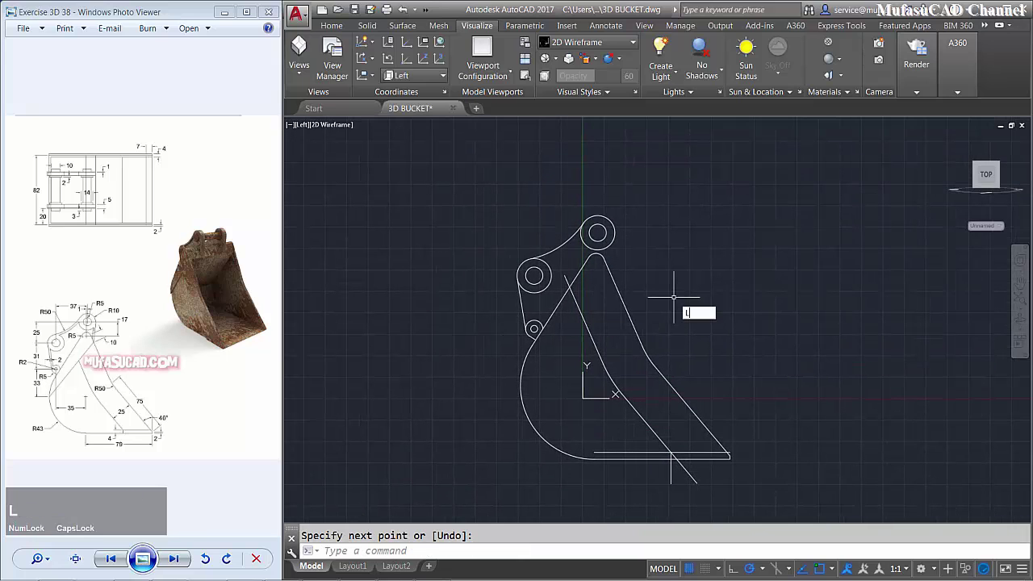
text(l)
key(space)
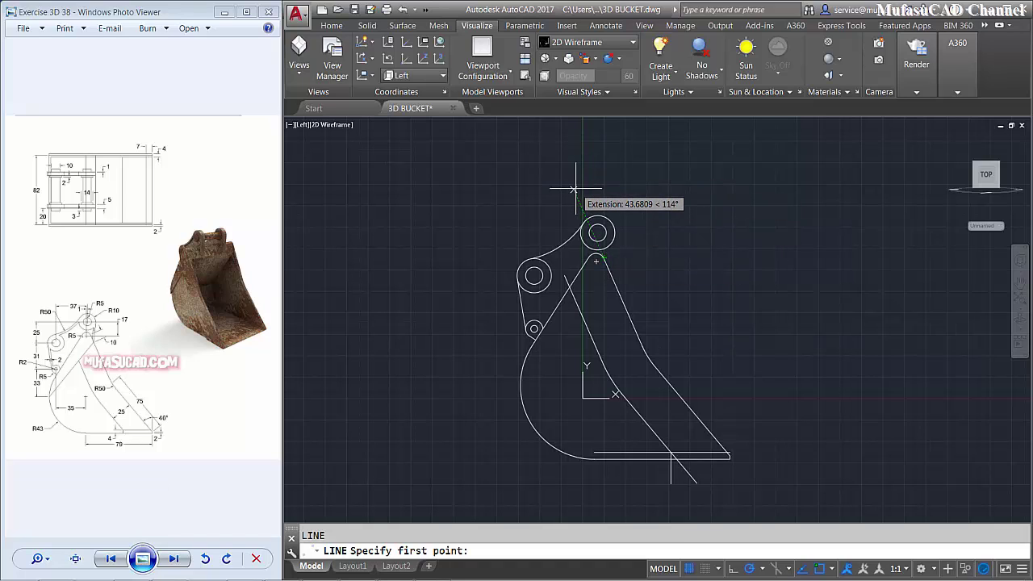
text(-)
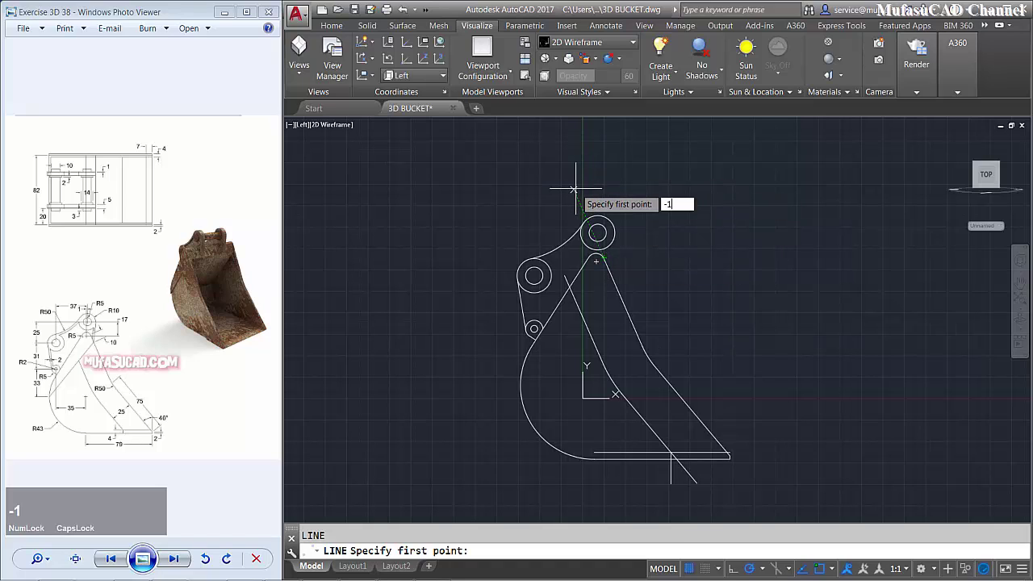
text(10)
key(space)
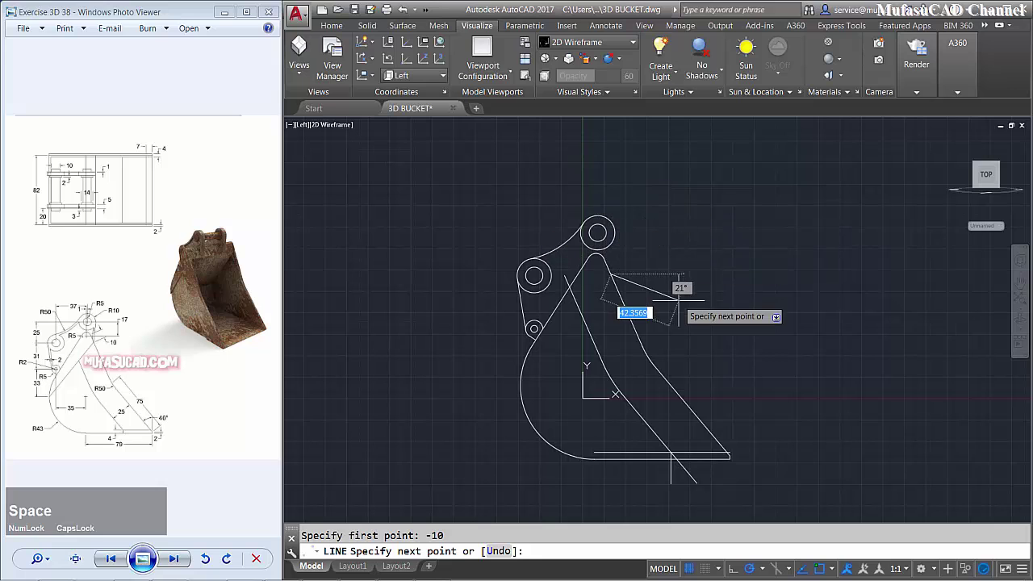
click(525, 380)
key(space)
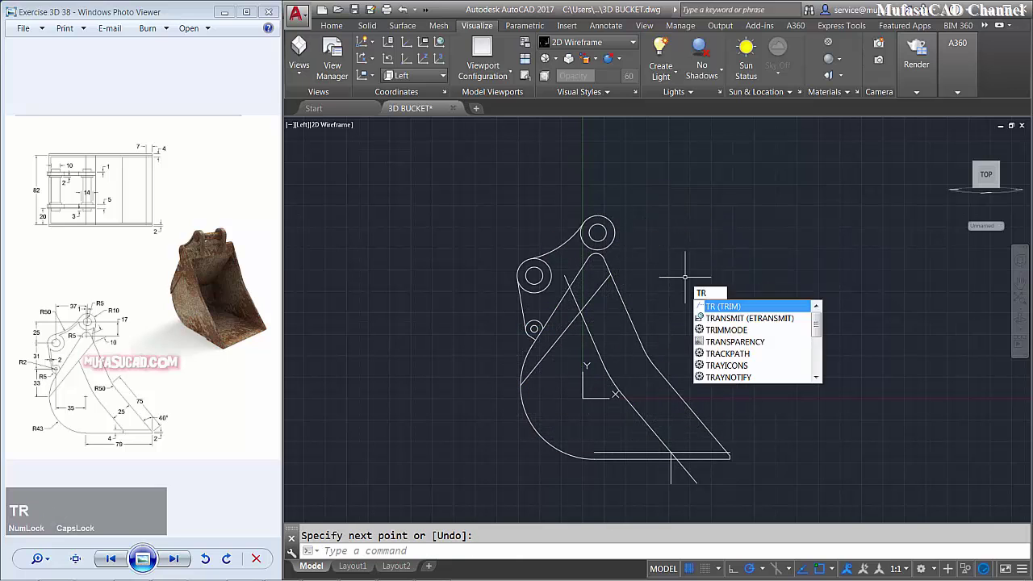
- Trim the inner offset line above the diagonal and the excess line ends around the small strip at the bucket's bottom front
key(space)
click(569, 280)
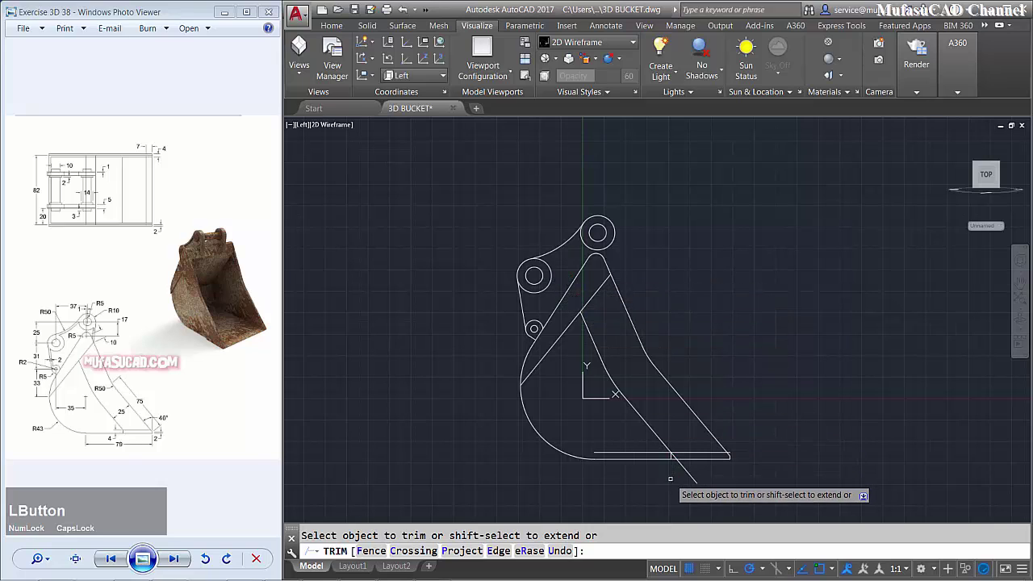
click(686, 471)
click(668, 455)
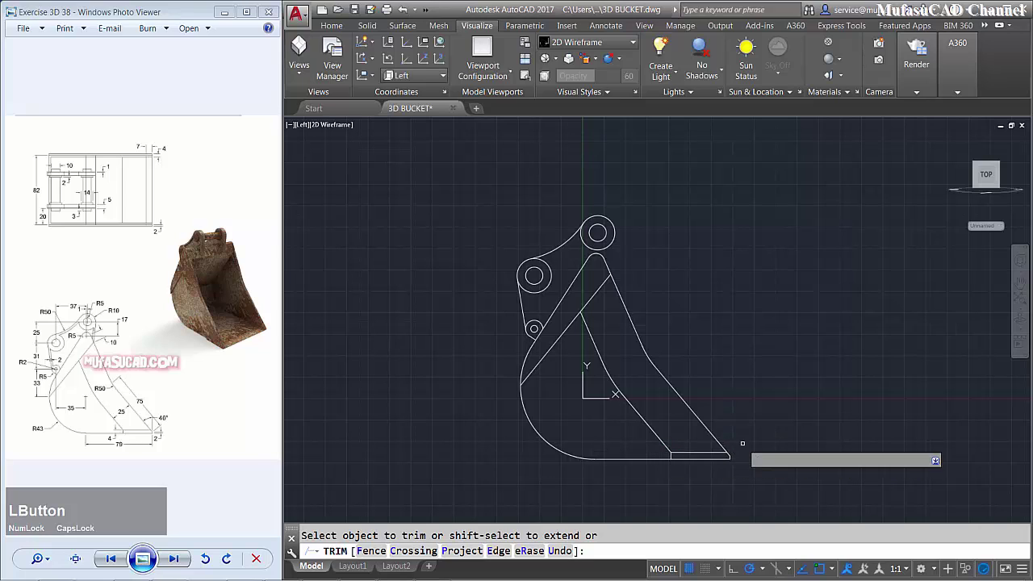
key(space)
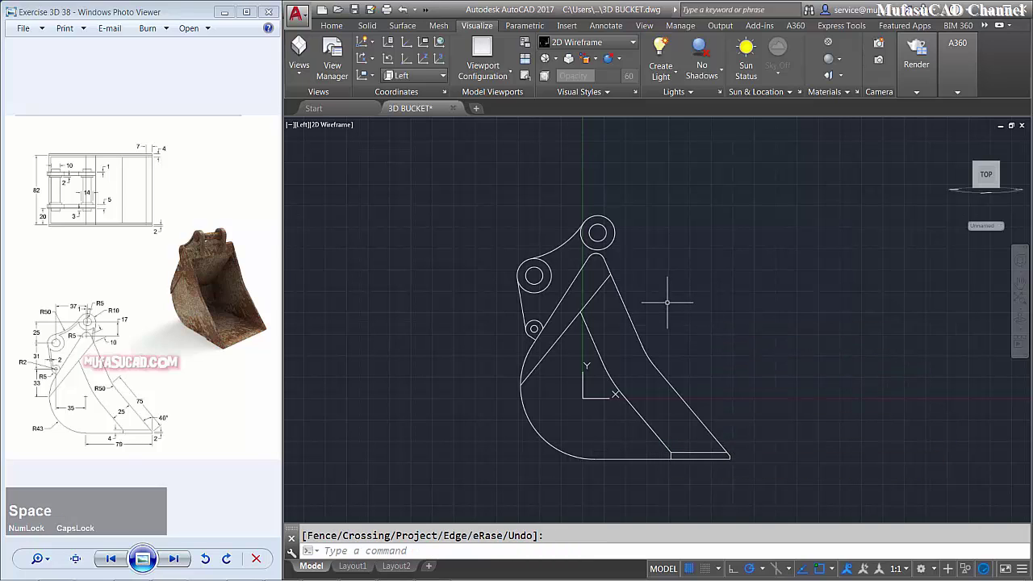
- Draw a line from the diagonal's upper end on the front edge tangent to the outer circle of the upper pin boss
text(l)
key(space)
click(611, 274)
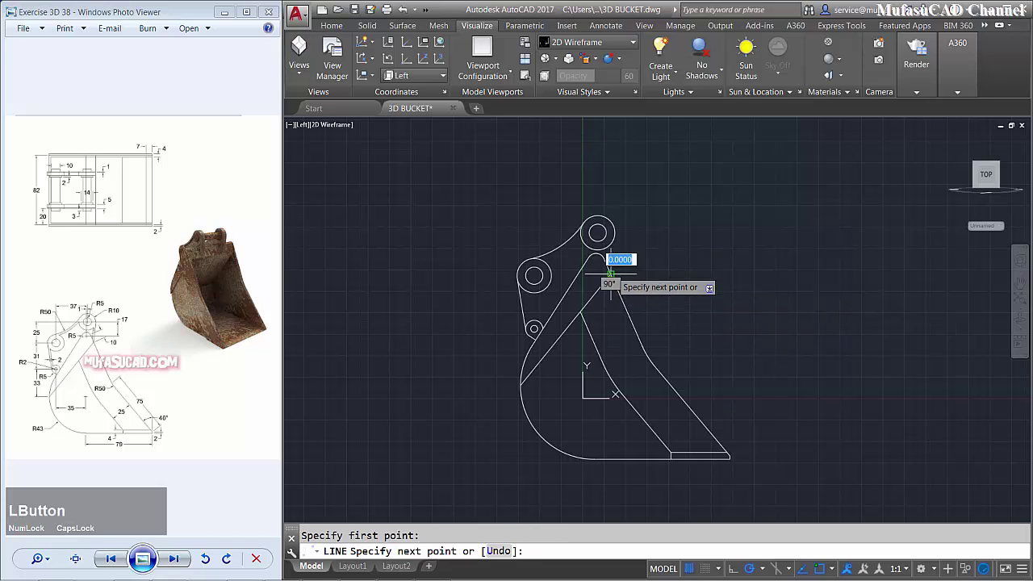
shift+right_click(722, 227)
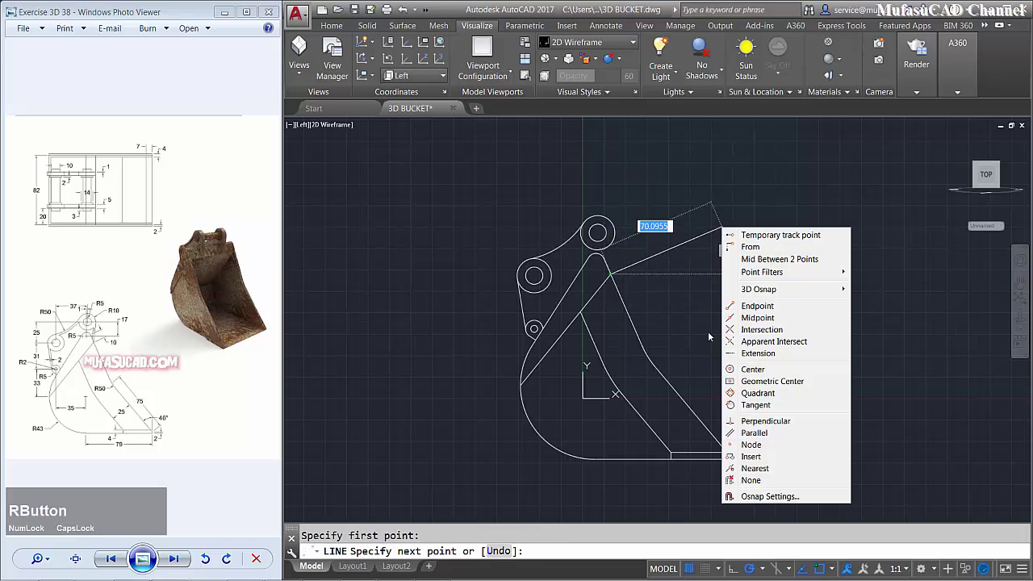
click(757, 405)
click(622, 233)
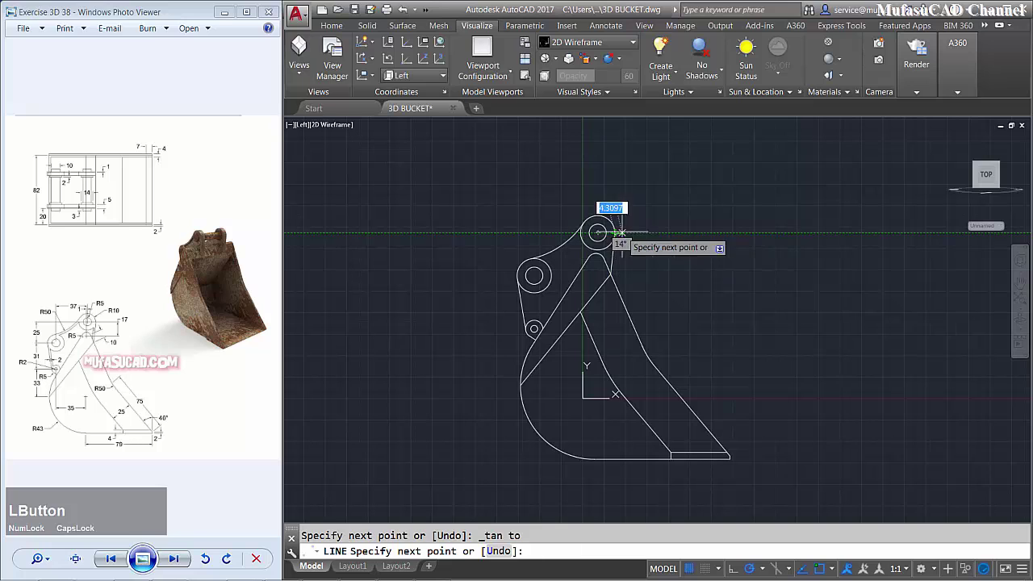
key(space)
- Offset the bracket's rear line, its arc between the two bosses and its front tangent line 2 toward the inside of the bracket
mouse_move(719, 309)
middle_down()
mouse_move(724, 323)
mouse_move(742, 293)
mouse_move(728, 306)
middle_up()
scroll(717, 273, up, 2)
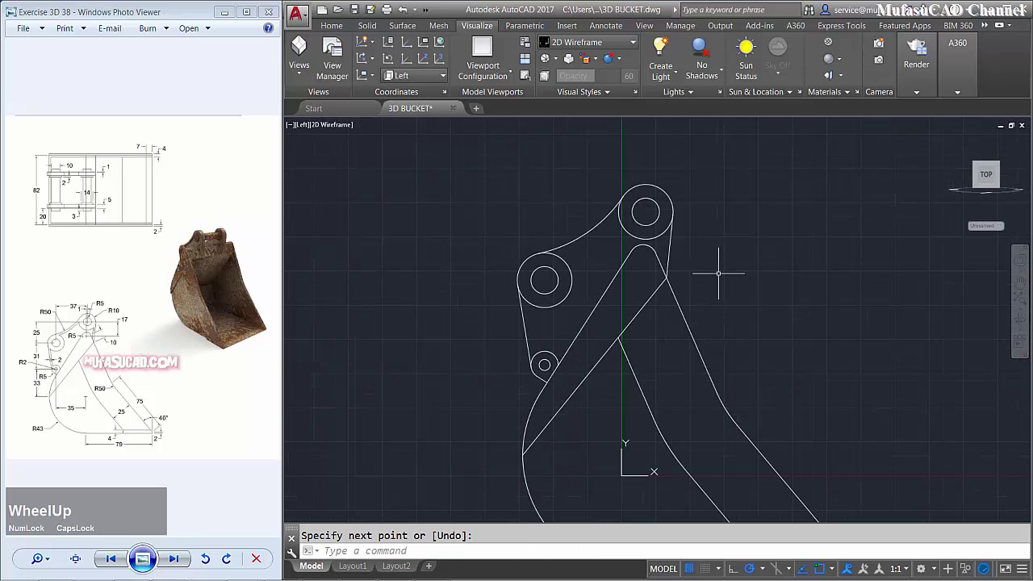
text(OFFSET)
key(space)
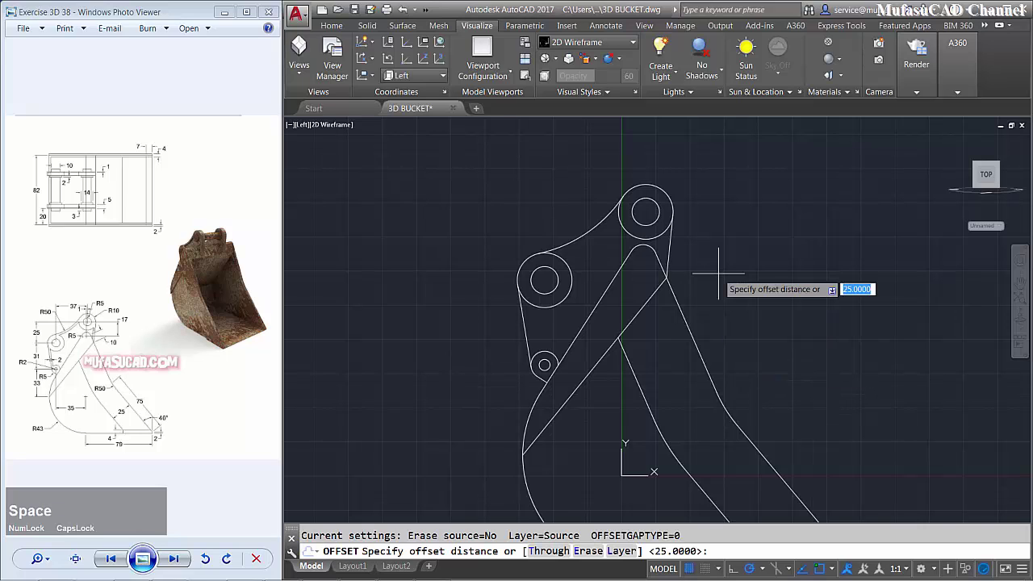
text(2)
key(space)
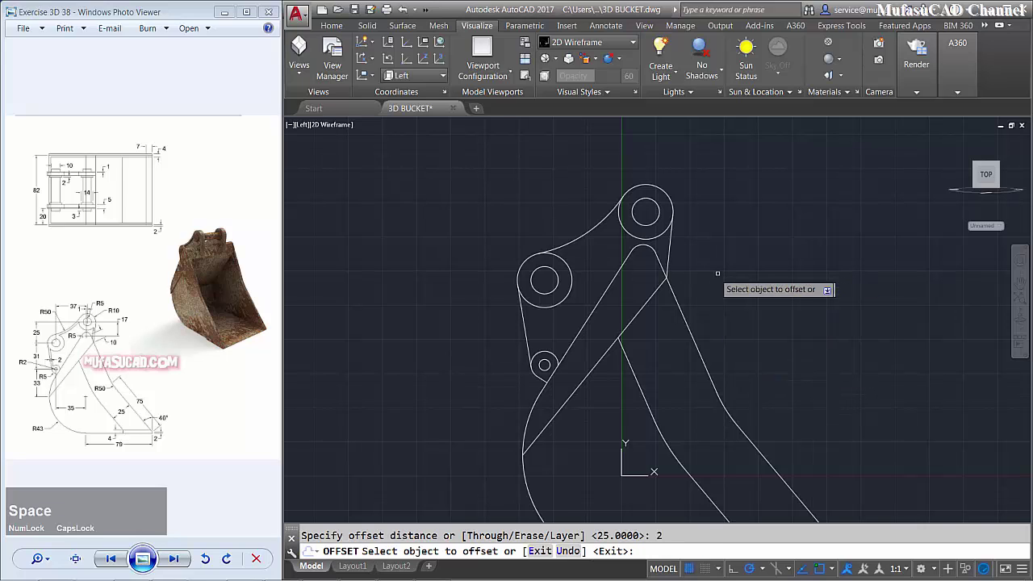
click(523, 321)
click(536, 327)
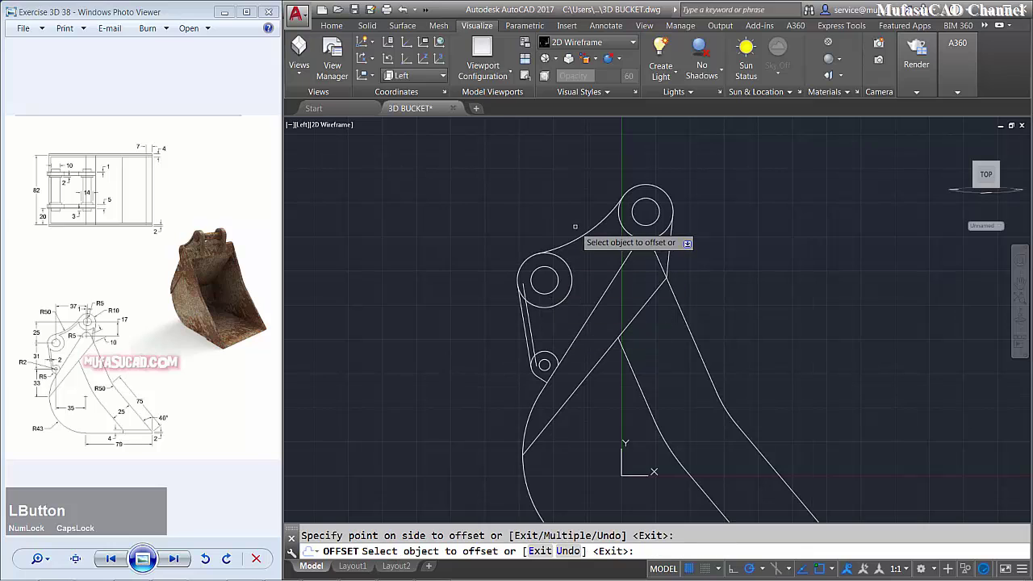
click(580, 235)
click(586, 253)
click(669, 247)
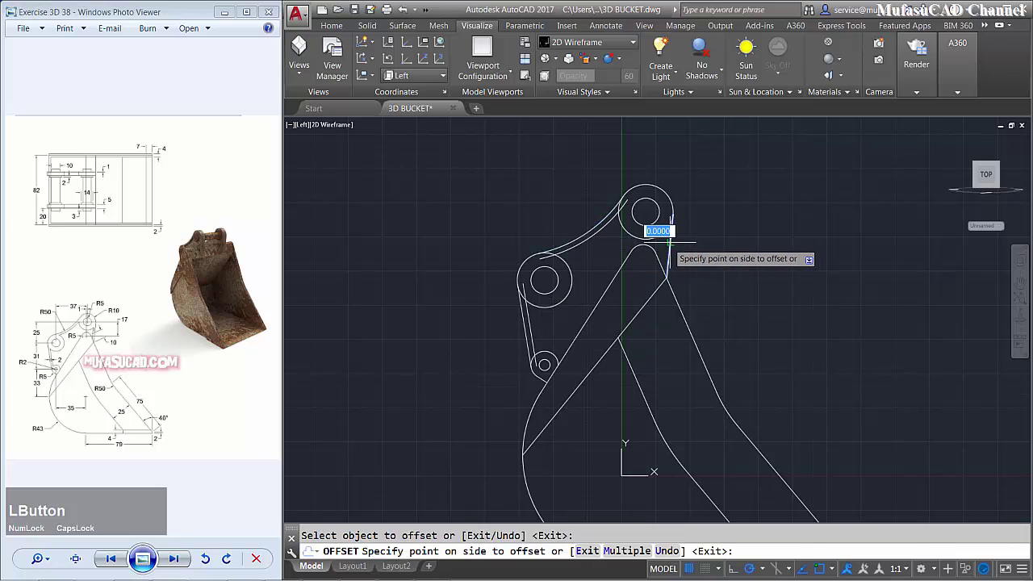
click(619, 248)
key(space)
key(space)
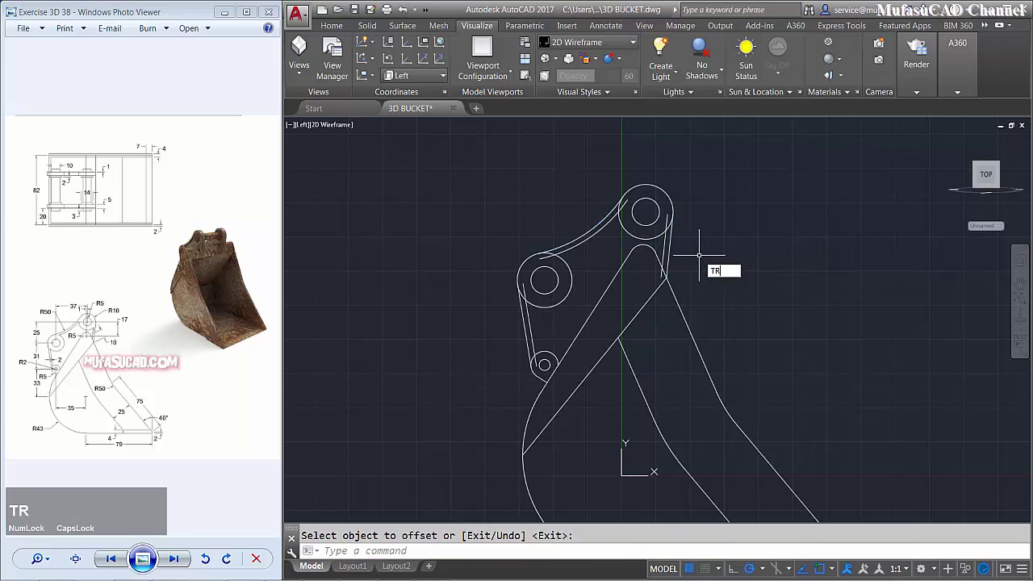
- Trim the bracket's offset lines and arc where they run into the boss circles
text(tr)
key(space)
key(space)
click(536, 360)
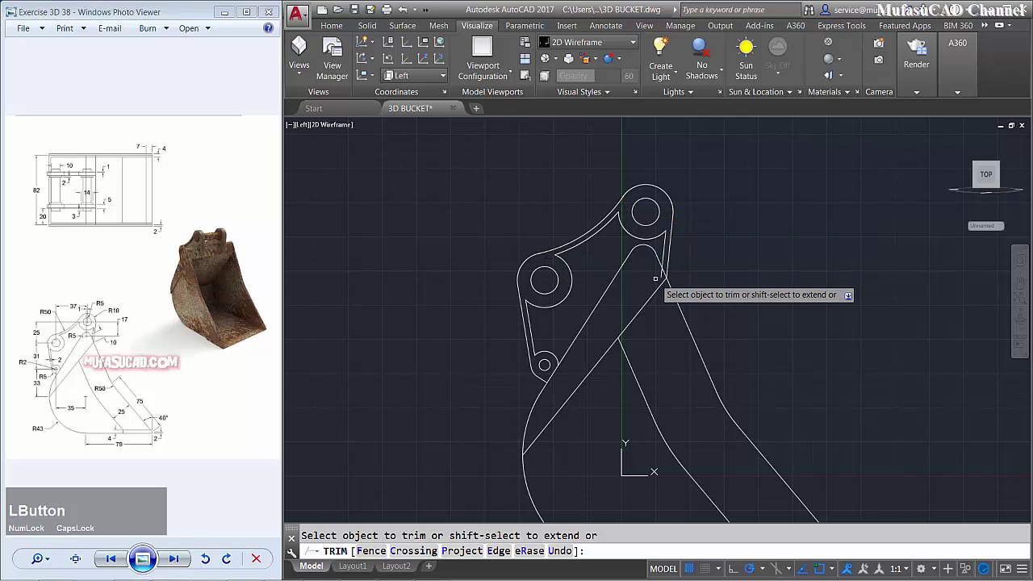
key(Return)
- Create a boundary polyline around the closed region between the bucket's upper slanted edge and the diagonal line
scroll(715, 287, down, 3)
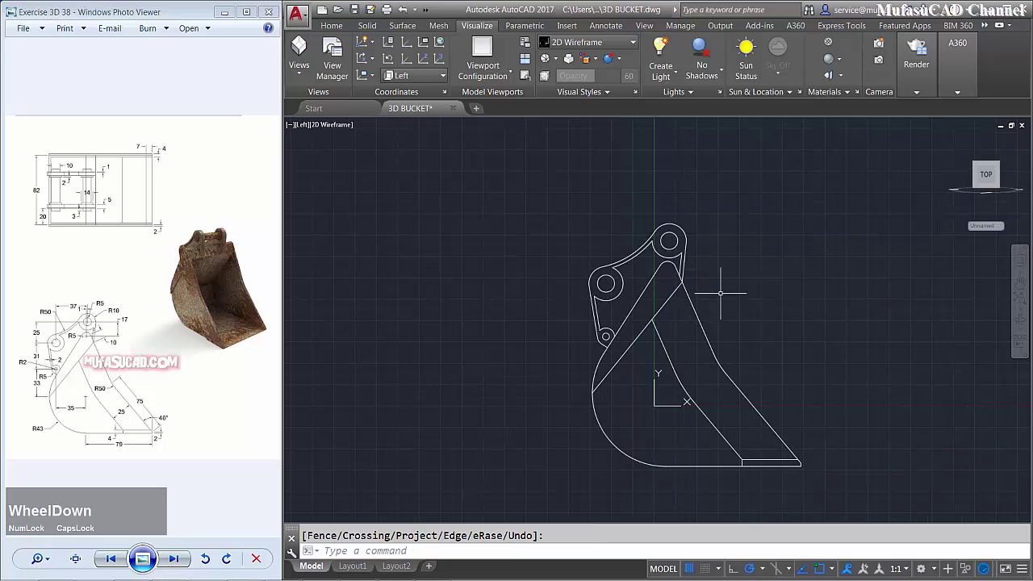
middle_drag(722, 290, 708, 326)
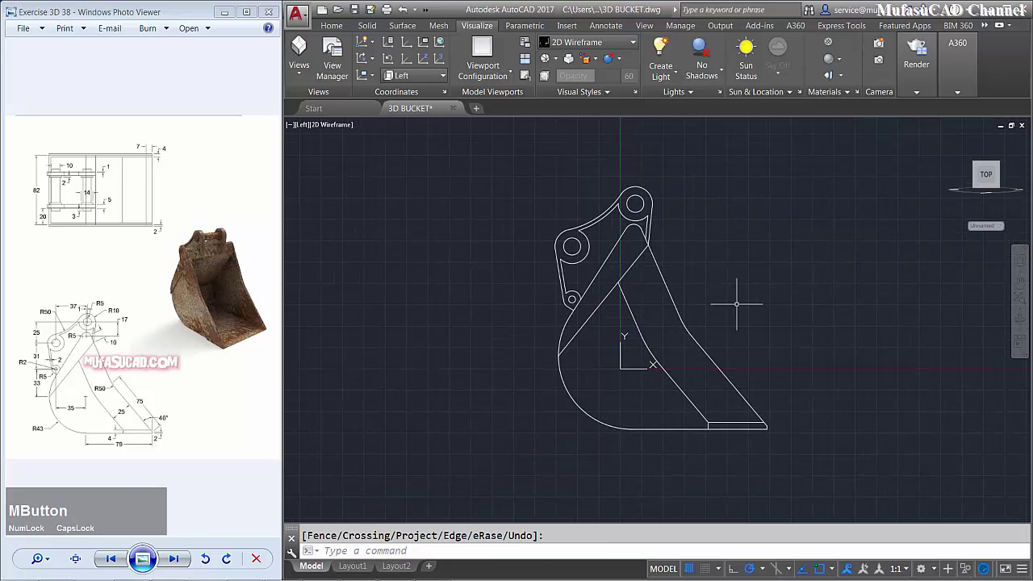
middle_drag(733, 325, 677, 339)
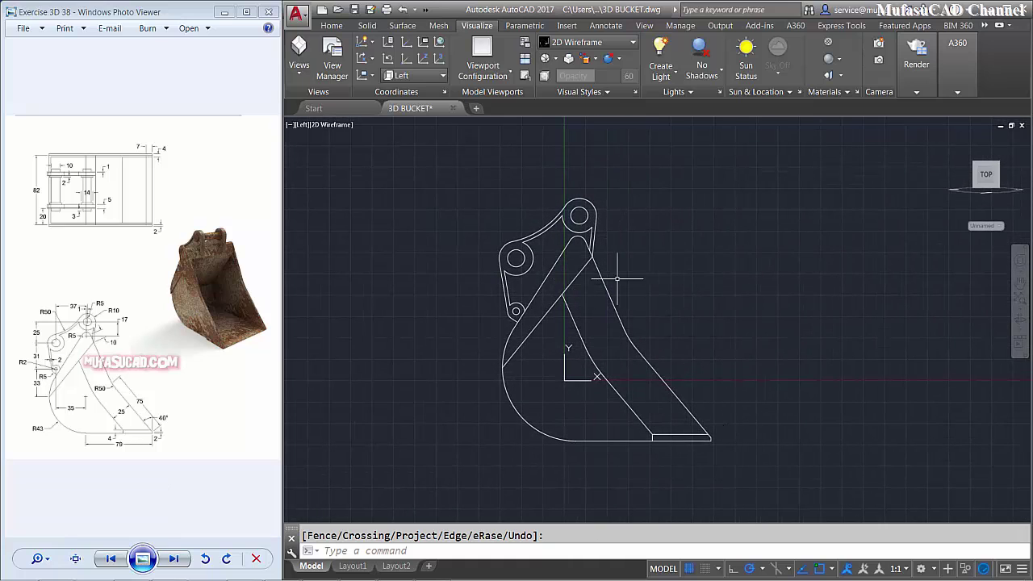
scroll(624, 312, down, 1)
middle_drag(656, 318, 627, 327)
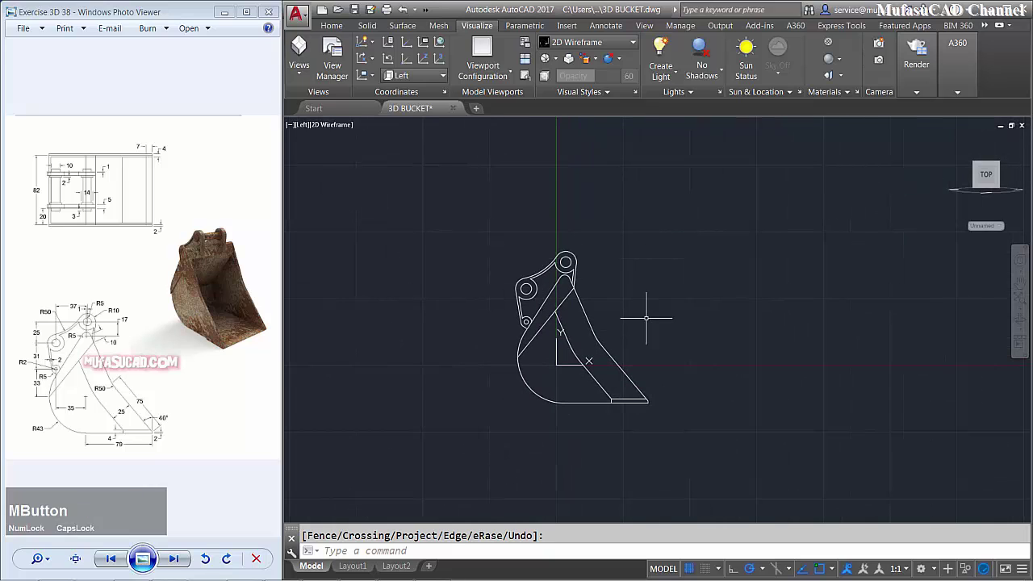
scroll(629, 373, up, 1)
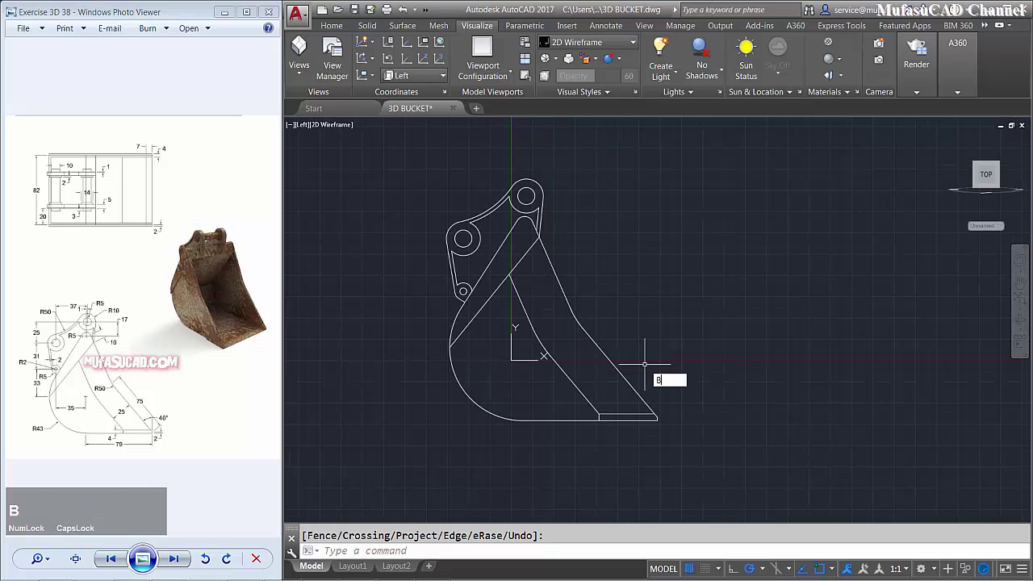
text(O)
key(space)
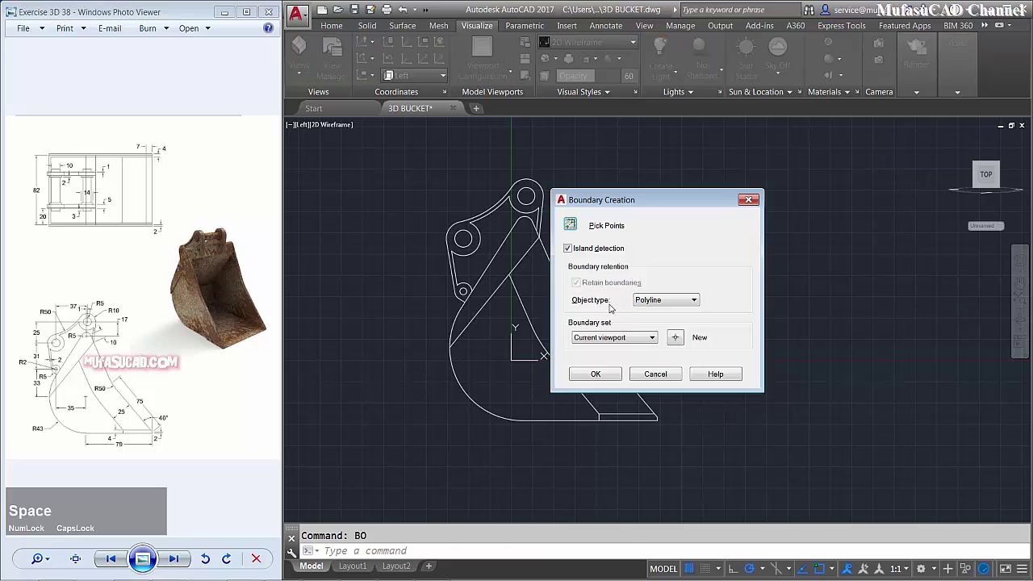
click(570, 225)
click(515, 275)
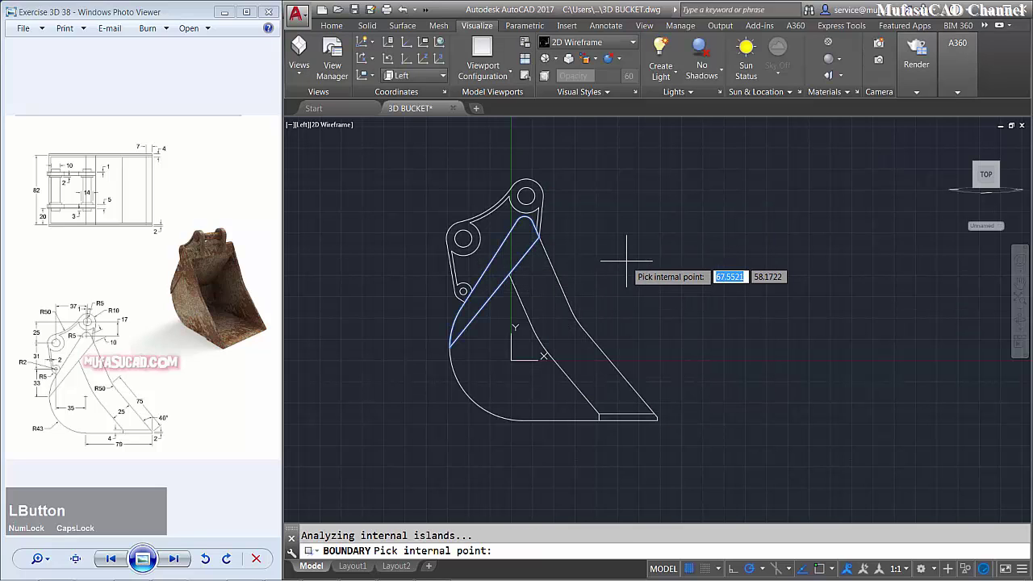
key(space)
- Move the new upper region's boundary polyline to the empty area right of the bucket profile
text(m)
key(space)
text(l)
key(space)
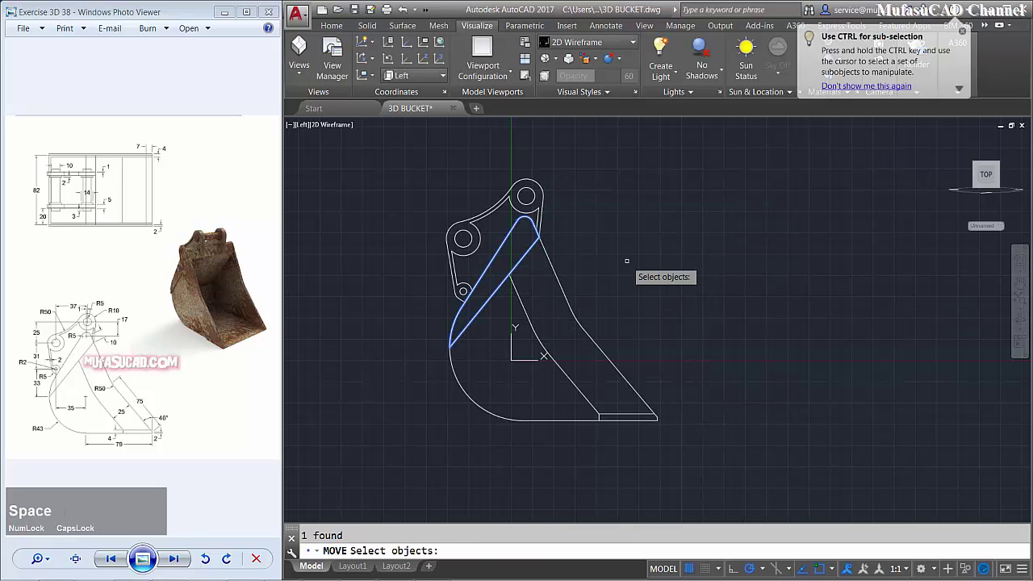
key(space)
click(614, 255)
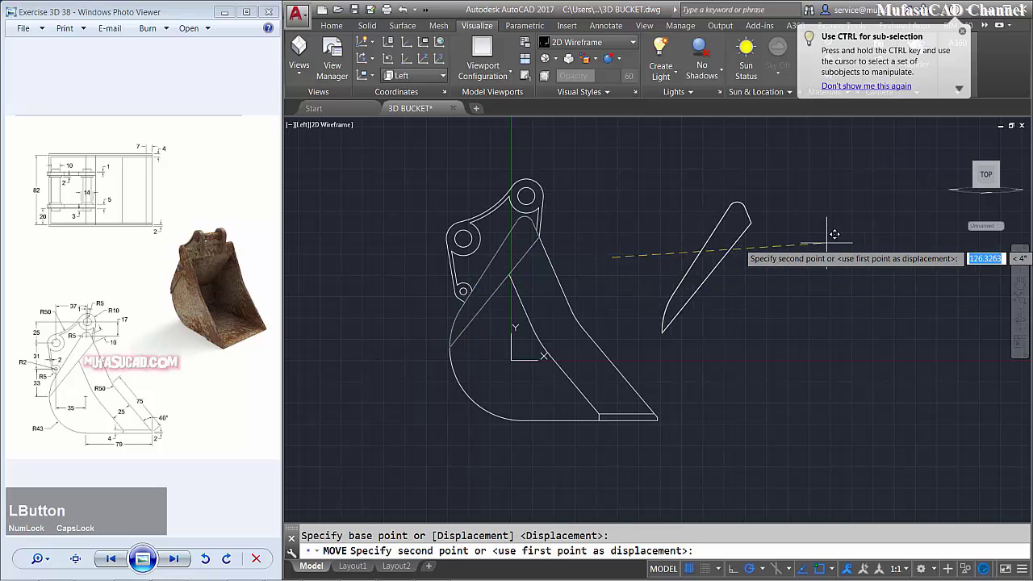
click(884, 259)
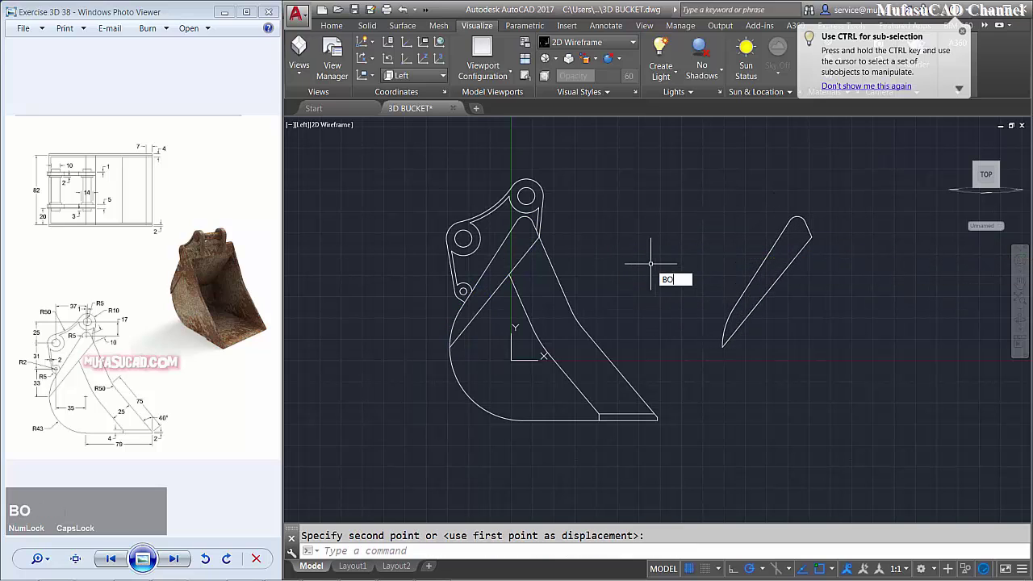
- Create a boundary polyline around the slanted front strip between the front edge and its inner offset
text(bo)
key(space)
click(570, 226)
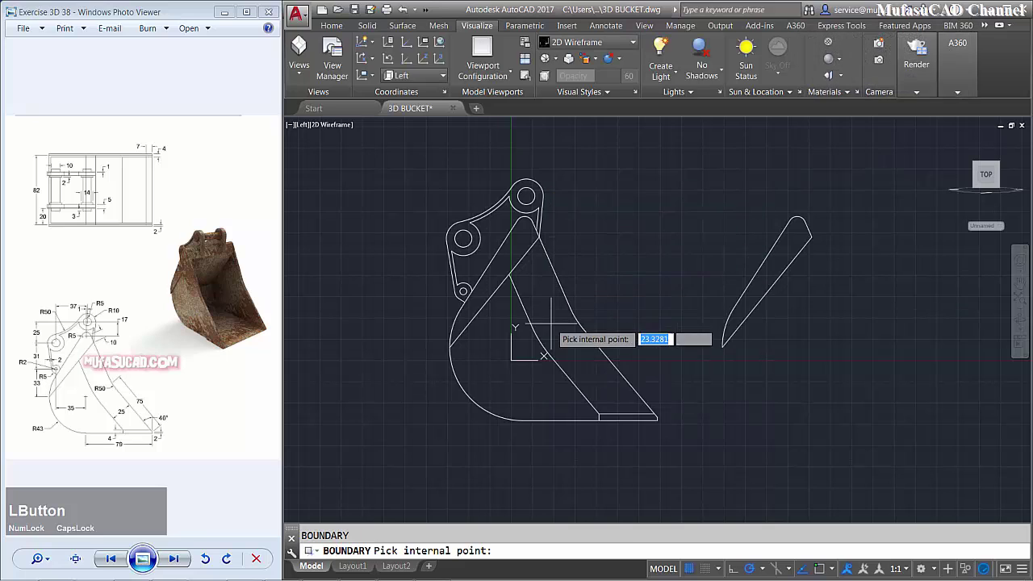
click(550, 325)
key(space)
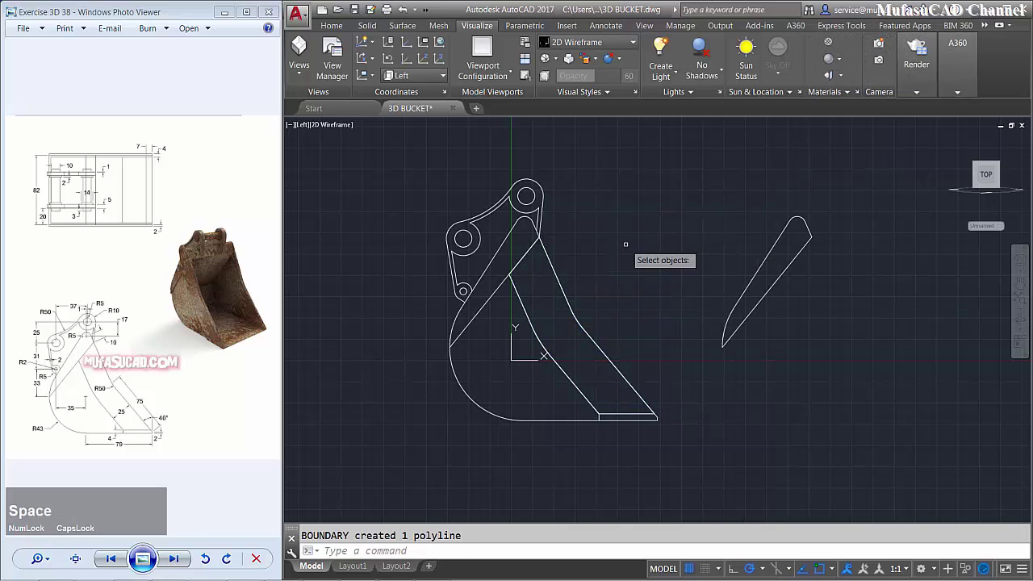
- Move the front strip's boundary polyline by its upper corner onto the matching front corner of the separated upper outline
text(l)
key(space)
key(space)
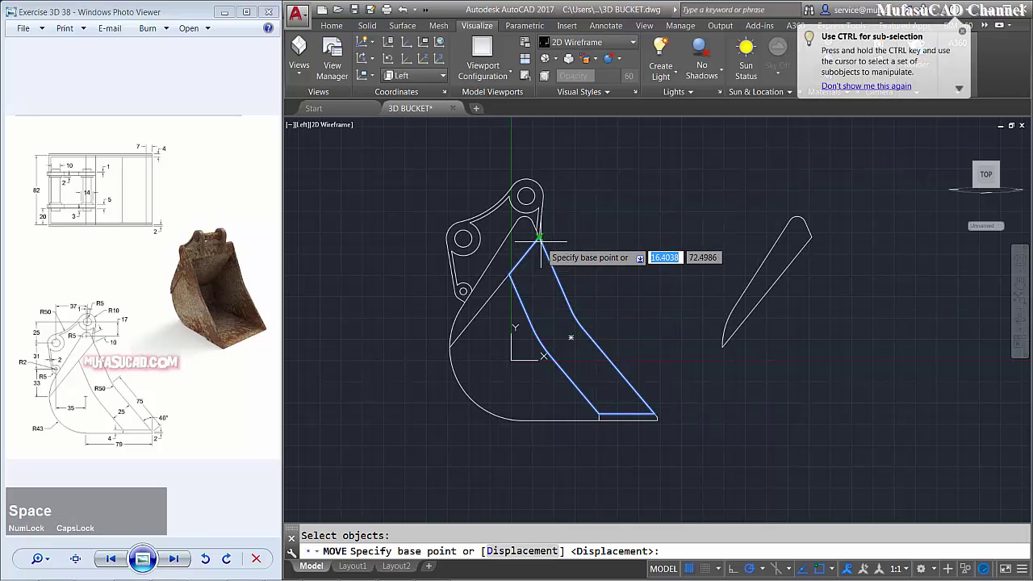
click(539, 240)
click(811, 240)
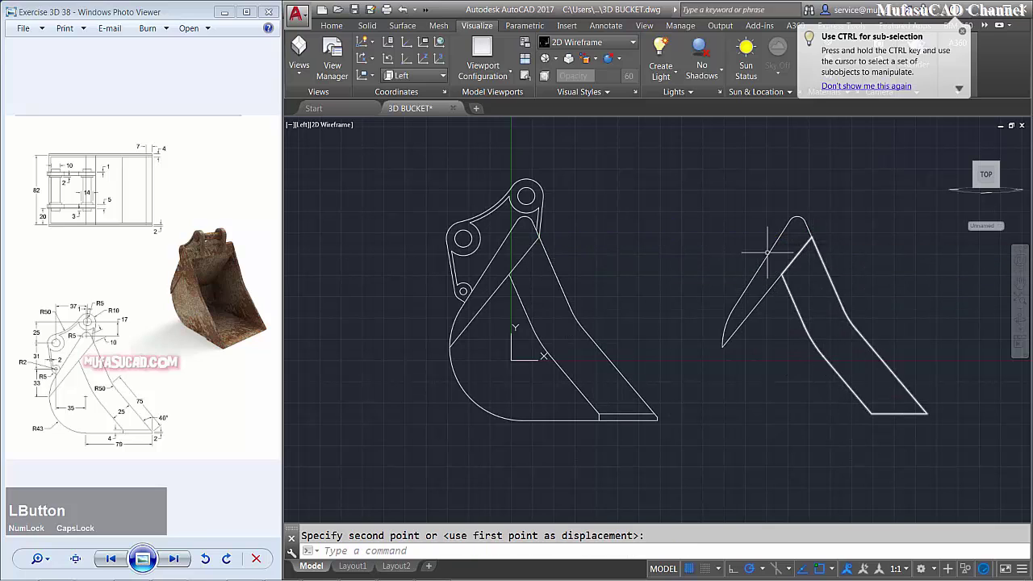
- Create a boundary polyline around the thin horizontal strip at the bottom front tip of the bucket
text(bo)
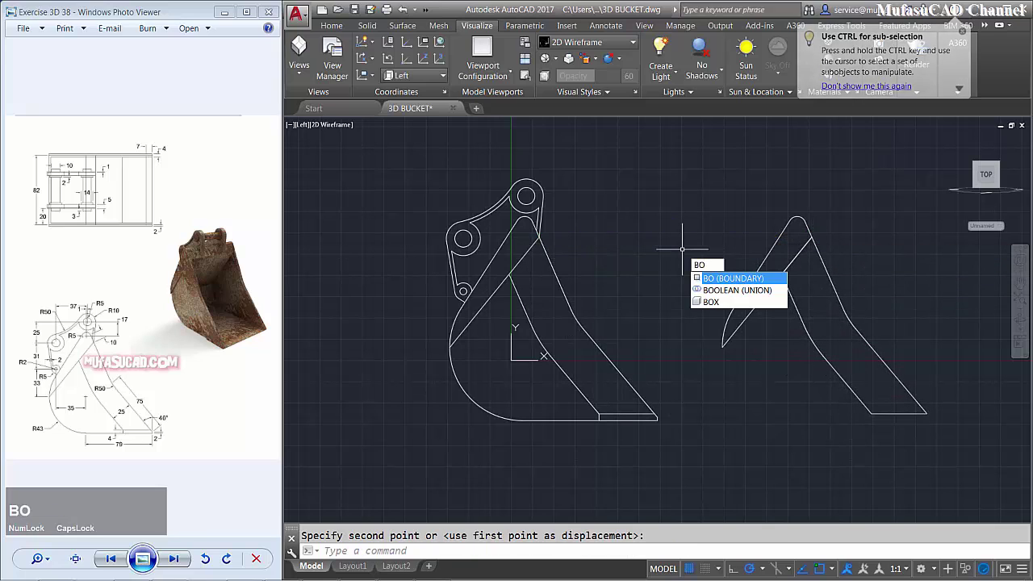
key(space)
click(570, 224)
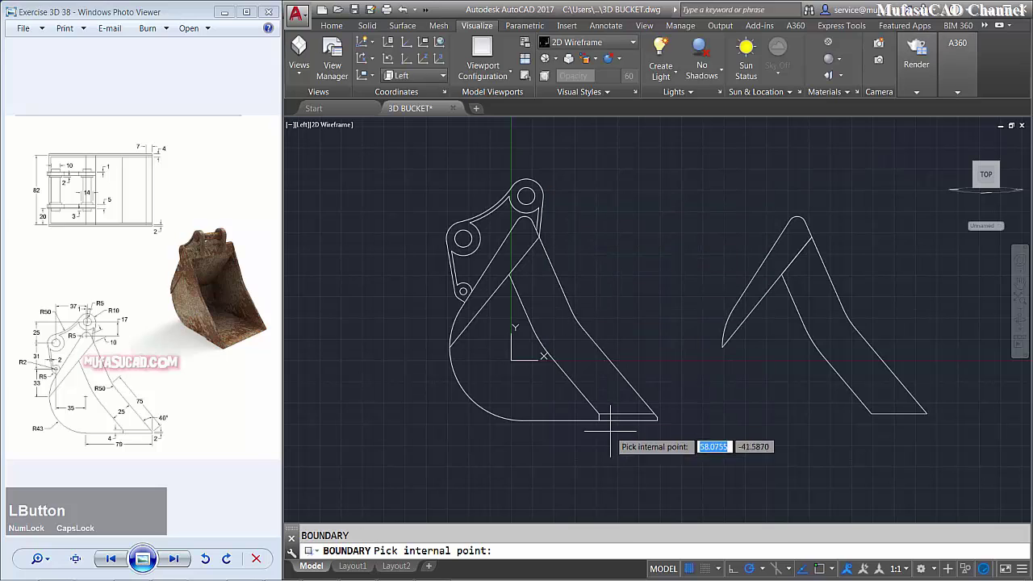
click(614, 417)
key(space)
- Move the thin bottom strip's boundary polyline by its inner upper corner onto the lower inner corner of the separated front strip
text(m)
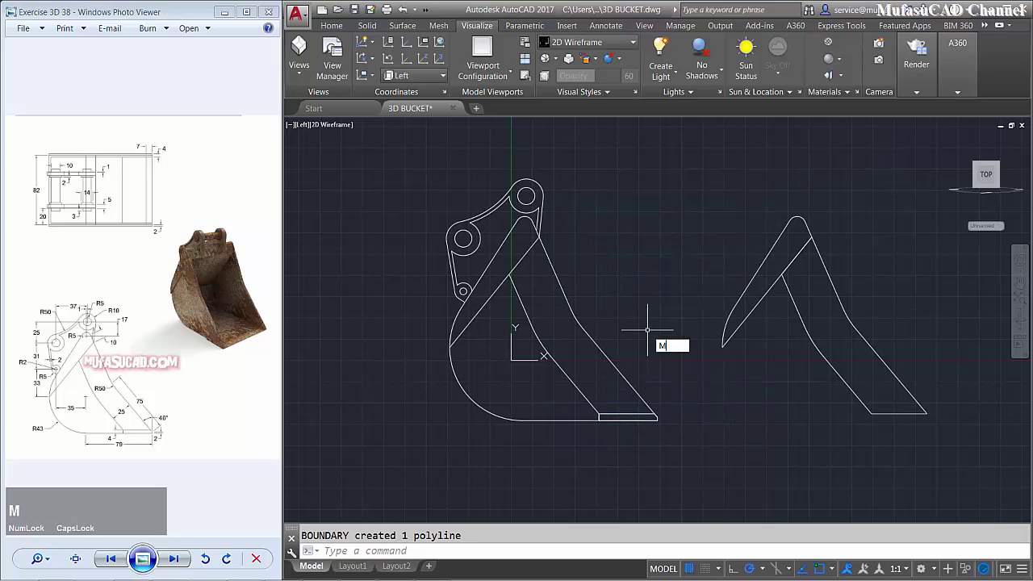
key(space)
text(l)
key(space)
key(space)
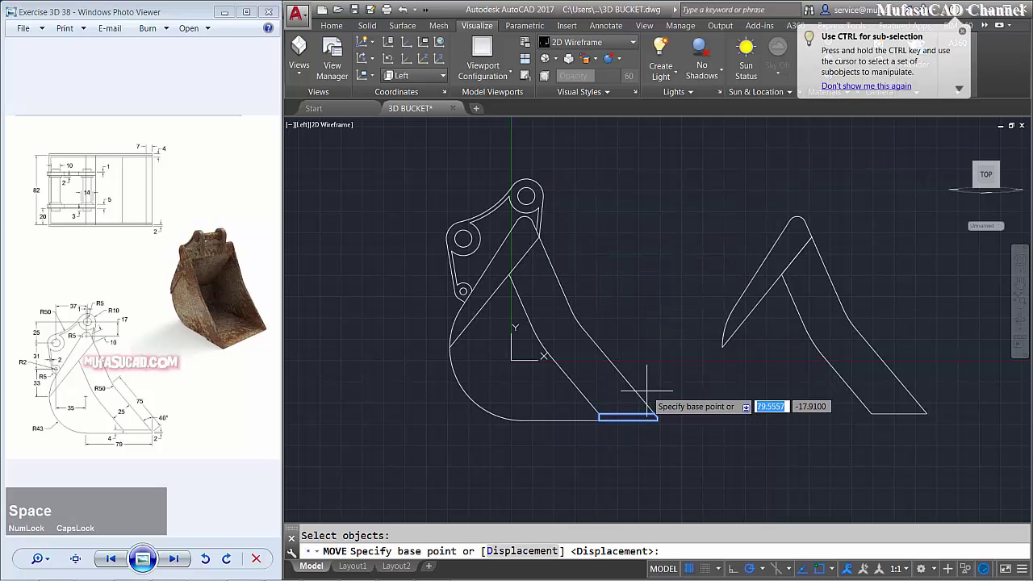
click(628, 417)
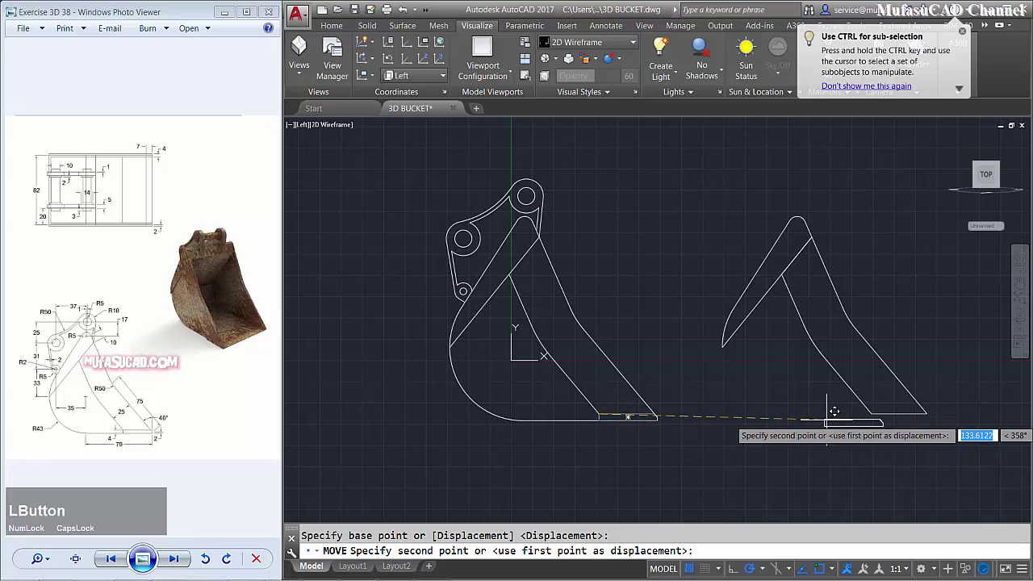
click(871, 417)
key(ctrl+z)
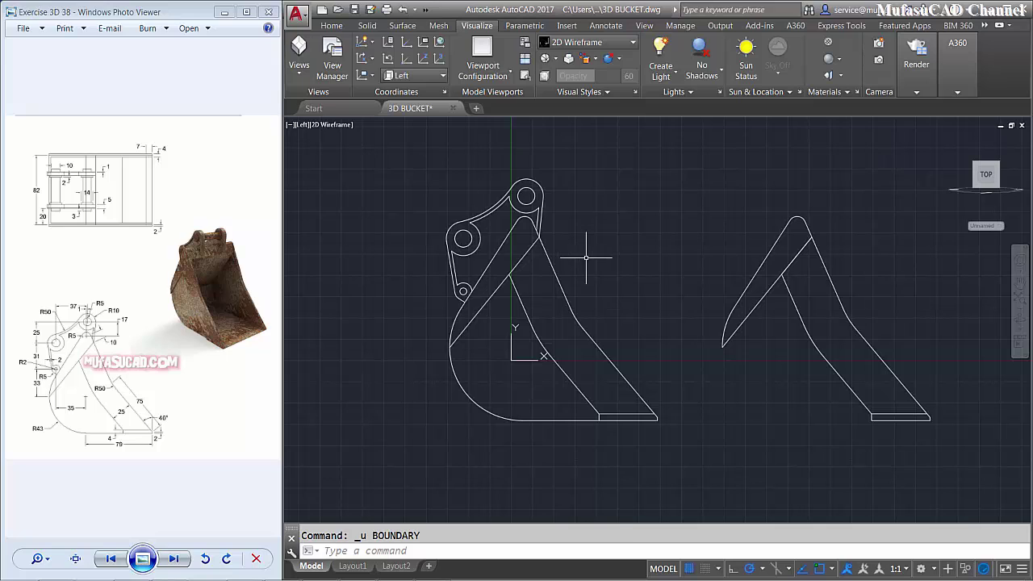
- Create a boundary polyline, with island detection, around the hinge bracket's narrow rim and its pin bosses
text(bo)
key(space)
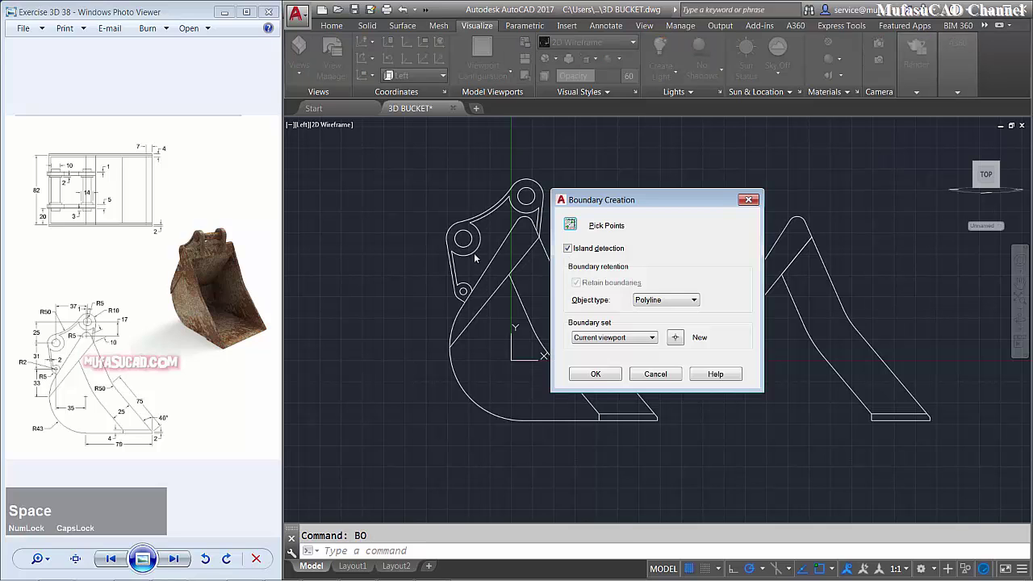
click(566, 225)
click(465, 226)
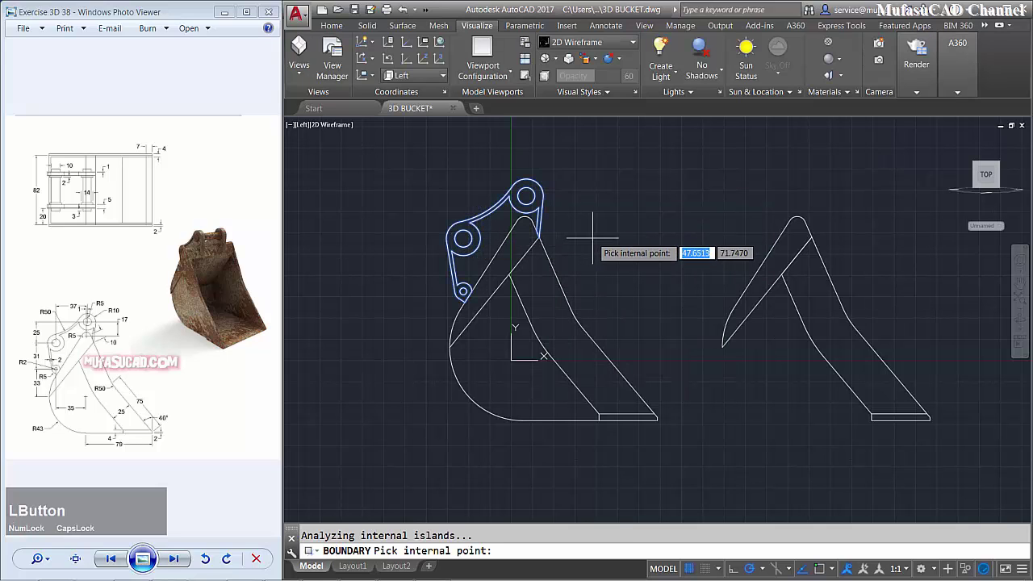
key(space)
- Move the bracket rim's boundary polyline by its lower front corner onto the matching corner of the separated outlines
text(m)
key(space)
text(l)
key(space)
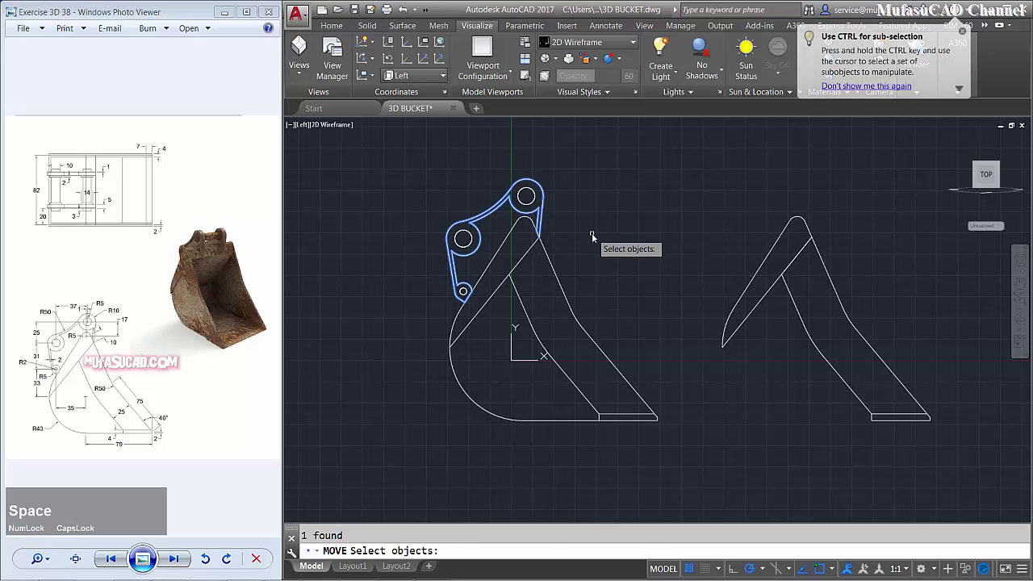
key(space)
click(539, 239)
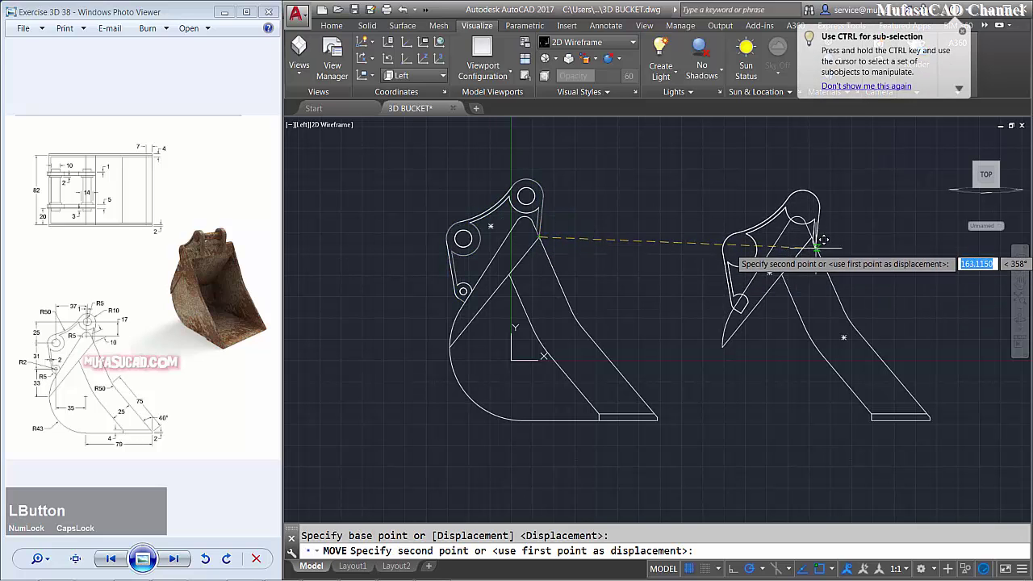
click(821, 229)
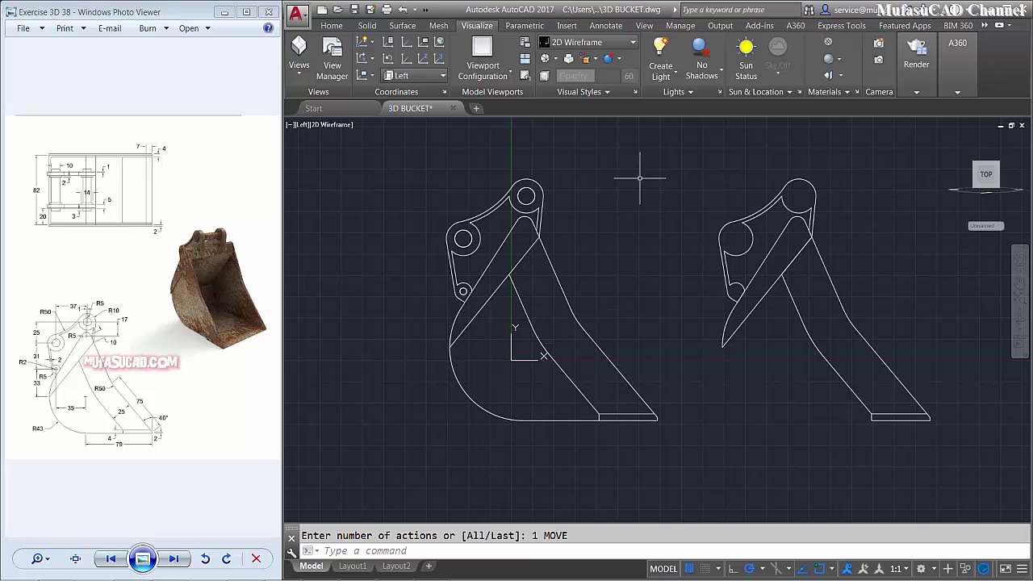
- Copy the three pin-hole circles into the separated bracket, from the smallest hole's centre to the matching boss centre
text(co)
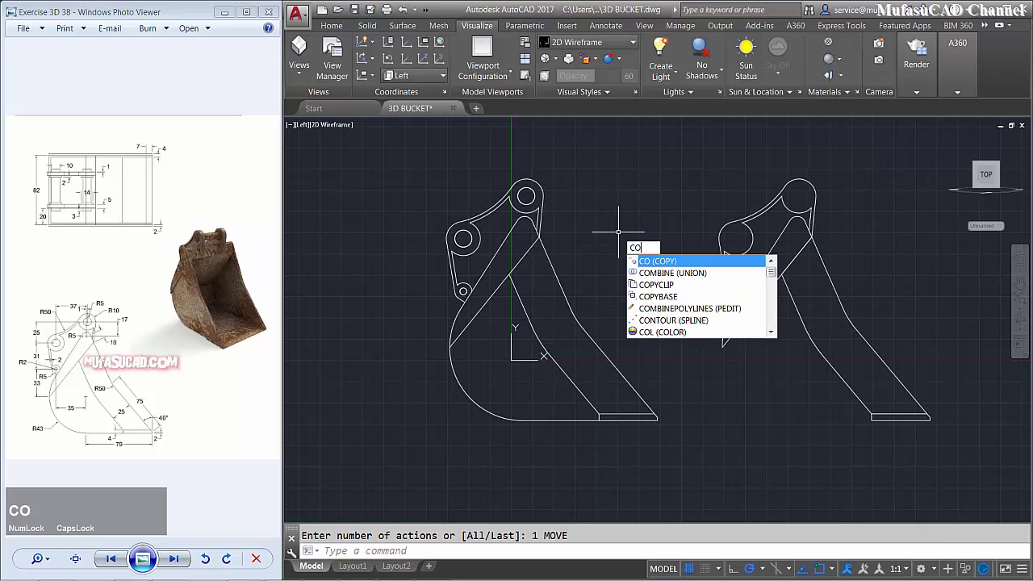
key(space)
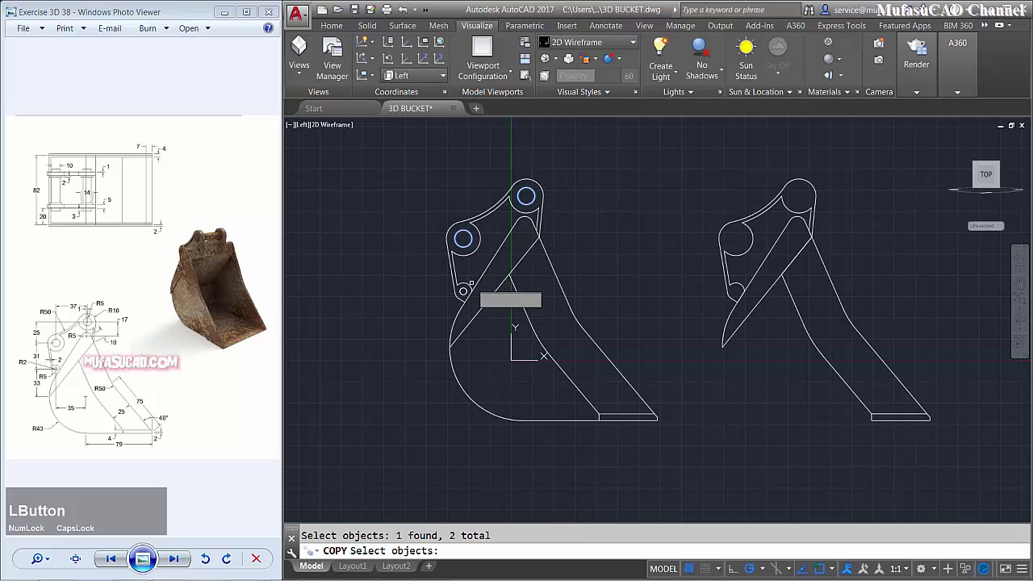
key(space)
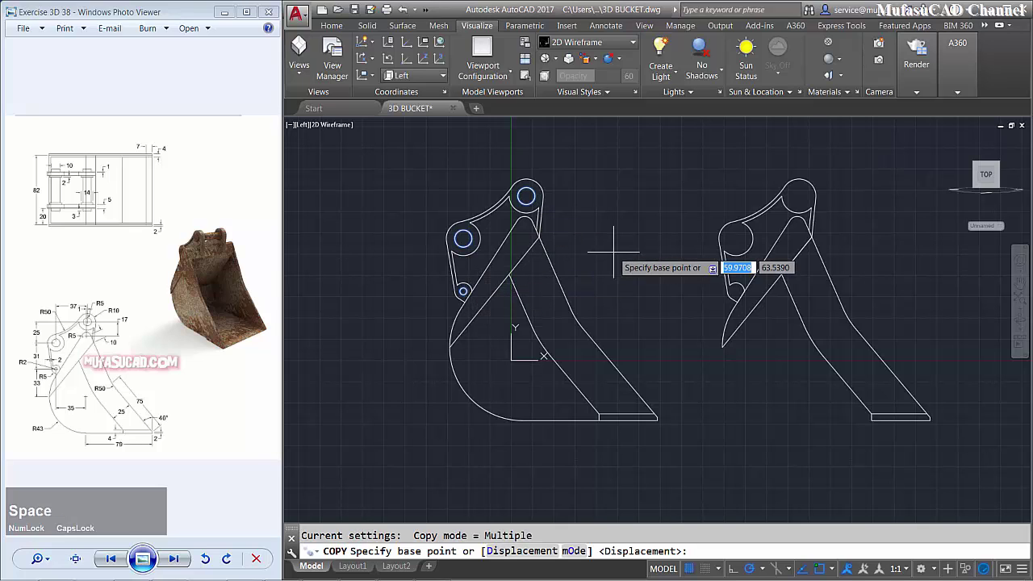
click(463, 292)
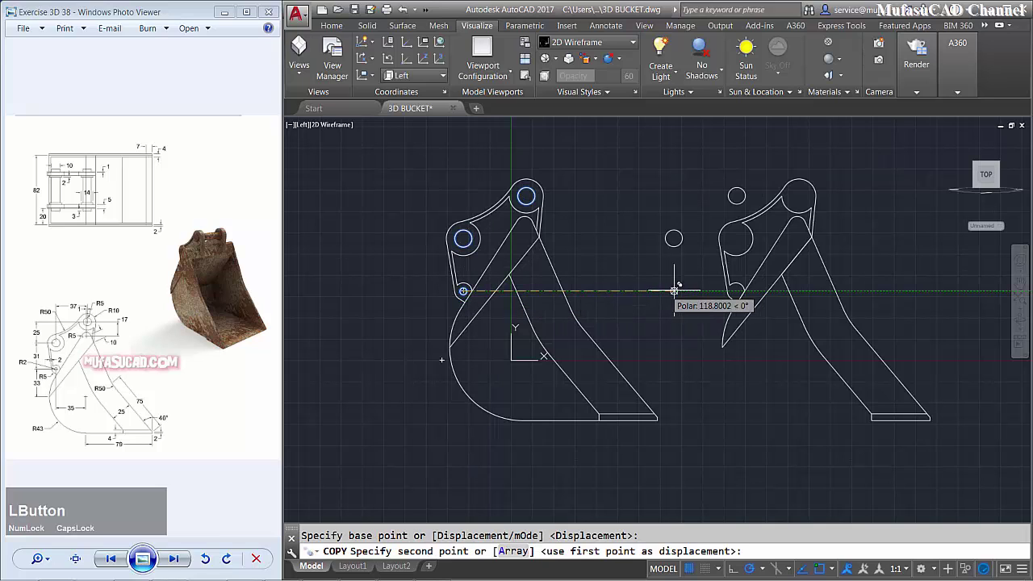
click(737, 291)
key(space)
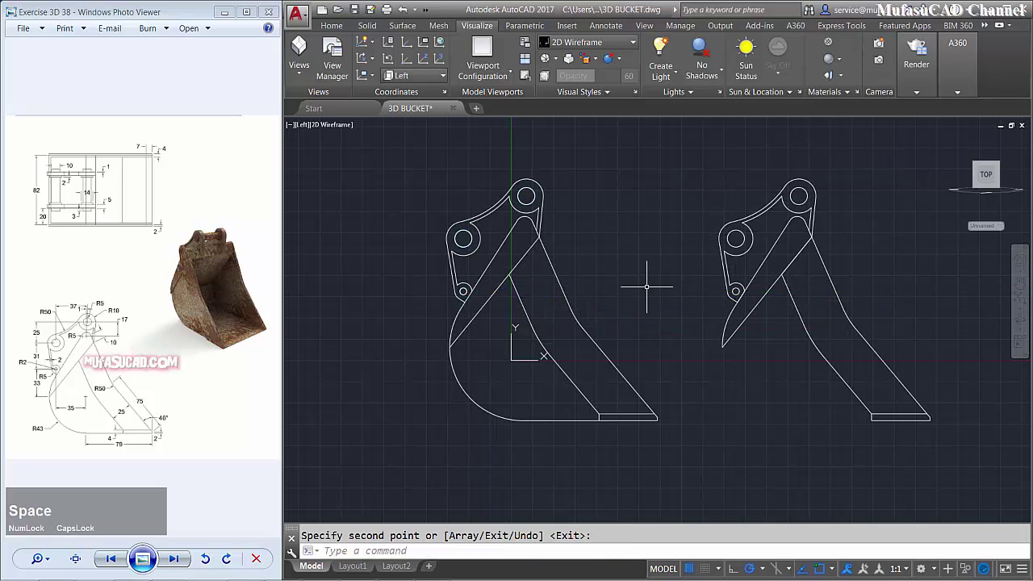
- Draw circles of radius 7 concentric with the two larger pin holes of the separated bracket
text(c)
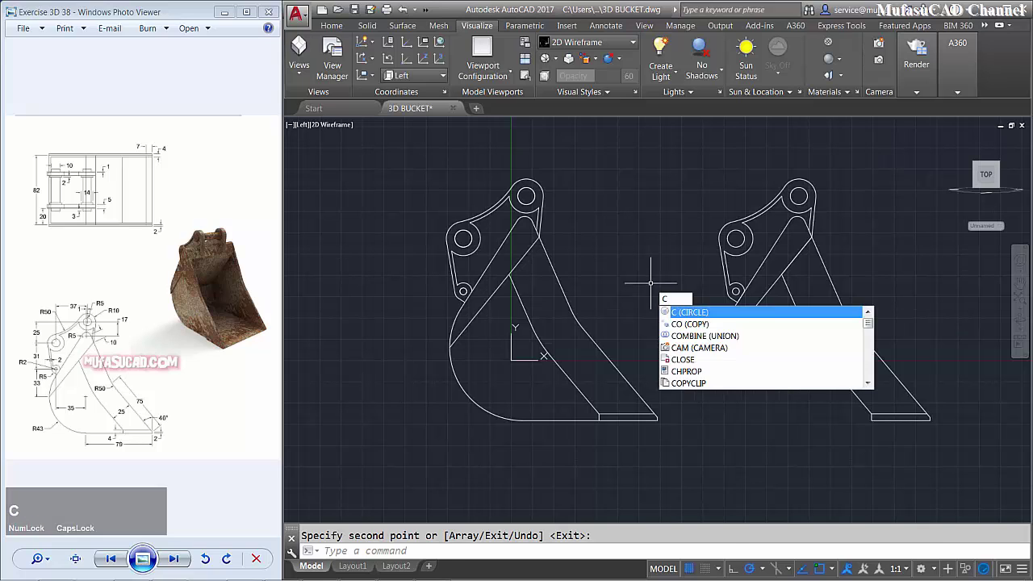
key(space)
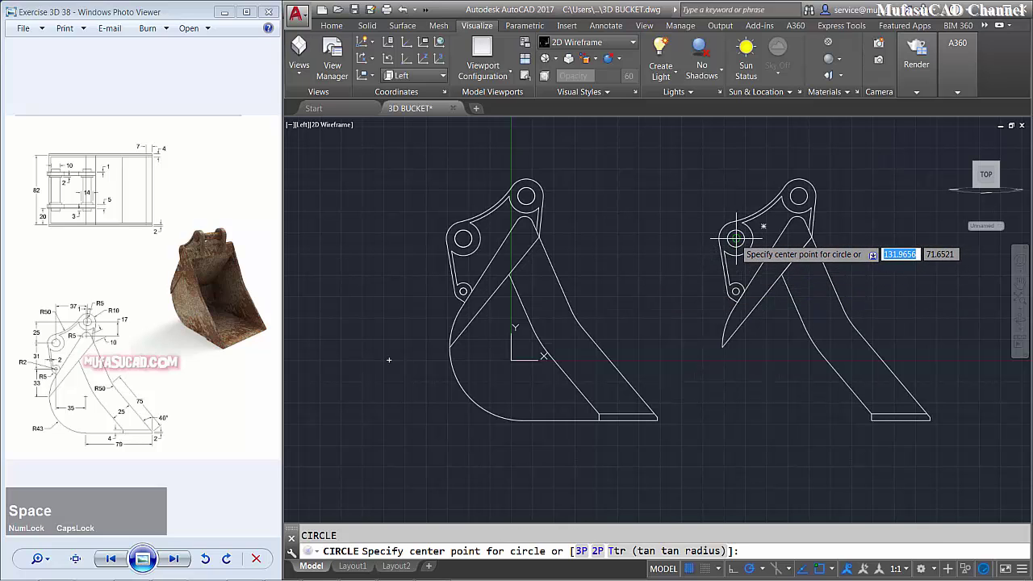
click(735, 238)
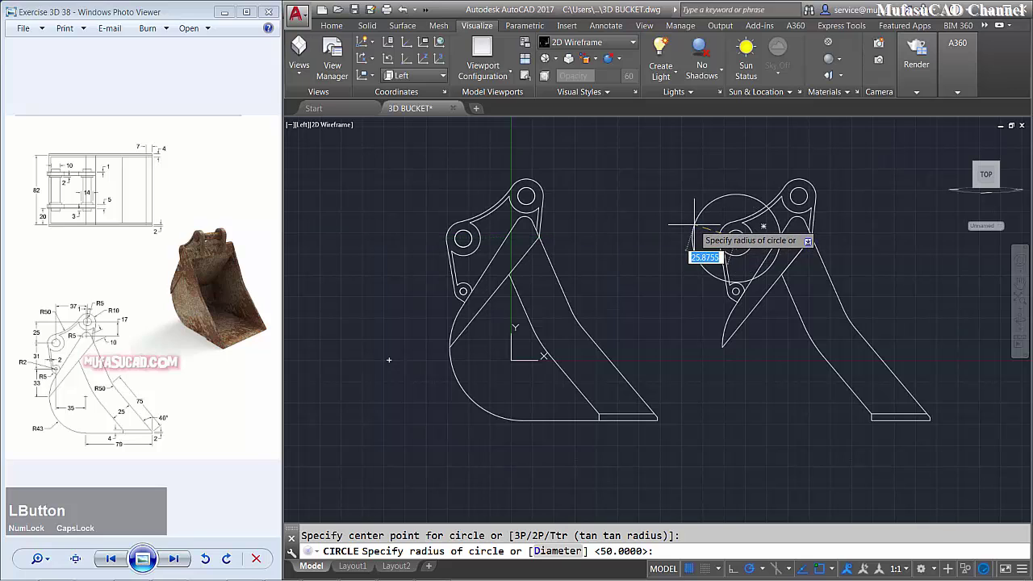
text(7)
key(space)
key(space)
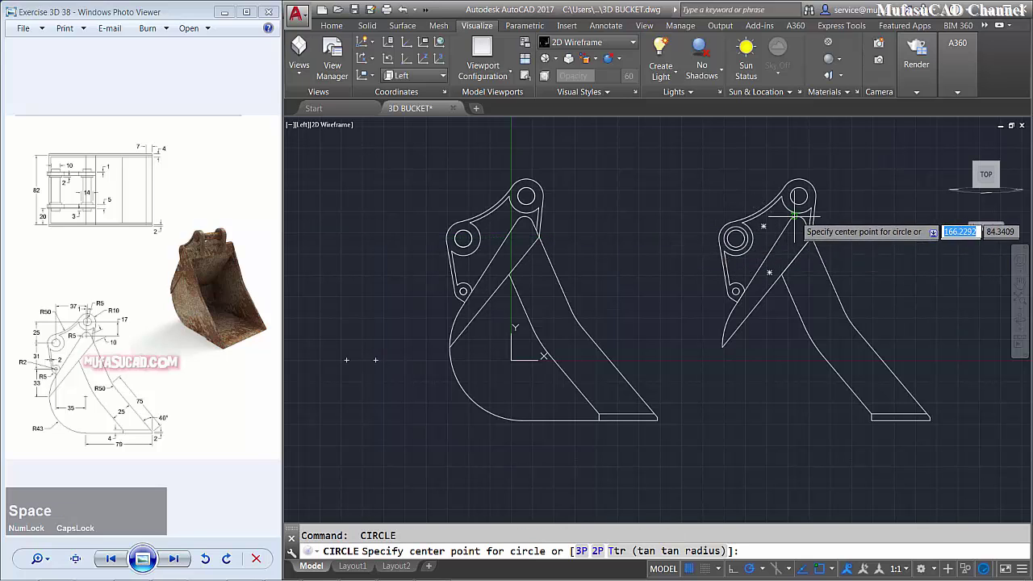
click(797, 195)
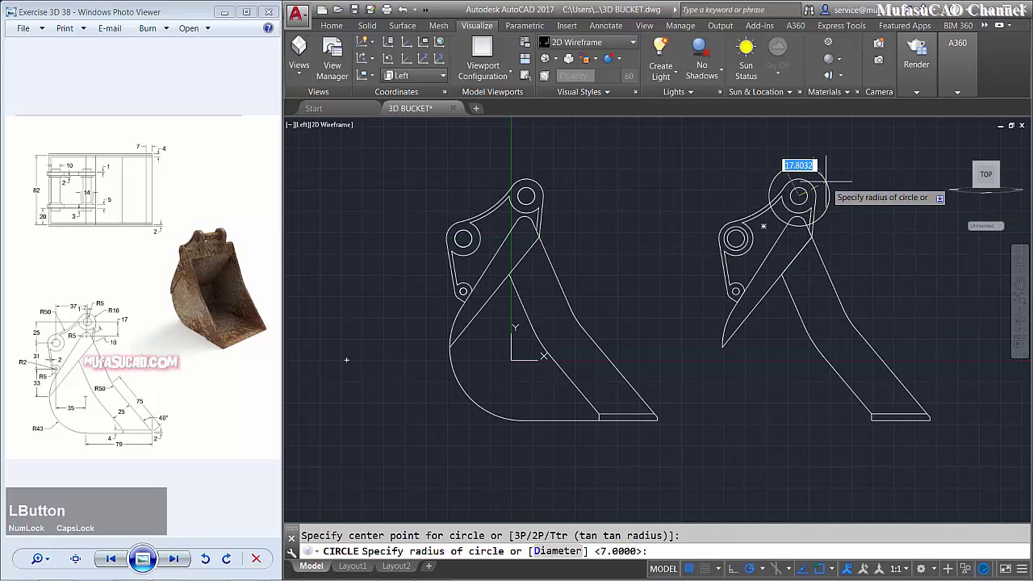
key(space)
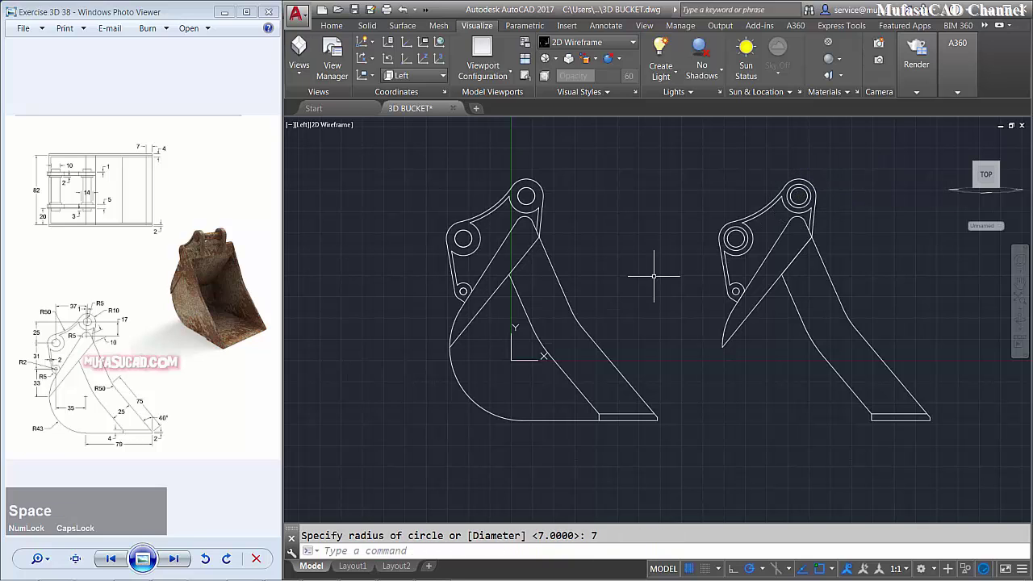
- Erase the pin-hole circles, boss arcs and inner offset lines from the original bracket, keeping only its outer outline
middle_drag(653, 276, 668, 285)
scroll(473, 270, up, 2)
click(504, 260)
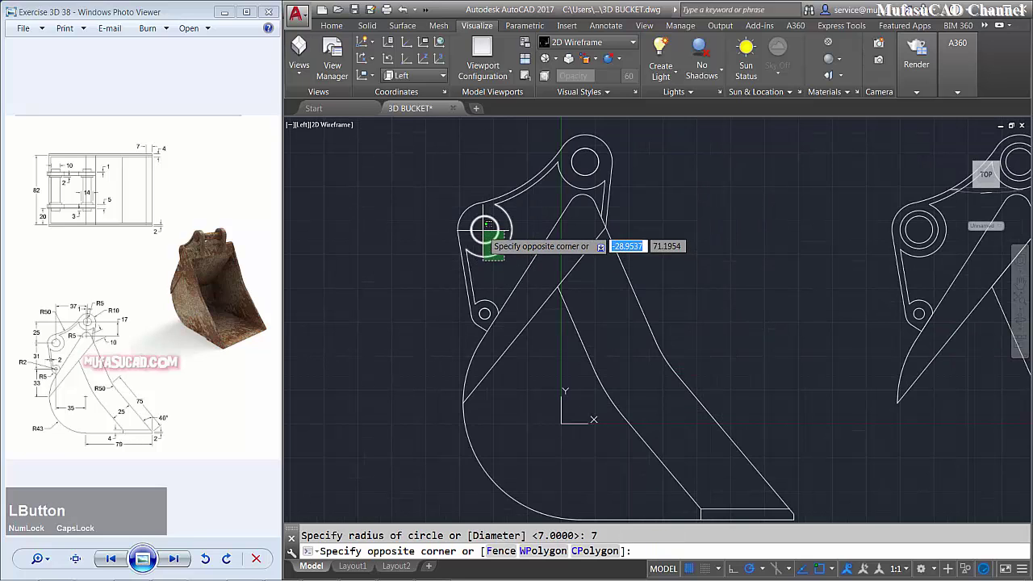
click(485, 230)
key(Delete)
click(496, 283)
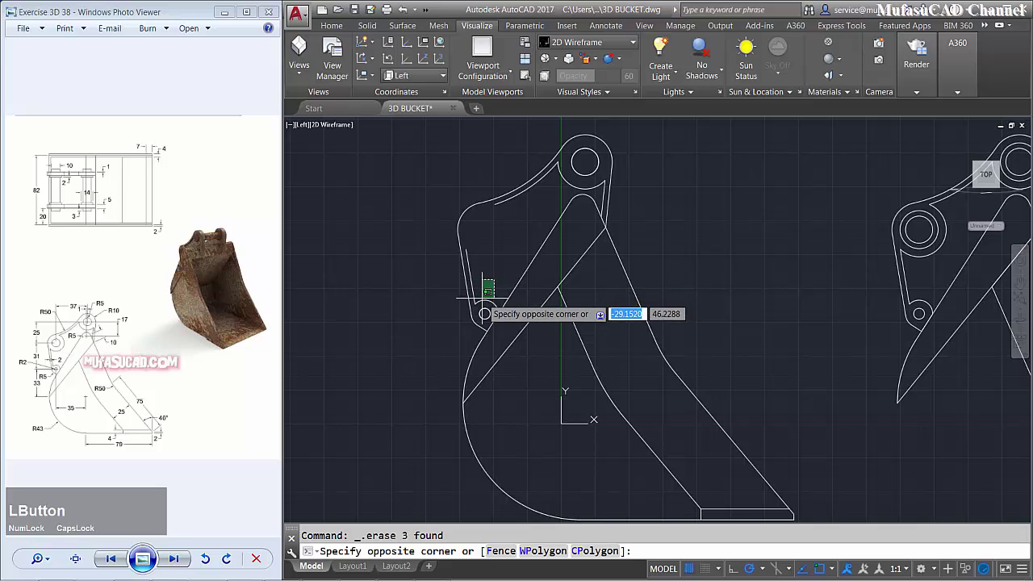
click(481, 308)
click(478, 320)
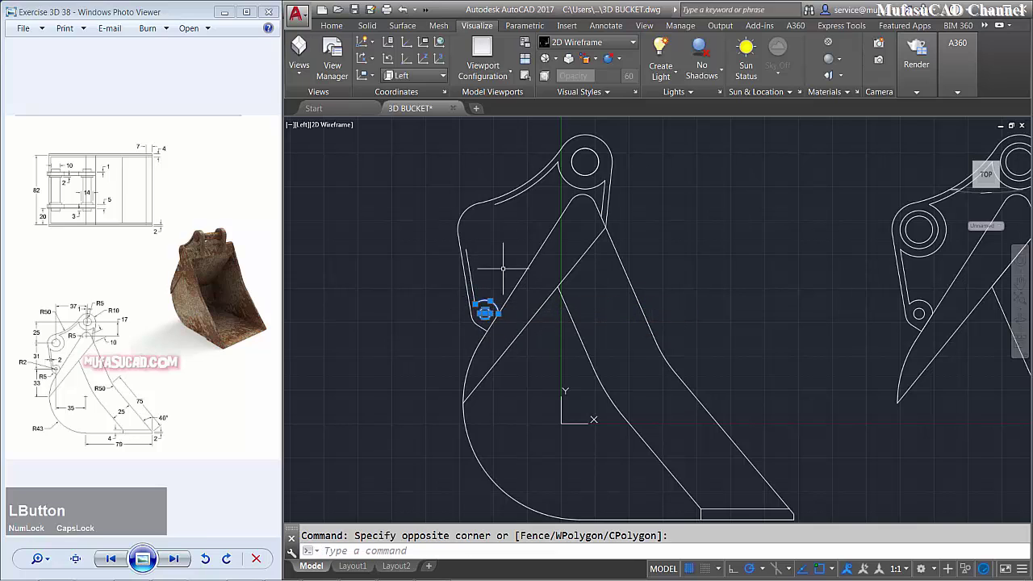
key(Delete)
click(588, 165)
click(564, 174)
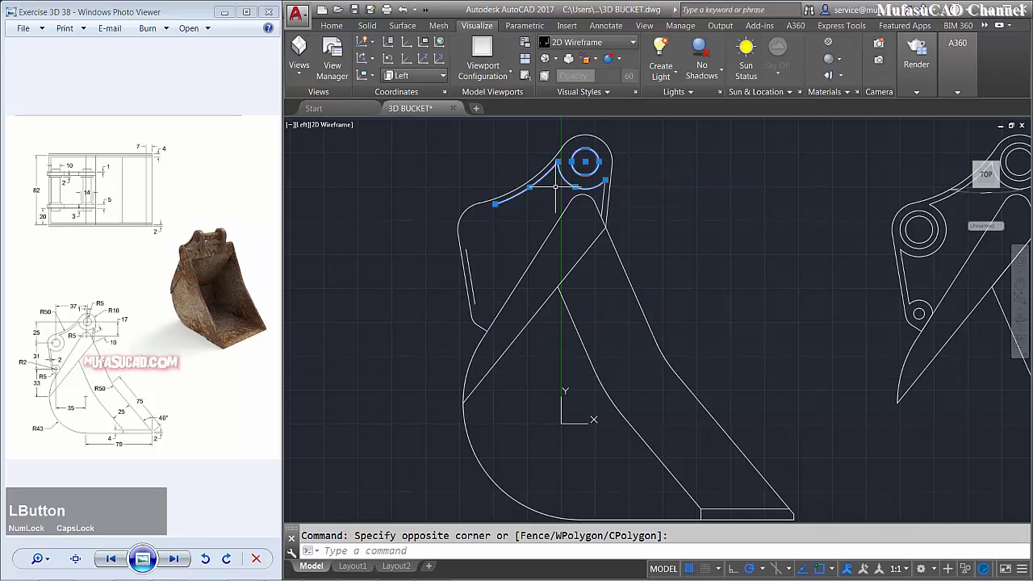
key(Delete)
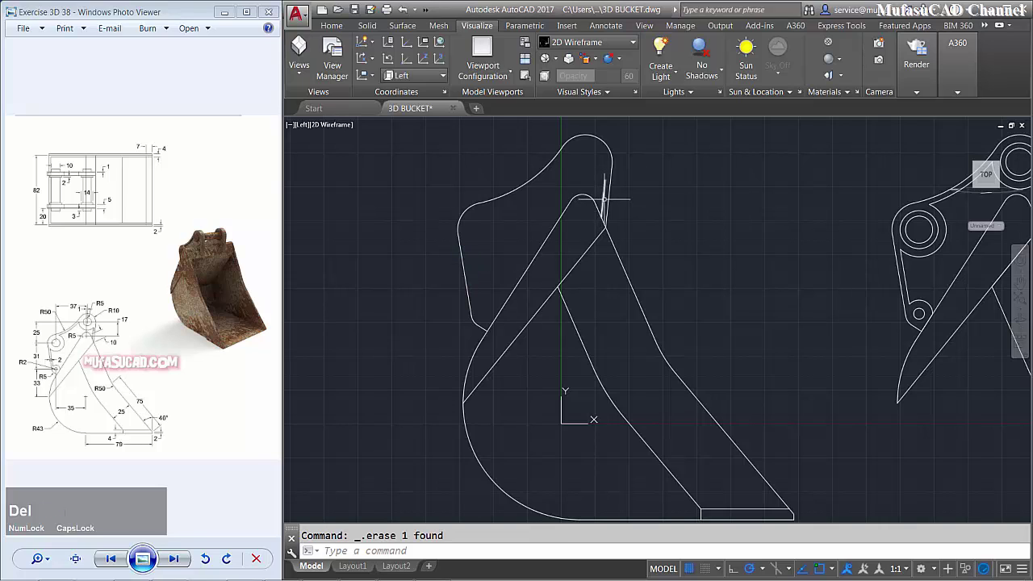
- Create a boundary polyline around the whole emptied bracket region above the bucket's upper slanted edge
text(BO)
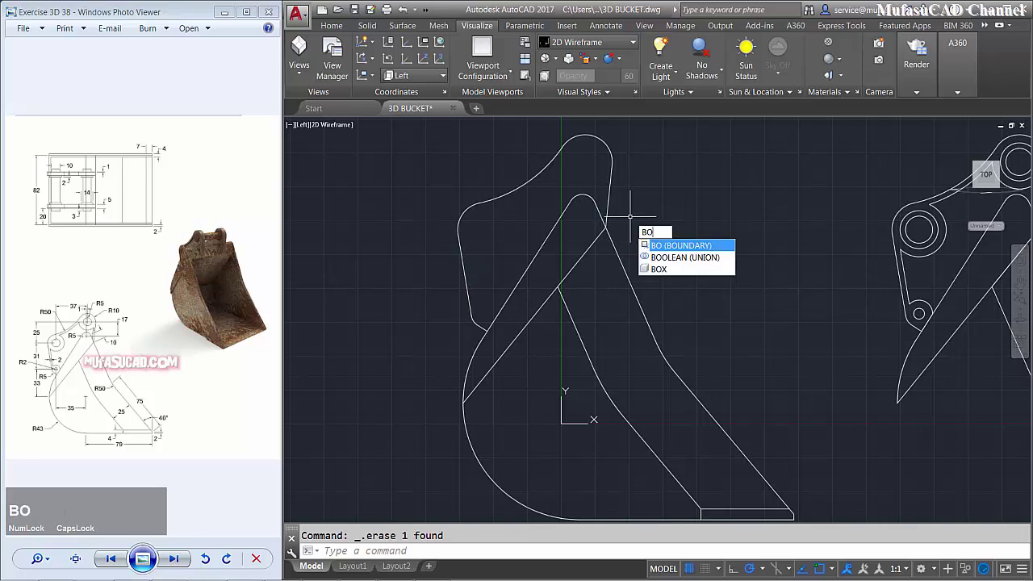
key(space)
click(571, 226)
click(594, 190)
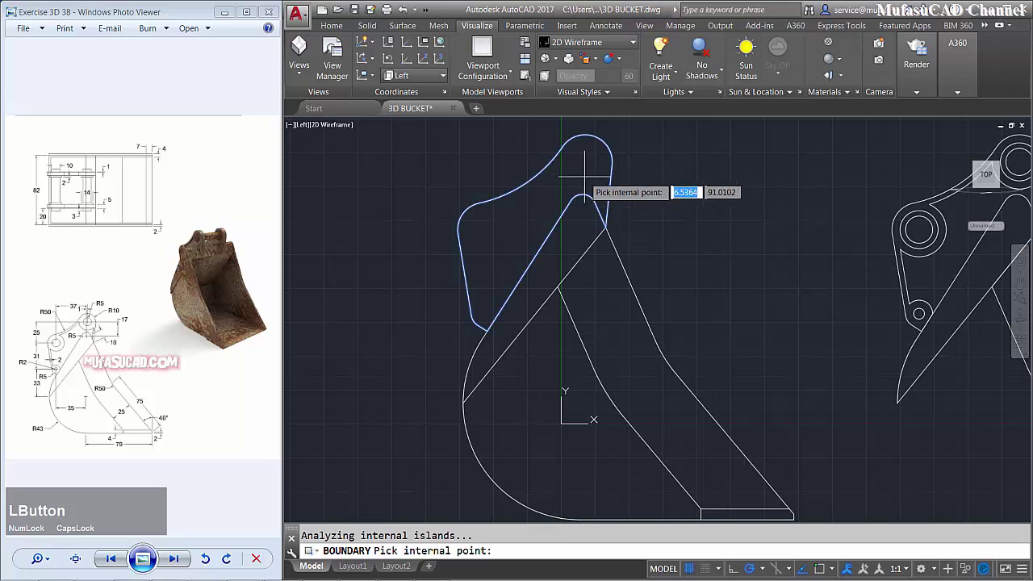
key(space)
- Move the full bracket's boundary polyline by its lower front corner onto the matching corner of the separated bracket
text(m)
key(space)
text(l)
key(space)
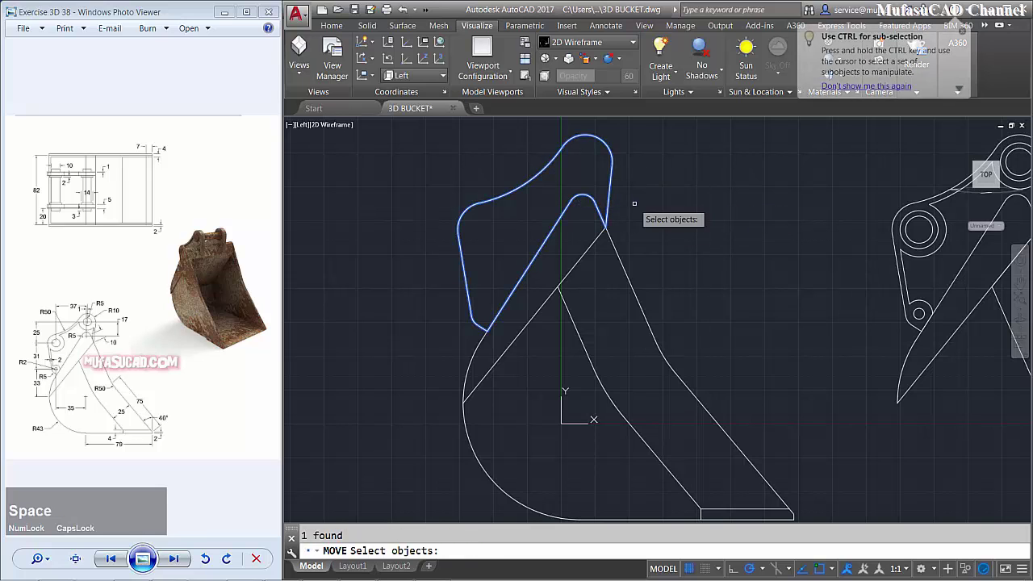
key(space)
click(605, 229)
scroll(601, 234, down, 3)
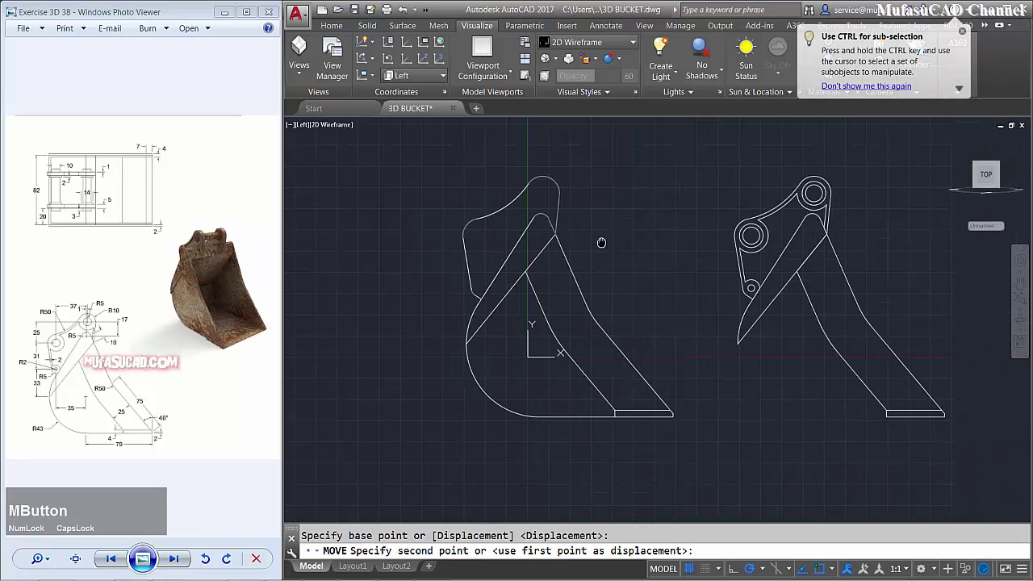
scroll(795, 230, up, 5)
click(795, 234)
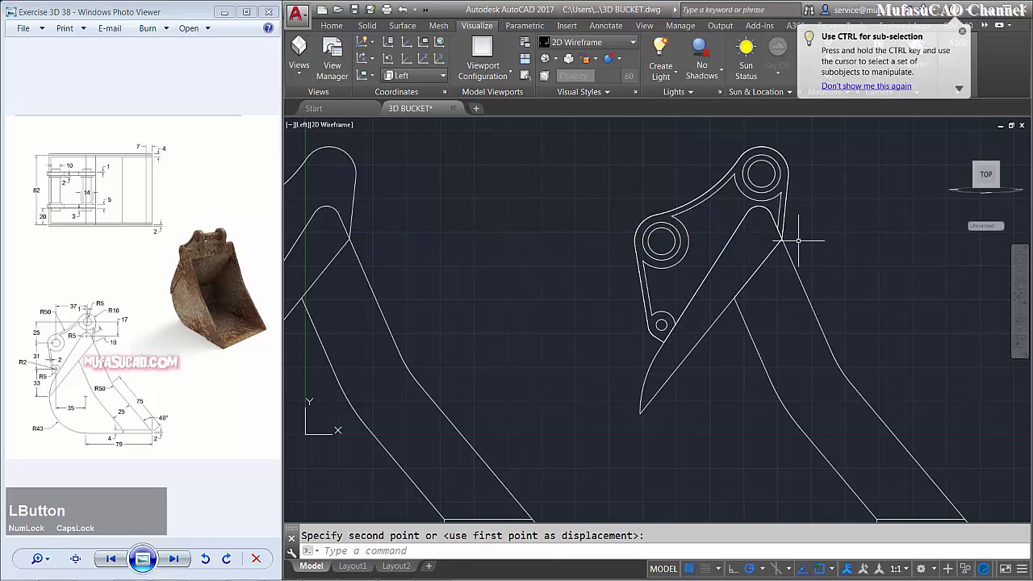
- Erase the inner edge curves of the front strip and the small cutting-edge lines from the original bucket profile
scroll(829, 248, down, 3)
scroll(674, 286, up, 2)
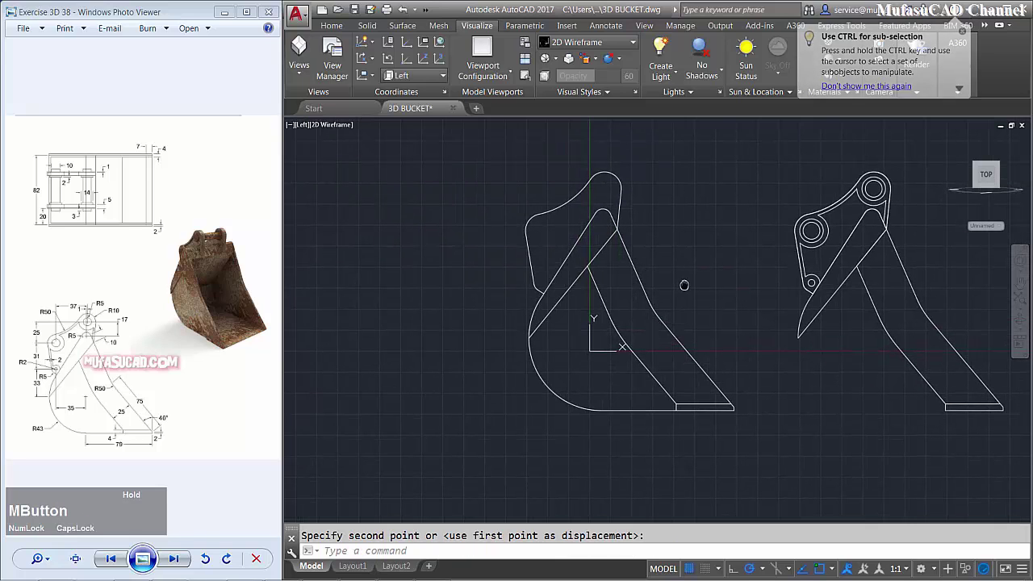
click(634, 321)
click(598, 363)
key(Delete)
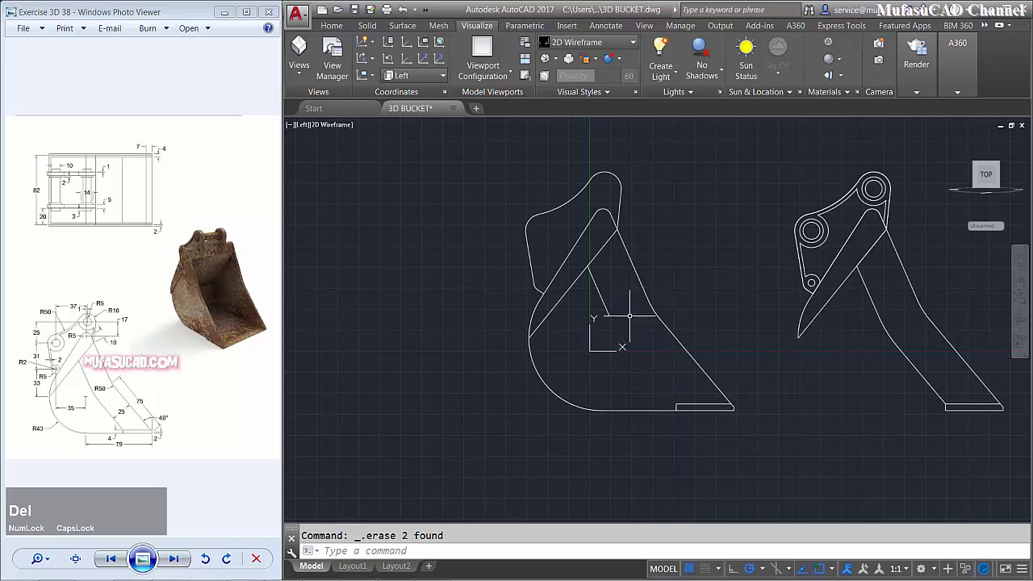
click(622, 319)
click(595, 340)
key(Delete)
click(684, 390)
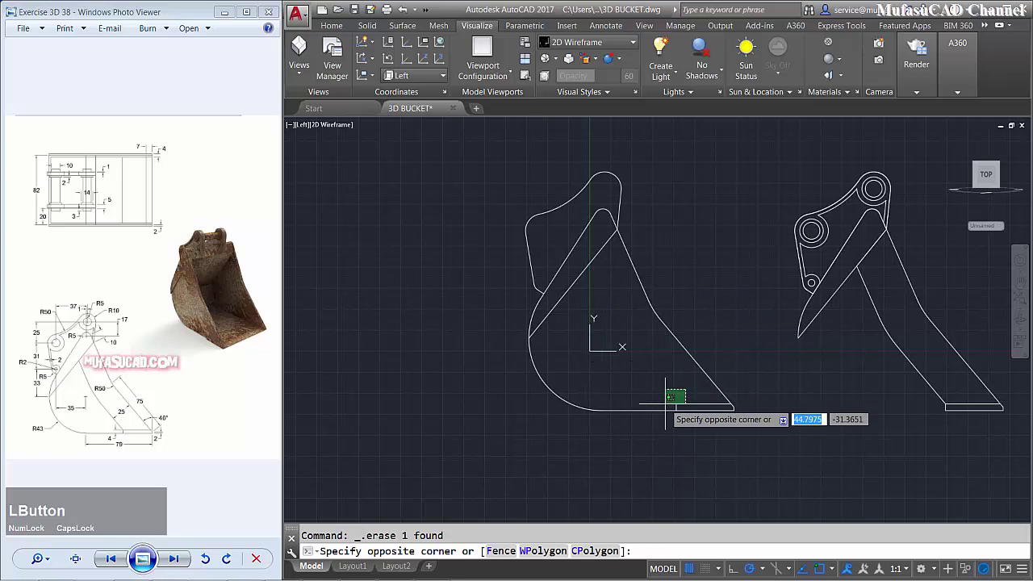
click(664, 418)
key(Delete)
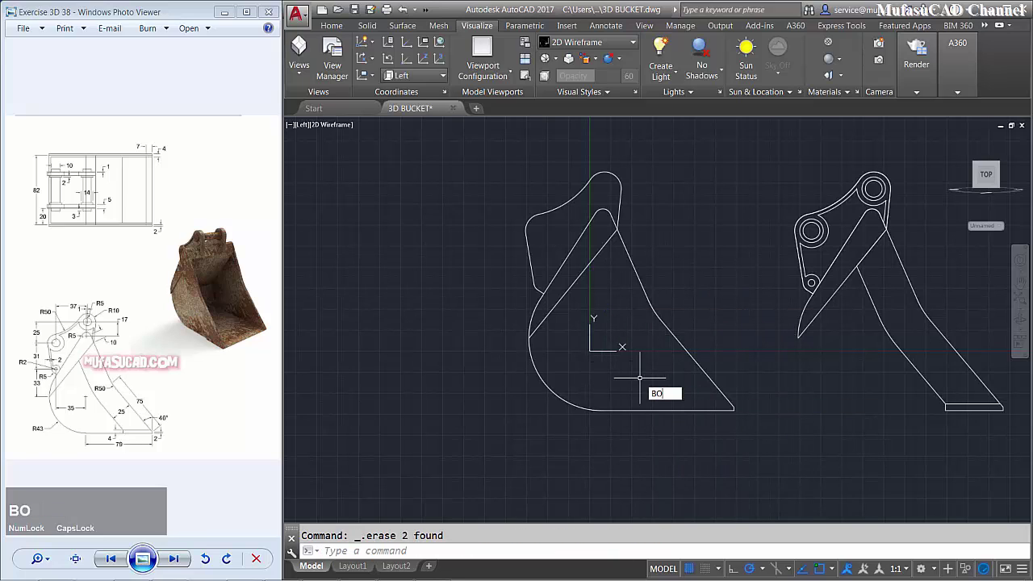
- Create a boundary polyline around the emptied bucket body region below the slanted upper plate of the original profile
key(space)
click(570, 224)
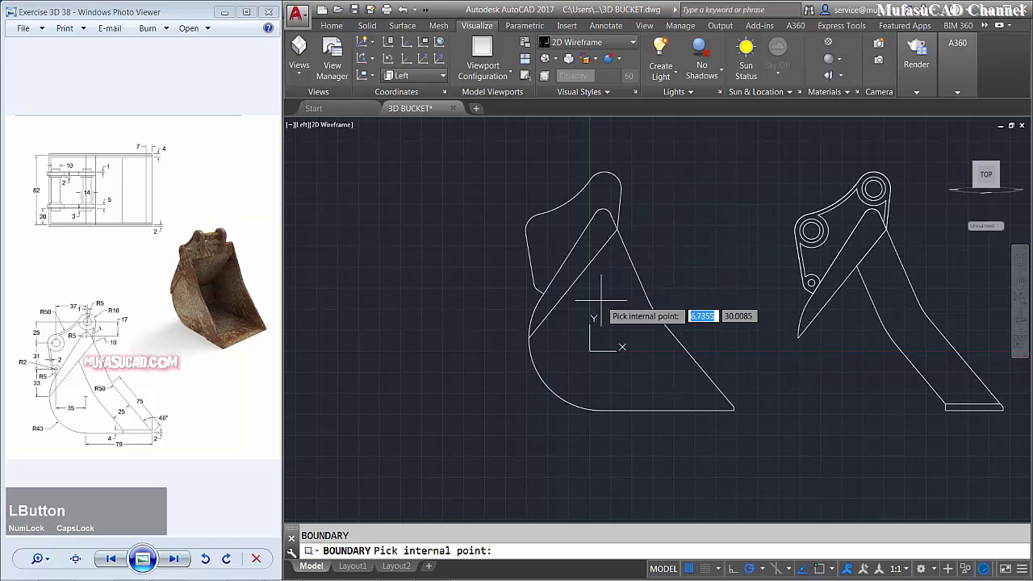
click(607, 327)
key(space)
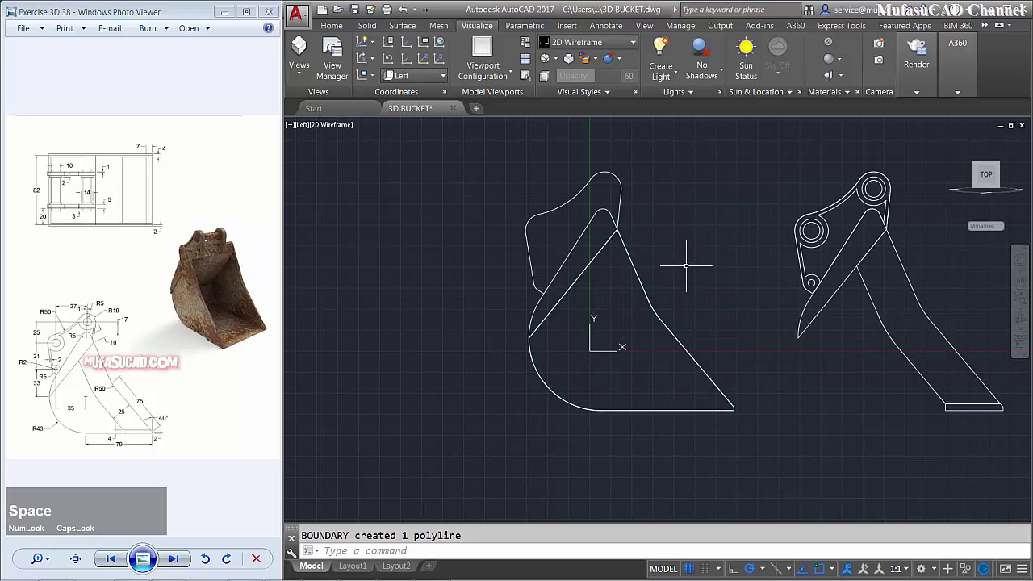
- Move the new bucket body polyline by its upper rear corner onto the matching corner of the separated profile
text(m)
key(space)
text(l)
key(space)
key(space)
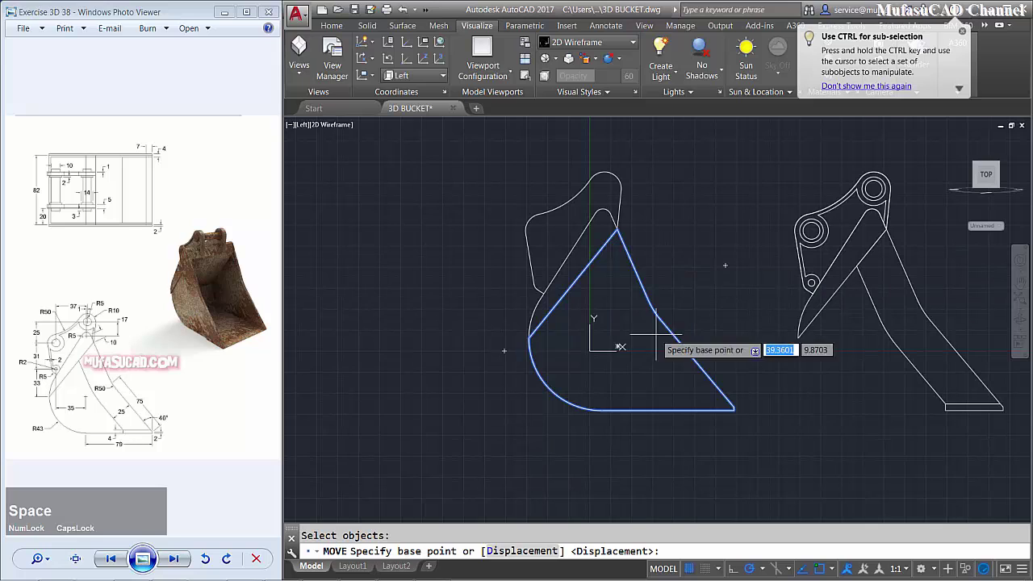
click(529, 337)
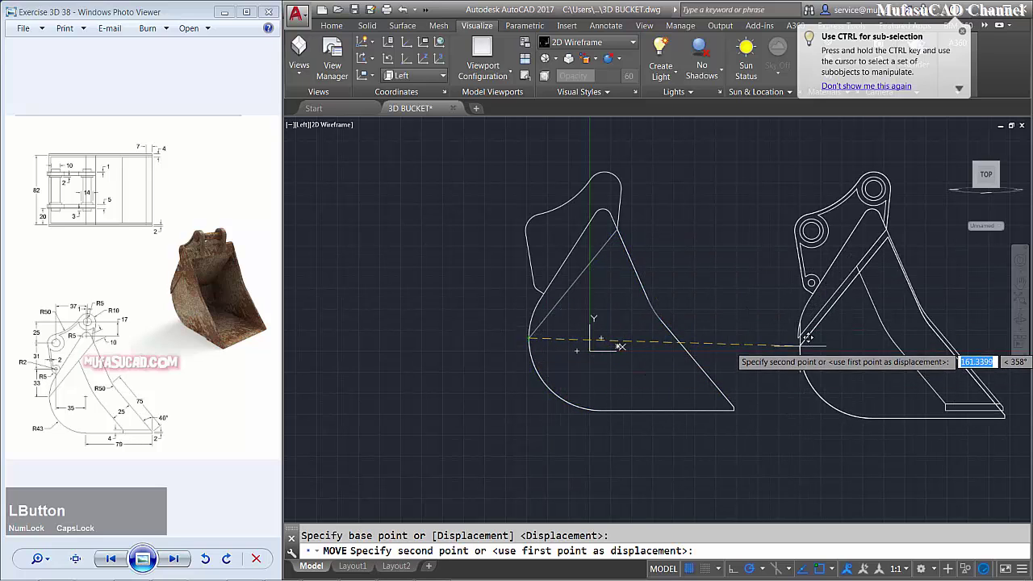
click(798, 338)
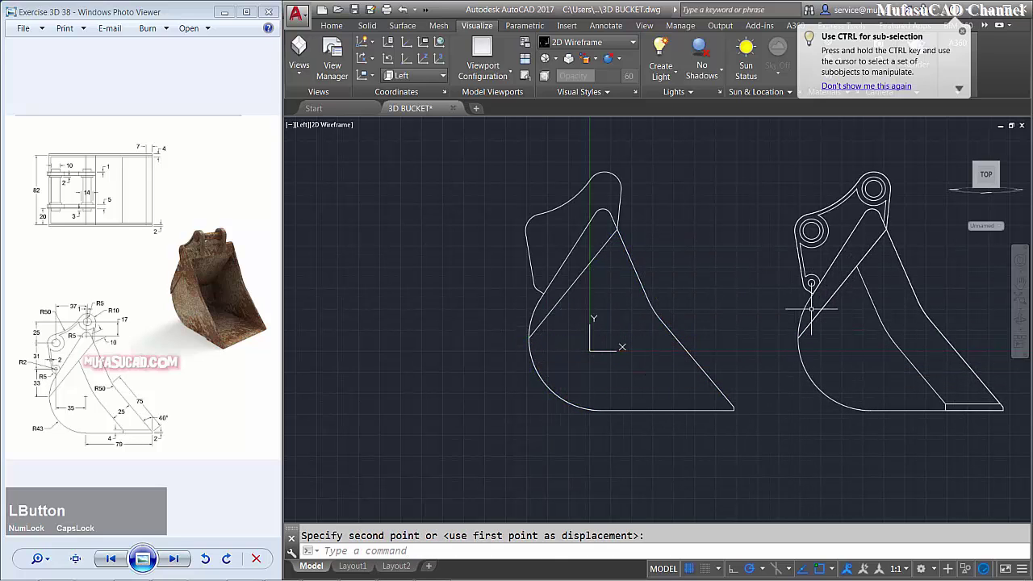
- Erase the entire original bucket profile, keeping only the separated closed polylines
middle_drag(812, 308, 721, 284)
click(658, 130)
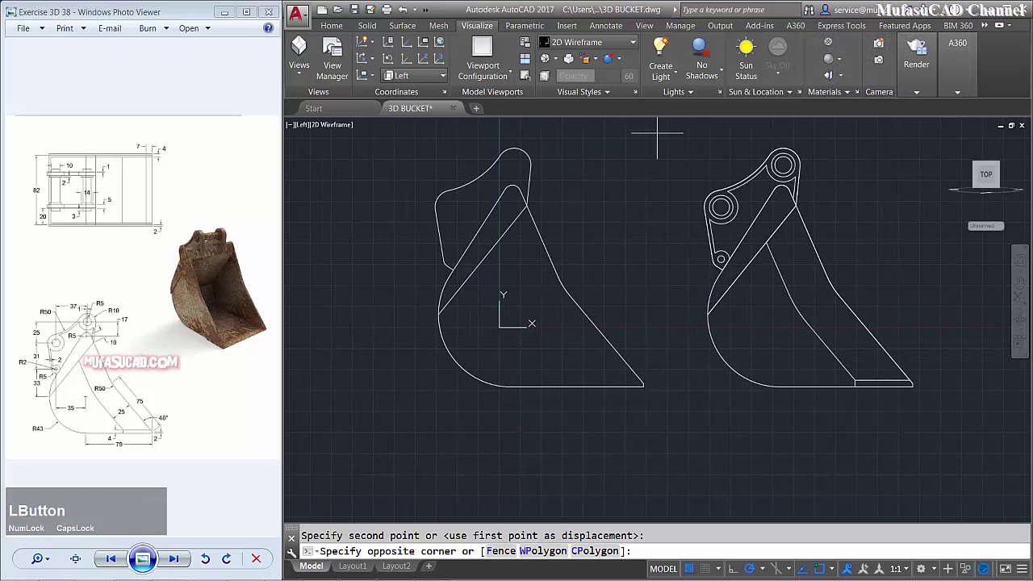
click(390, 411)
key(Delete)
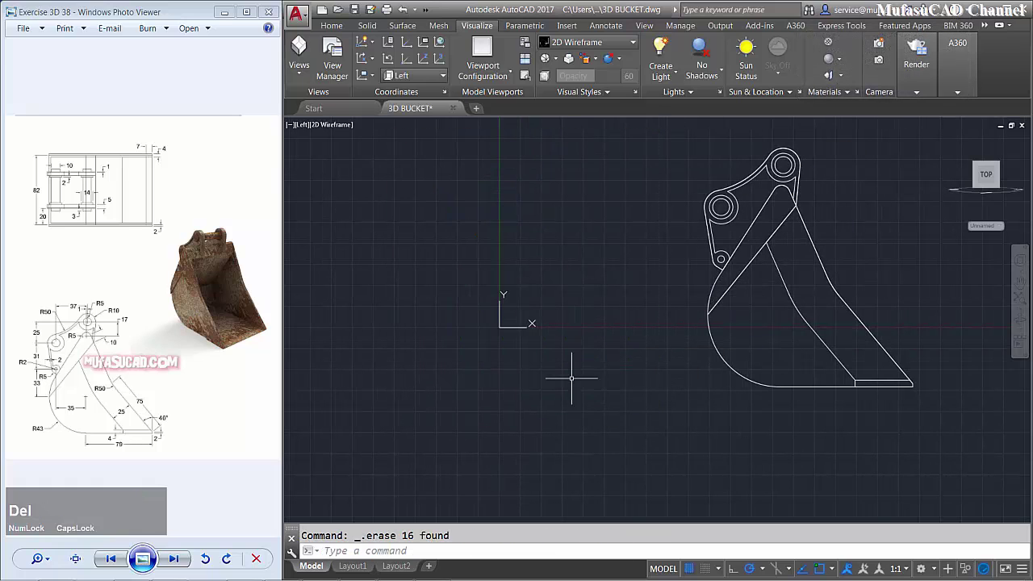
- In a 3D view, extrude the slanted upper plate and the front strip profiles together by 2
middle_drag(783, 299, 749, 322)
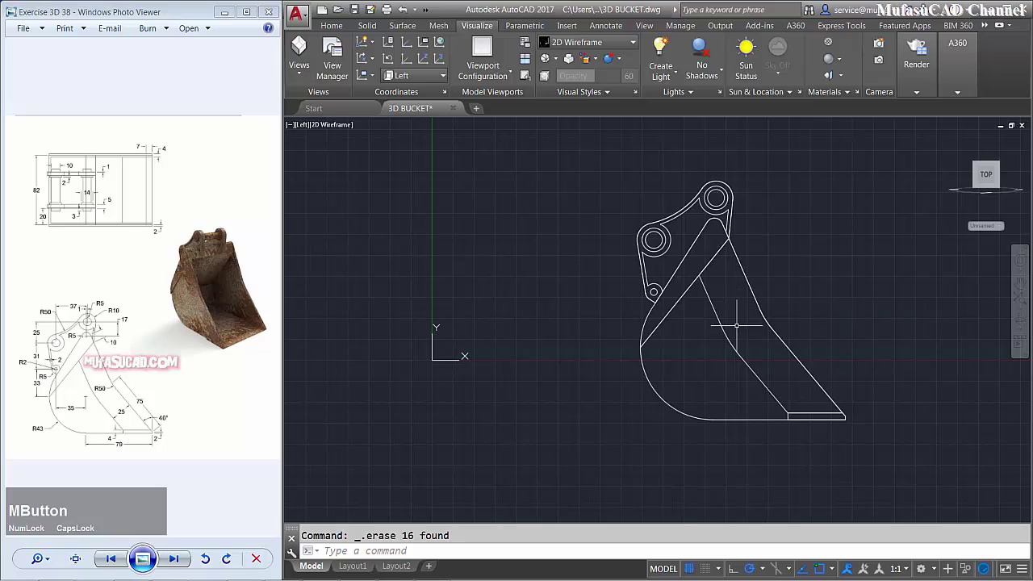
middle_drag(736, 326, 665, 357)
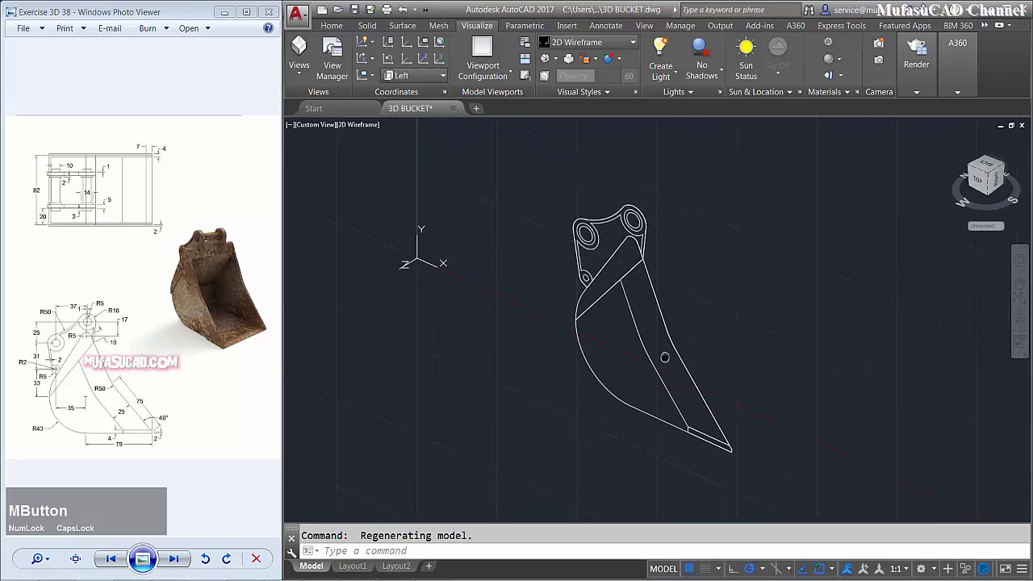
text(EXT)
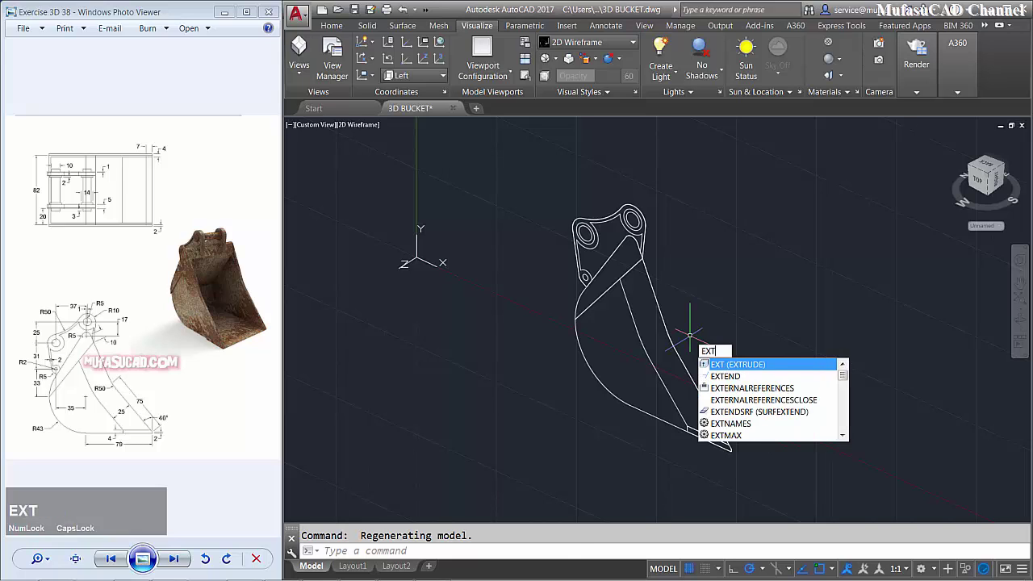
key(space)
click(582, 297)
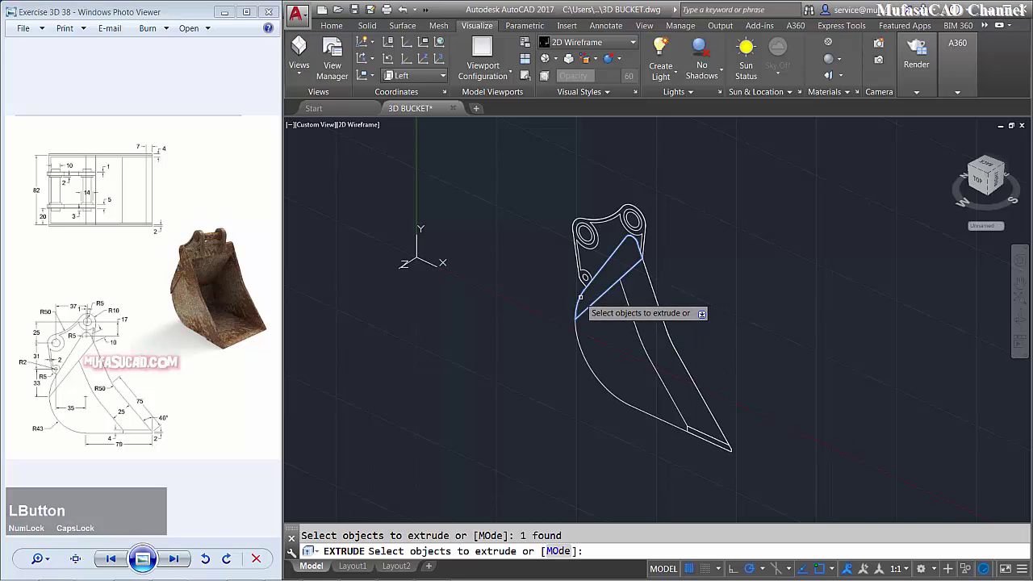
click(634, 322)
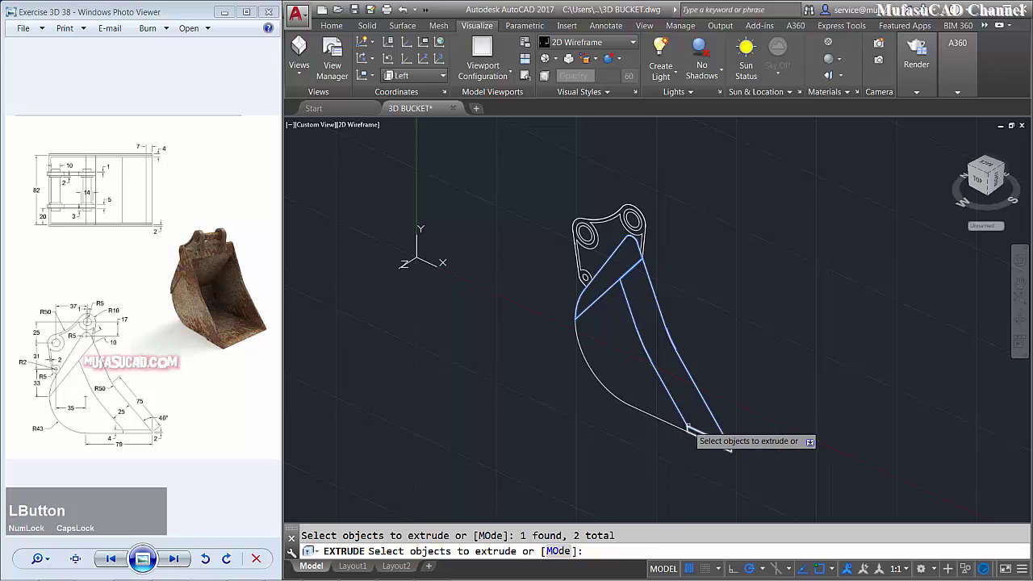
key(space)
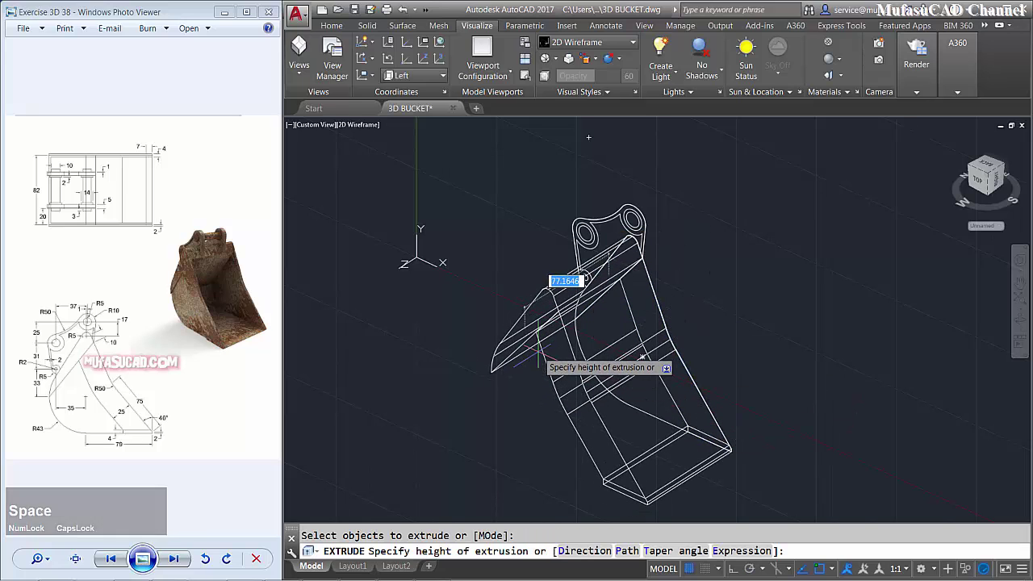
text(2)
key(space)
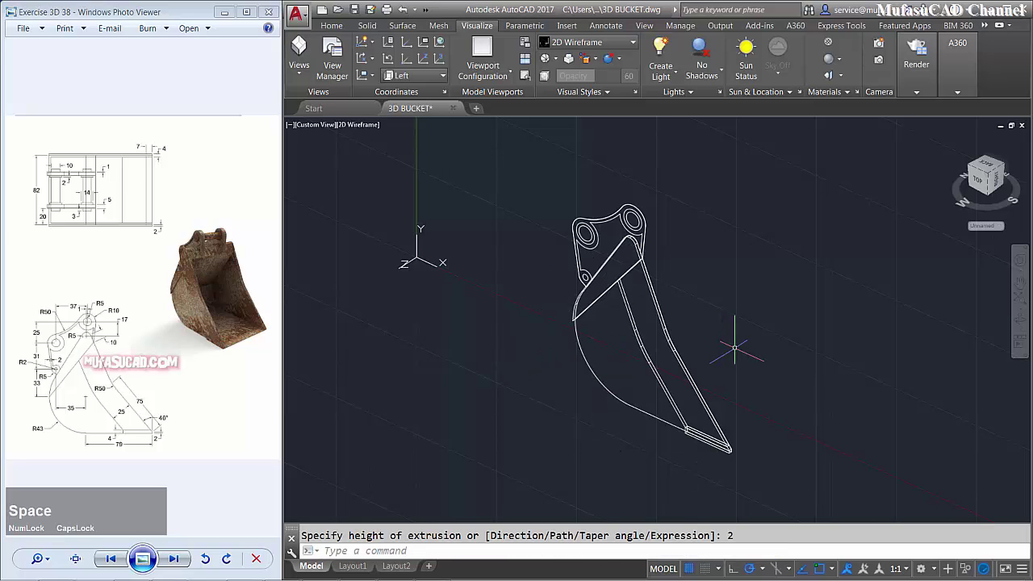
- Extrude the curved bucket body profile 82 across the bucket width, away from the thin side plates
text(EXT)
key(space)
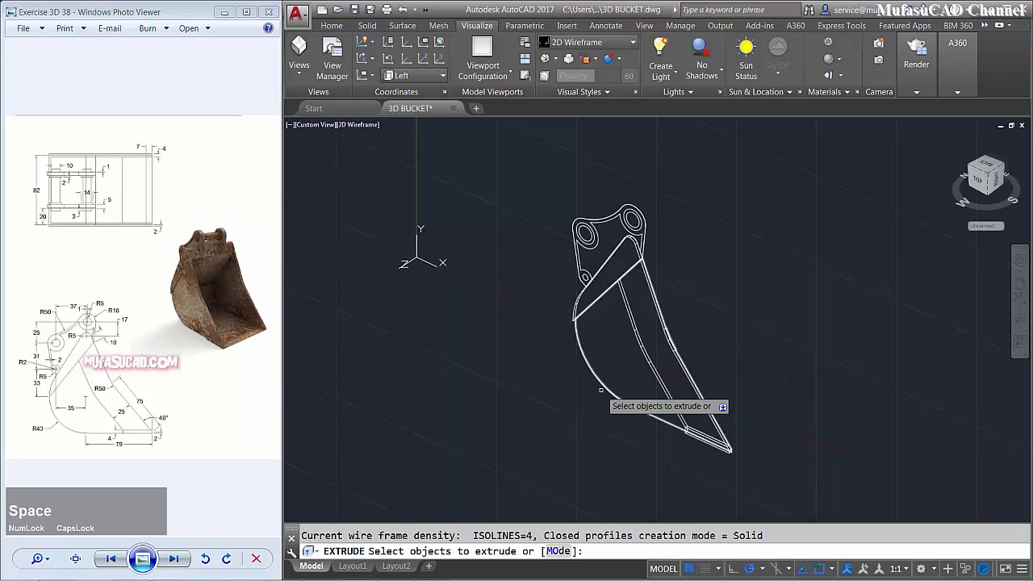
click(606, 369)
click(581, 391)
key(space)
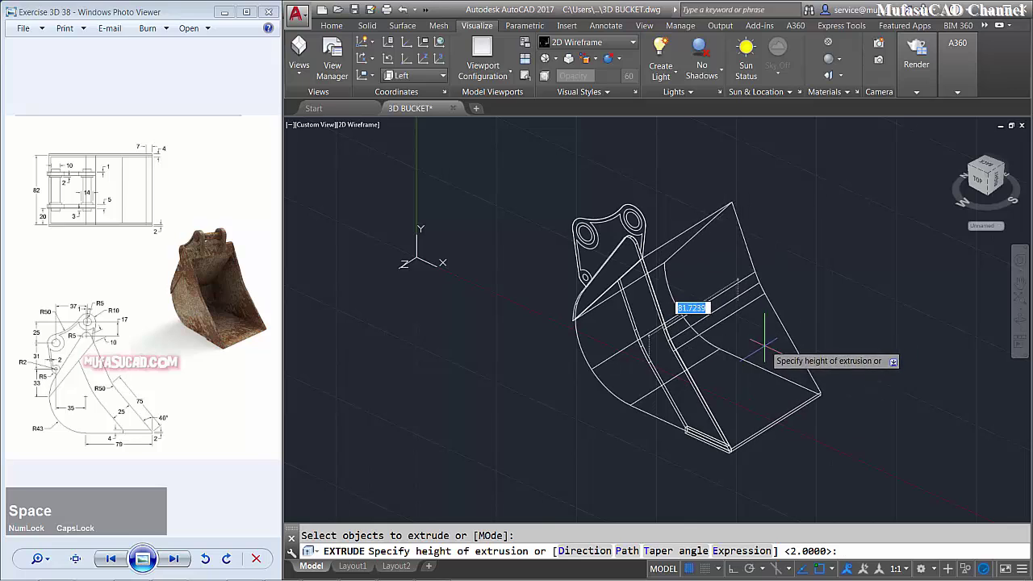
text(8)
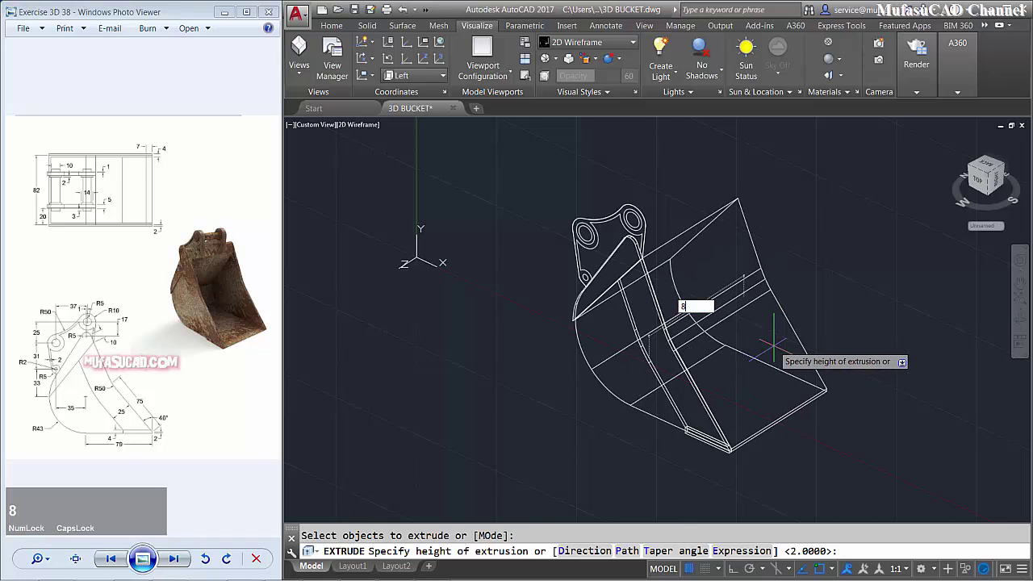
text(2)
key(space)
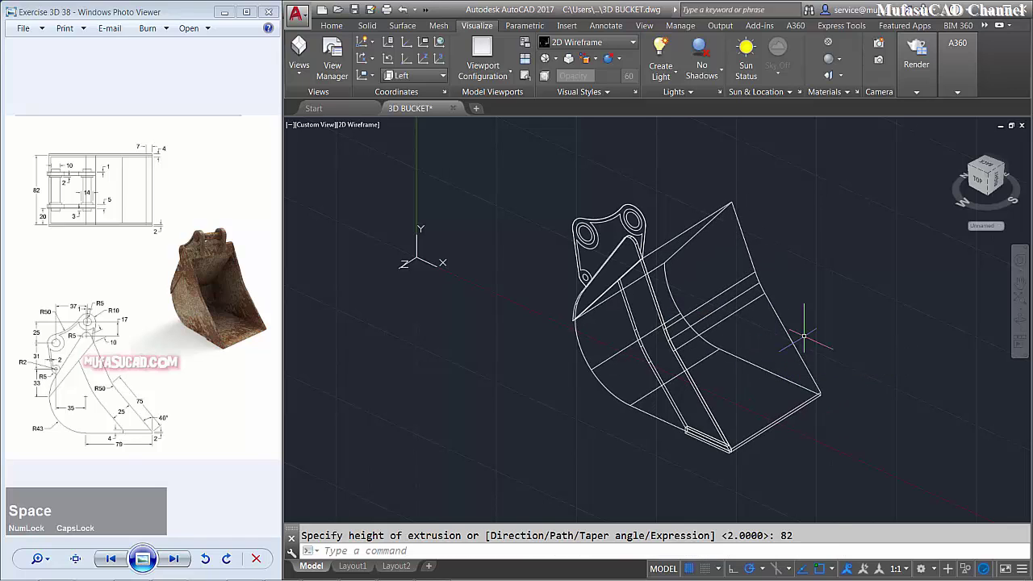
- Move all bracket outlines and pin-hole circles 20 along the negative Z direction, inward from the bucket's side
text(M)
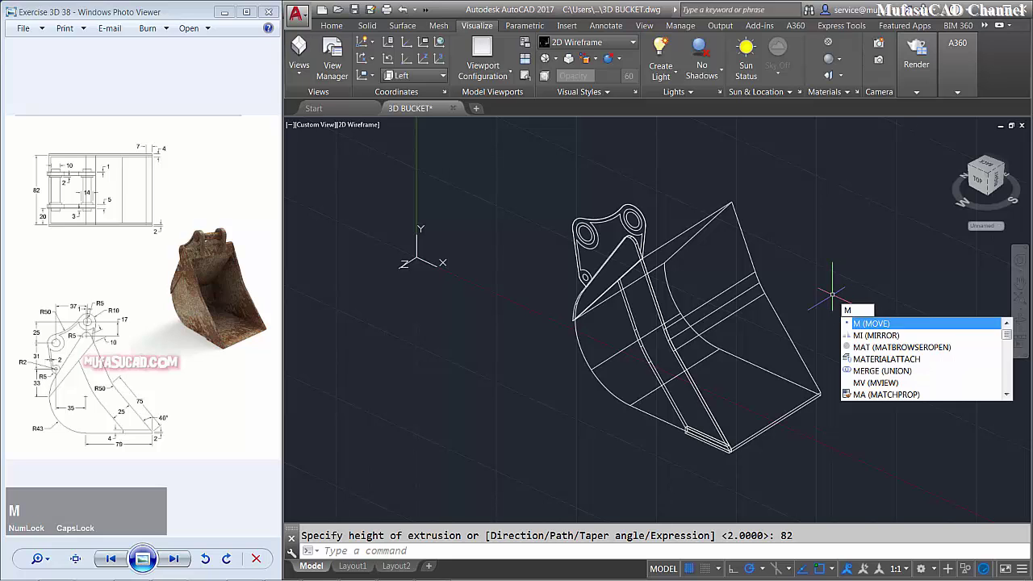
key(space)
click(652, 182)
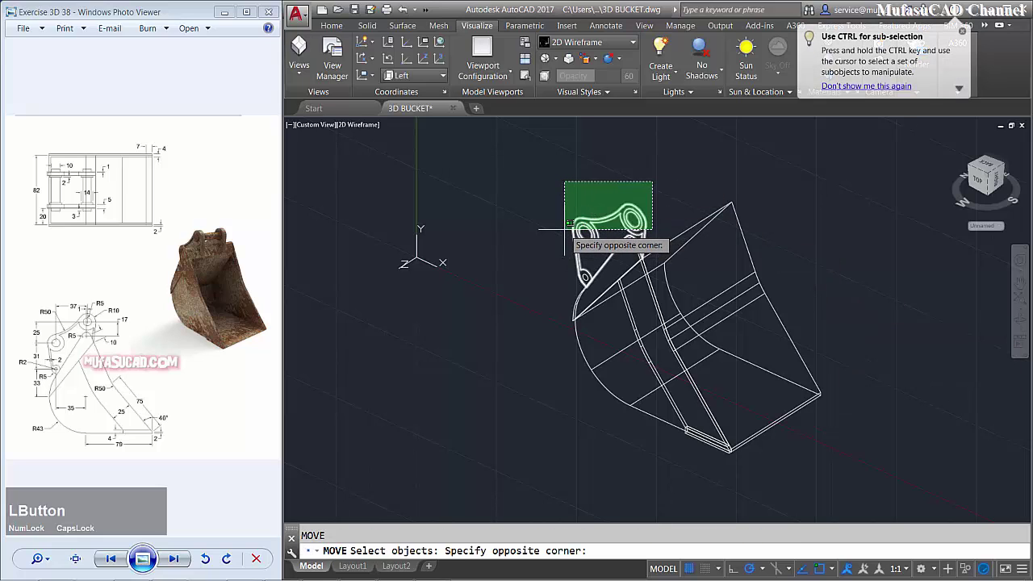
click(573, 236)
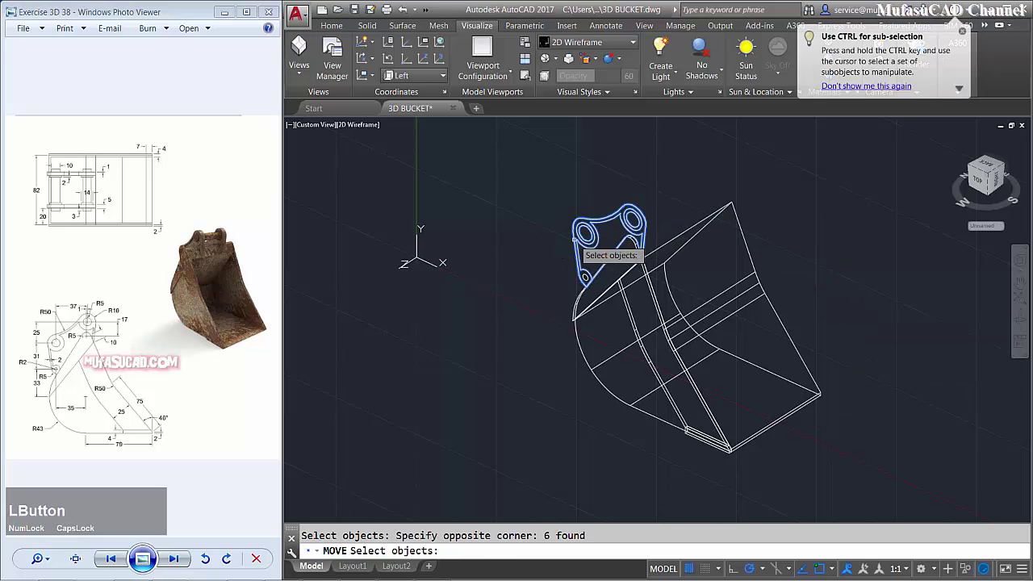
key(space)
click(428, 378)
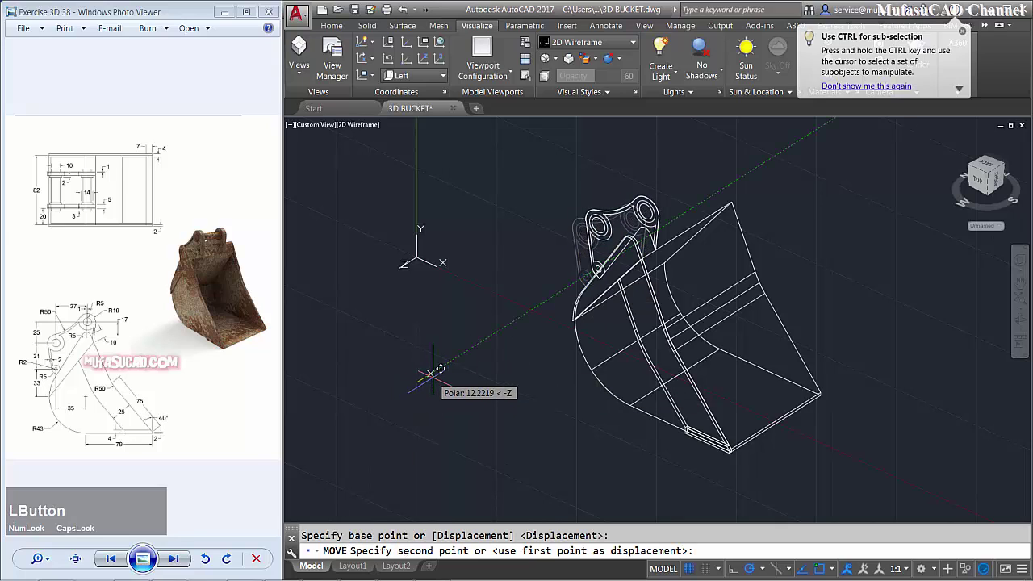
text(20)
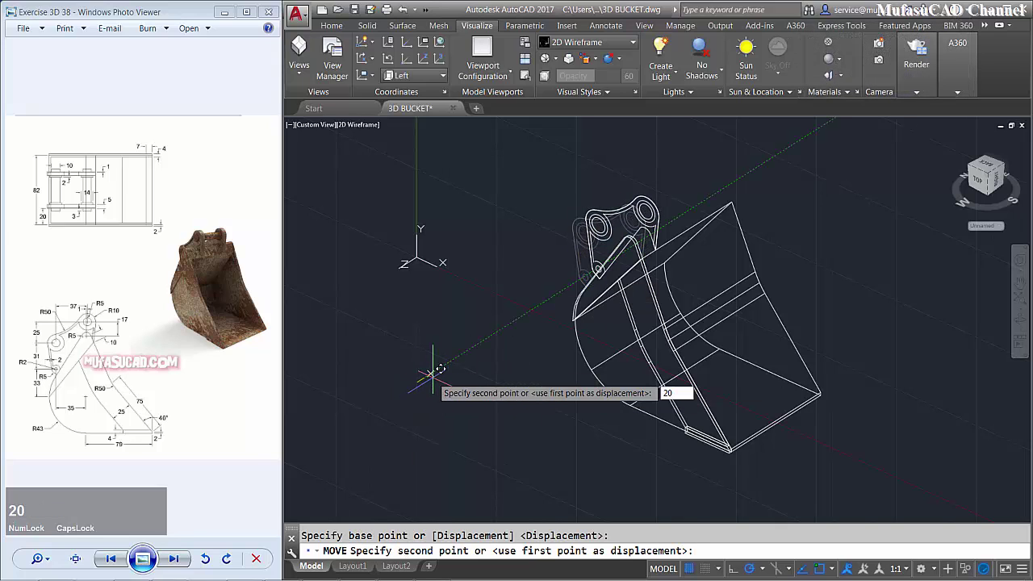
key(space)
- Extrude the bracket's rim profile with the pin bosses 1 outward toward the near side plate
shift+middle_drag(706, 286, 695, 267)
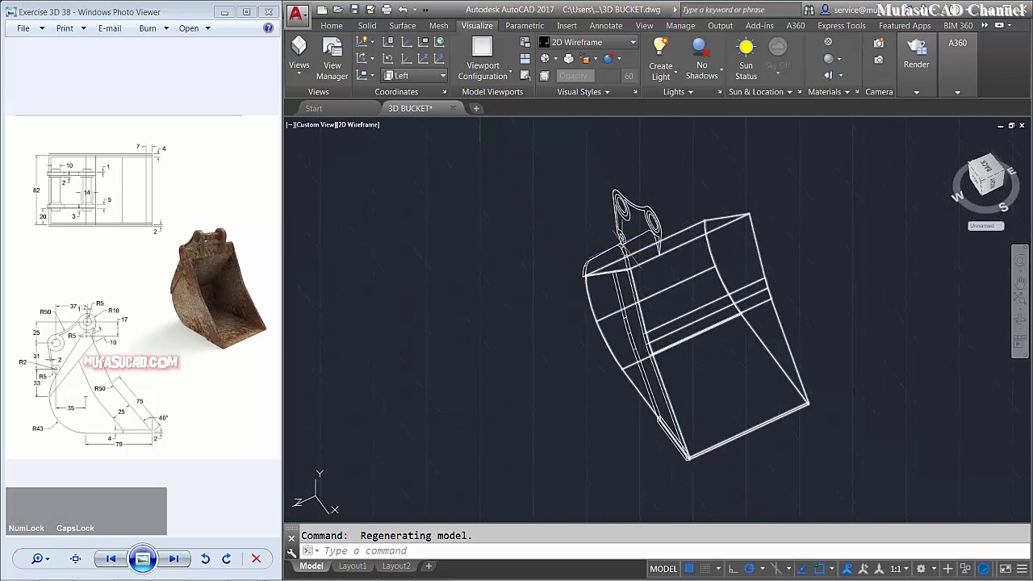
scroll(705, 193, up, 5)
middle_drag(705, 193, 710, 219)
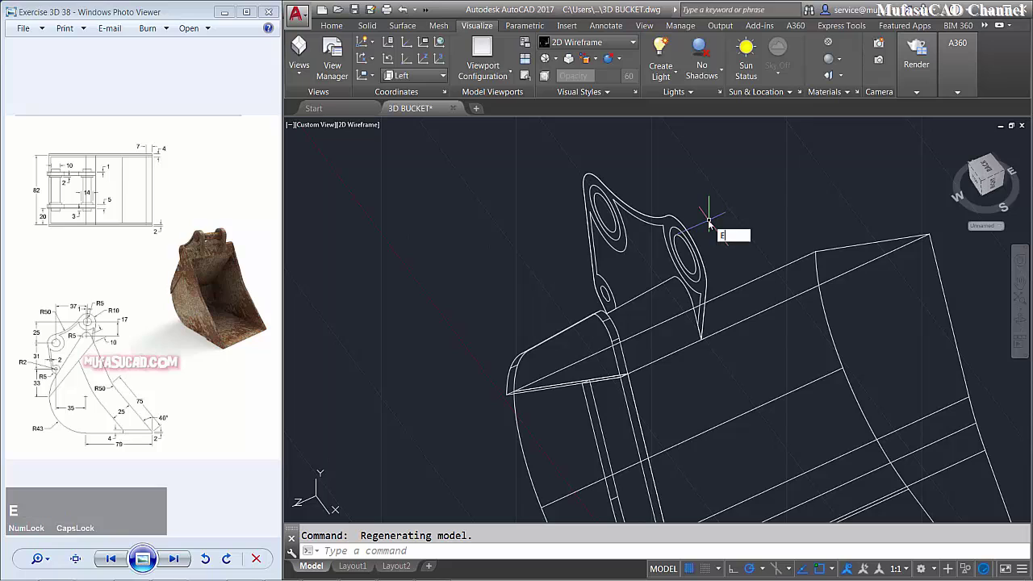
text(T)
key(space)
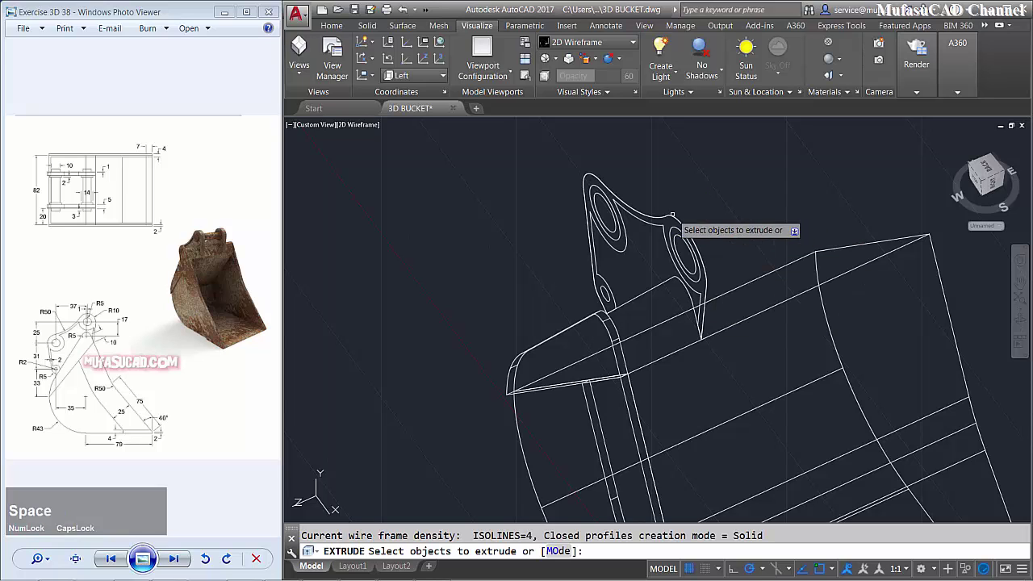
click(652, 223)
key(space)
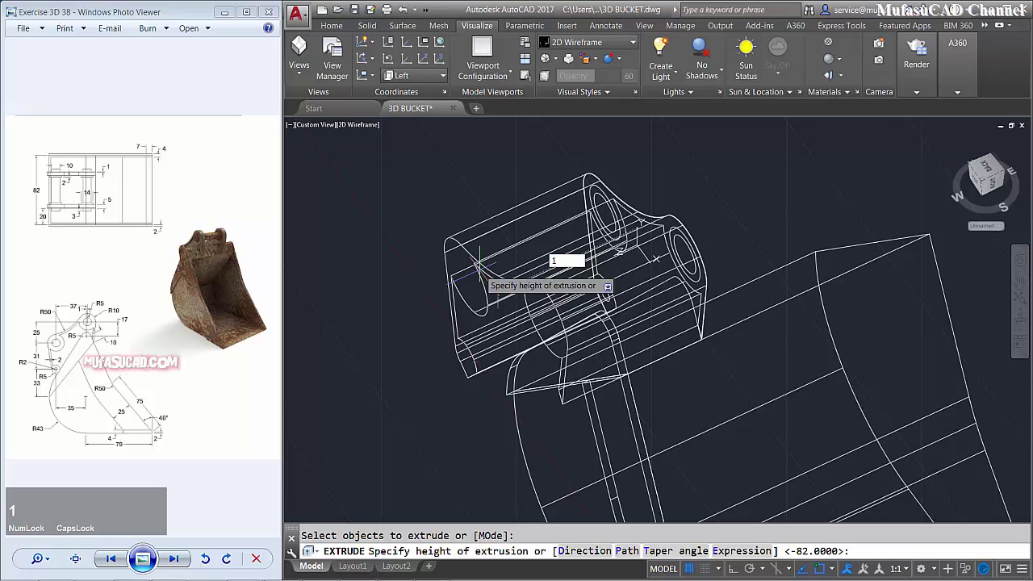
key(space)
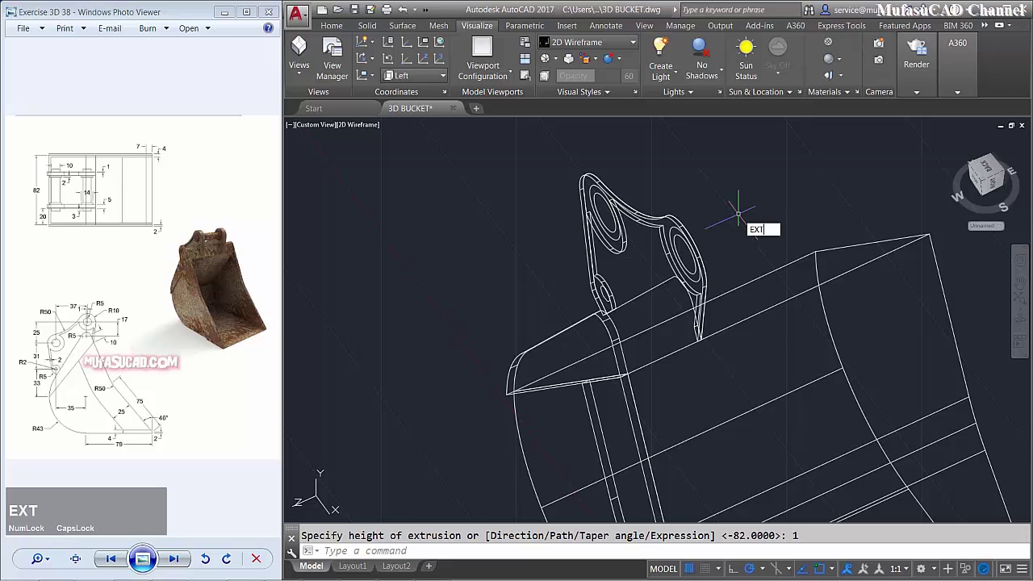
- Extrude the full bracket outline 4 inward, opposite to the raised rim
text(EXT)
key(space)
click(656, 285)
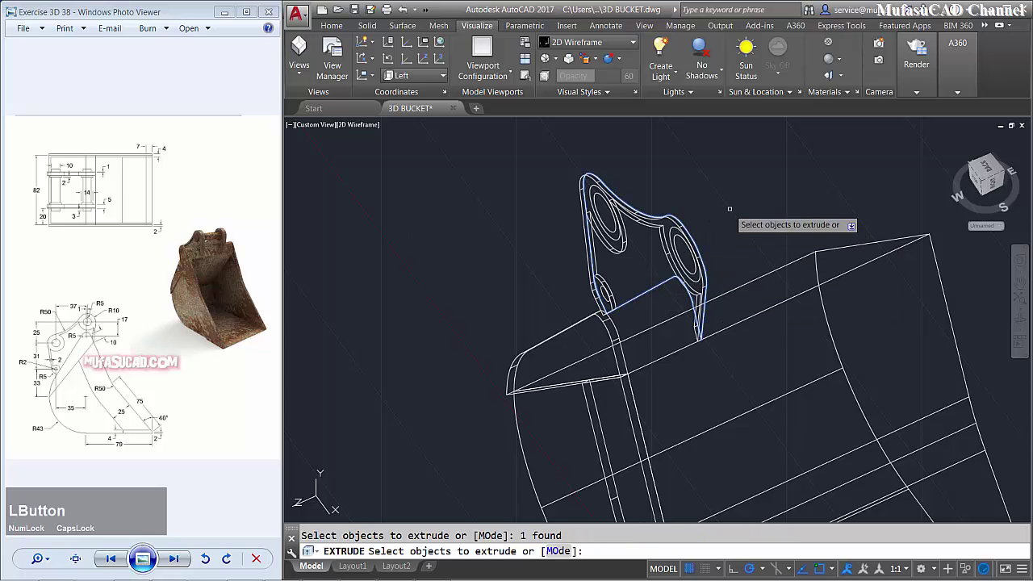
key(space)
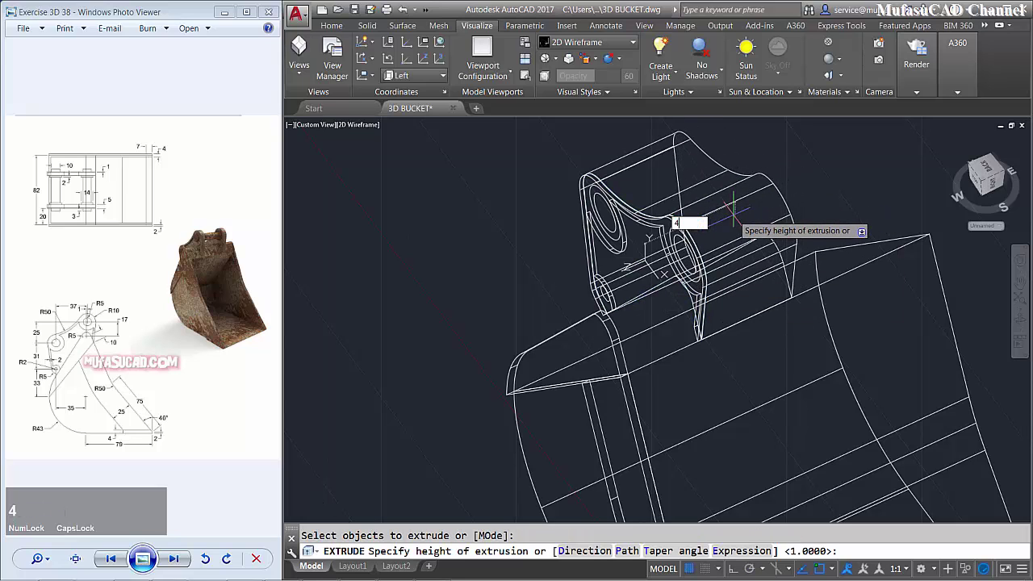
key(space)
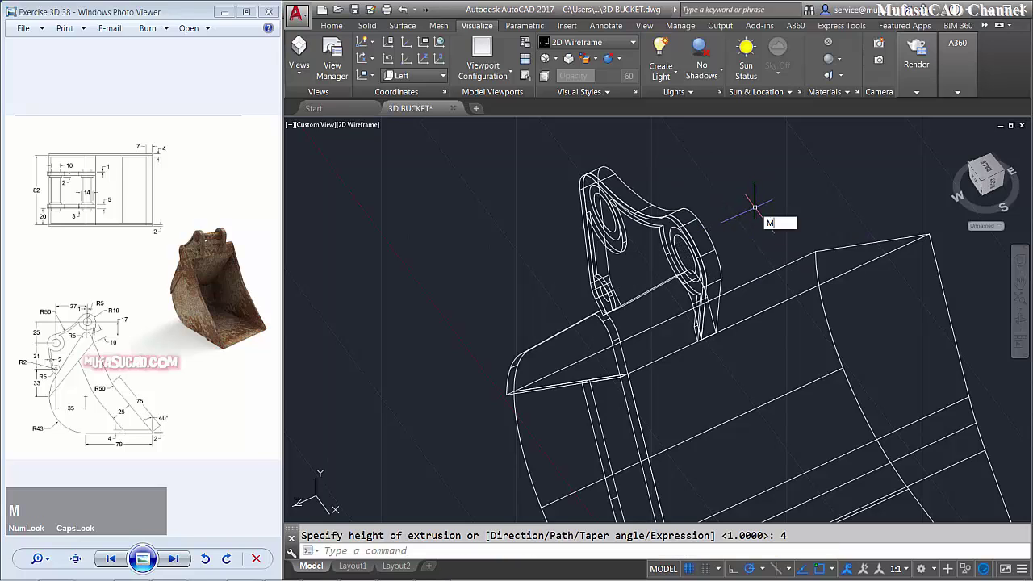
- Move the two inner pin circles of the bracket 1 along the positive Z direction, onto the outer face of the raised rim
text(M)
key(space)
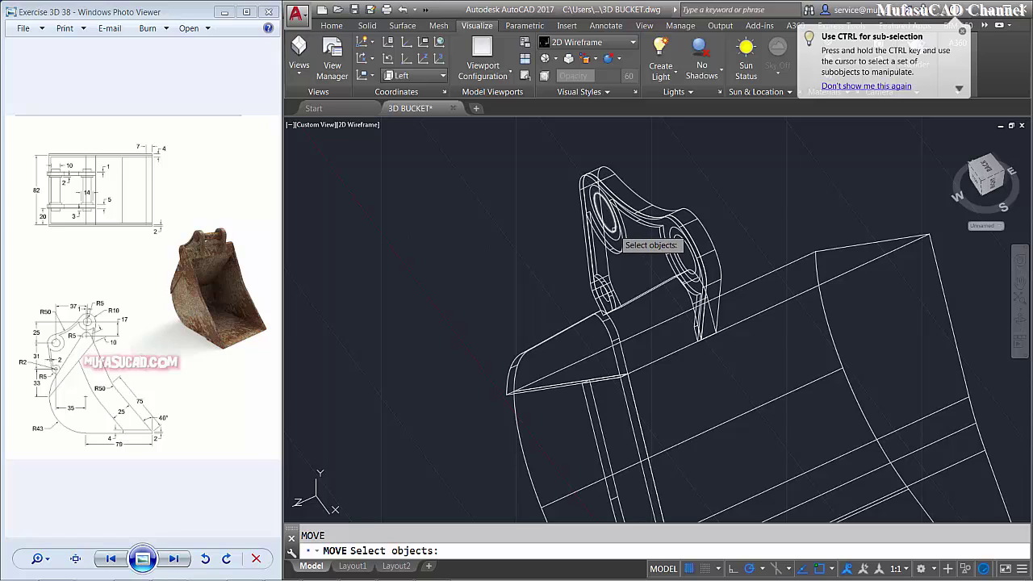
click(615, 233)
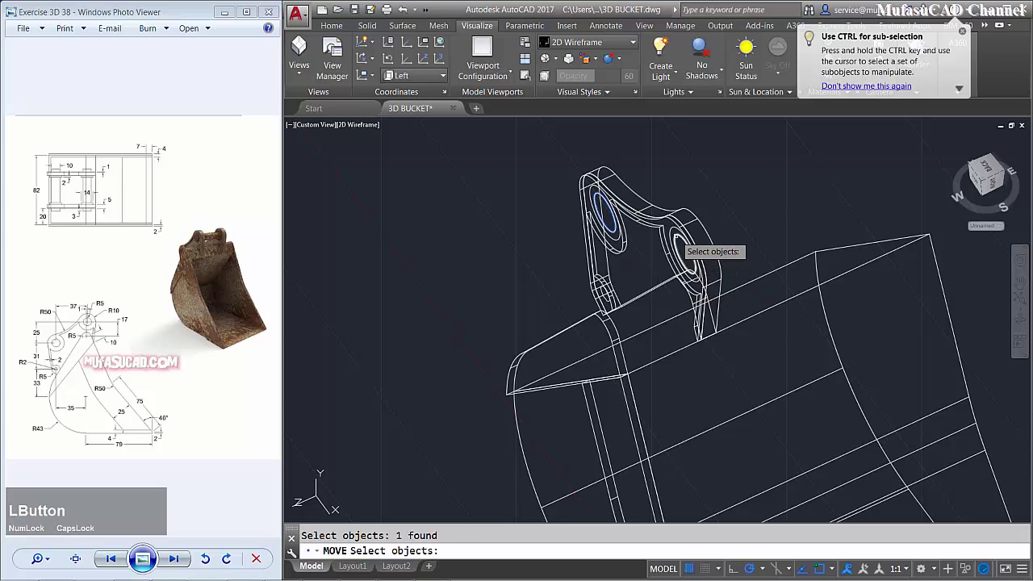
key(space)
click(478, 253)
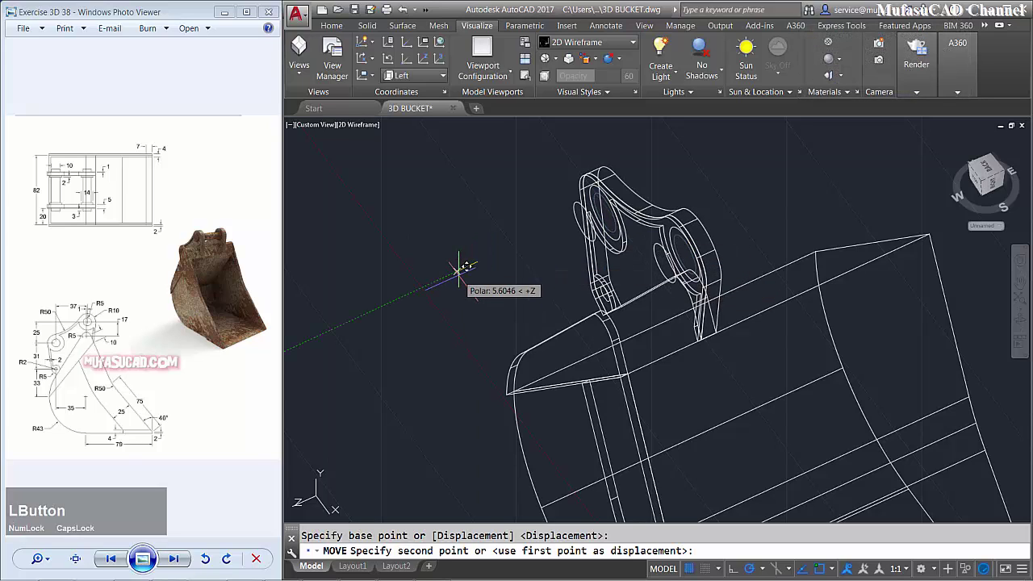
text(1)
key(space)
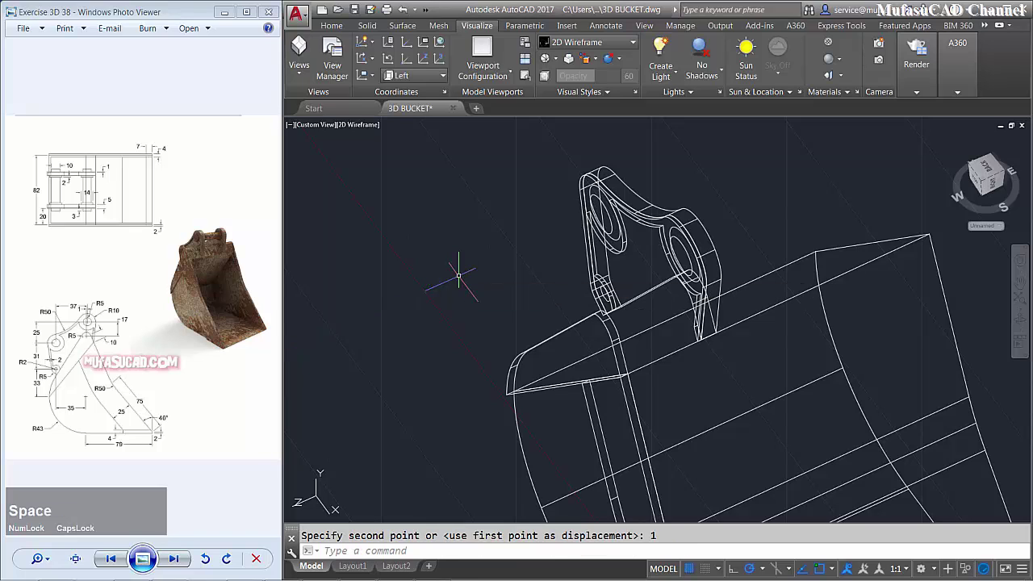
- Extrude the two moved pin circles 3 outward from the bracket's rim to form the outer pin ends
text(EXT)
key(space)
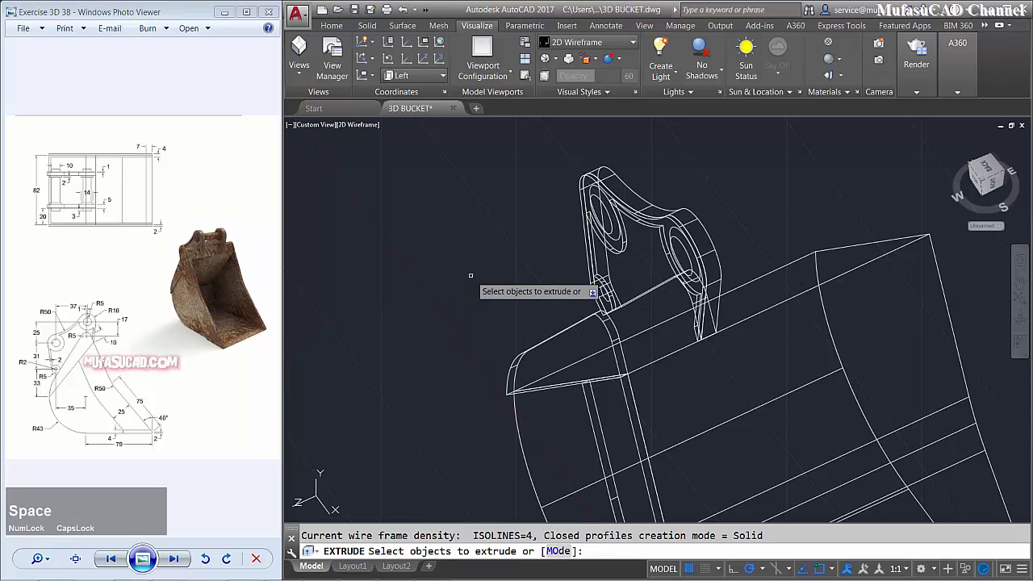
click(613, 226)
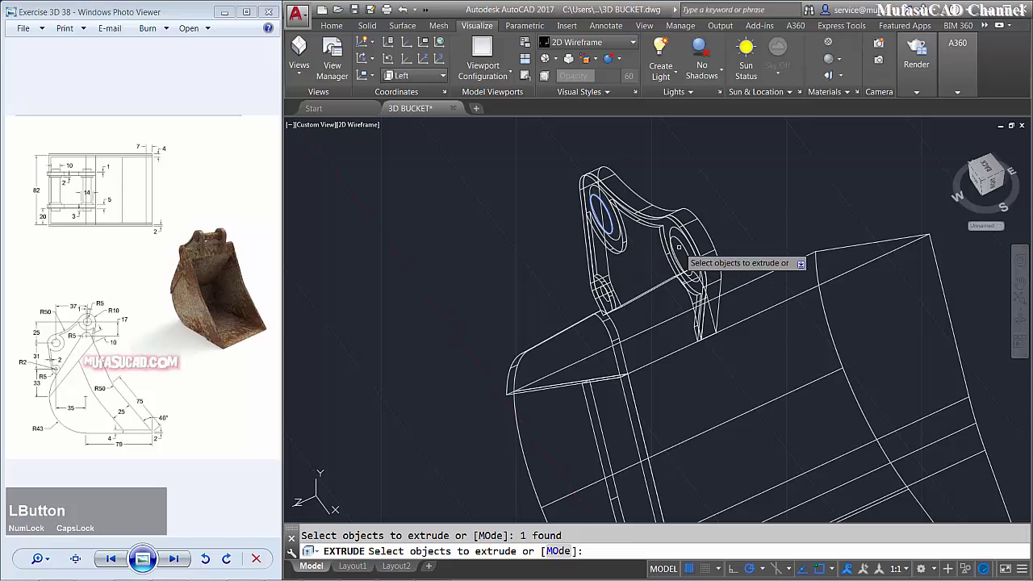
click(683, 250)
key(space)
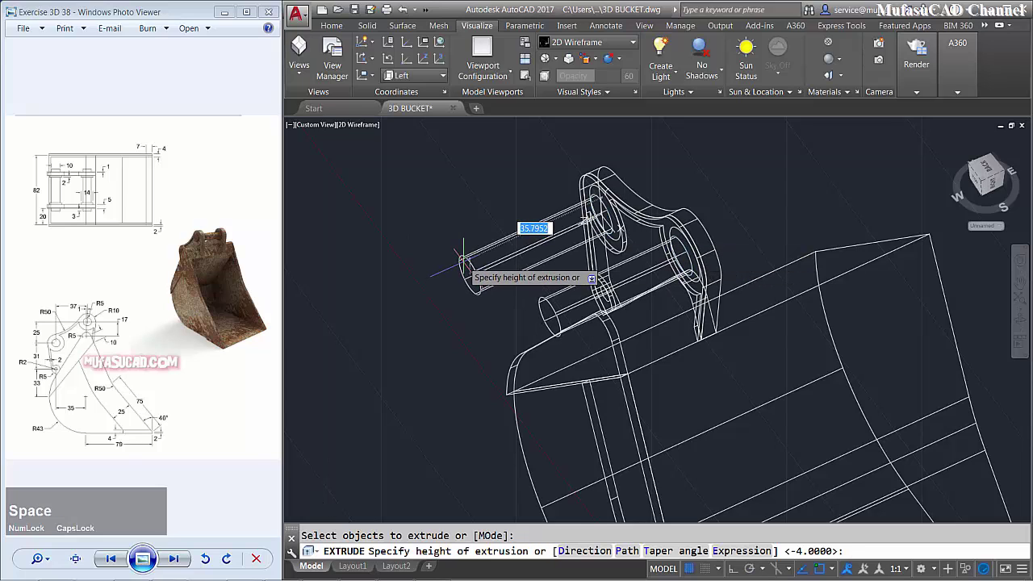
key(space)
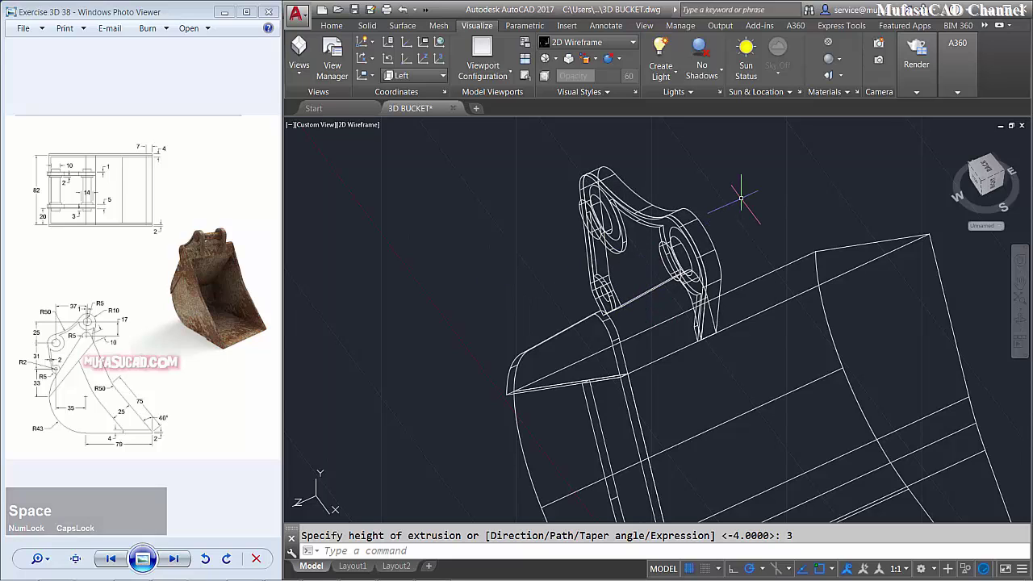
- Move the small hole circle at the bracket's lower corner outward along Z, clear of the bracket's outer face
text(m)
key(space)
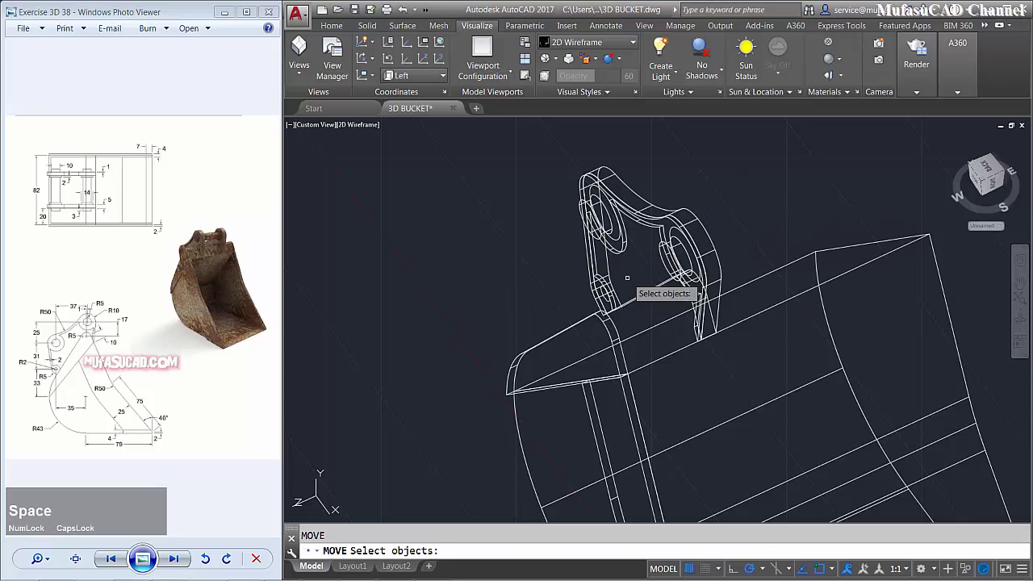
click(603, 297)
key(space)
click(473, 296)
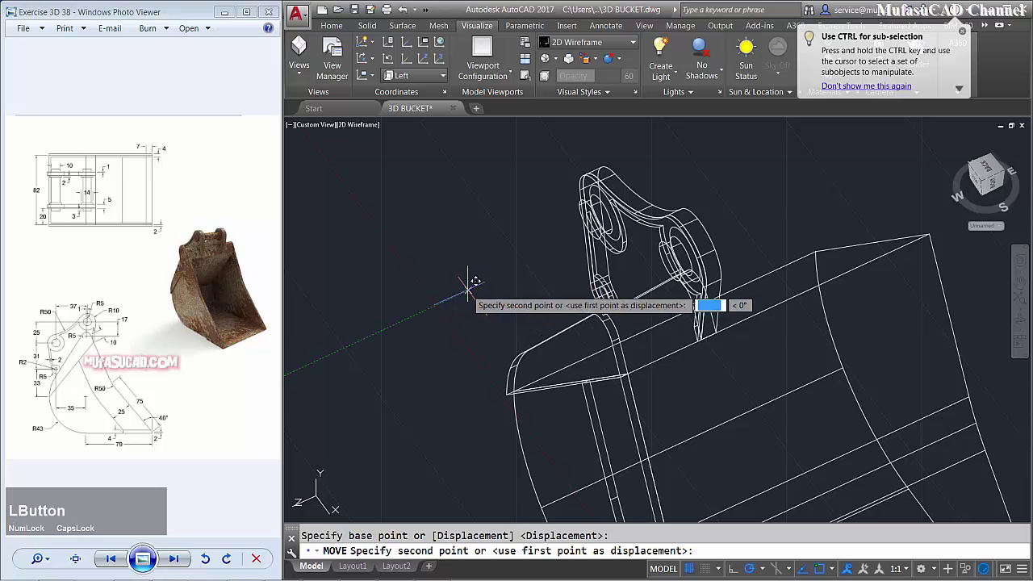
click(447, 299)
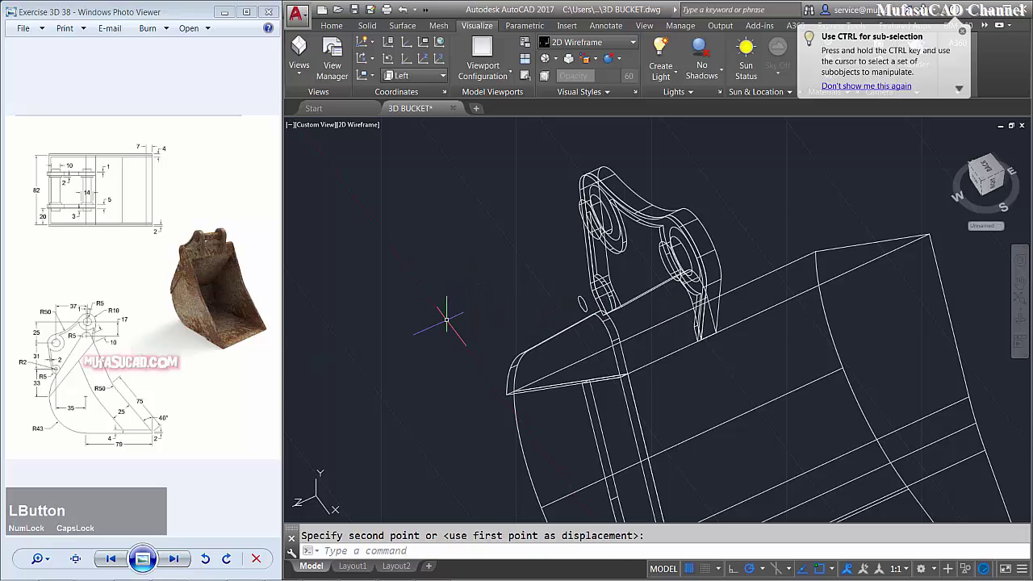
- Extrude the small hole circle about 46 inward so the cylinder passes completely through the bracket
text(ex)
key(space)
click(583, 297)
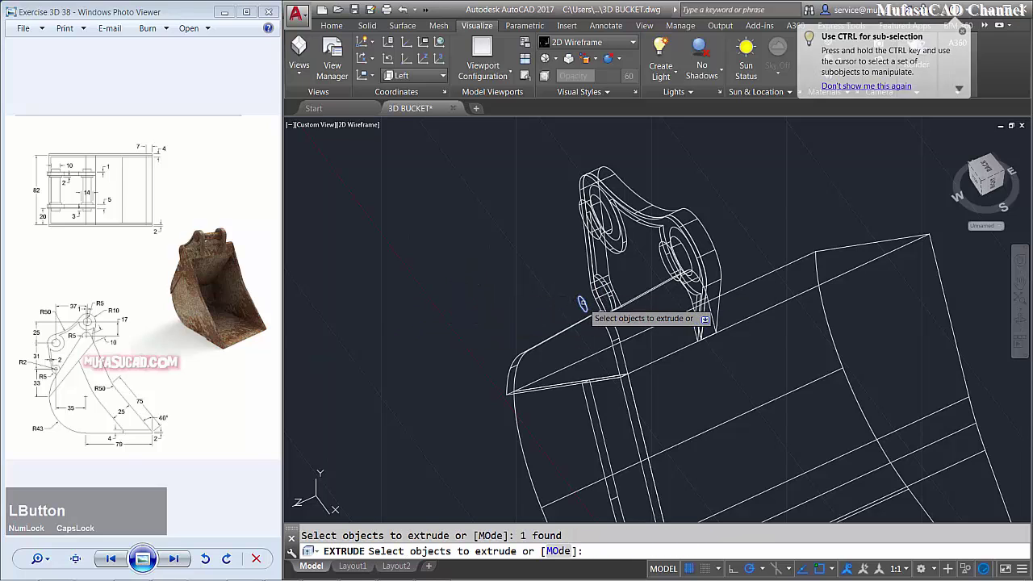
key(space)
click(779, 216)
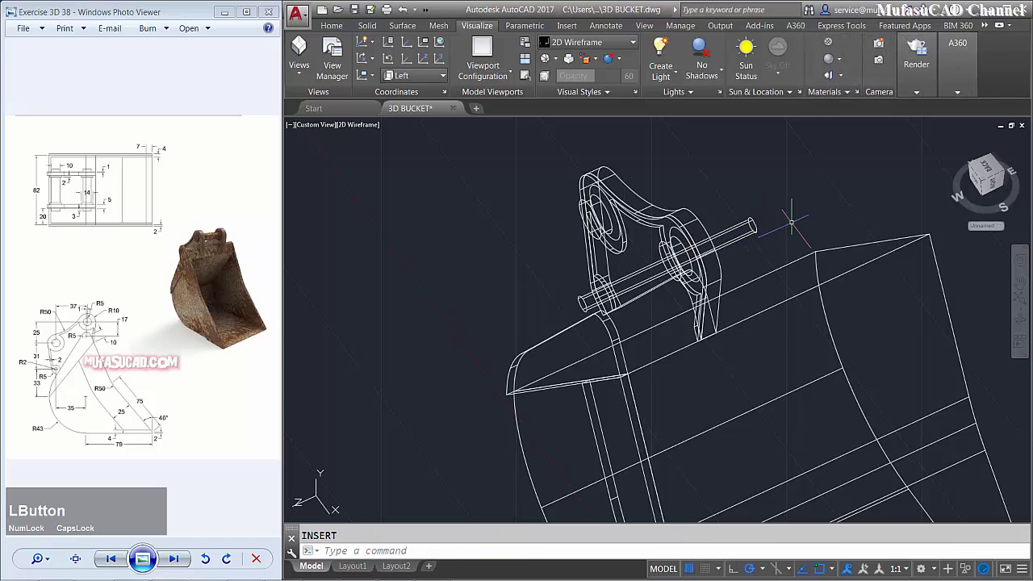
- Subtract the small cylinder from the bracket plate and its raised rim to cut the through hole
text(su)
key(space)
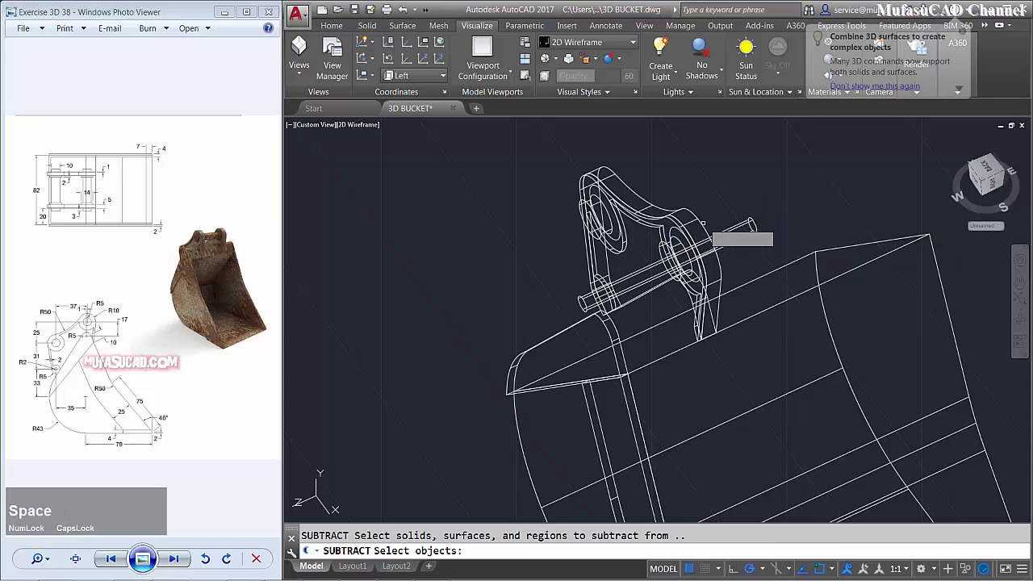
click(692, 220)
click(656, 229)
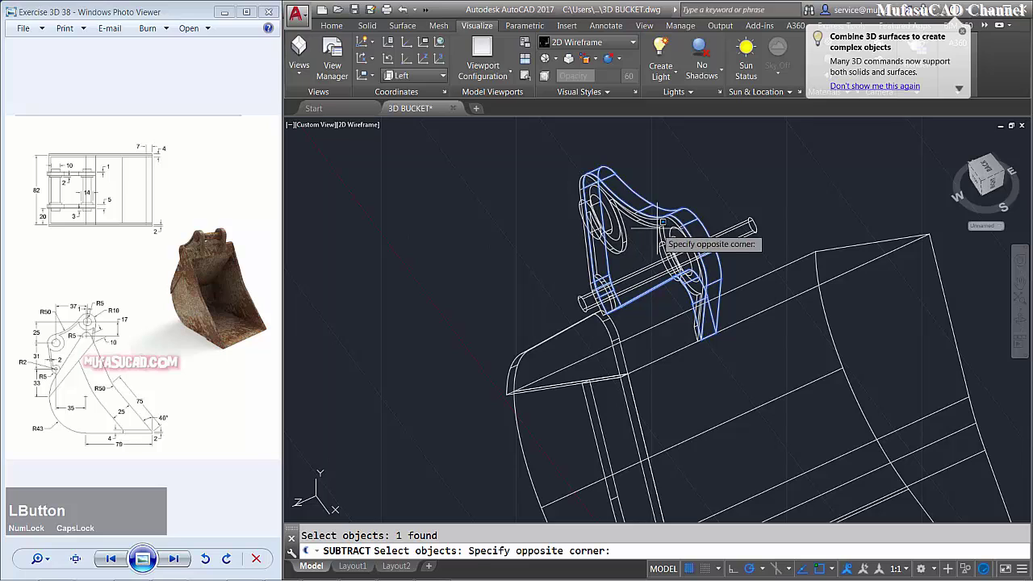
click(749, 207)
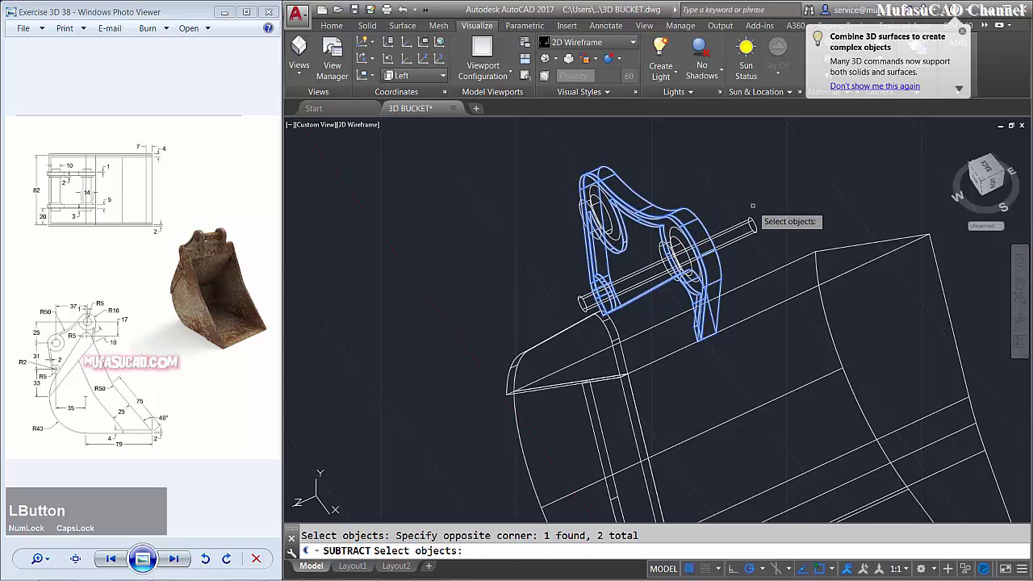
key(space)
click(749, 223)
key(space)
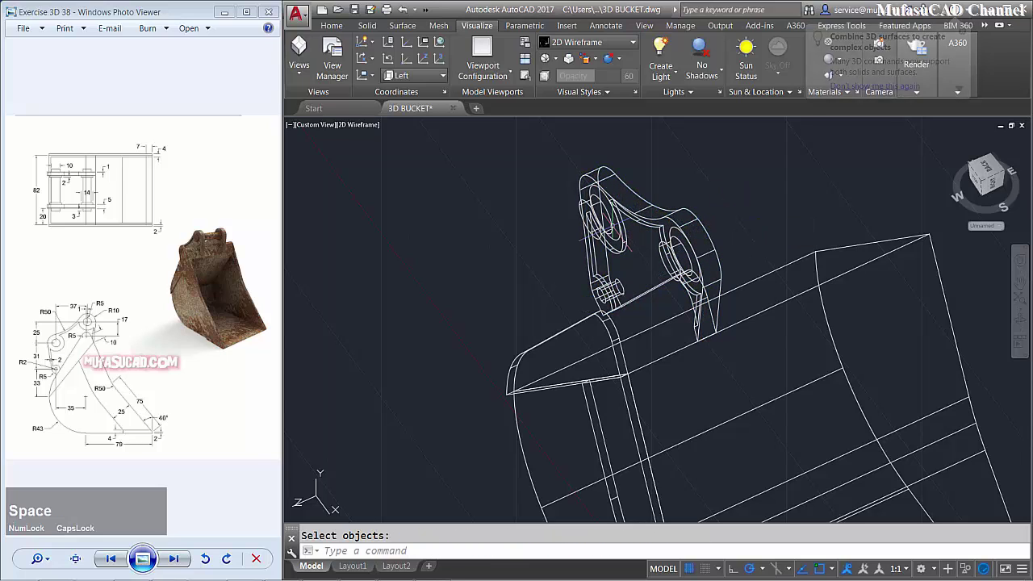
- Inspect the bracket's pin ends and small hole in the Realistic visual style, then return to 2D Wireframe
click(356, 126)
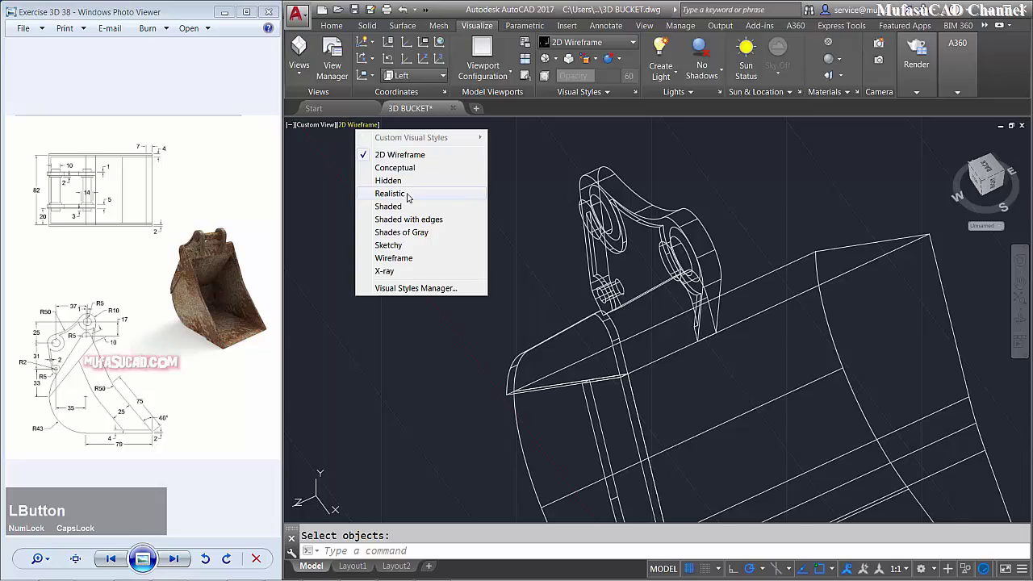
click(379, 194)
mouse_move(530, 231)
shift+middle_down()
mouse_move(613, 258)
mouse_move(565, 266)
mouse_move(662, 242)
mouse_move(598, 275)
mouse_move(626, 265)
mouse_move(443, 186)
shift+middle_up()
click(347, 126)
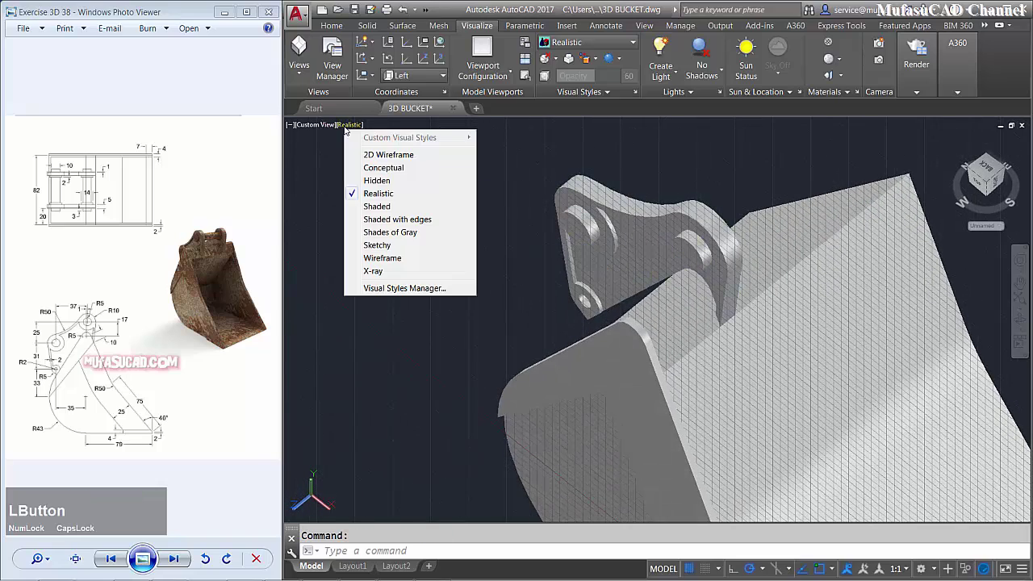
click(376, 154)
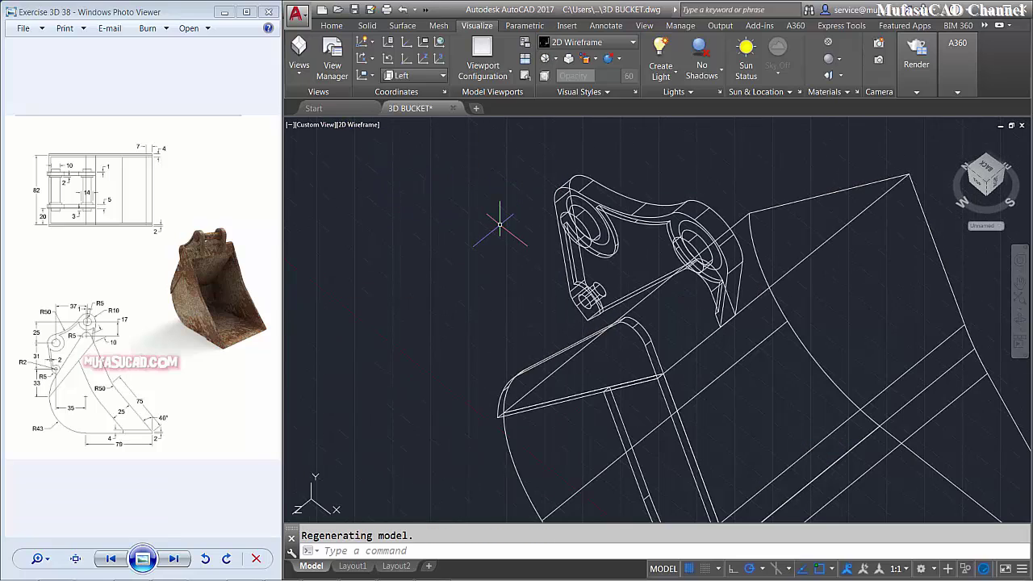
- Move the two larger pin circles 4 along the negative Z direction, onto the bracket plate's inner face
text(m)
key(space)
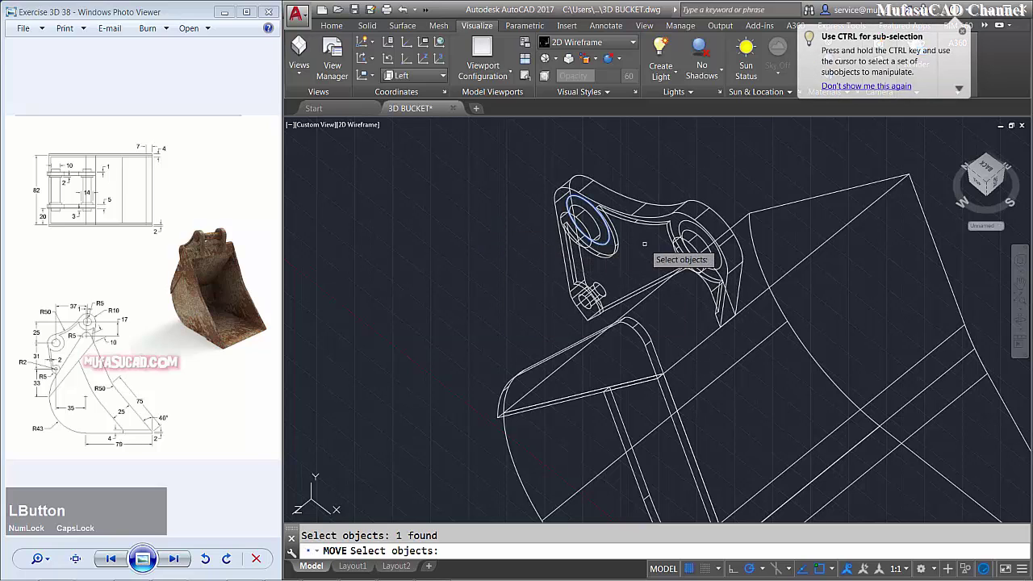
key(space)
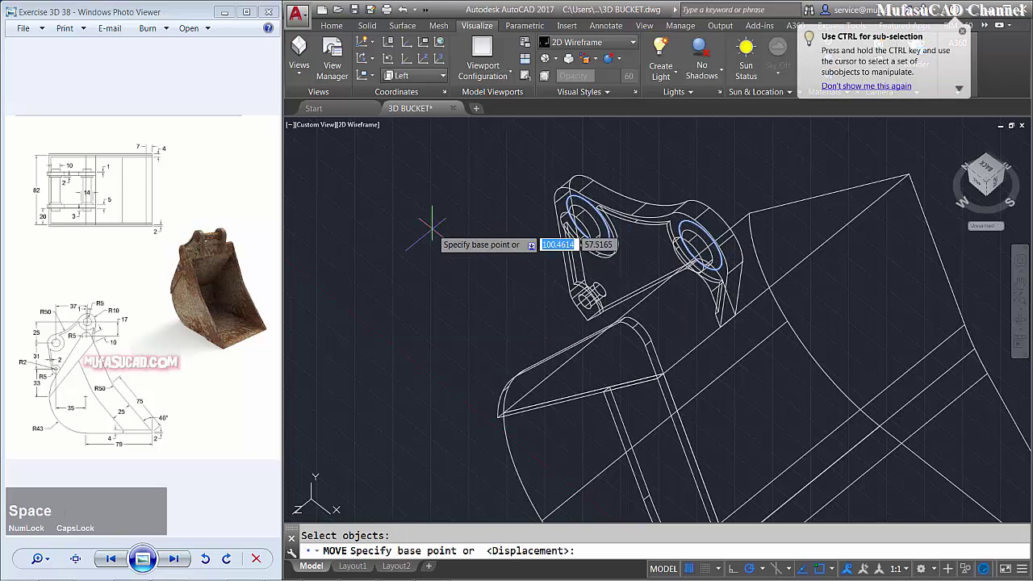
click(439, 220)
text(4)
key(space)
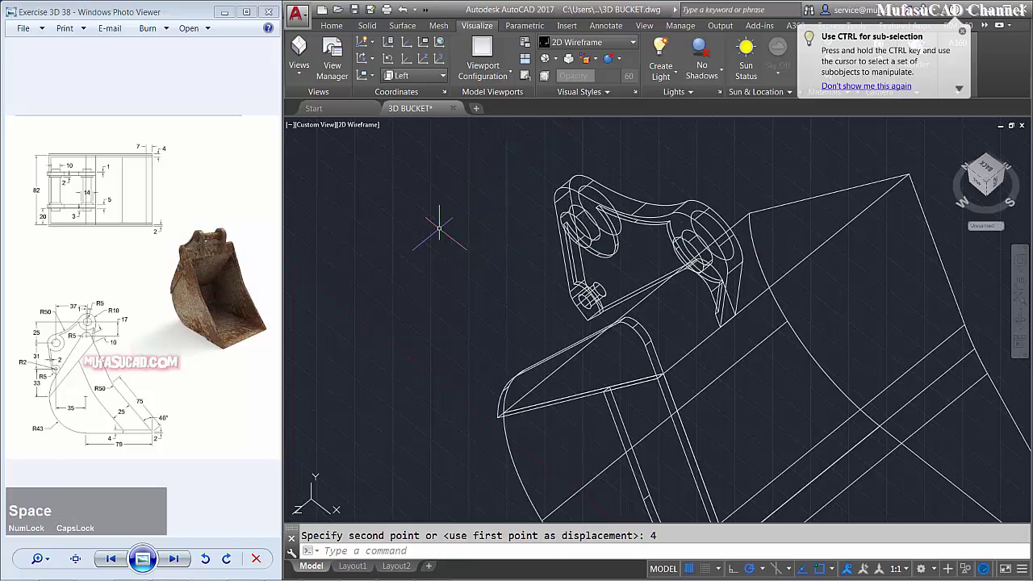
- Extrude the two larger pin circles 2 inward from the bracket plate's inner face to form bosses
shift+middle_drag(439, 222, 706, 259)
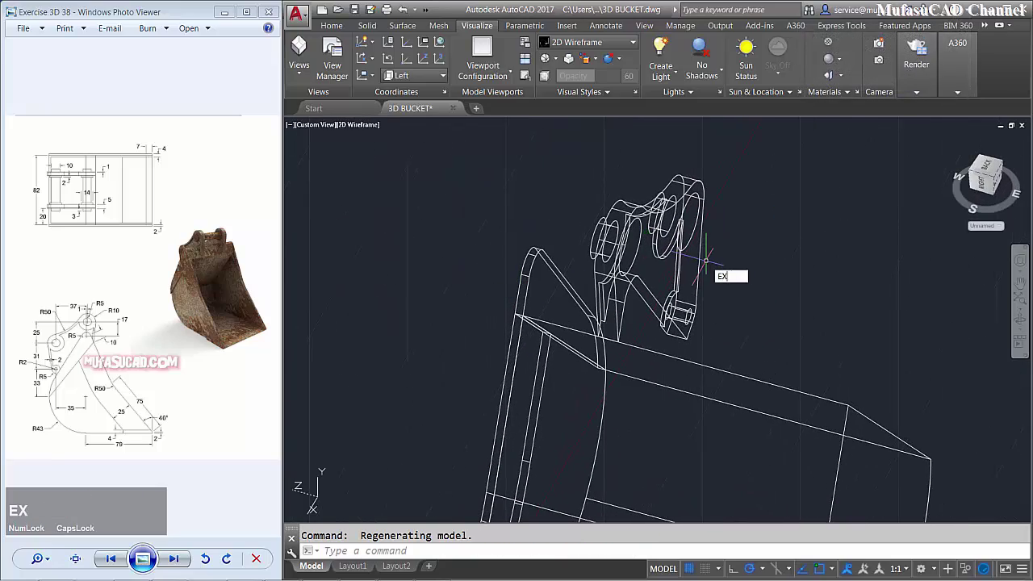
key(space)
click(633, 259)
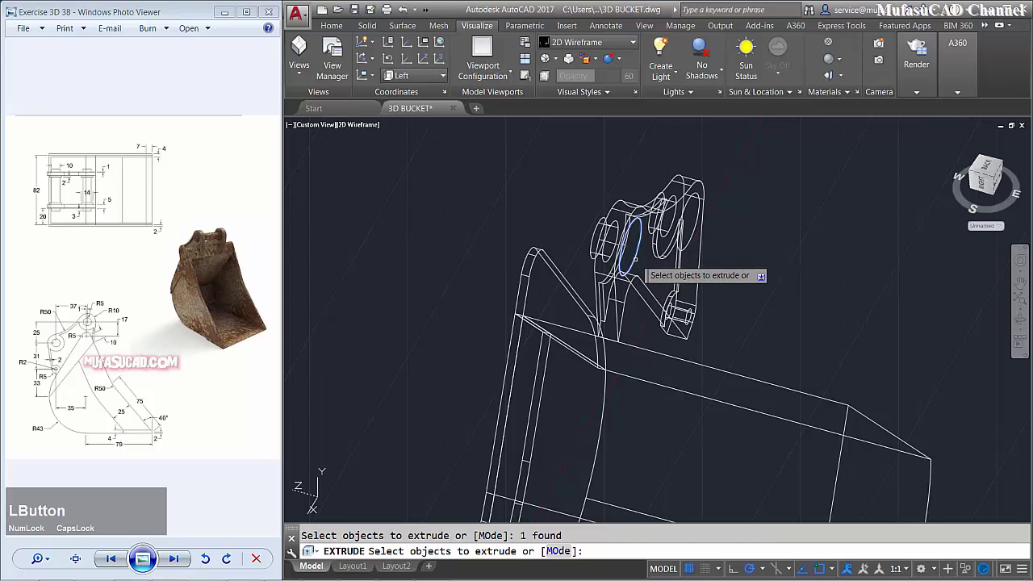
click(691, 242)
key(space)
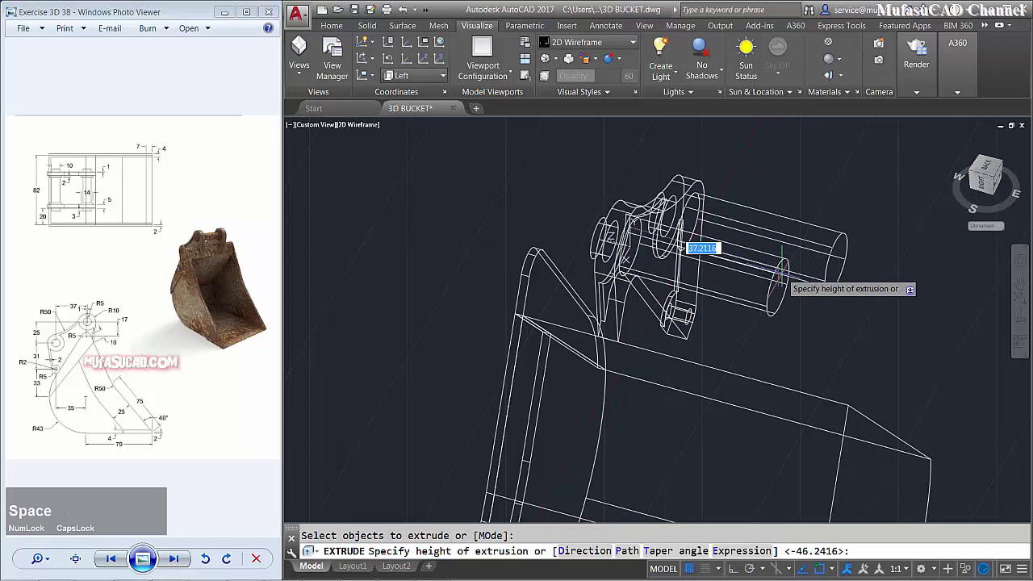
key(space)
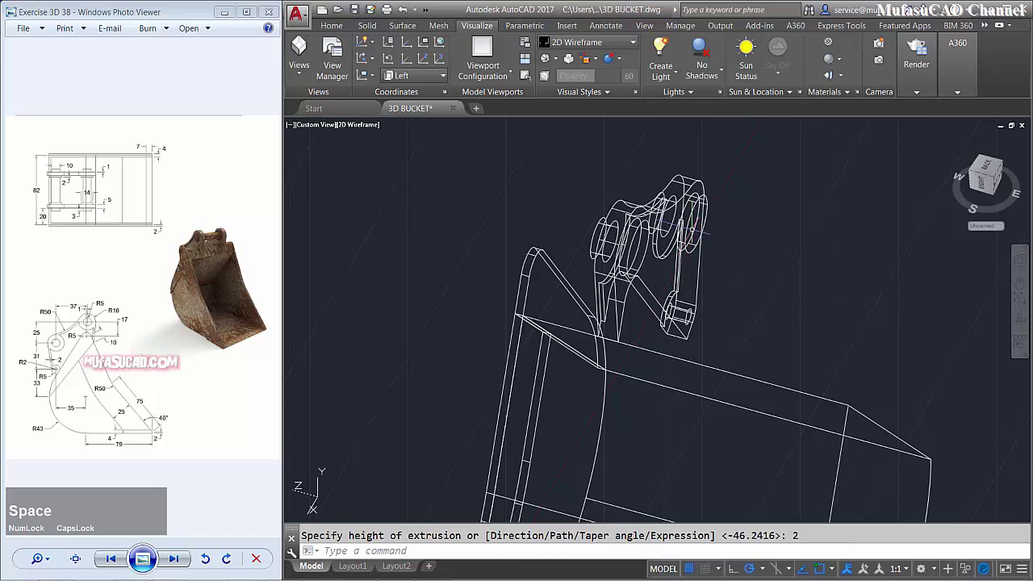
- Draw a circle of radius 5 centred on the inner end face of each of the two inner bosses
scroll(744, 236, up, 3)
text(c)
key(space)
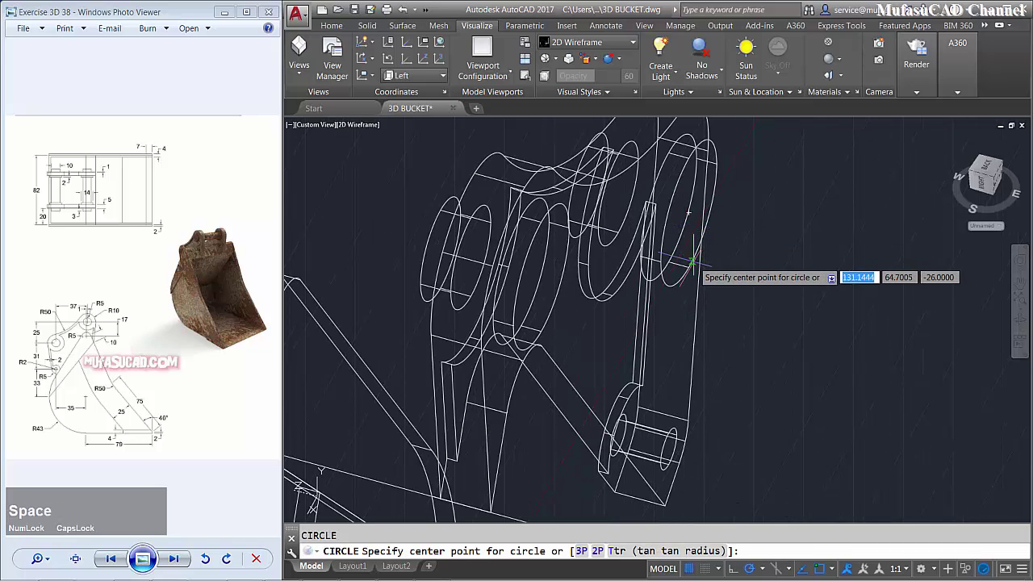
click(685, 225)
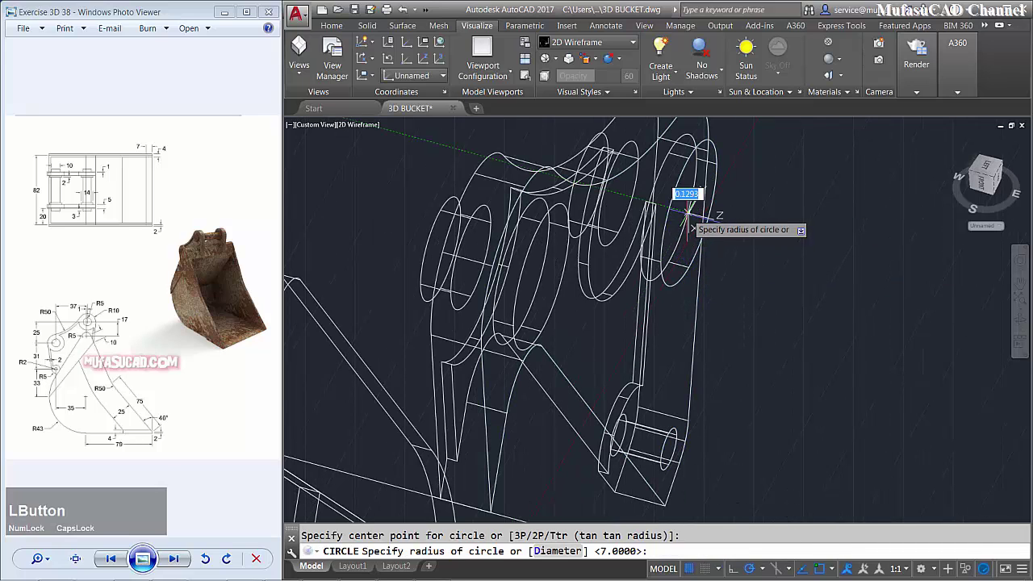
text(5)
key(space)
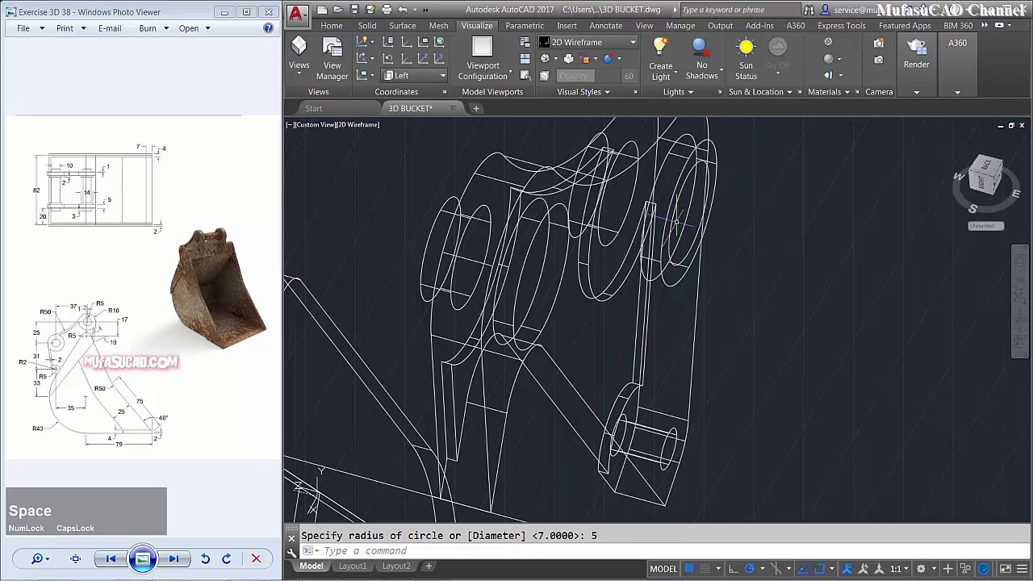
key(space)
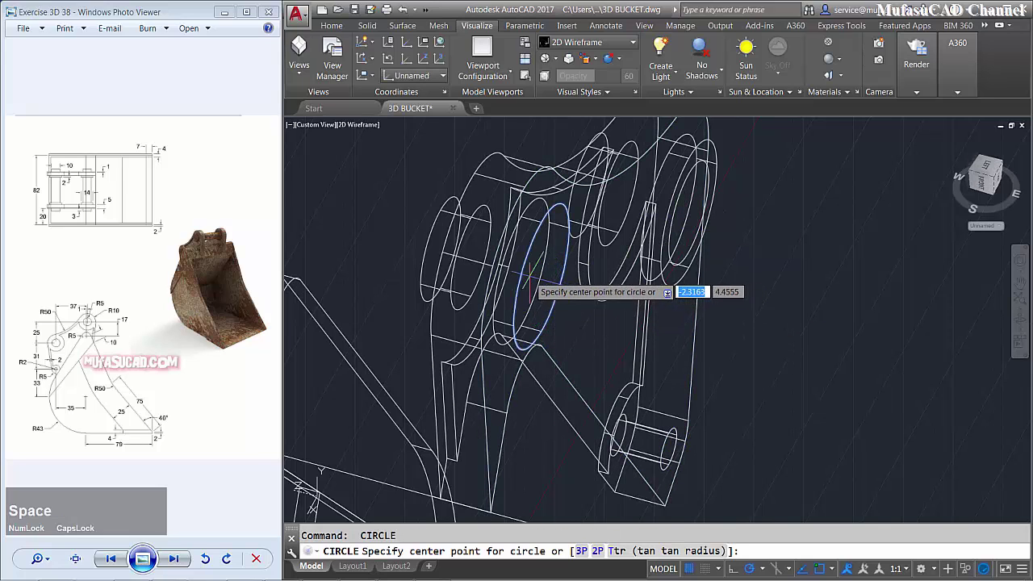
click(548, 278)
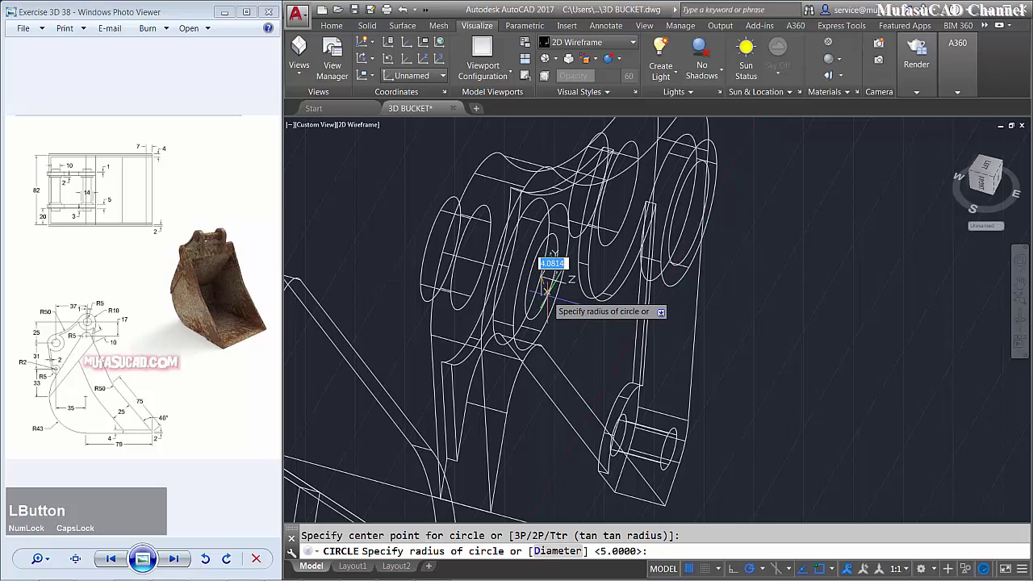
key(space)
- Switch the model to the Front view to see the bracket against the bucket's full width
scroll(511, 236, down, 5)
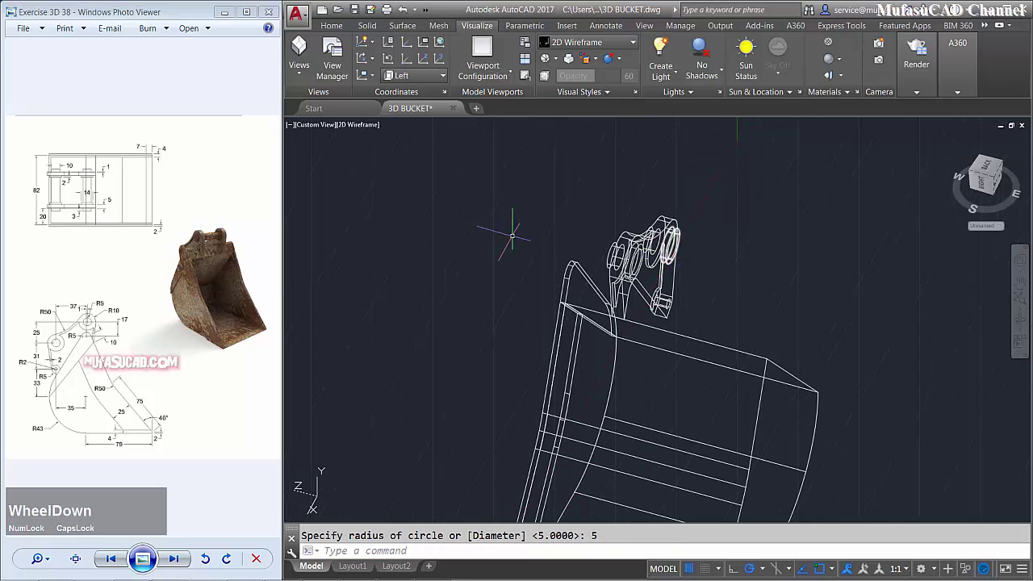
click(316, 125)
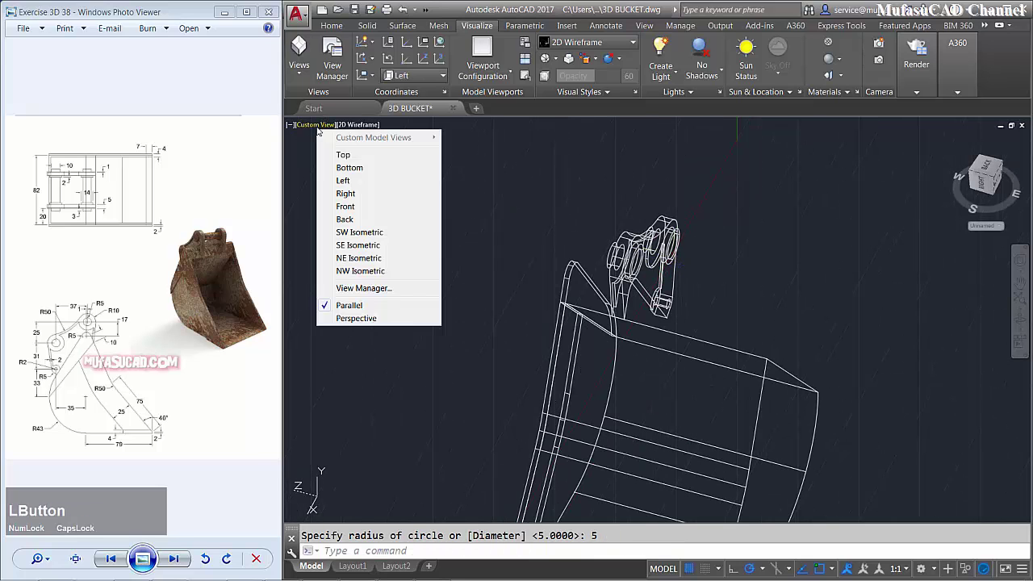
click(360, 210)
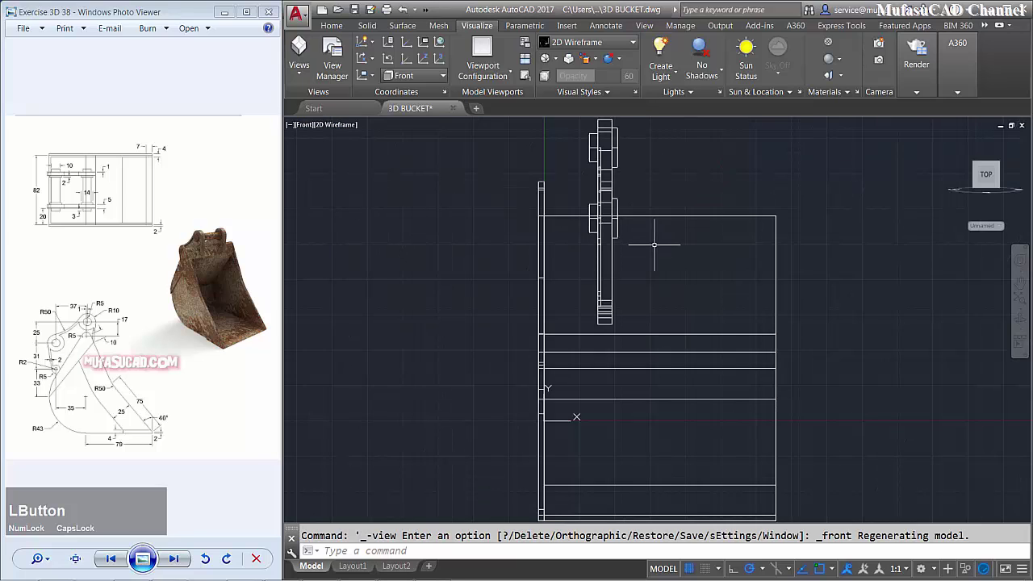
- Mirror the bracket with its bosses and pins and the bucket's side plate about the vertical midline of the bucket's width, keeping the originals
text(M)
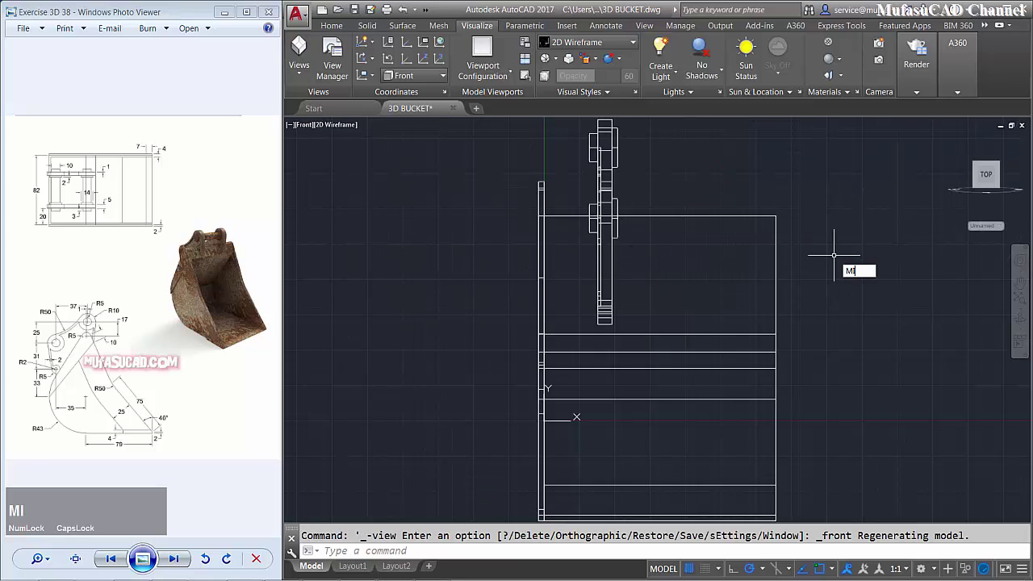
text(I)
key(space)
scroll(633, 177, down, 2)
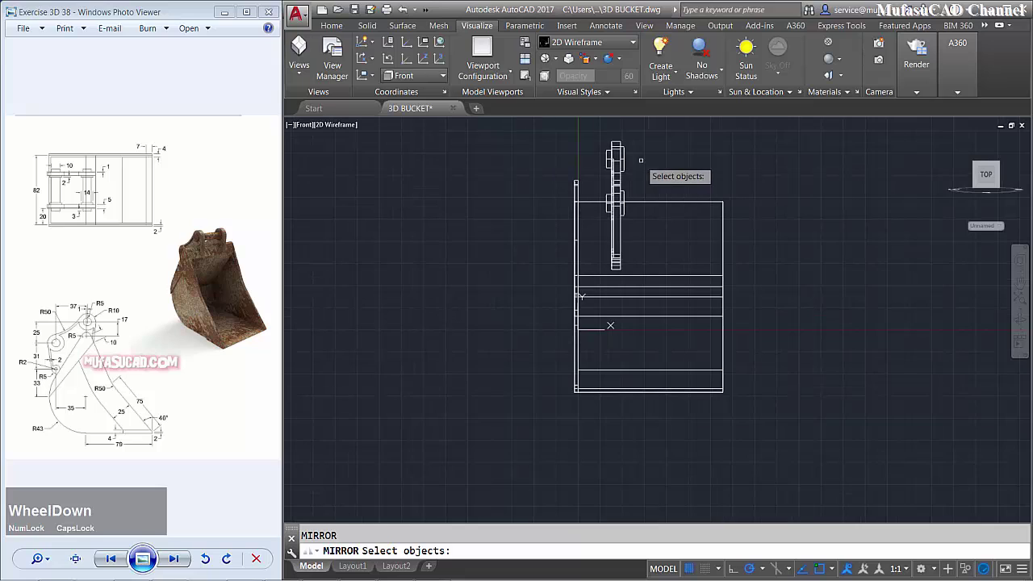
click(635, 146)
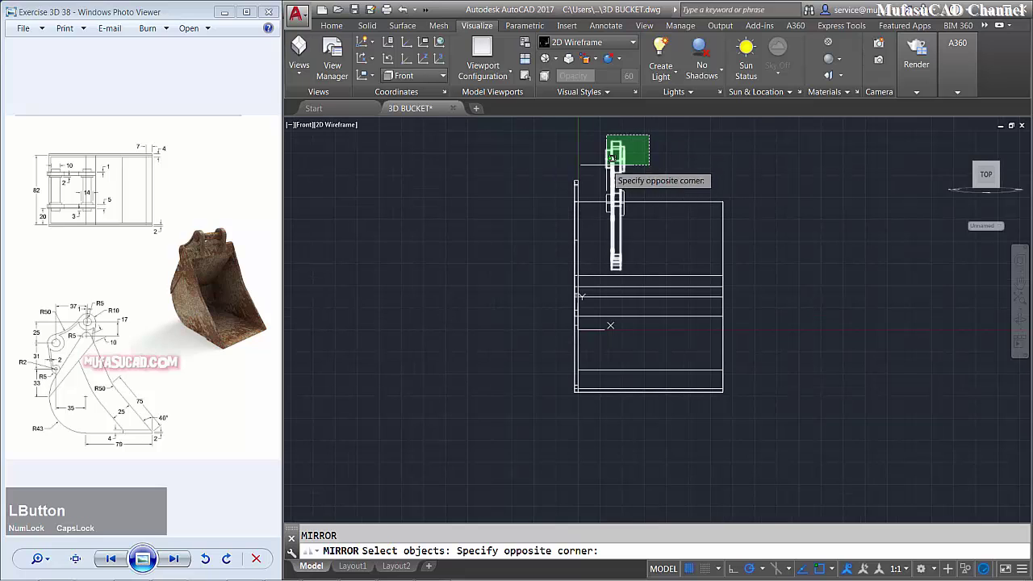
click(596, 198)
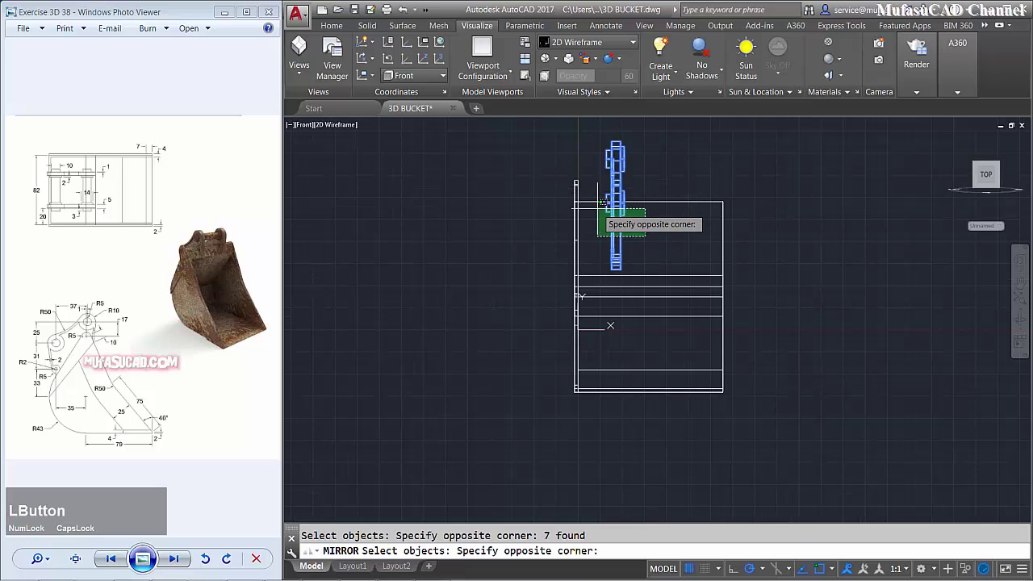
click(605, 213)
click(632, 246)
click(608, 264)
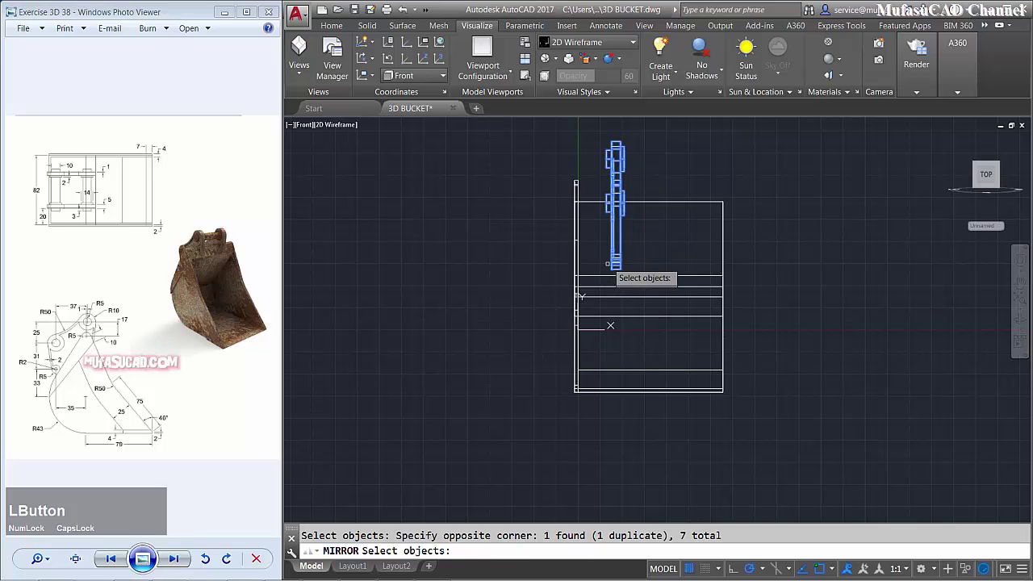
click(576, 172)
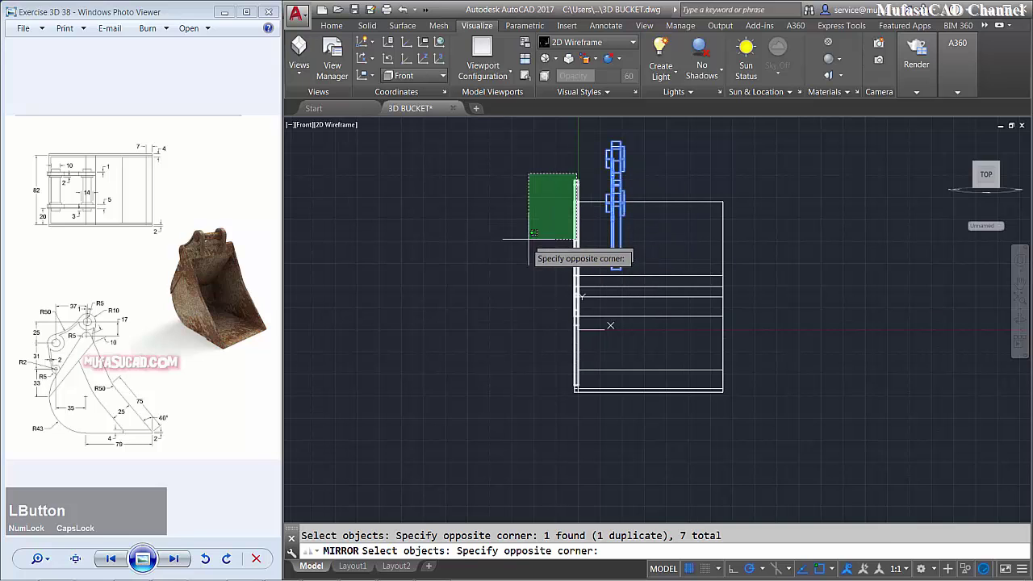
click(499, 418)
key(space)
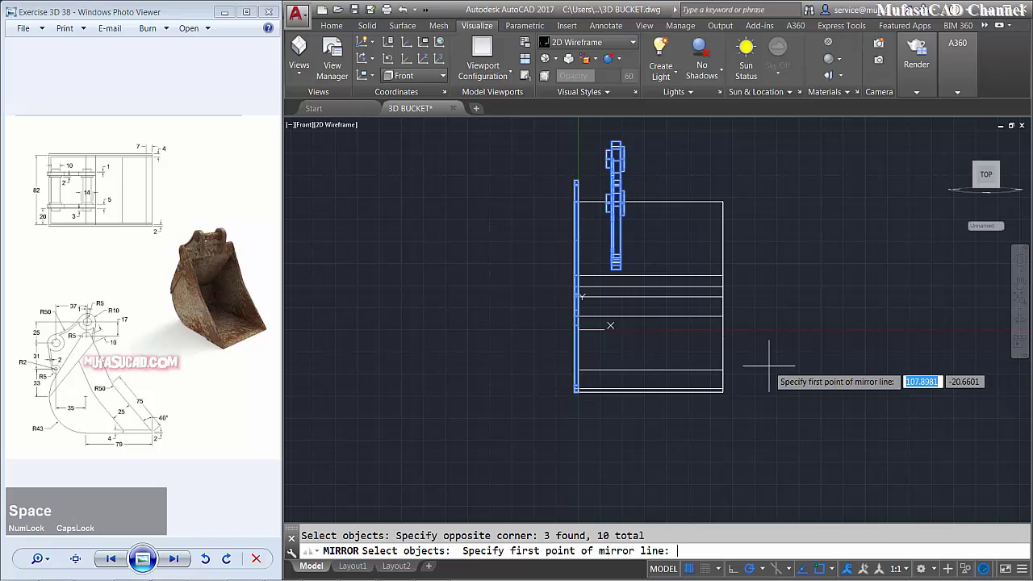
click(651, 202)
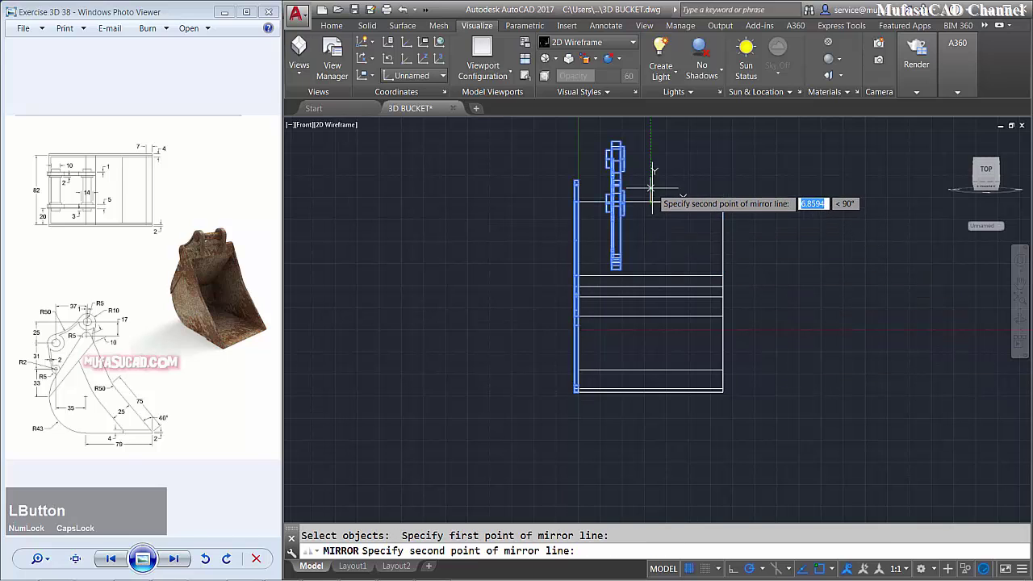
click(654, 179)
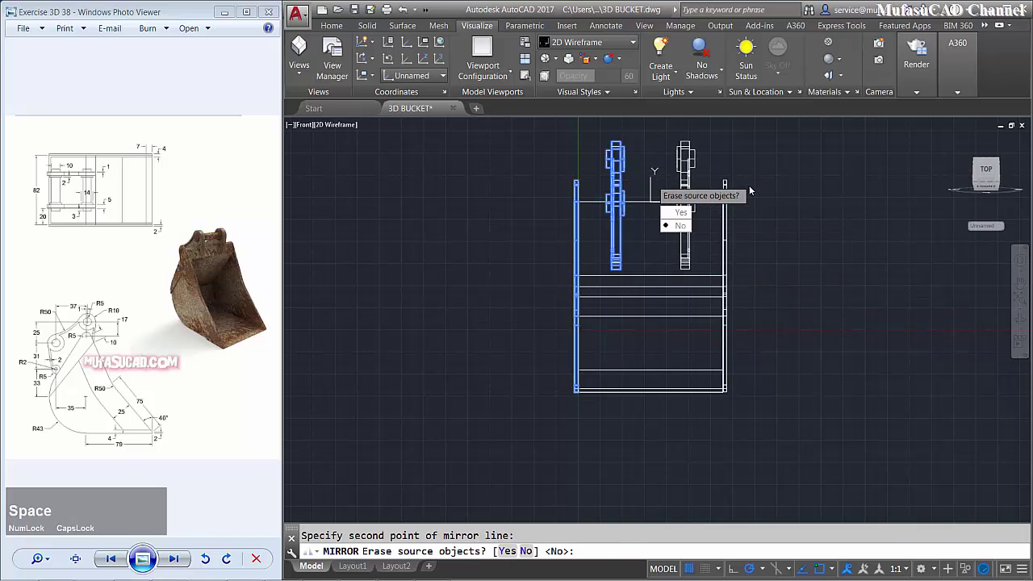
key(space)
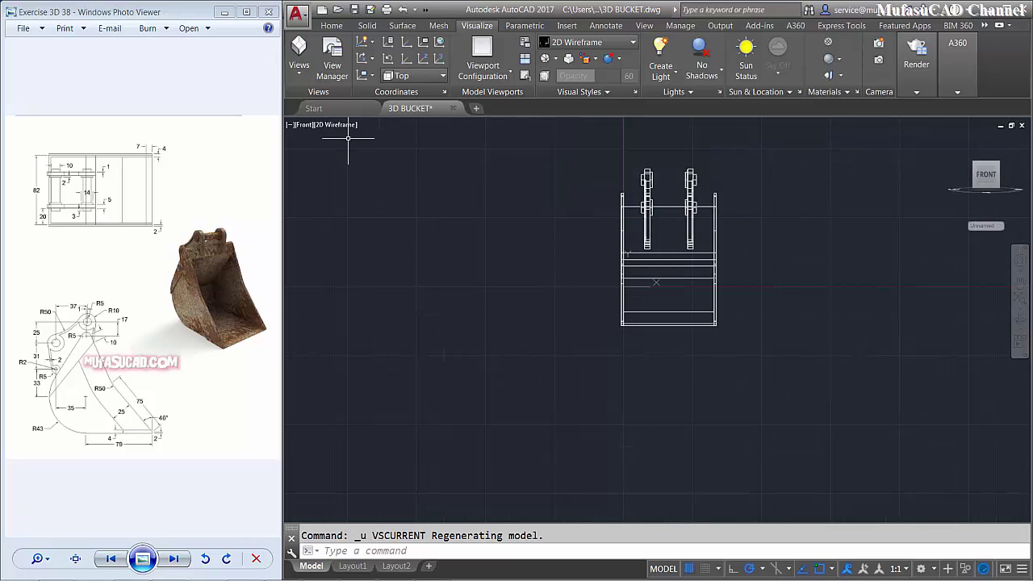
- Show the model in the Realistic visual style and inspect the mirrored brackets and side plates in 3D
click(339, 125)
click(374, 193)
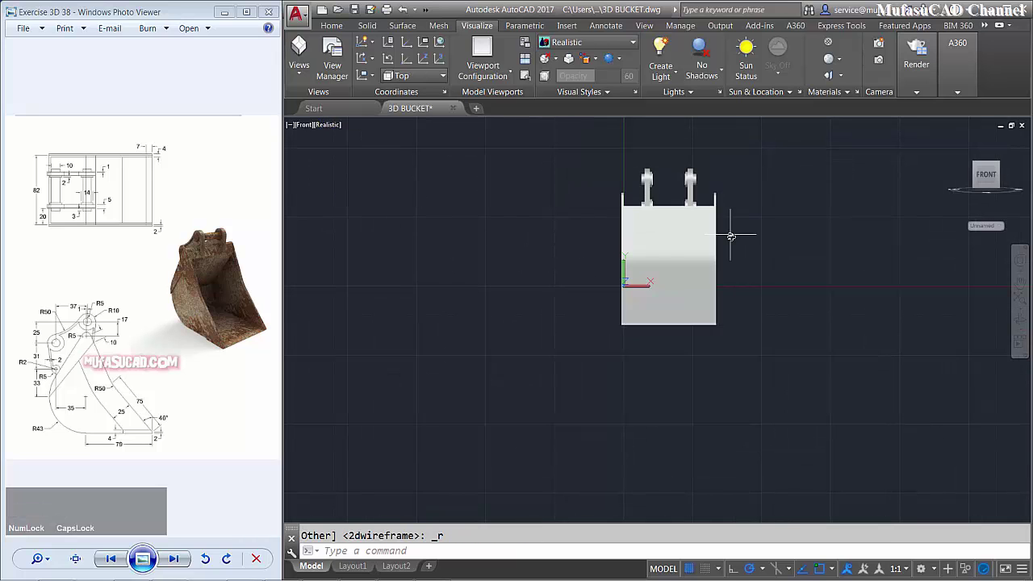
mouse_move(729, 231)
shift+middle_down()
mouse_move(689, 279)
mouse_move(699, 331)
shift+middle_up()
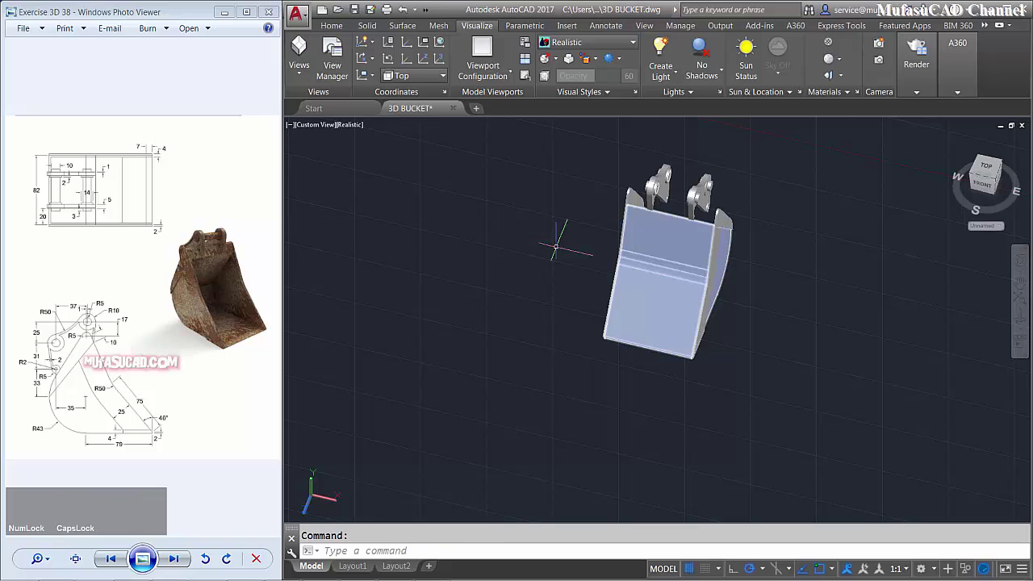
- In 2D Wireframe, extrude the upper end face of one side plate across the bucket's width to the opposite side plate
click(347, 125)
click(380, 152)
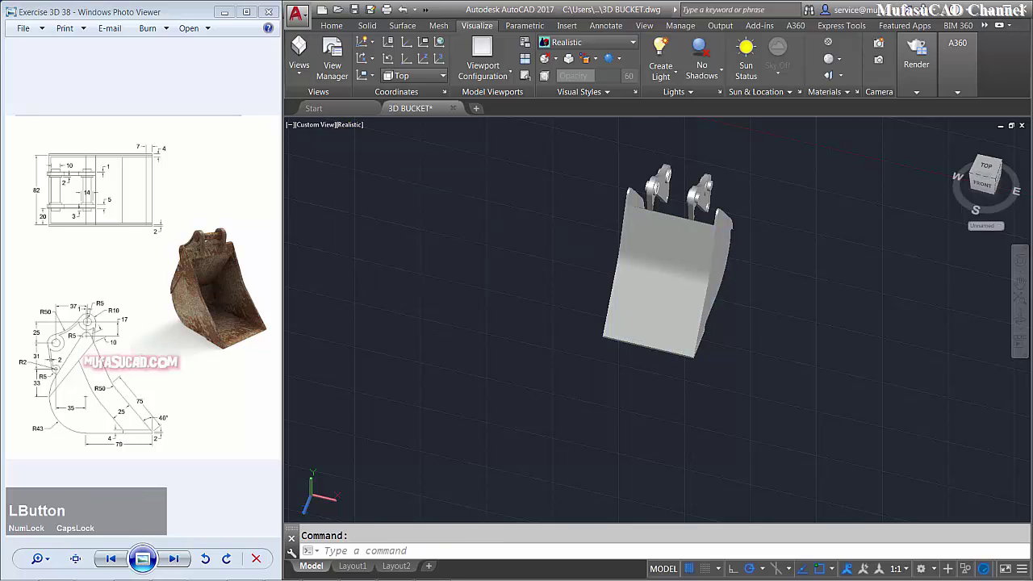
scroll(678, 197, up, 5)
text(EX)
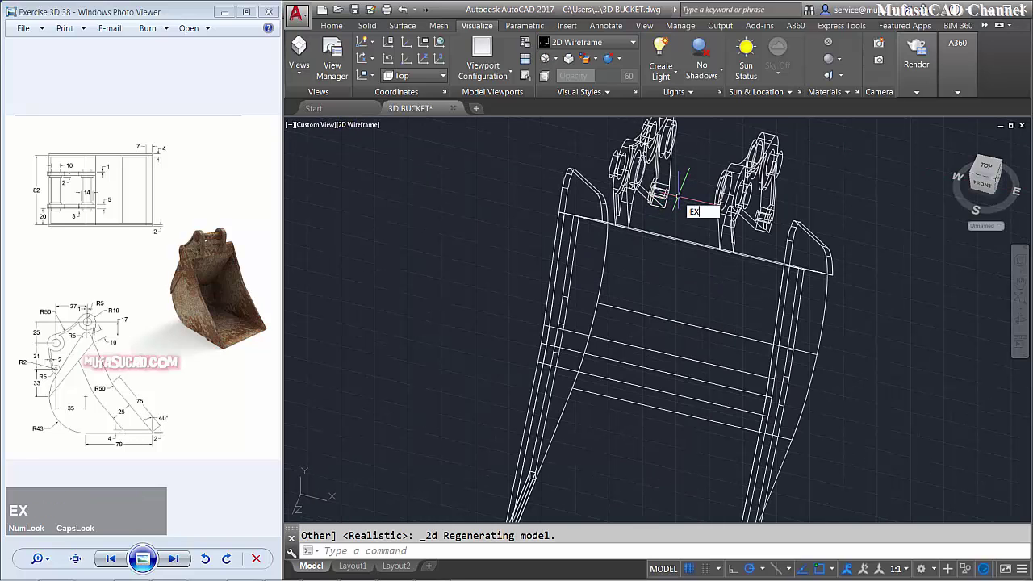
text(T)
key(space)
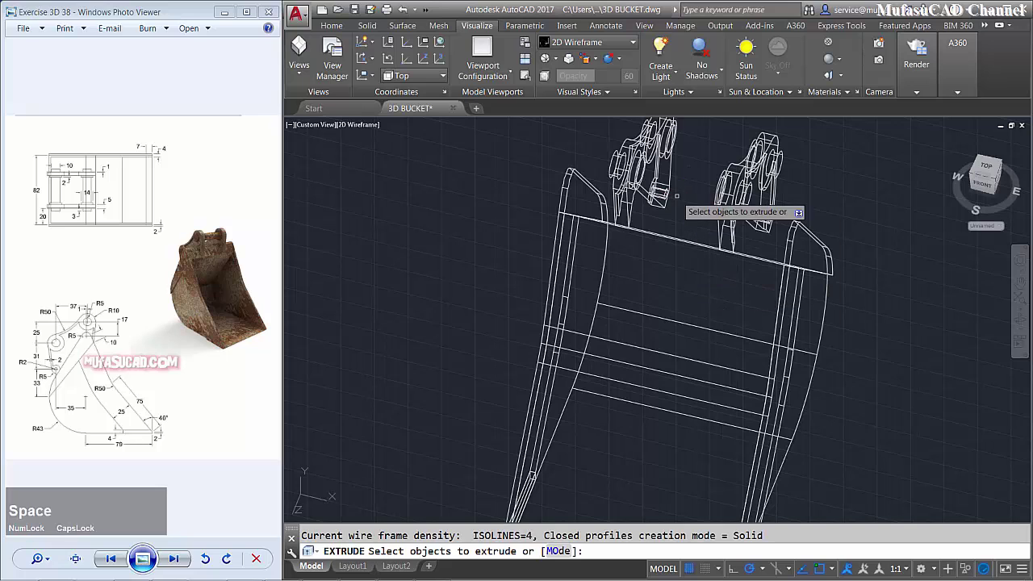
ctrl+click(586, 201)
key(space)
scroll(799, 230, up, 3)
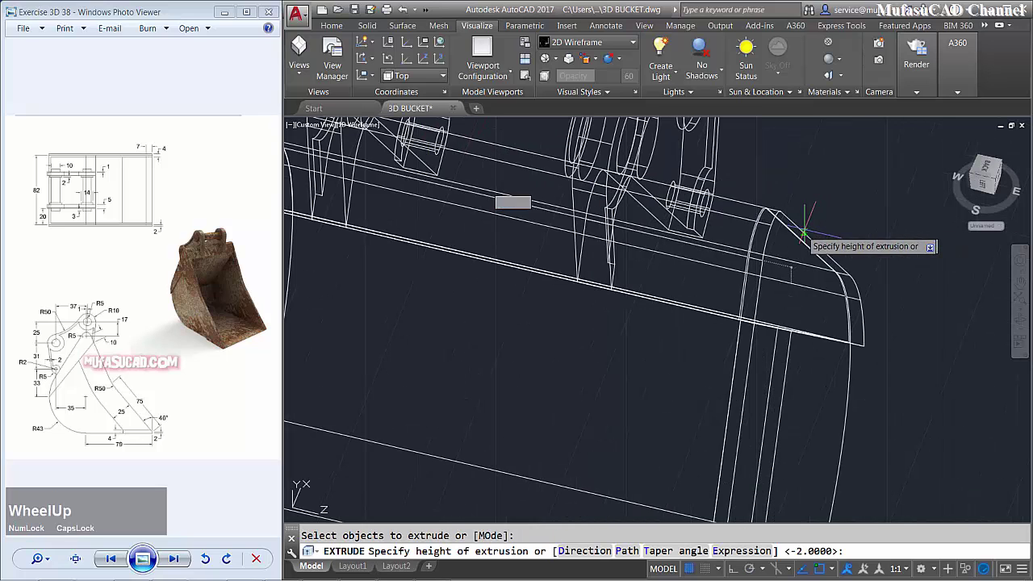
click(750, 257)
scroll(615, 204, down, 4)
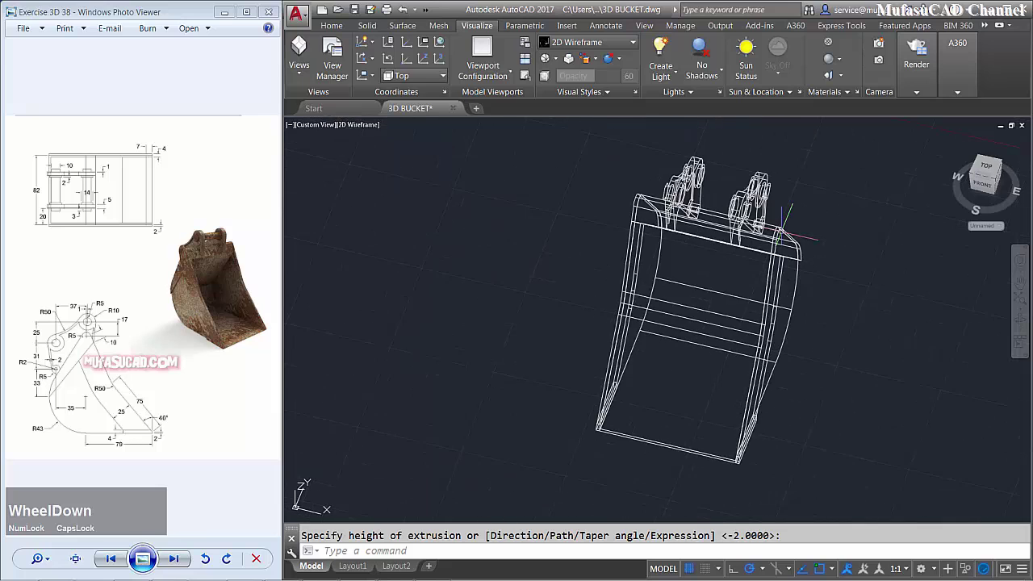
scroll(615, 205, up, 1)
scroll(615, 205, down, 1)
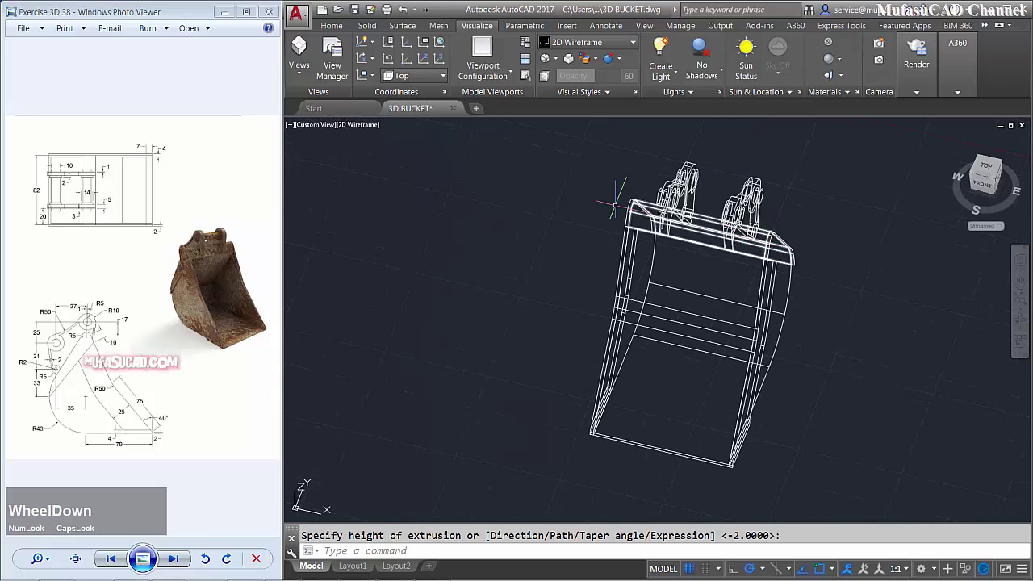
- Display the model in the Realistic visual style and orient it to show the bucket's front faces
click(361, 126)
click(393, 193)
shift+middle_drag(776, 289, 847, 258)
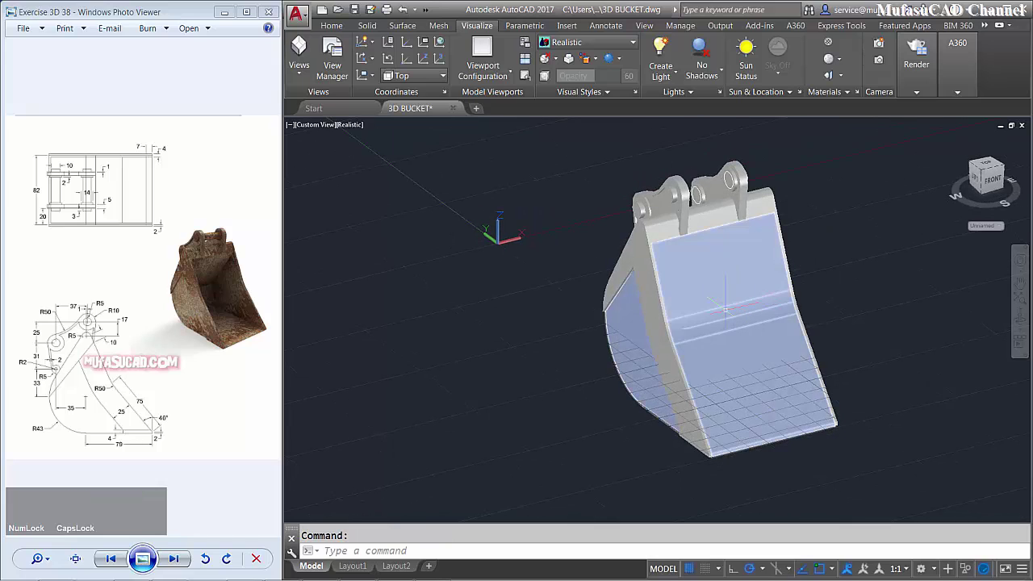
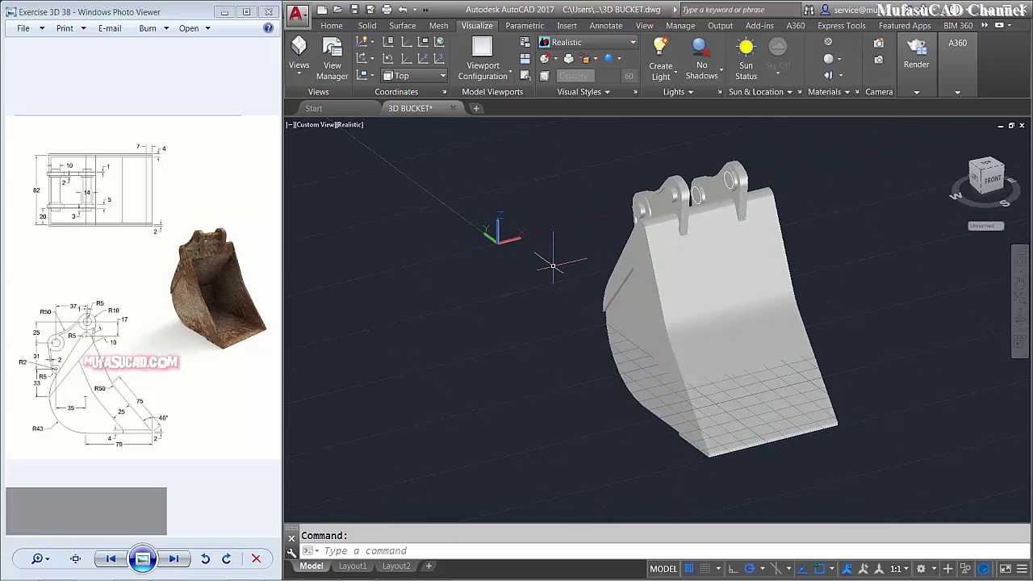
- Start a SOLIDEDIT body Shell on the main bucket solid
text(SOLIDFILL)
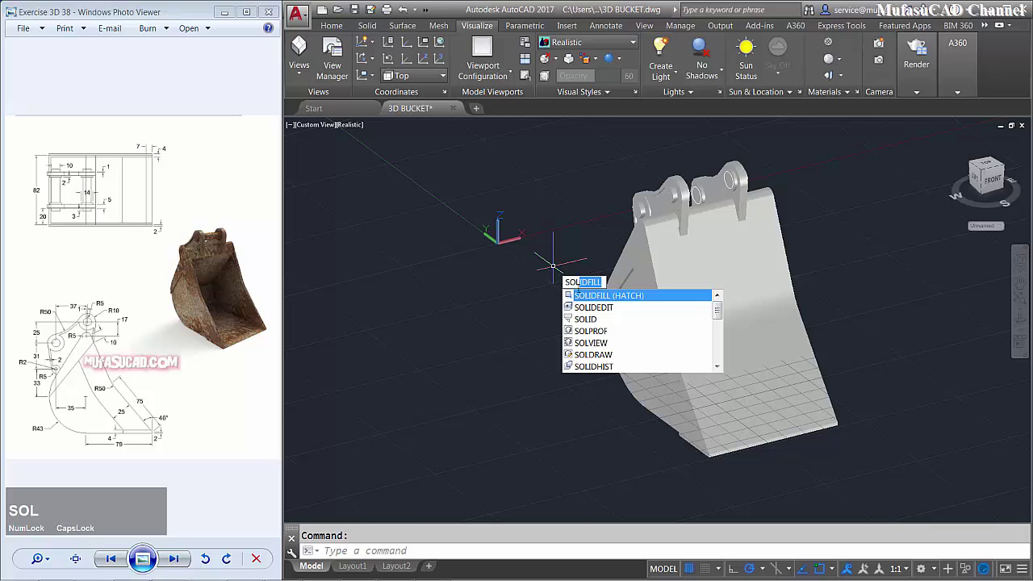
click(603, 307)
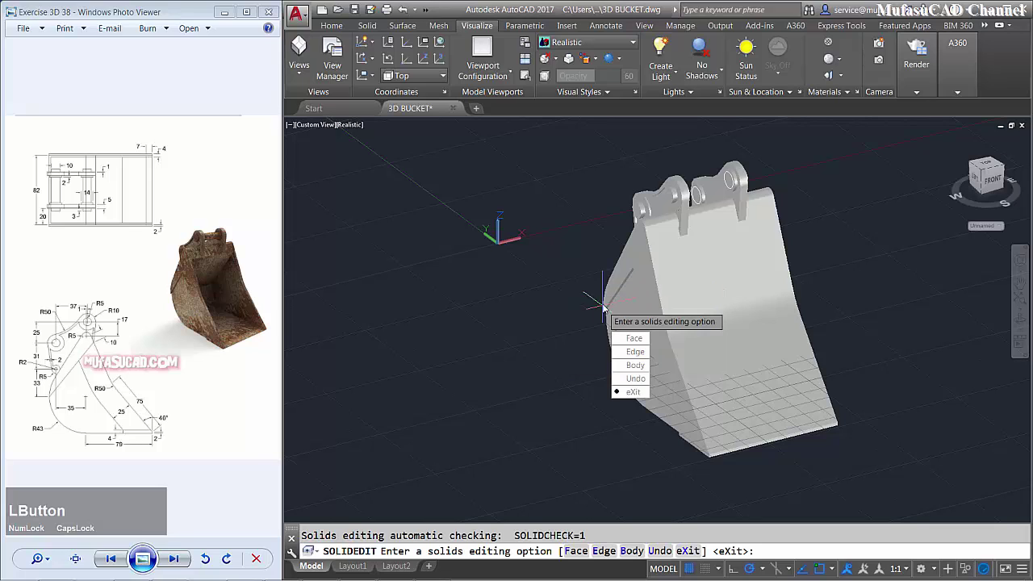
click(634, 366)
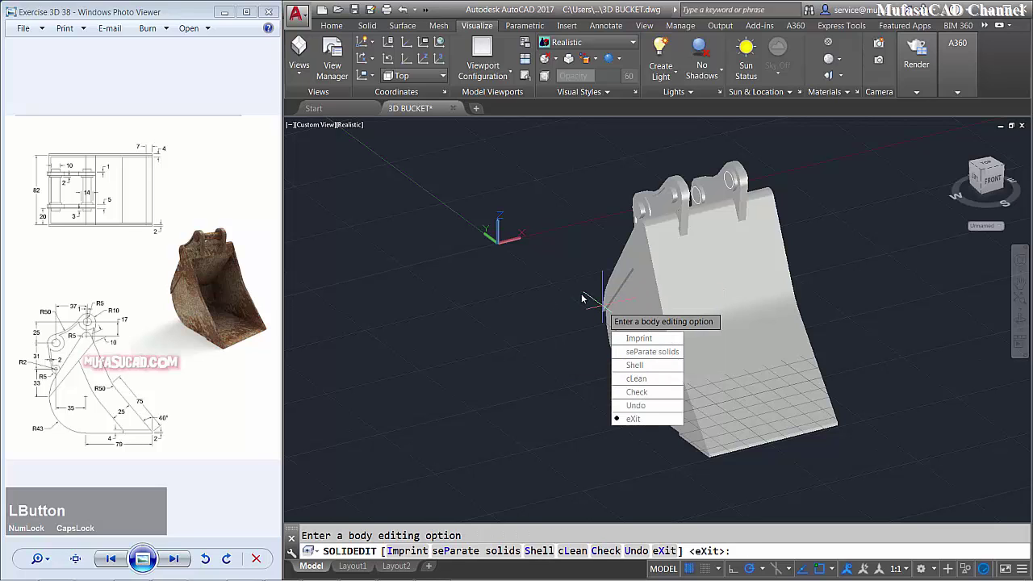
click(634, 367)
click(721, 301)
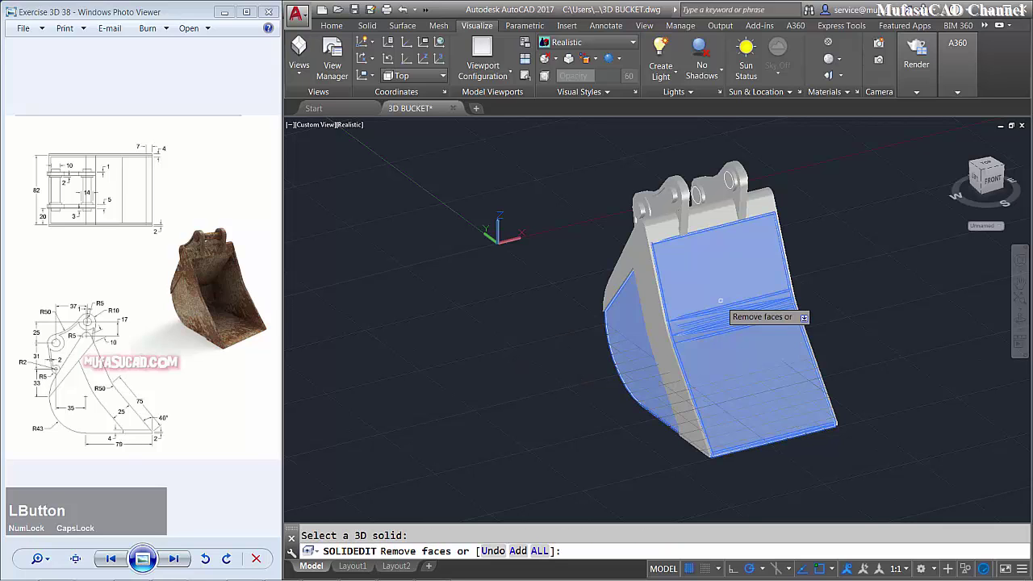
- Clear the shell's face selection and add all faces of the bucket solid back to it
right_click(720, 306)
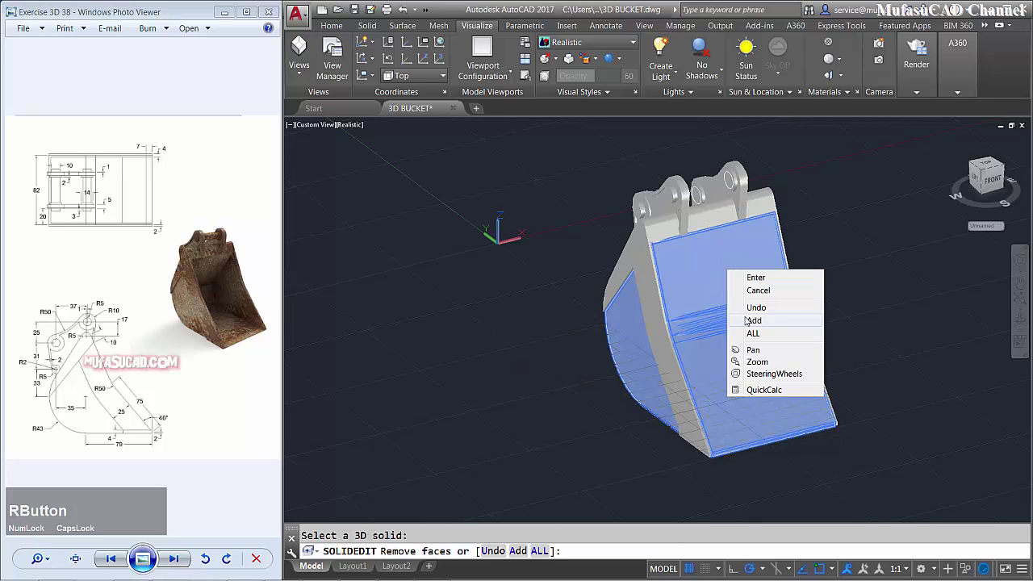
click(755, 309)
right_click(734, 280)
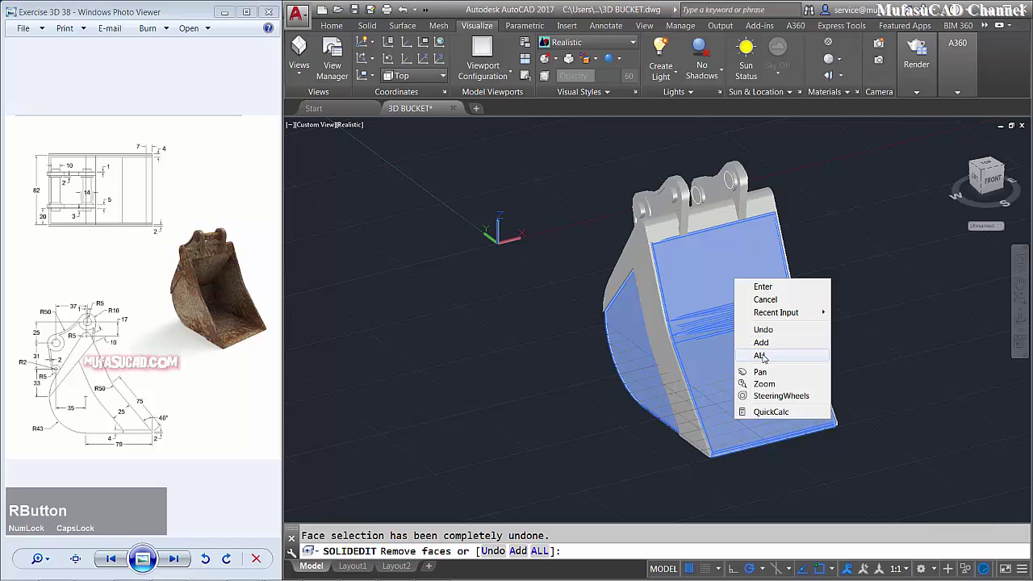
click(762, 358)
right_click(734, 276)
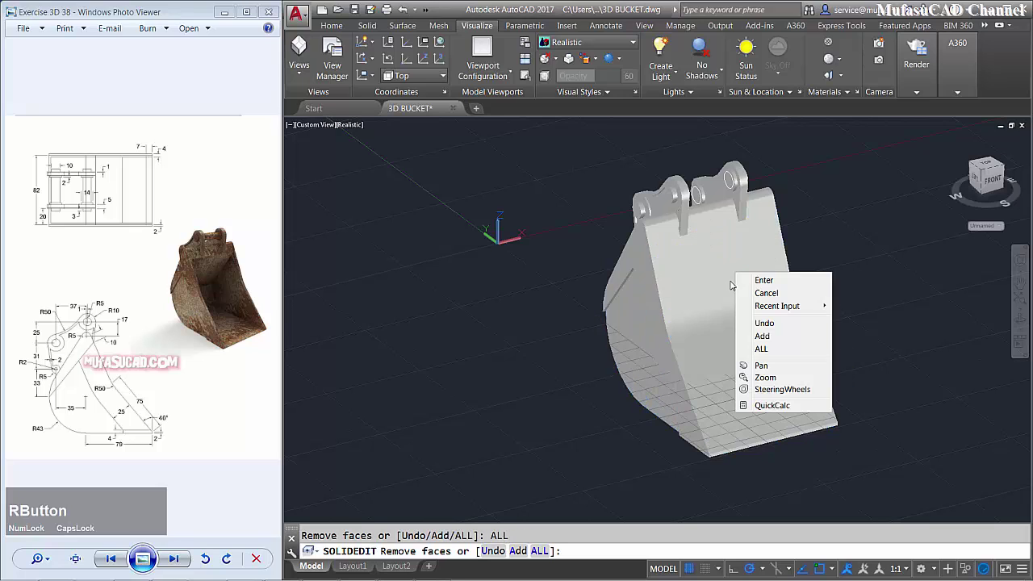
click(759, 338)
right_click(745, 349)
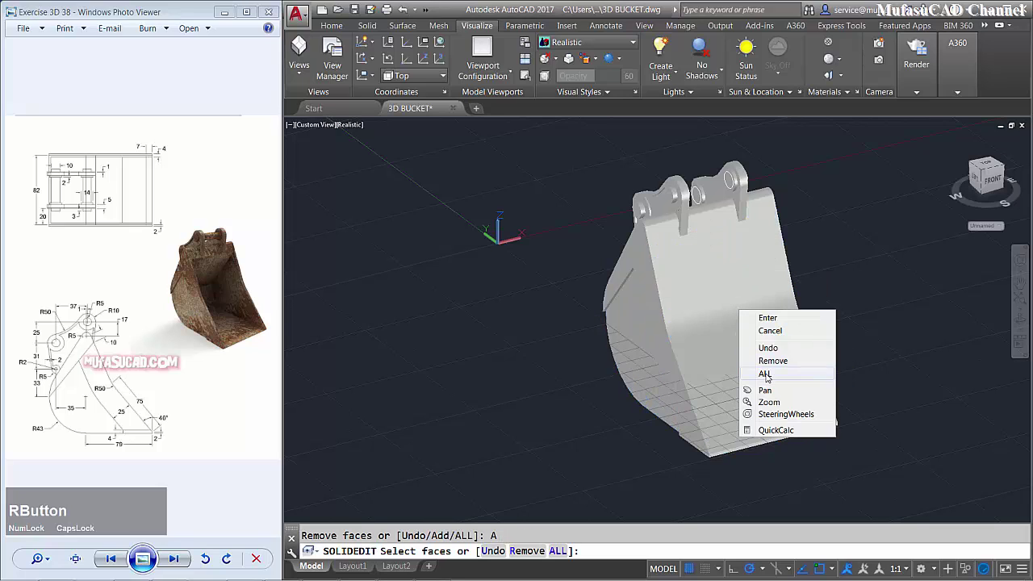
click(766, 374)
- Remove the front opening faces from the shell selection and hollow the bucket solid with a shell offset of 2
right_click(730, 295)
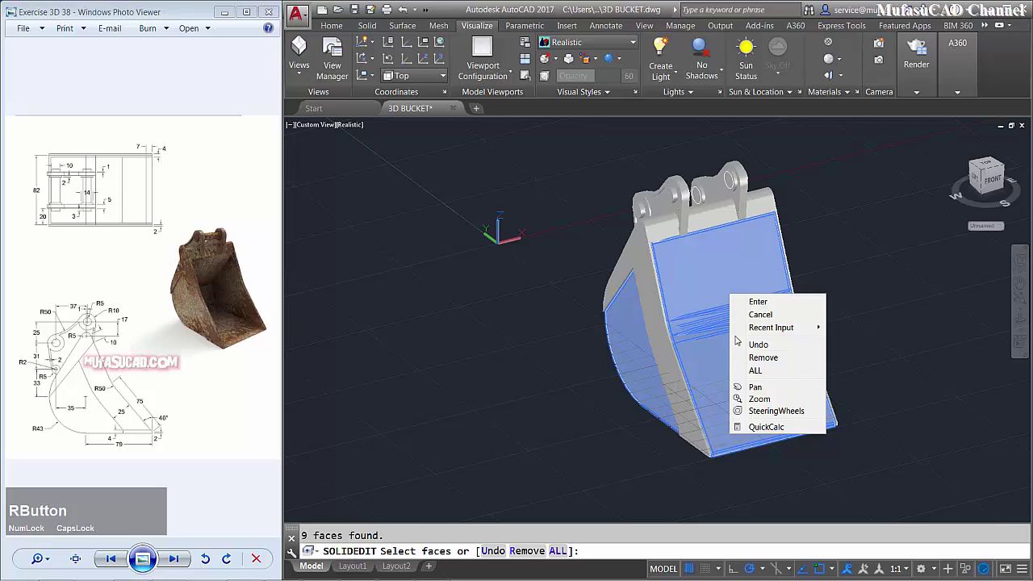
click(764, 359)
click(747, 368)
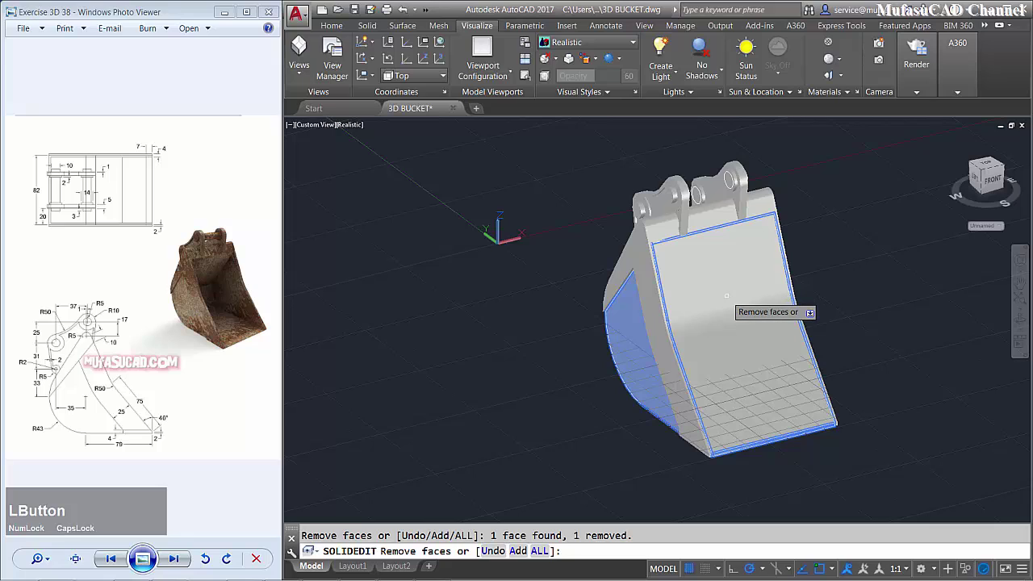
key(space)
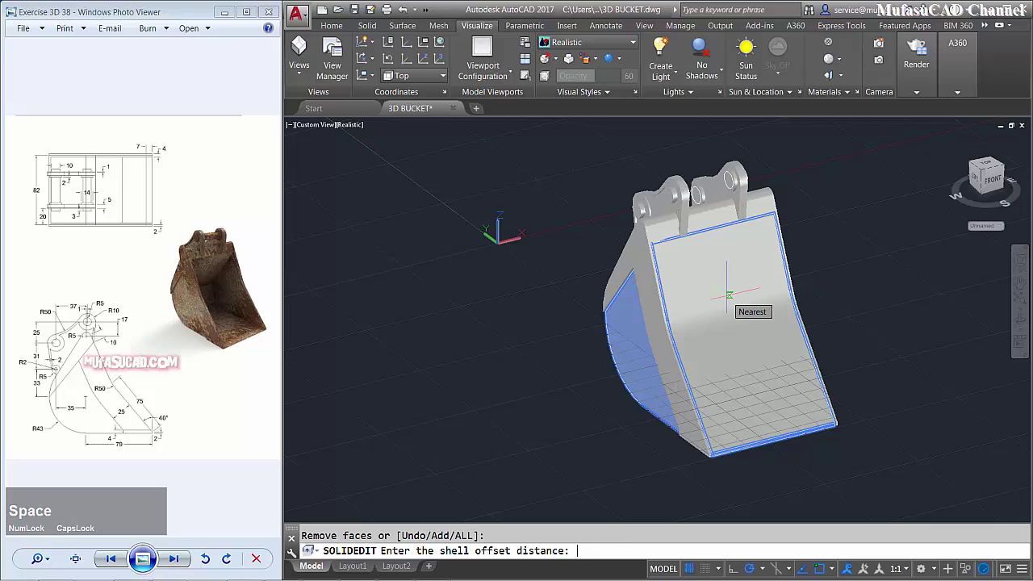
text(2)
key(space)
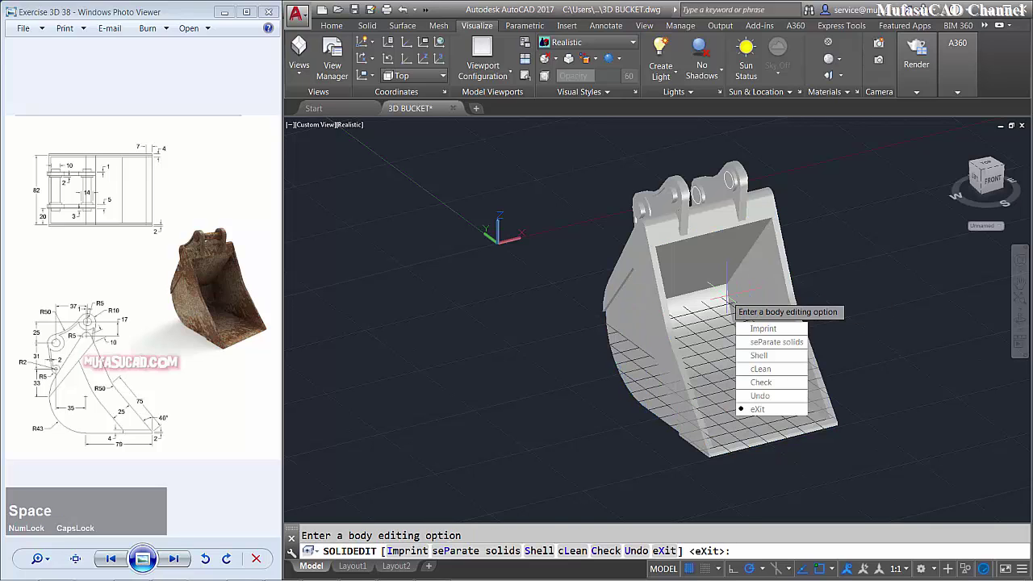
key(space)
key(space)
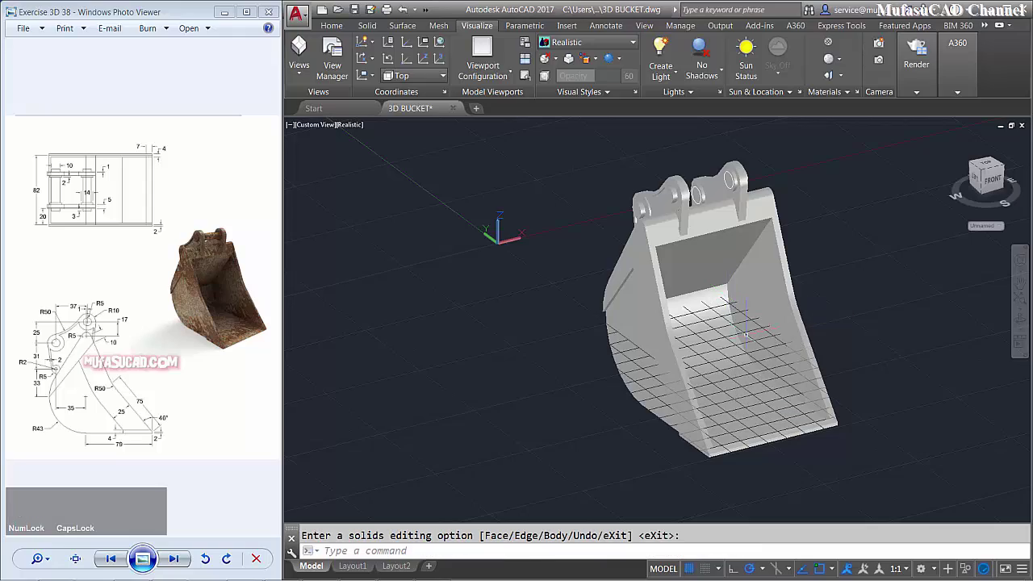
- Display the model in the 2D Wireframe visual style from the Left view, framing the bucket's front lip corner
shift+middle_drag(727, 302, 746, 338)
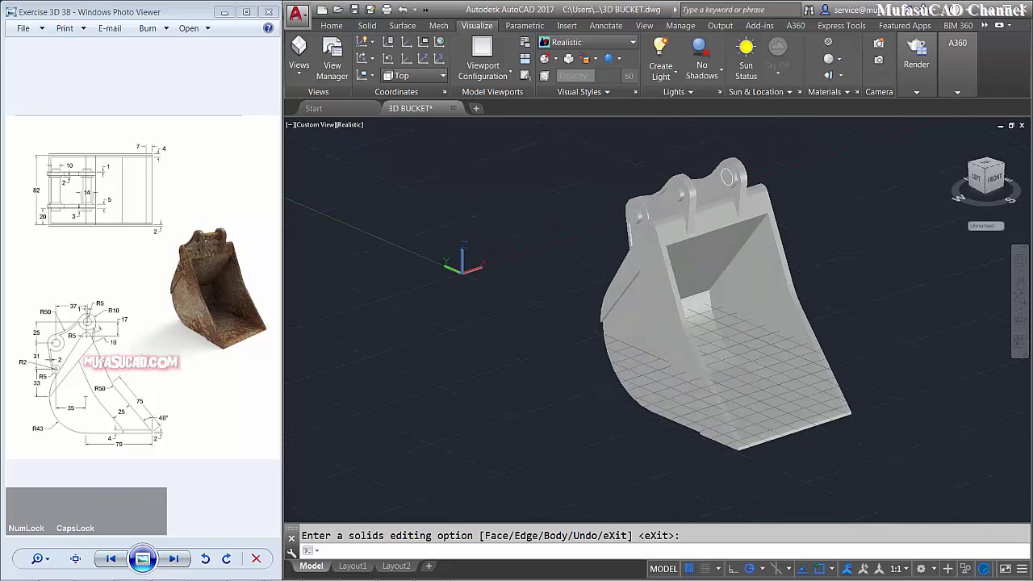
click(352, 125)
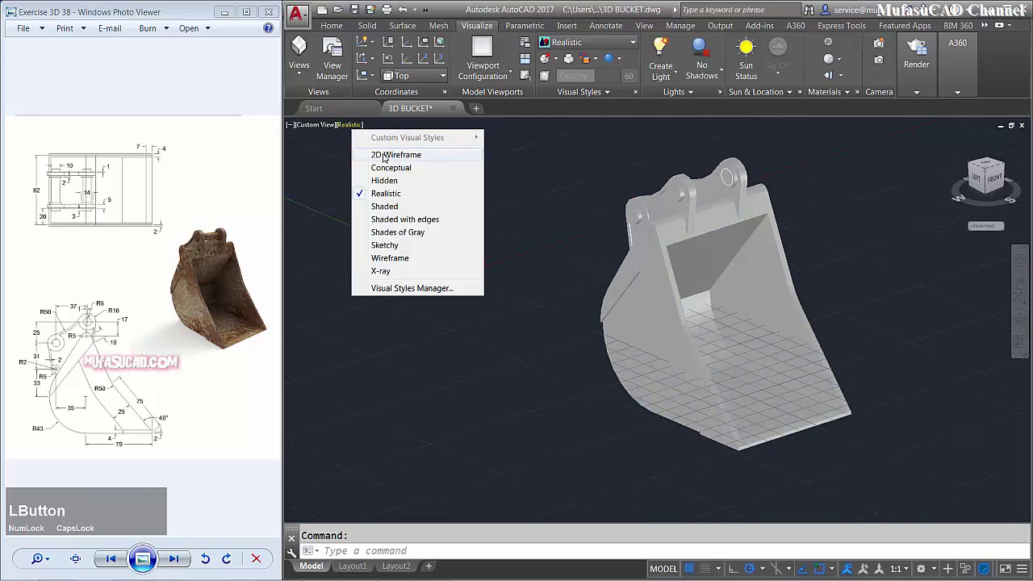
click(385, 156)
click(328, 126)
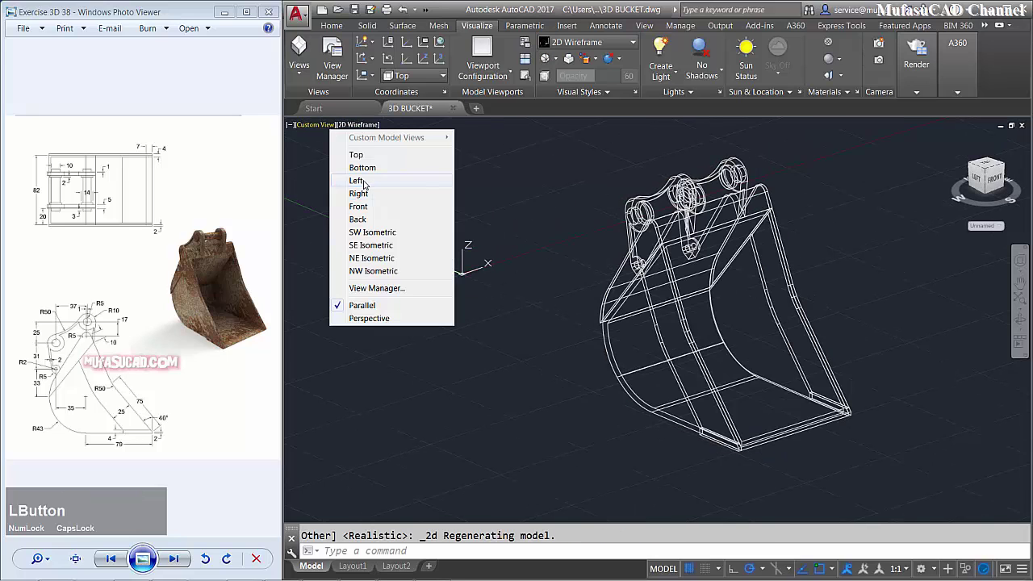
click(356, 180)
scroll(746, 396, up, 6)
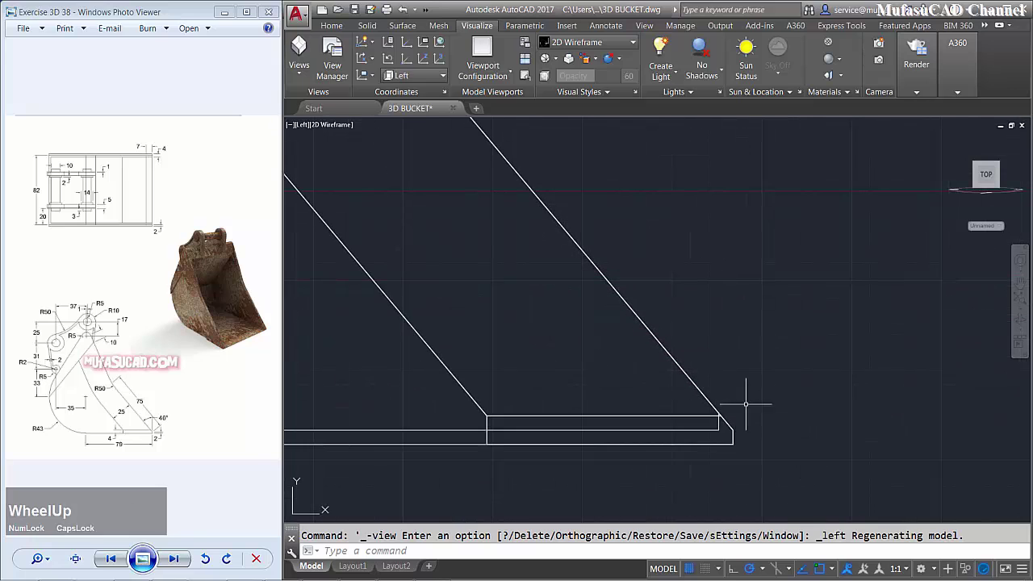
- Slice the bucket solid along a horizontal plane through the inner corner of the front lip, keeping both sides
text(L)
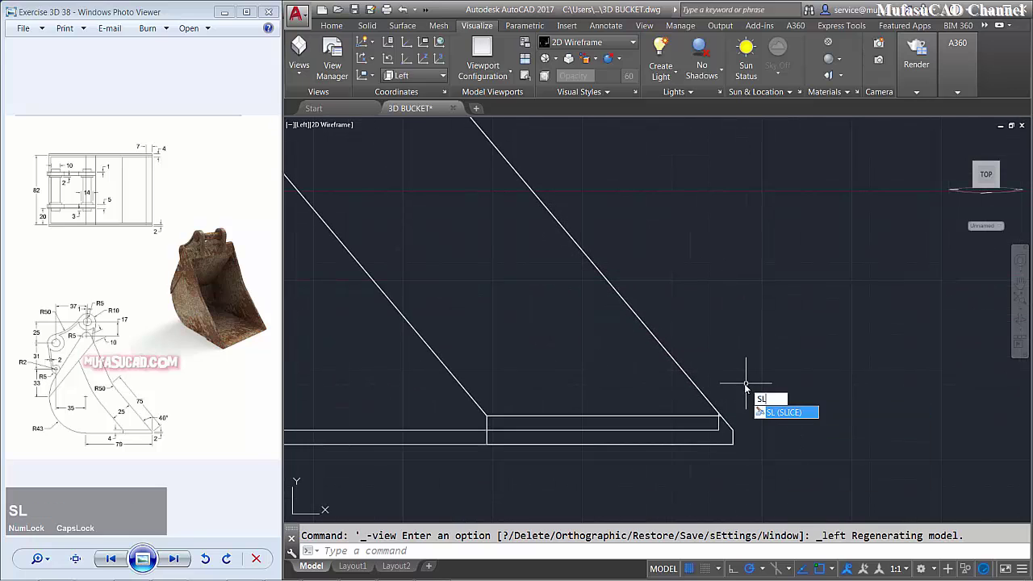
key(space)
click(464, 429)
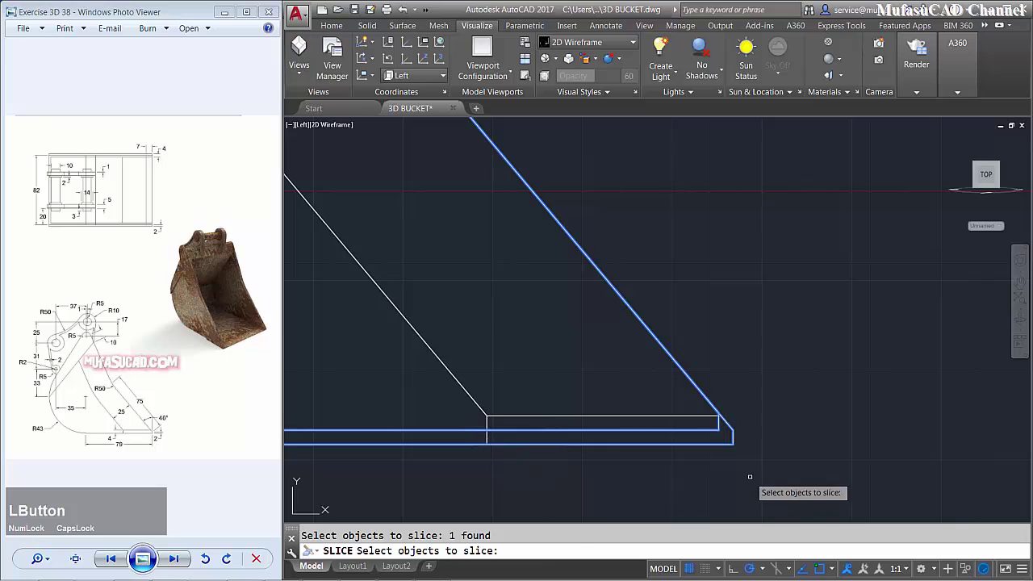
key(space)
click(721, 430)
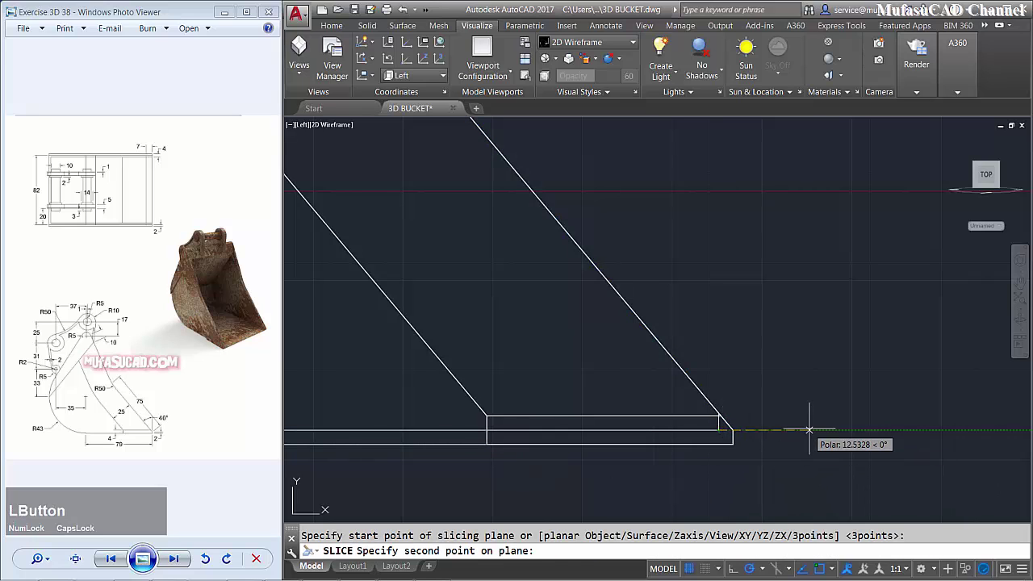
click(803, 432)
key(space)
- Slice the upper bucket piece along a vertical plane through the same inner lip corner, keeping both sides
key(space)
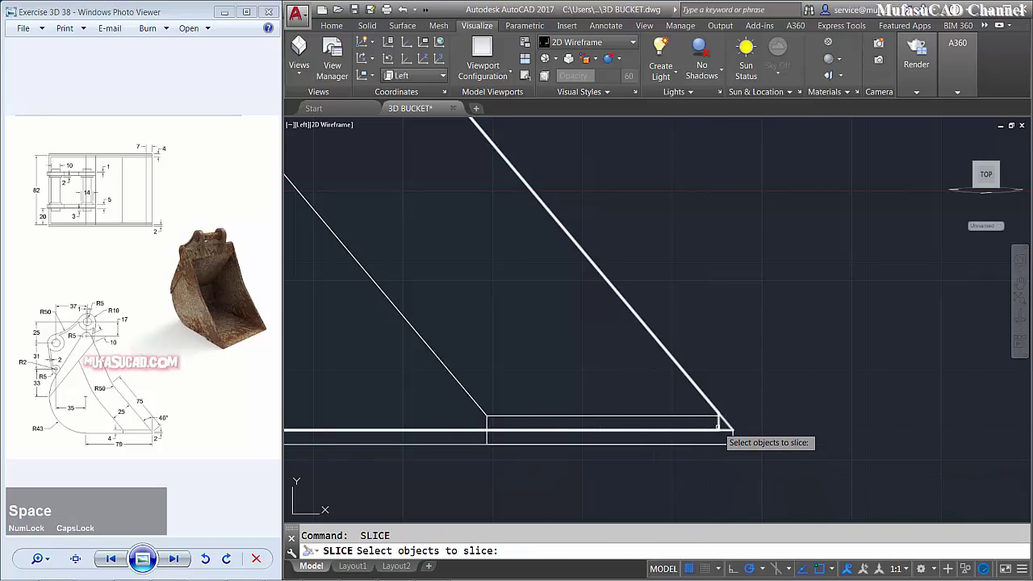
click(720, 429)
key(space)
click(723, 424)
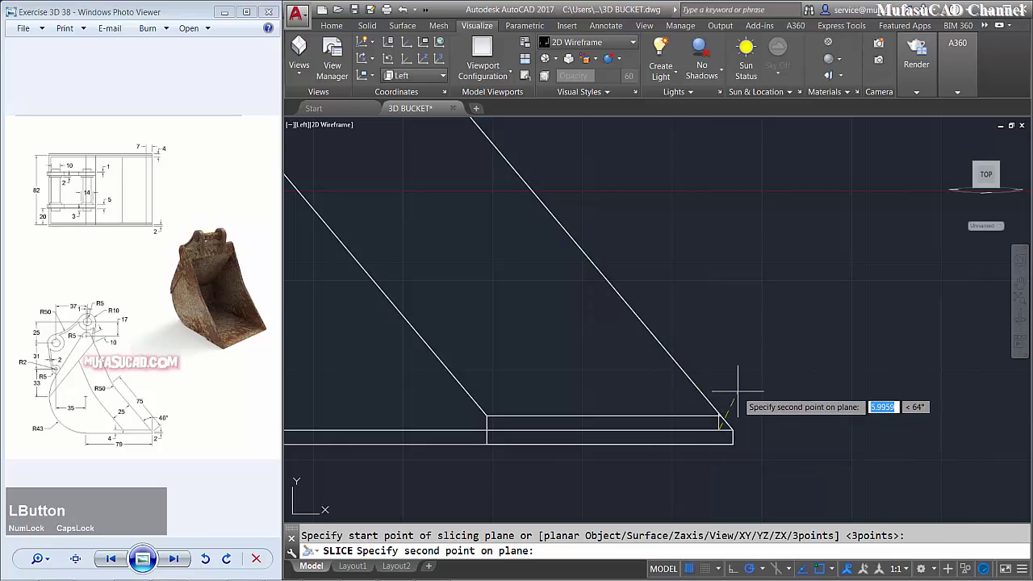
click(722, 352)
key(space)
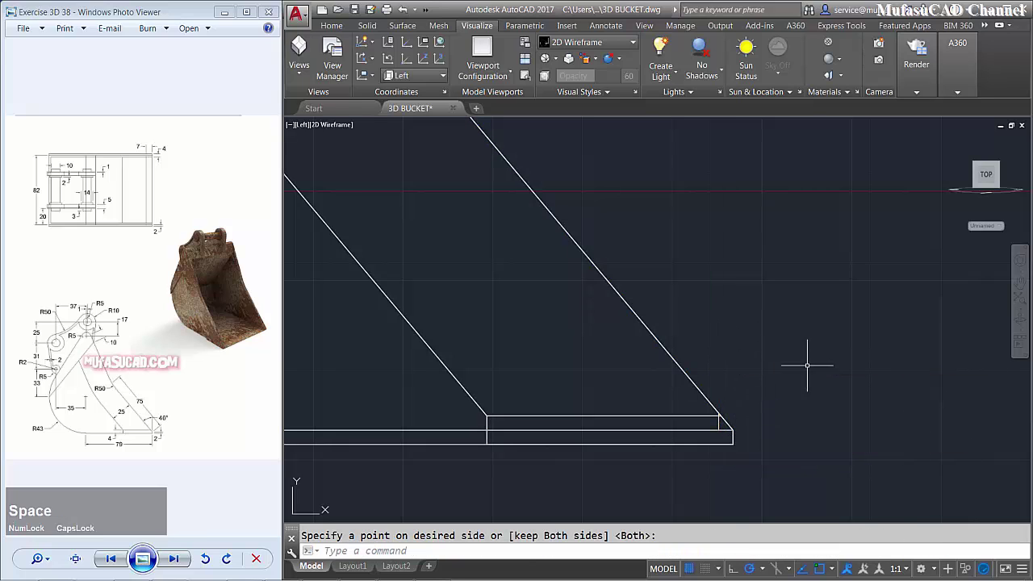
- From the Top view, slice the thin front strip at the inner face of the left side wall, keeping both sides
click(298, 127)
click(322, 153)
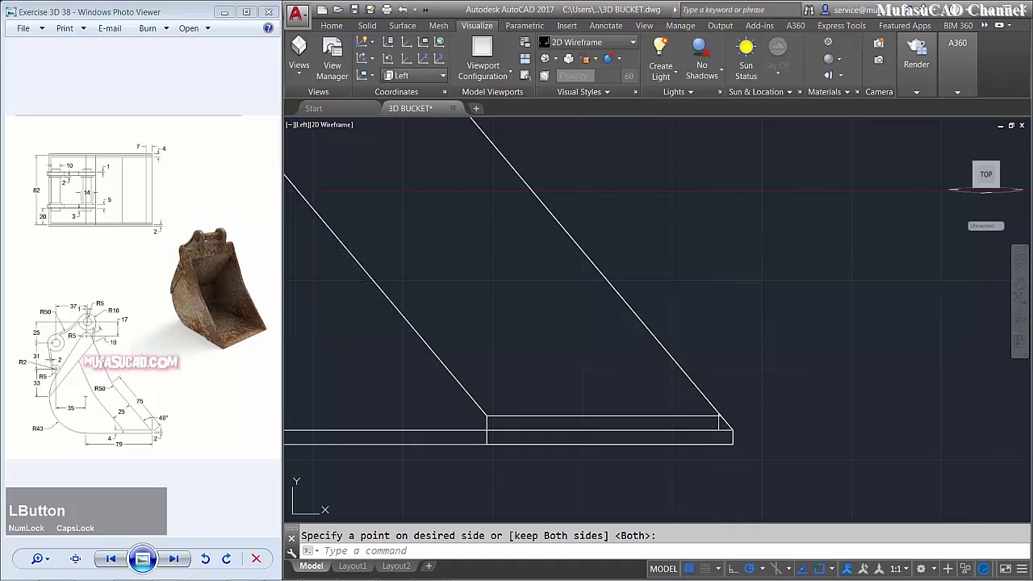
scroll(607, 412, up, 2)
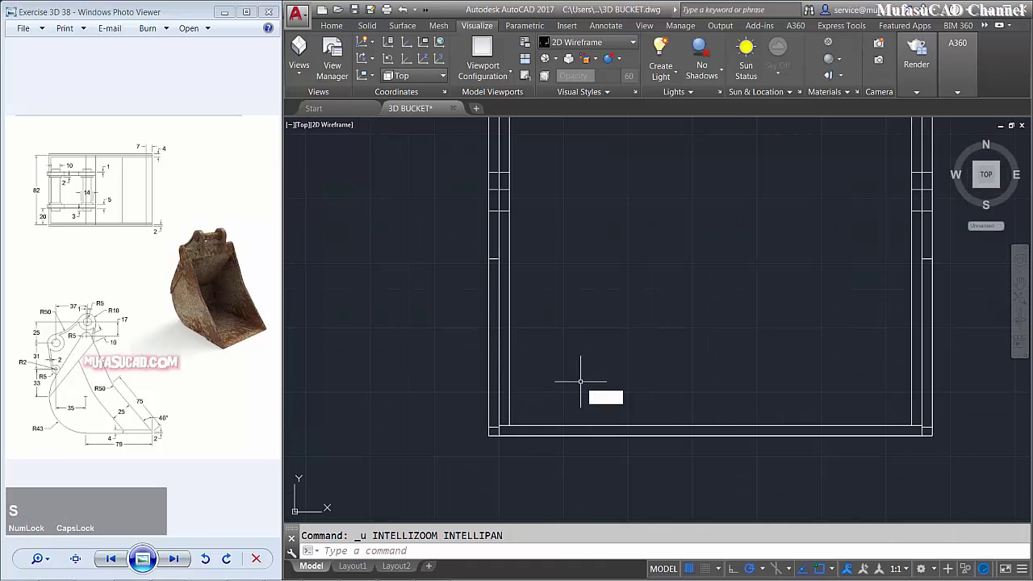
text(L)
key(space)
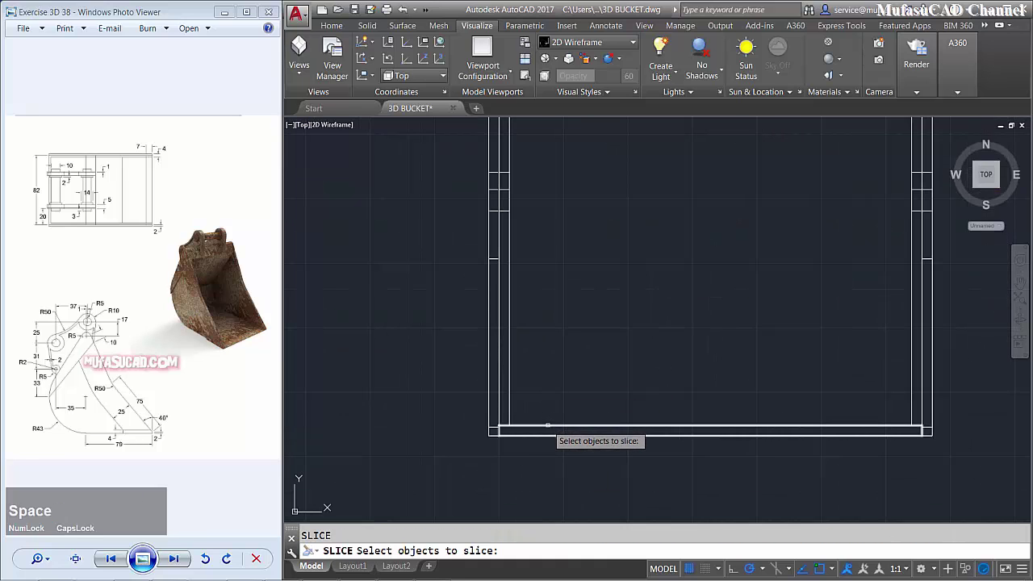
click(547, 425)
key(space)
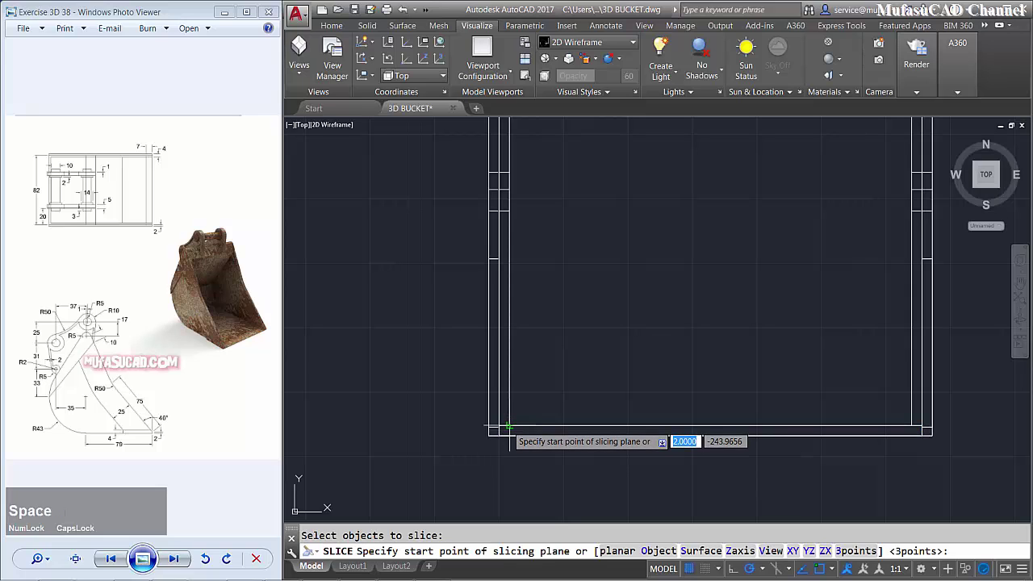
click(510, 426)
click(509, 457)
key(space)
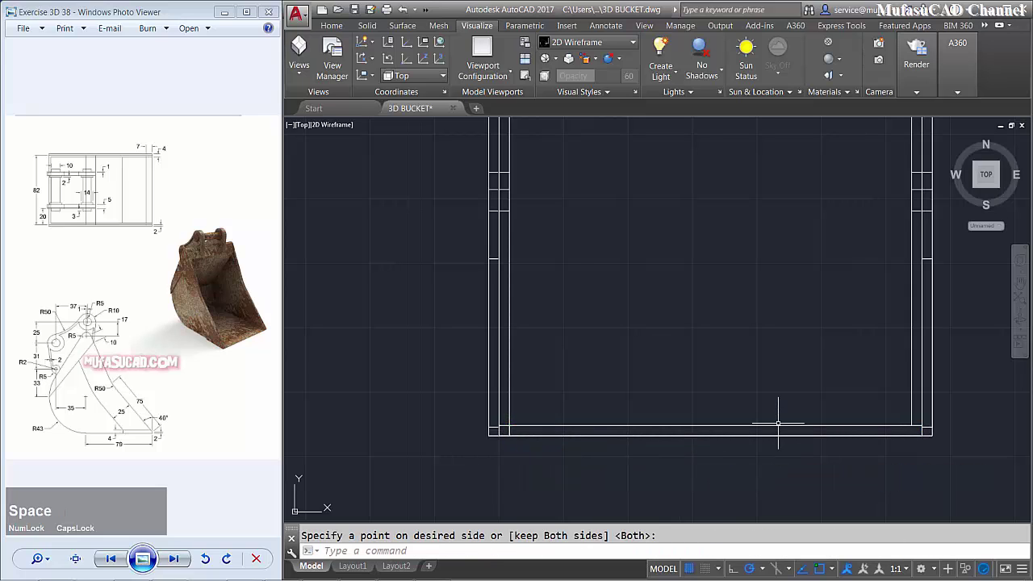
- Slice the remaining front strip at the right side wall's inner face, keeping both sides, and delete the middle piece
key(space)
click(778, 426)
key(space)
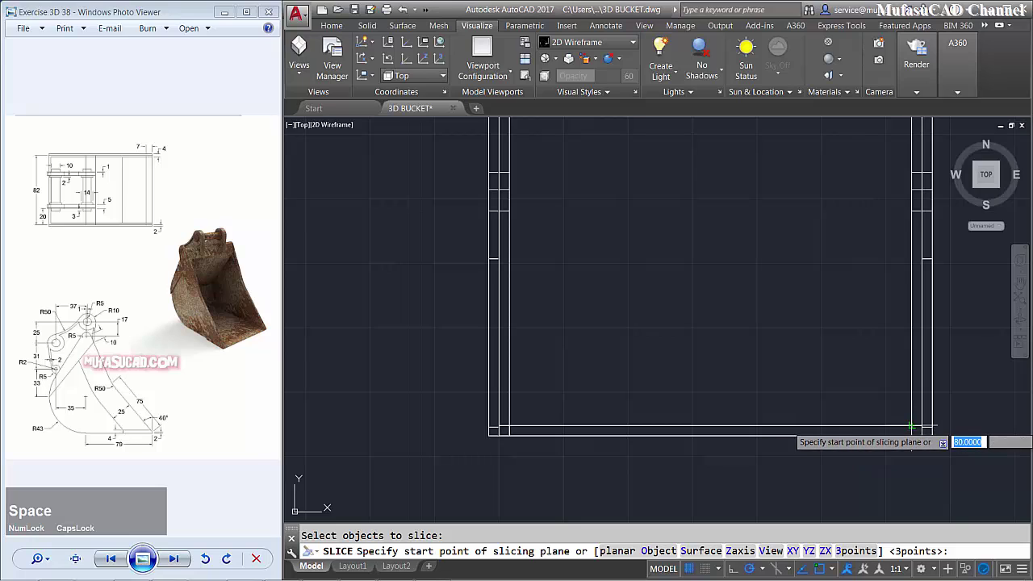
click(912, 425)
click(912, 456)
key(space)
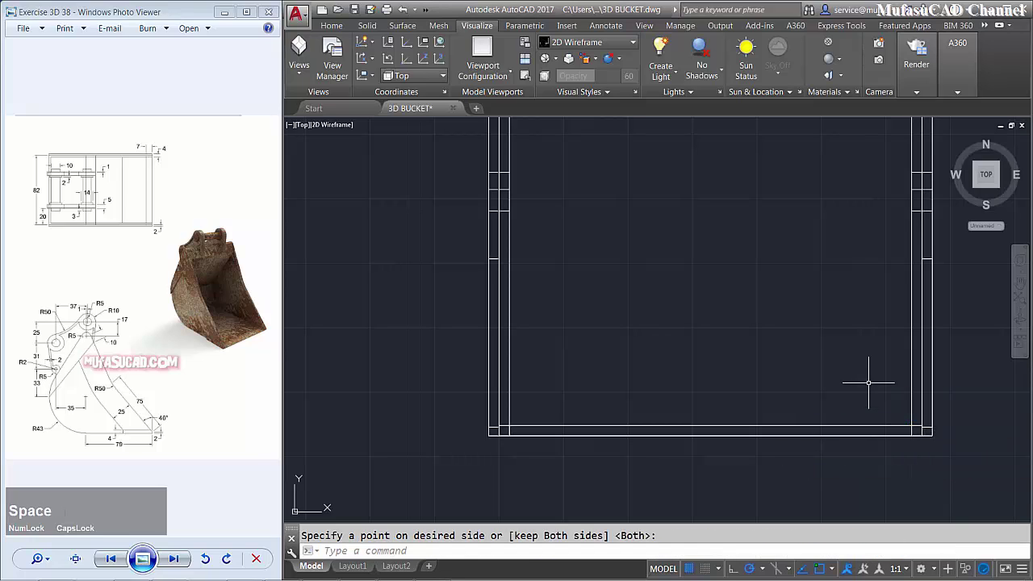
click(808, 423)
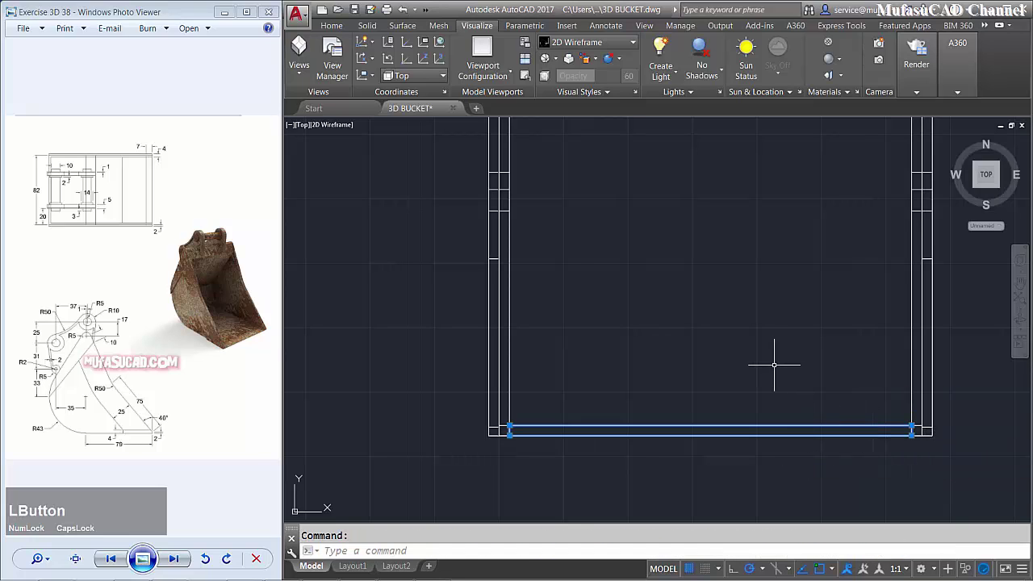
key(Delete)
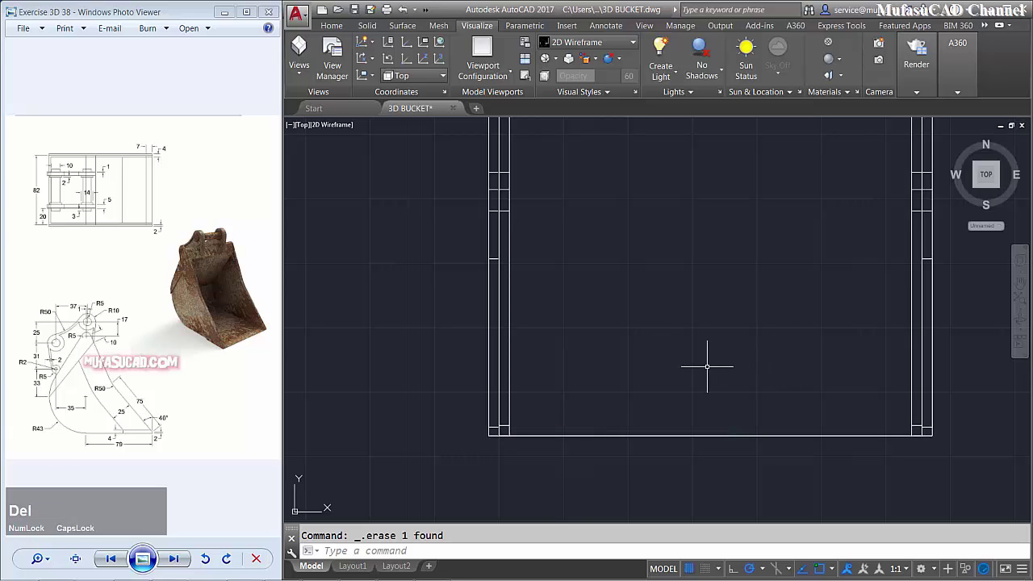
- Union the two leftover front corner pieces with the upper bucket shell and the bottom plate
text(UNI)
key(space)
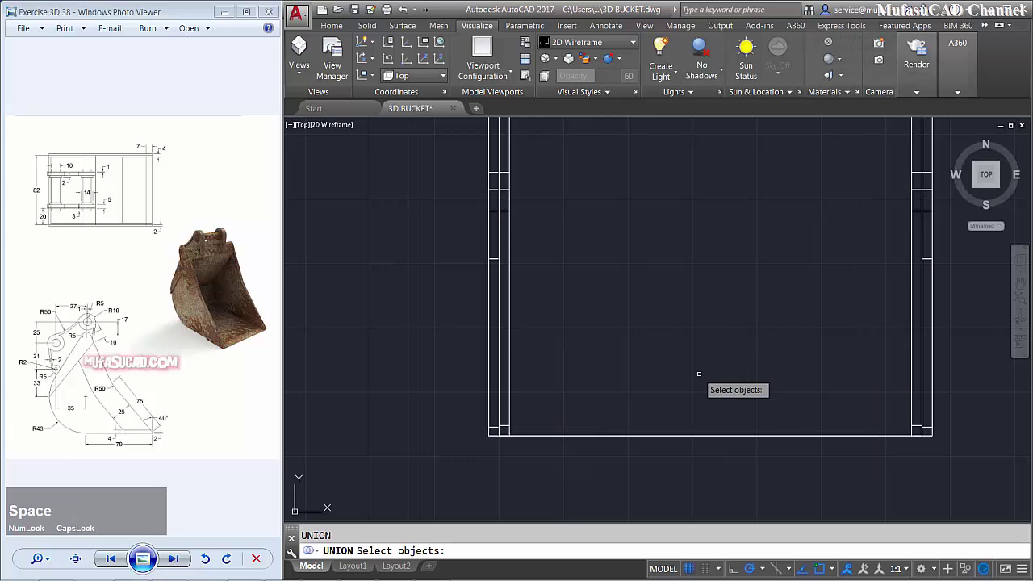
click(509, 416)
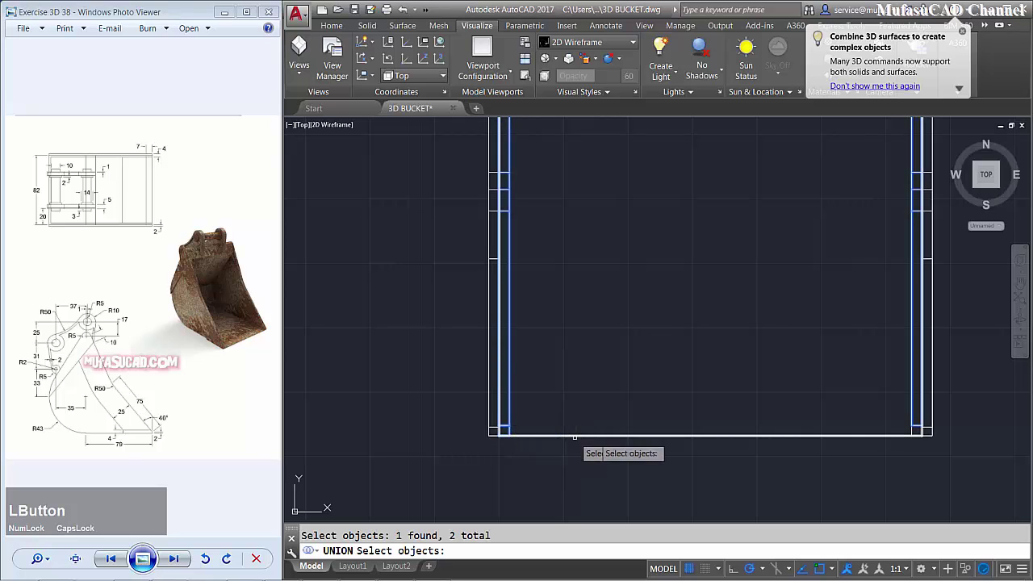
click(876, 436)
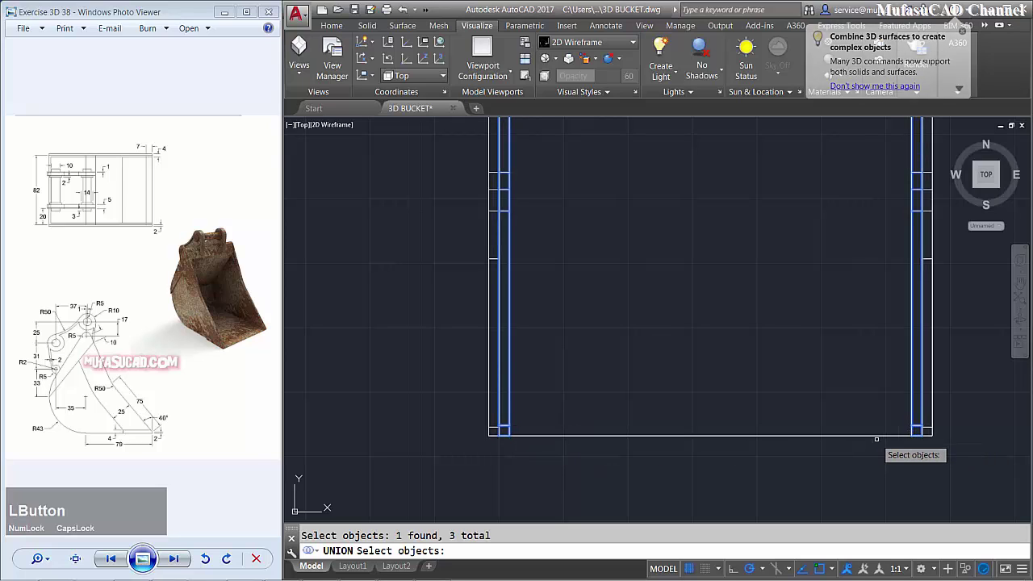
click(875, 436)
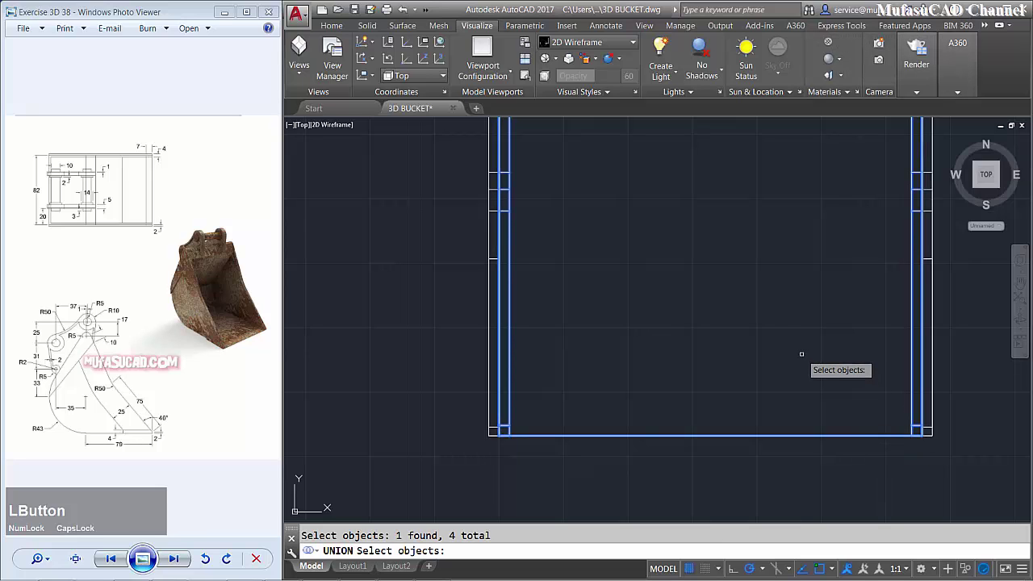
key(space)
- Display the model in the Realistic visual style and orbit it to show the bucket's open front
scroll(799, 351, down, 4)
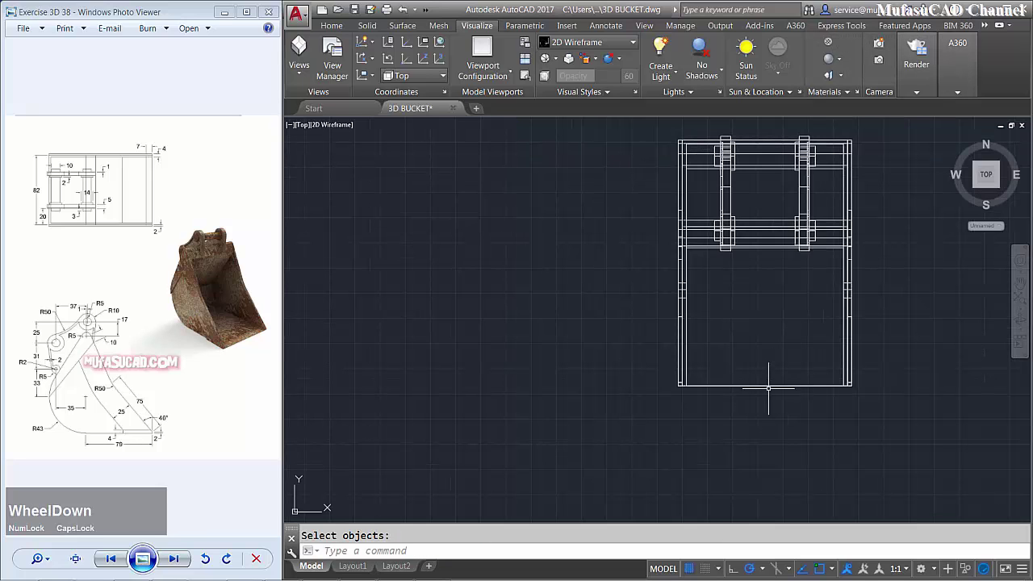
shift+middle_drag(768, 388, 373, 139)
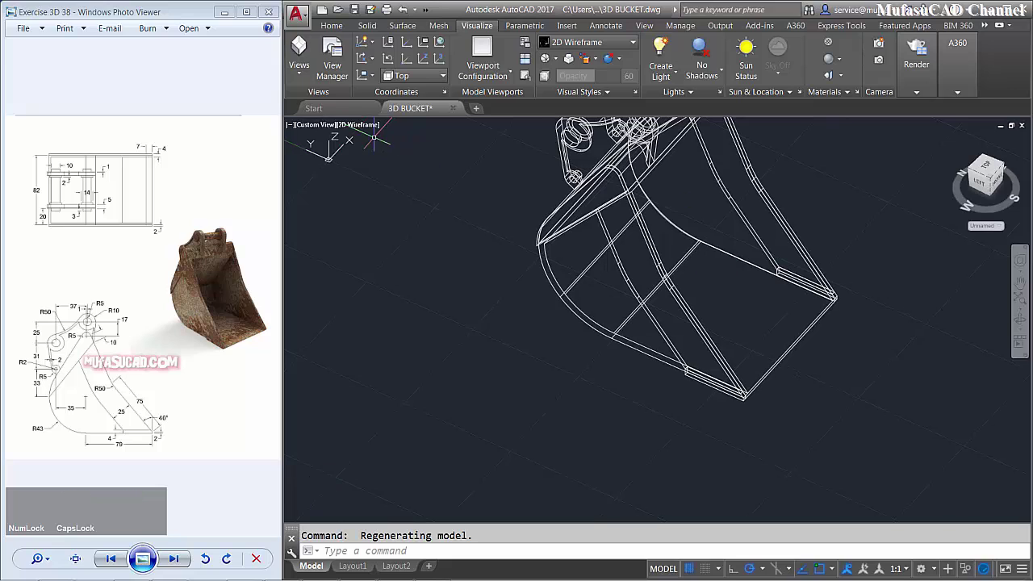
click(363, 126)
click(398, 194)
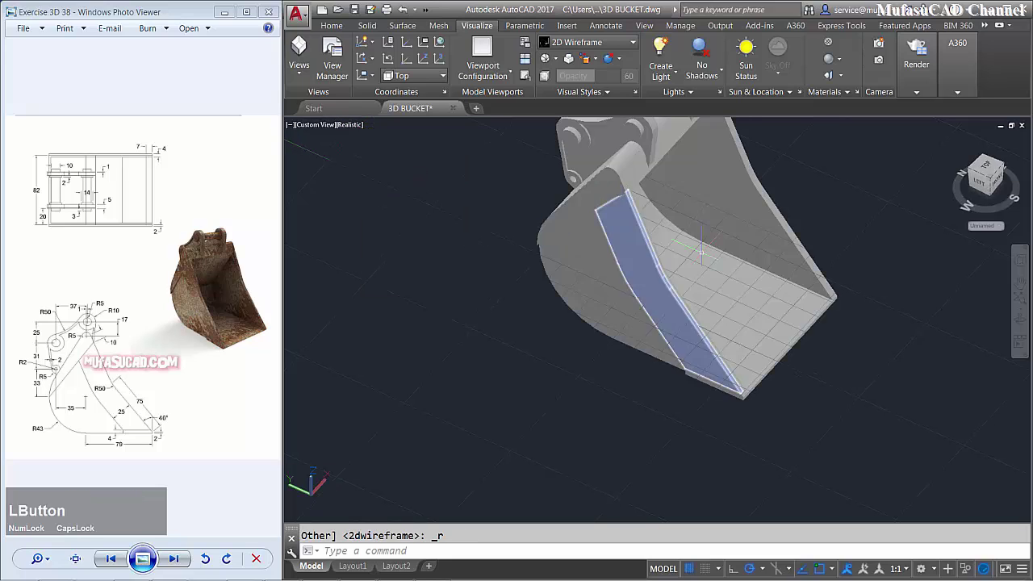
shift+middle_drag(501, 307, 697, 325)
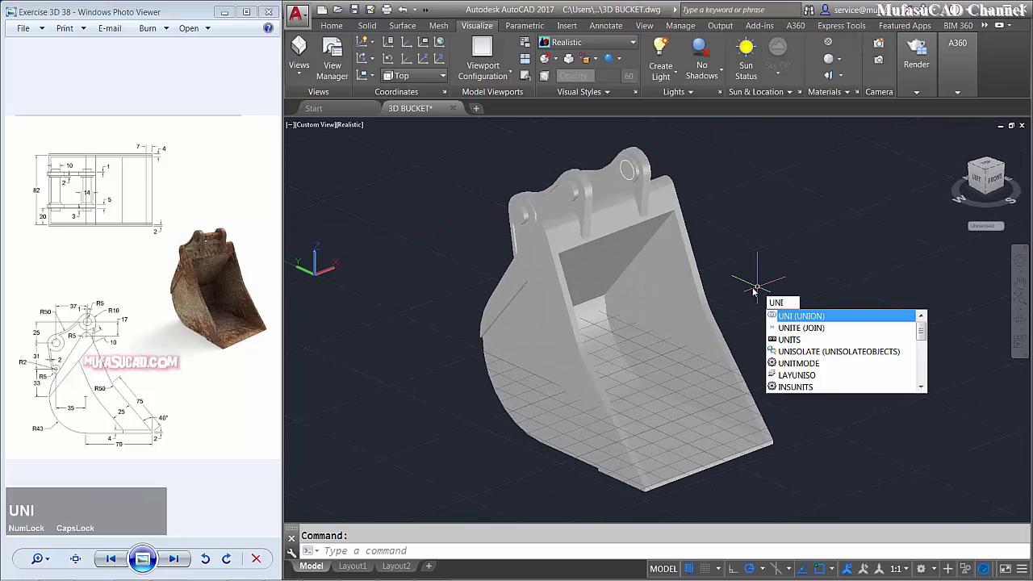
- Union the upper side piece, the upper edge strip and the main bucket body into one solid
key(space)
click(497, 300)
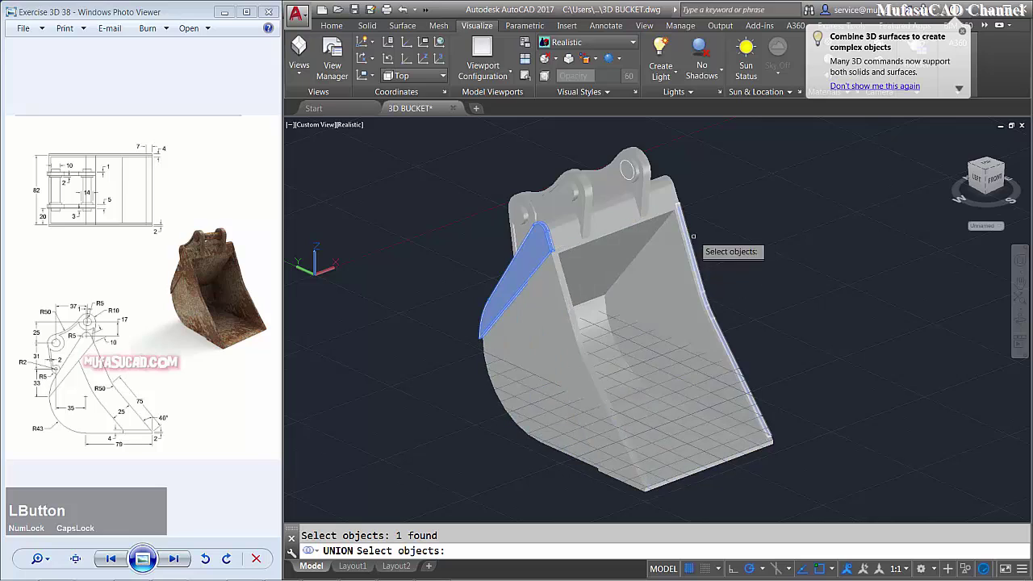
click(624, 214)
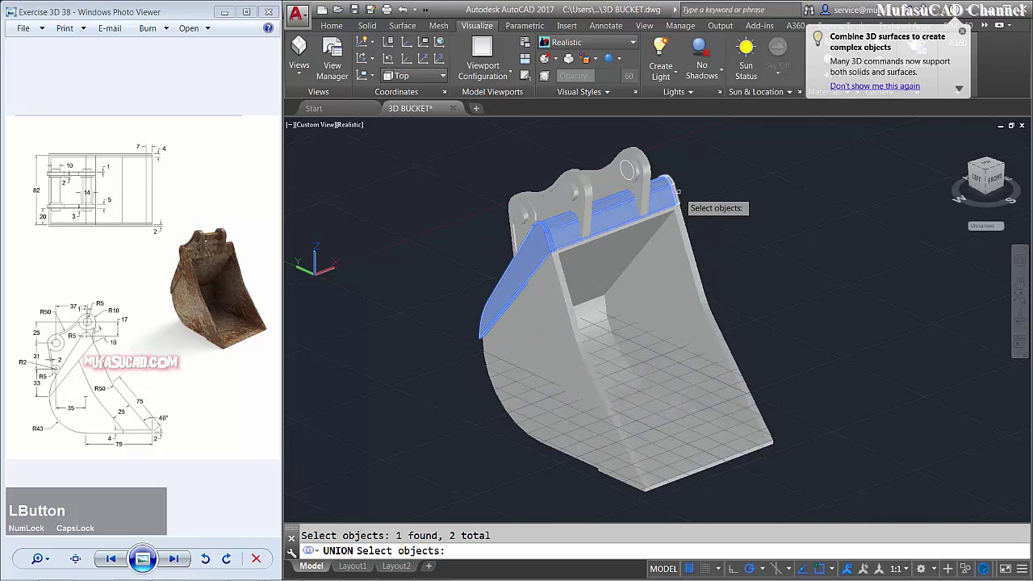
click(700, 445)
key(space)
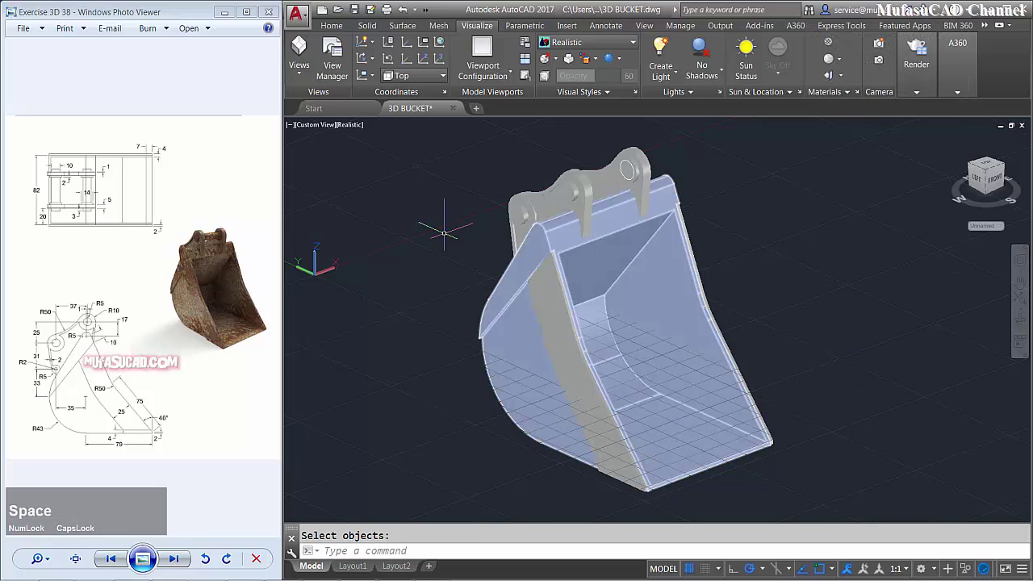
- Display the model in the 2D Wireframe visual style with the bucket's front lip in close view
click(348, 125)
click(379, 153)
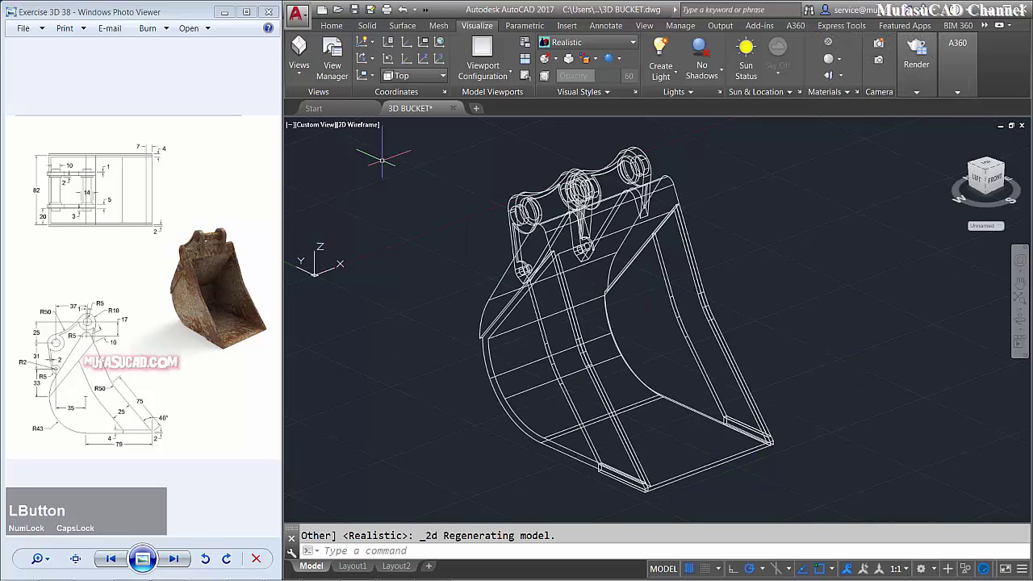
middle_drag(674, 355, 694, 440)
scroll(696, 443, up, 5)
scroll(695, 443, up, 2)
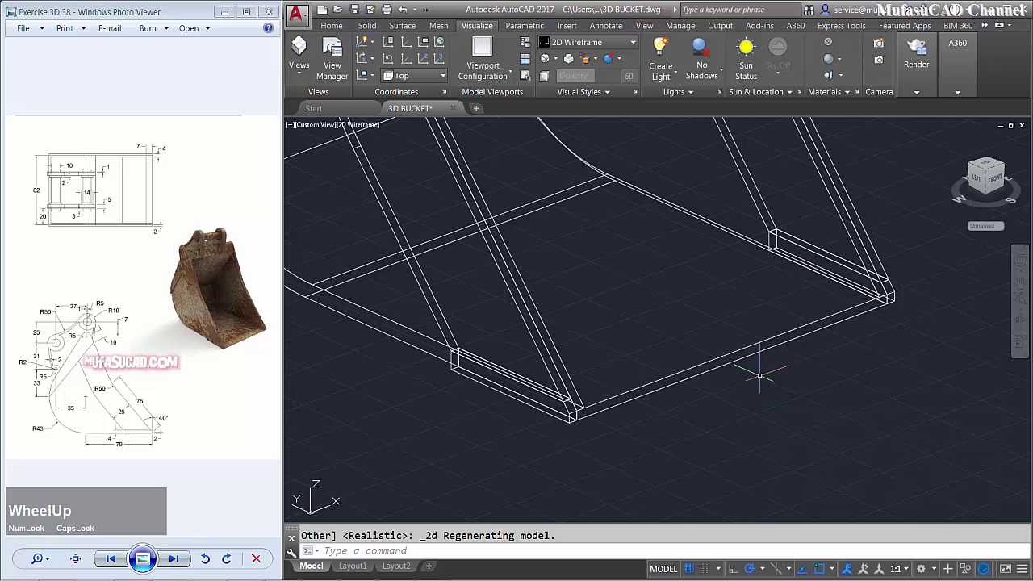
- Chamfer the upper front edge of the bottom plate with a base surface distance of 7 and an other surface distance of 1
text(CHAMFER)
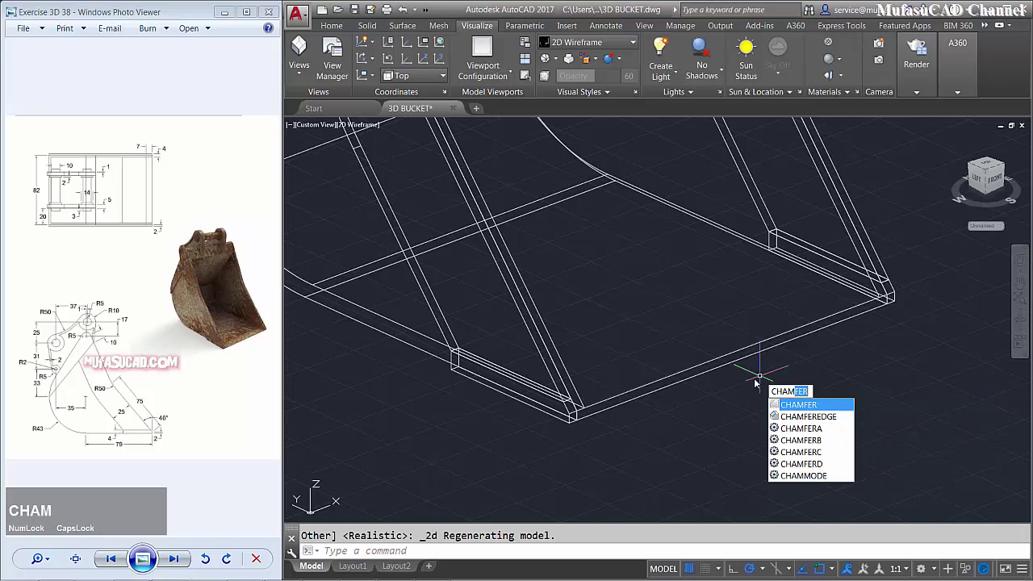
key(space)
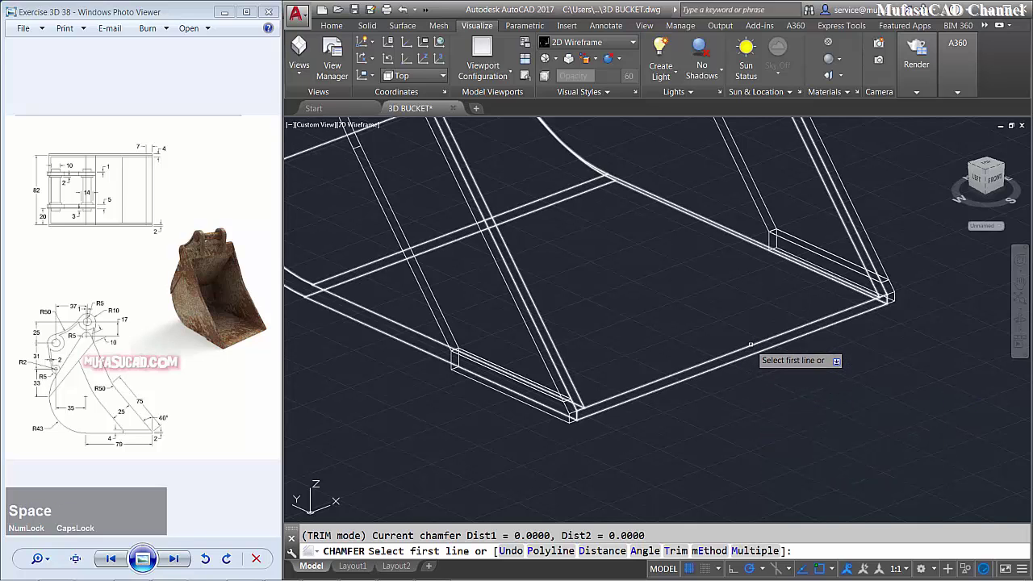
click(751, 349)
click(775, 379)
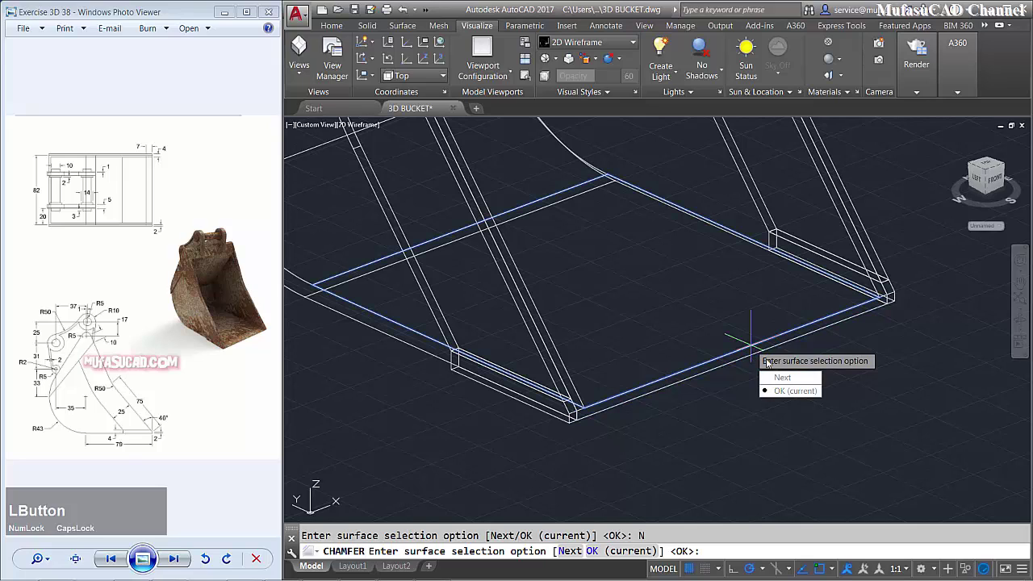
key(space)
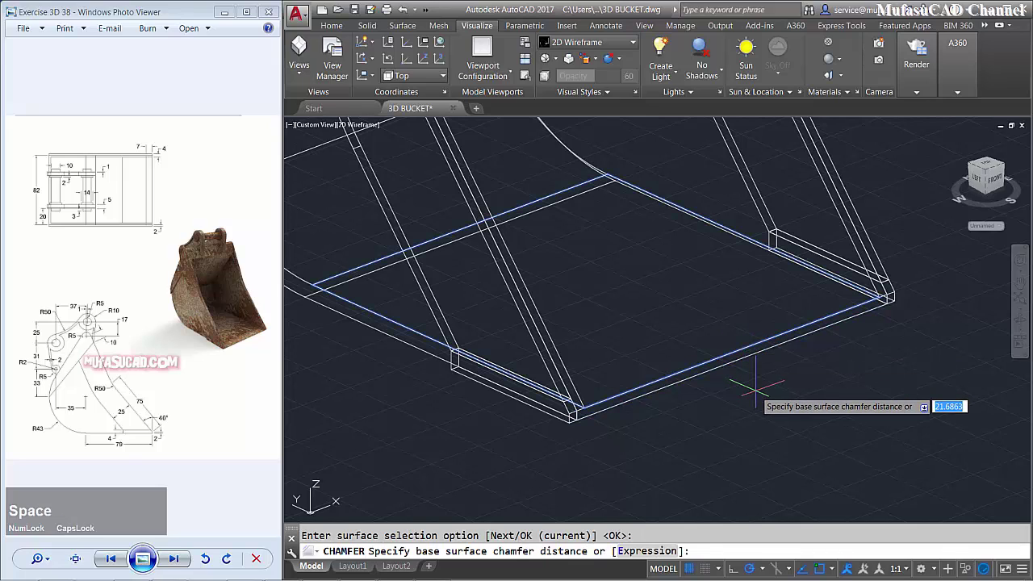
text(7)
key(space)
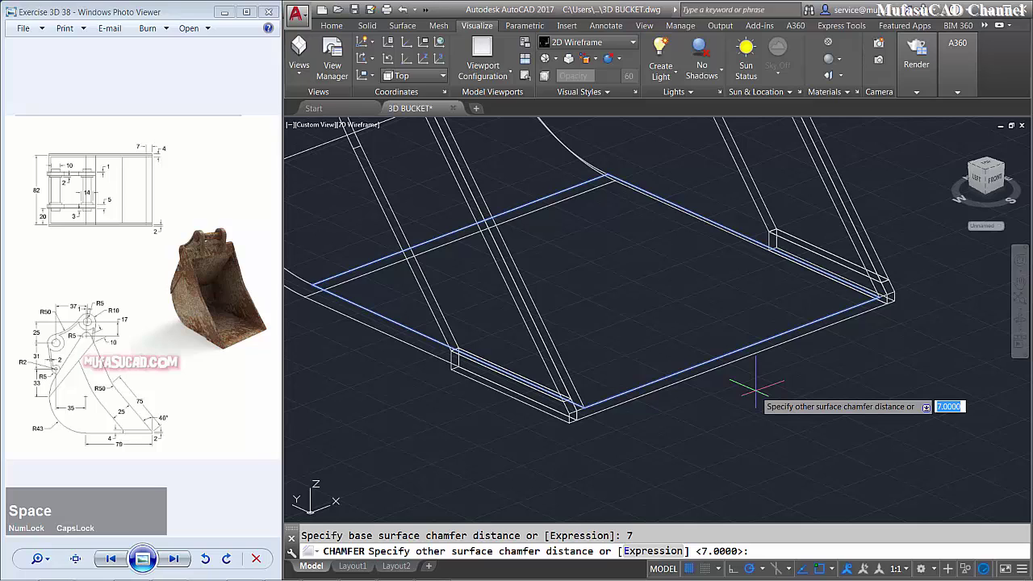
key(space)
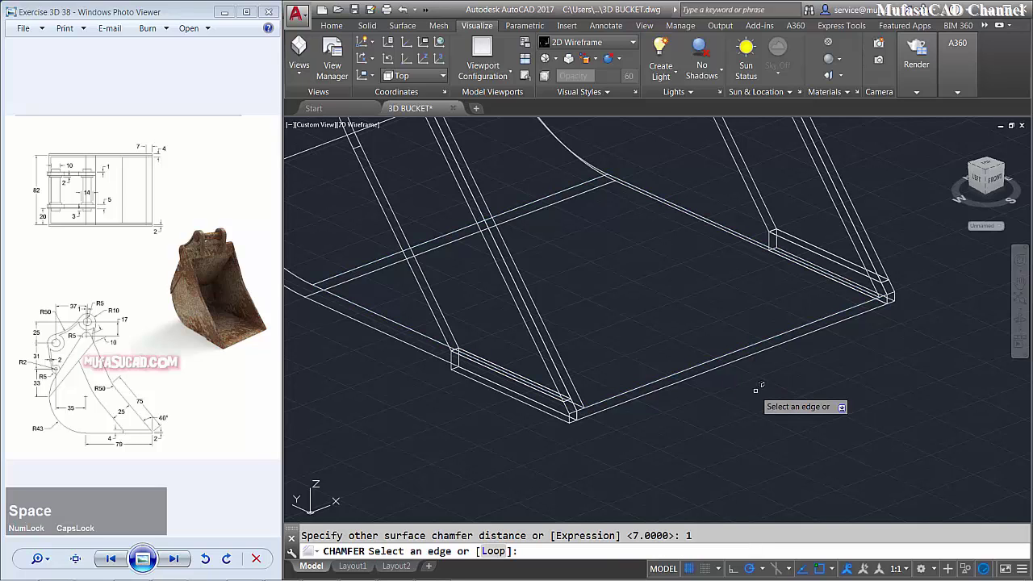
click(724, 353)
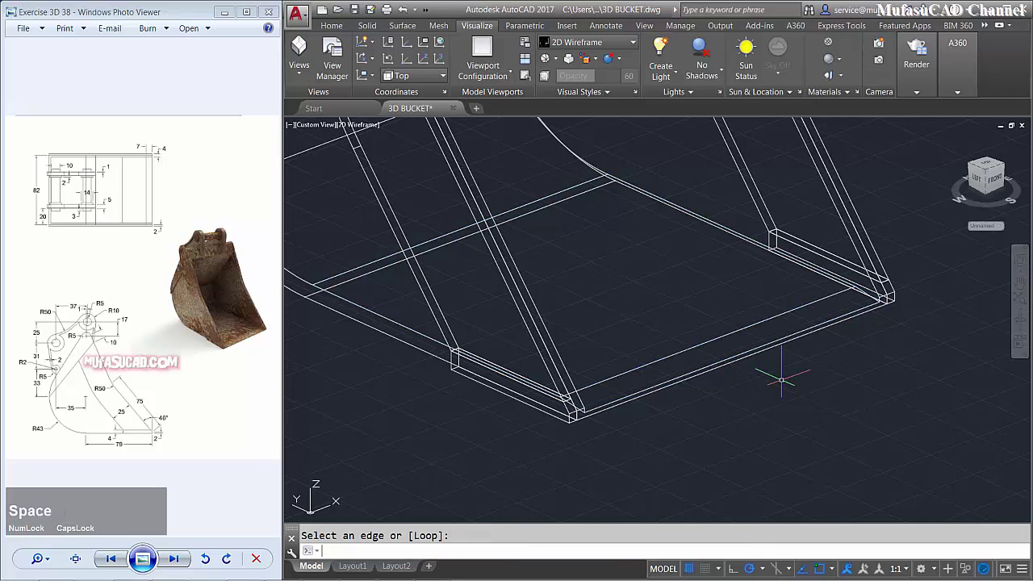
- Extrude the two inner boss circles of one lug bracket across to the other bracket to form the connecting pins
scroll(781, 379, down, 3)
middle_drag(784, 369, 660, 321)
scroll(662, 170, up, 4)
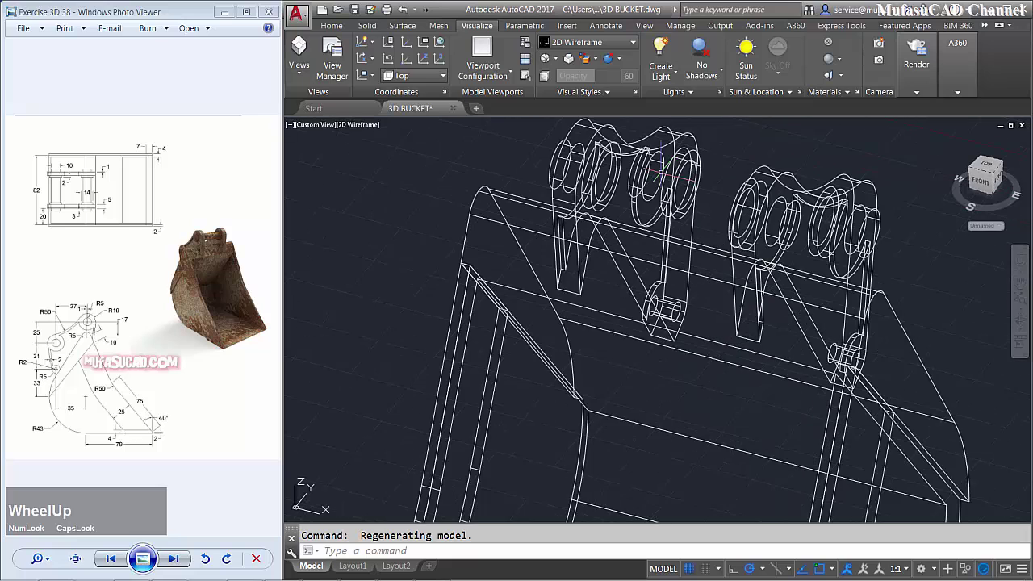
middle_drag(667, 166, 679, 267)
text(XT)
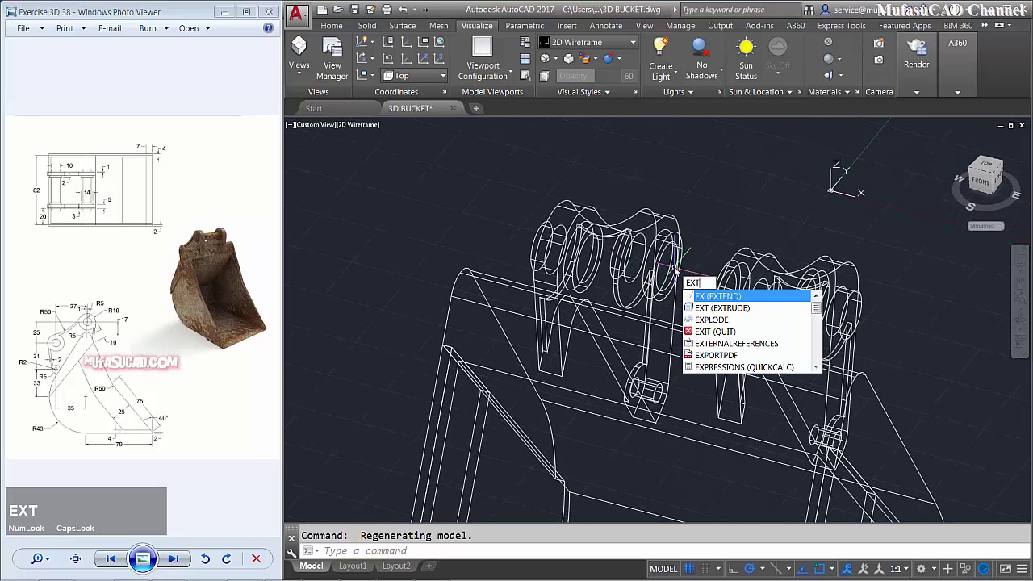
key(space)
click(590, 278)
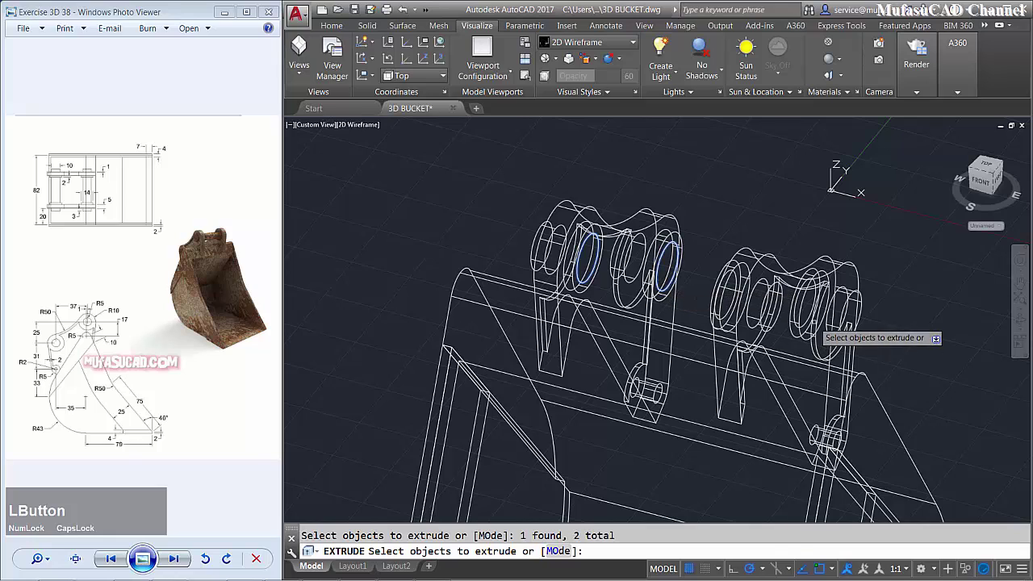
key(space)
scroll(710, 299, up, 4)
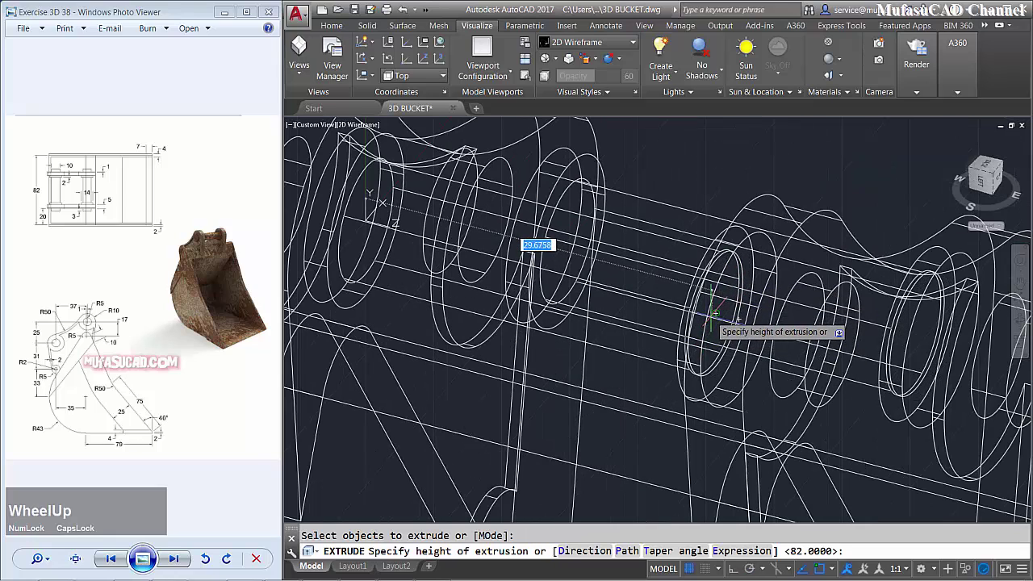
click(719, 312)
scroll(719, 313, down, 4)
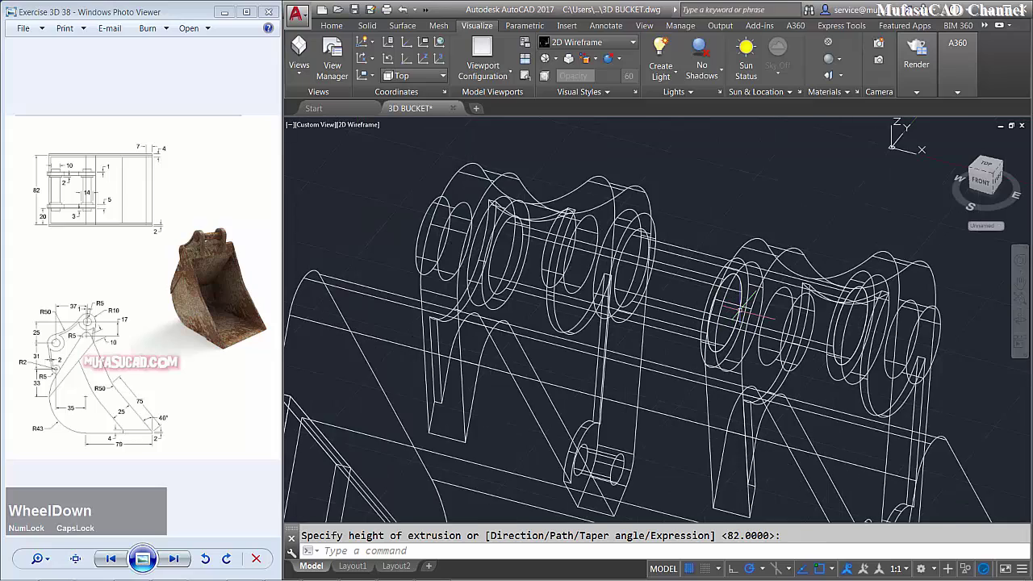
- Display the model in the Realistic visual style and orbit it to show the bucket's open front and the new pins
click(347, 127)
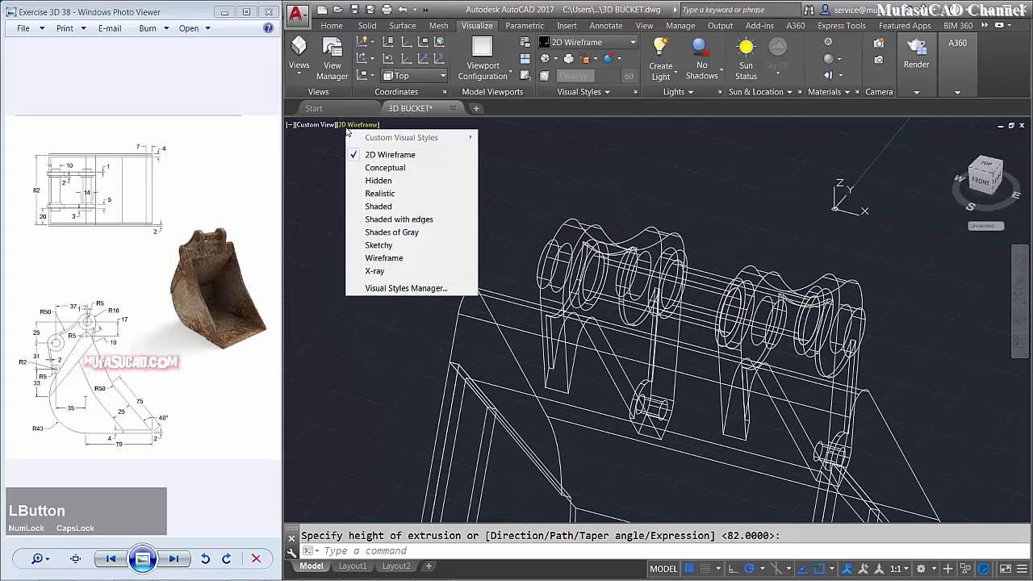
click(390, 194)
scroll(727, 307, down, 2)
shift+middle_drag(727, 307, 779, 356)
scroll(789, 369, down, 2)
scroll(768, 224, up, 2)
middle_drag(767, 224, 736, 270)
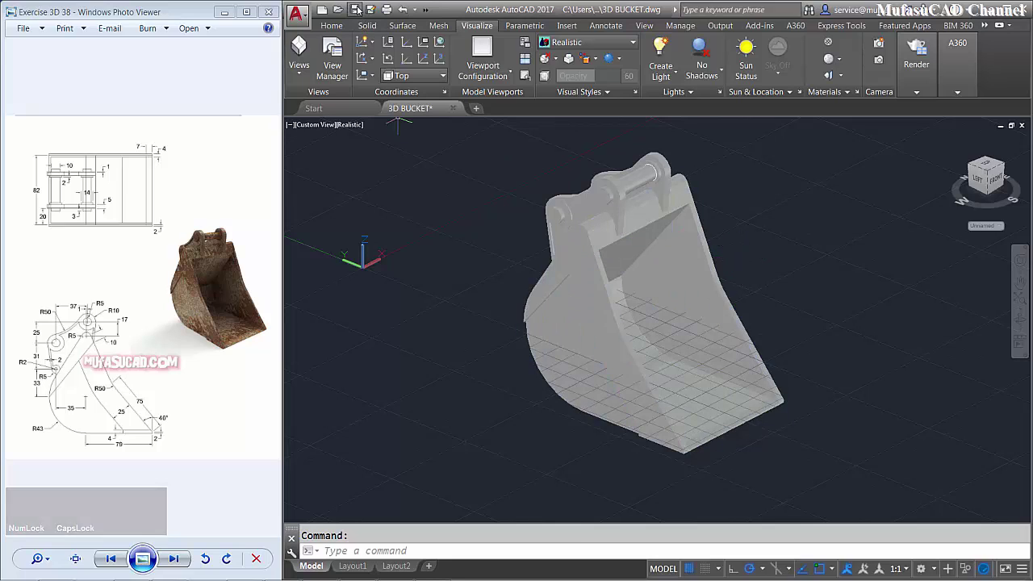
- Save the bucket drawing
click(629, 255)
key(ctrl+s)
click(721, 282)
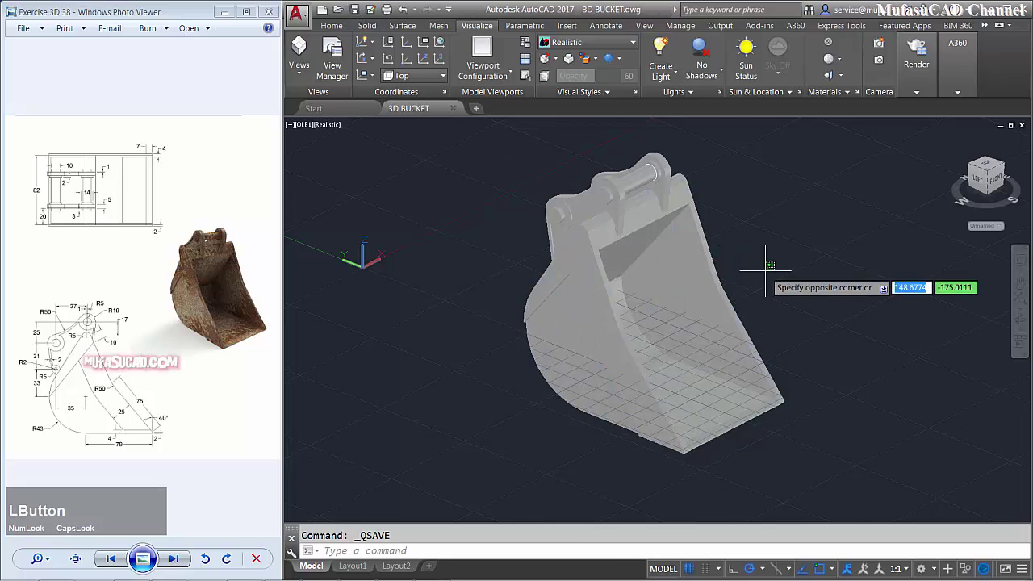
- In the Top view, create a large rectangular planar surface extending well beyond the bucket on all sides as a ground plane
click(297, 125)
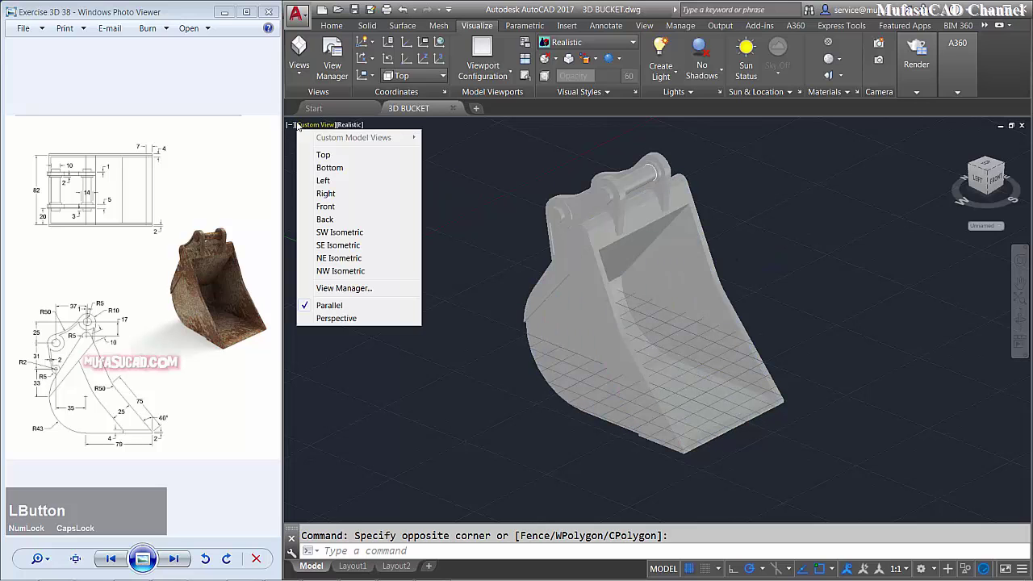
click(324, 155)
scroll(708, 331, down, 3)
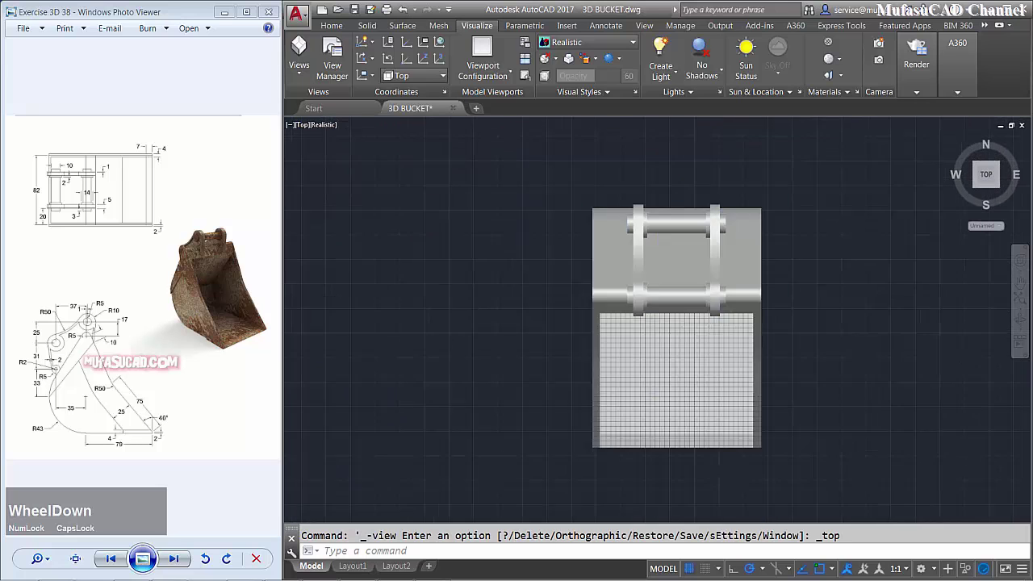
middle_drag(709, 332, 662, 306)
text(pl)
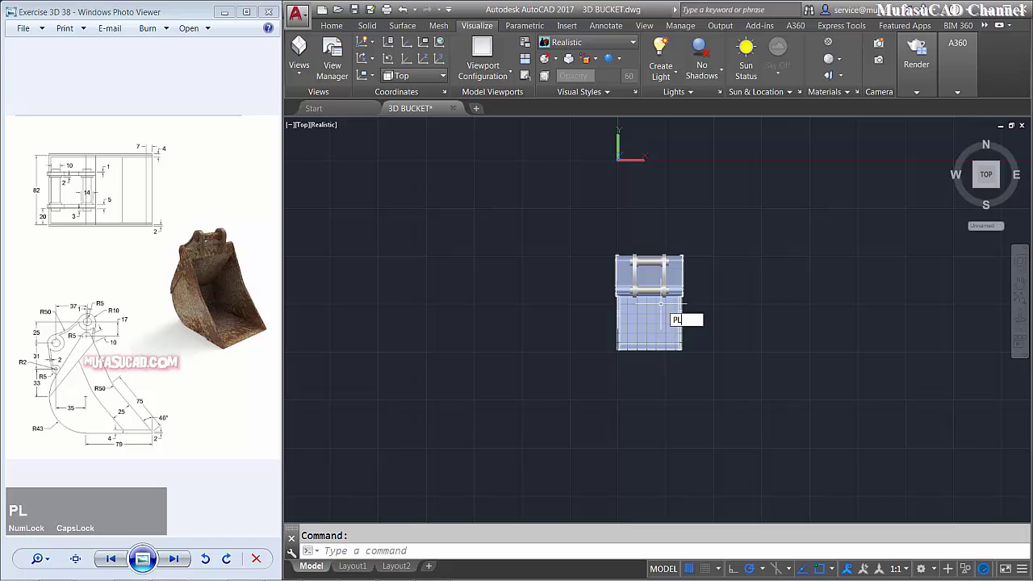
text(a)
key(space)
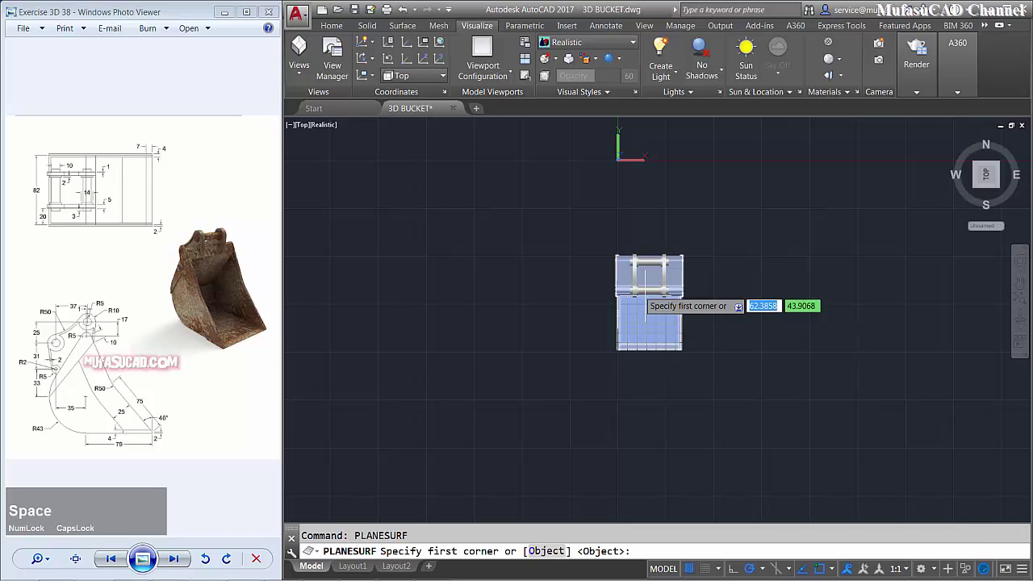
click(486, 165)
click(837, 459)
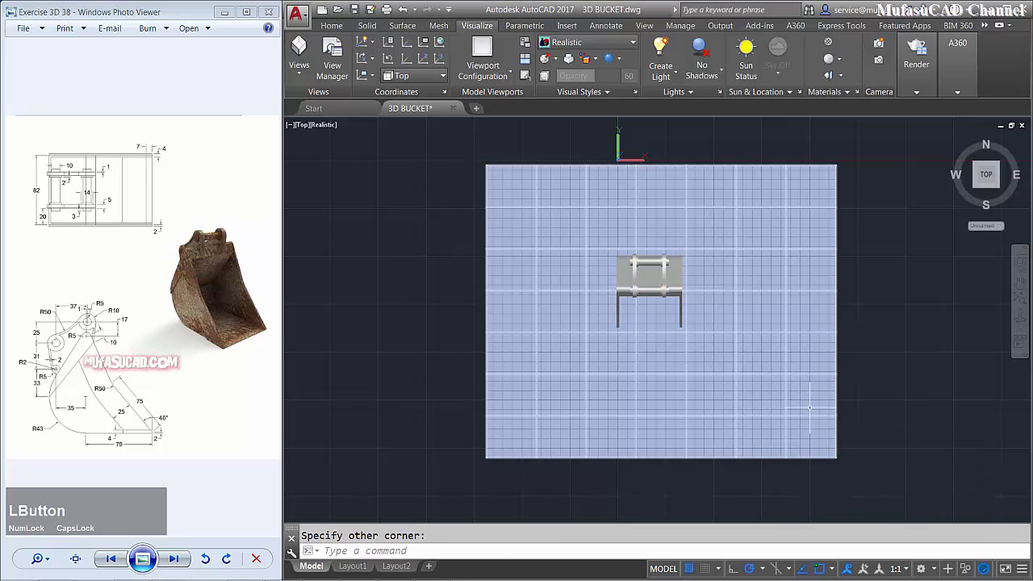
- Place a camera just outside the ground plane's lower-left corner in the Top view, aim it across the bucket and exit its options
key(space)
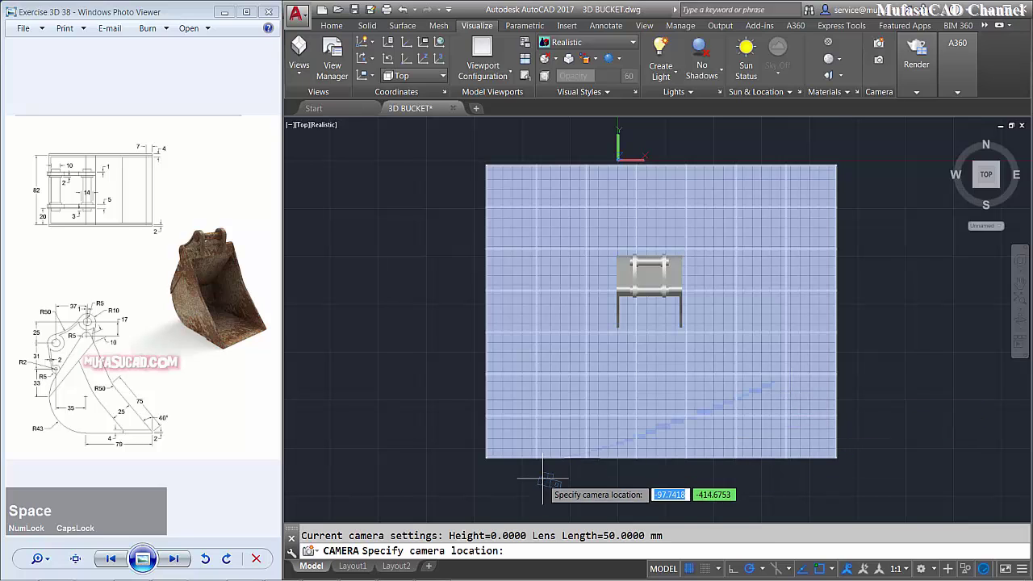
click(484, 476)
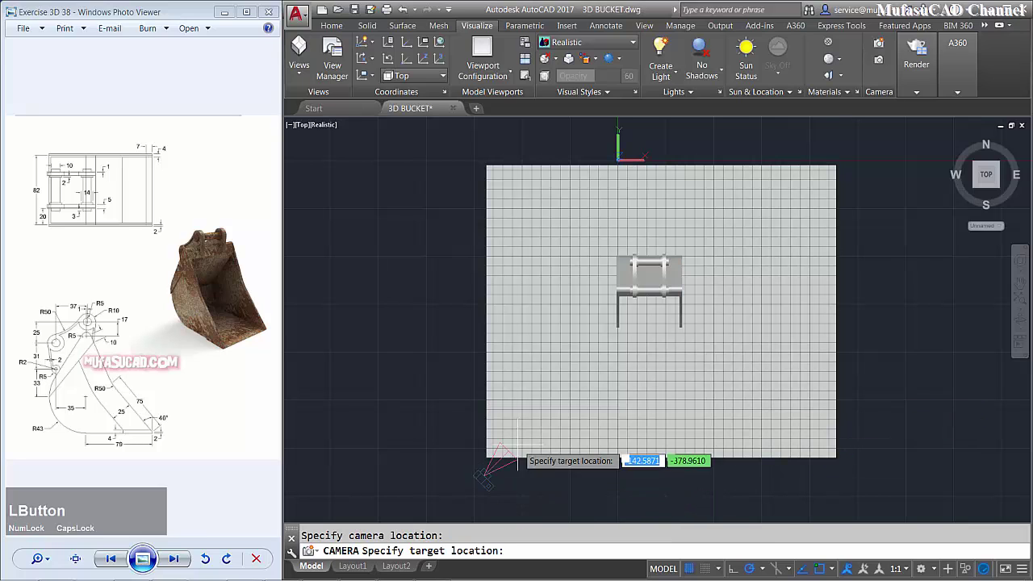
click(692, 242)
click(722, 382)
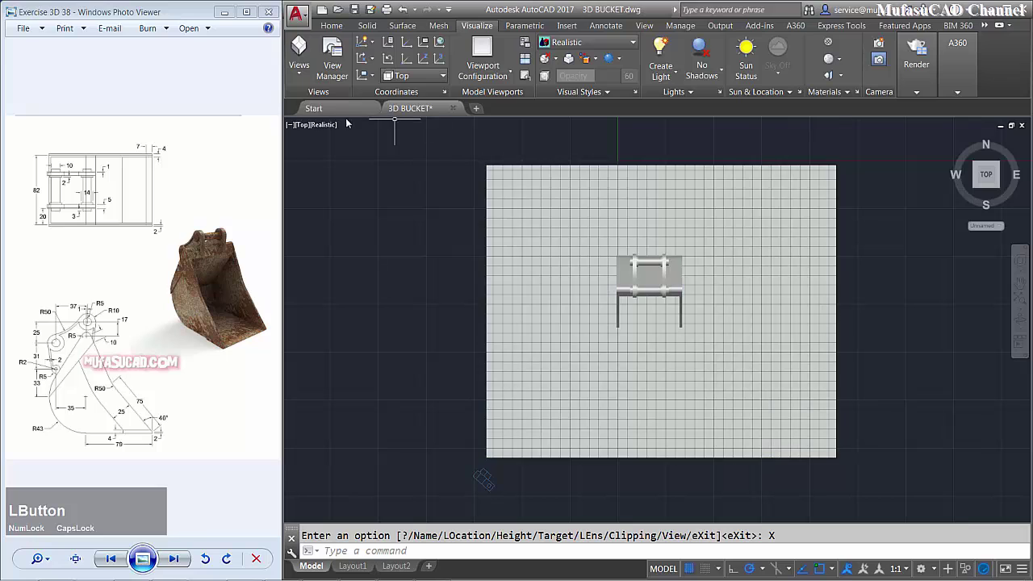
- In the Left view with 2D Wireframe display, move all bucket parts straight up until their underside rests on the ground plane
click(322, 126)
click(350, 155)
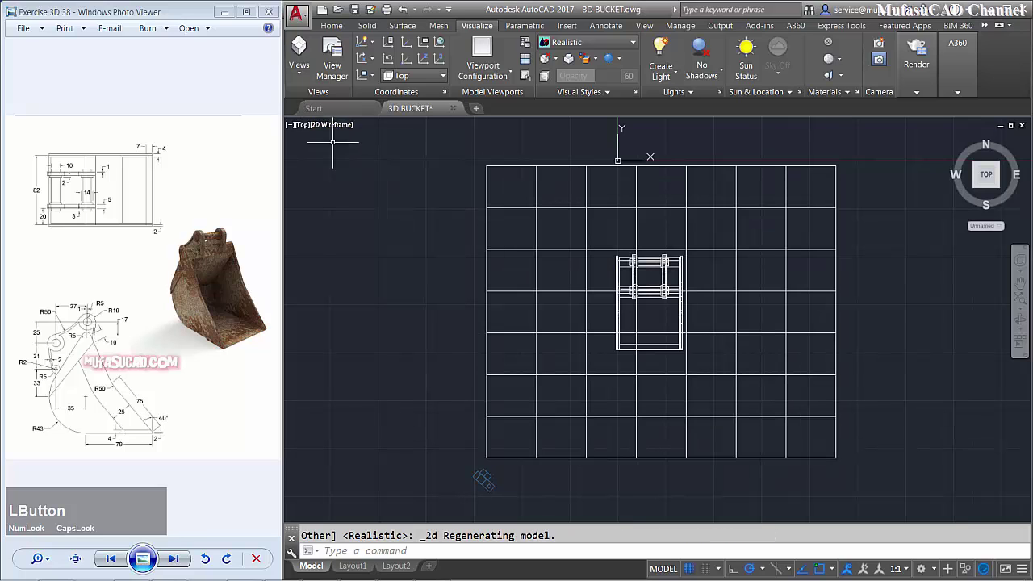
click(305, 126)
click(331, 180)
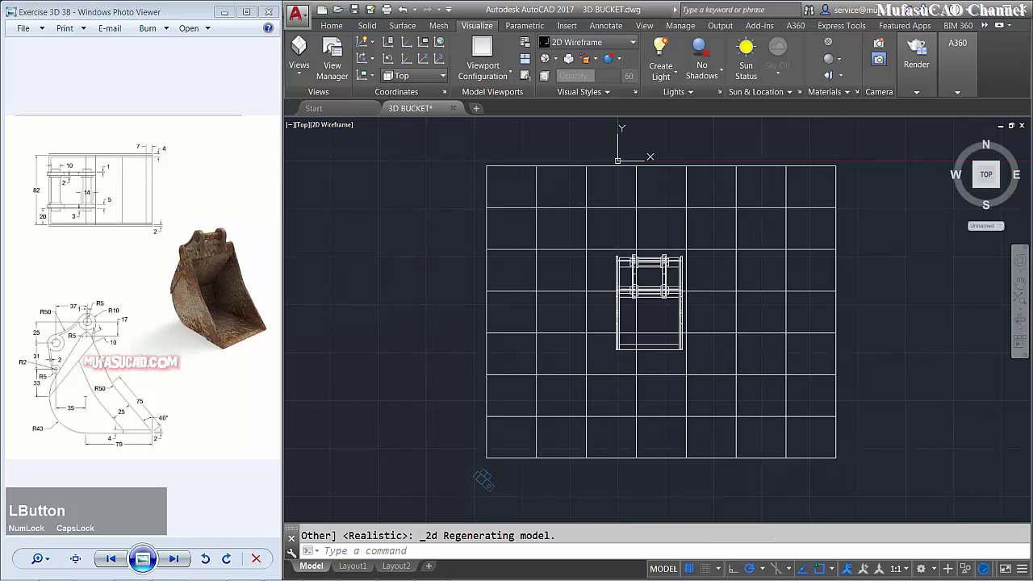
key(space)
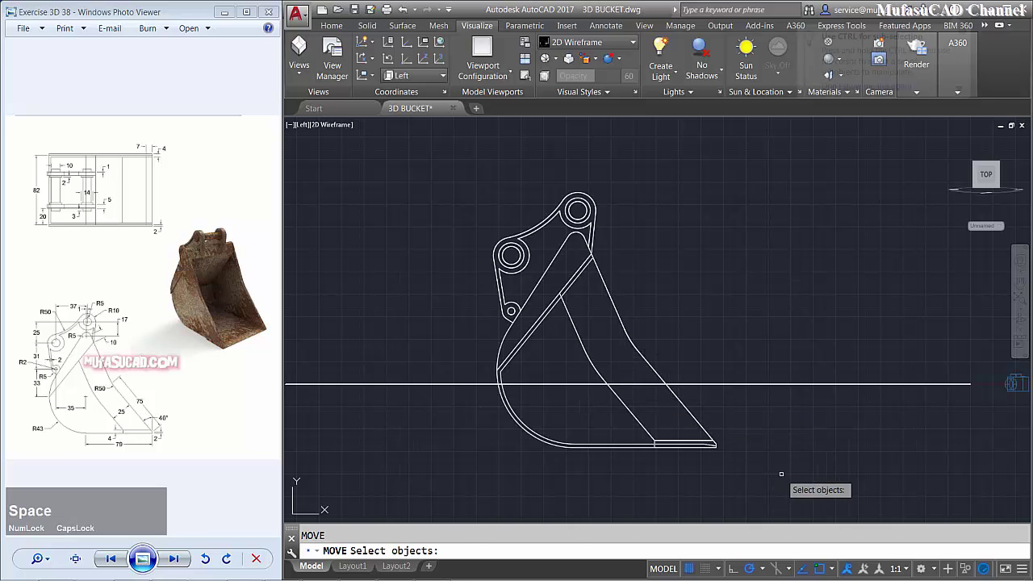
click(858, 469)
click(477, 410)
click(634, 158)
click(464, 299)
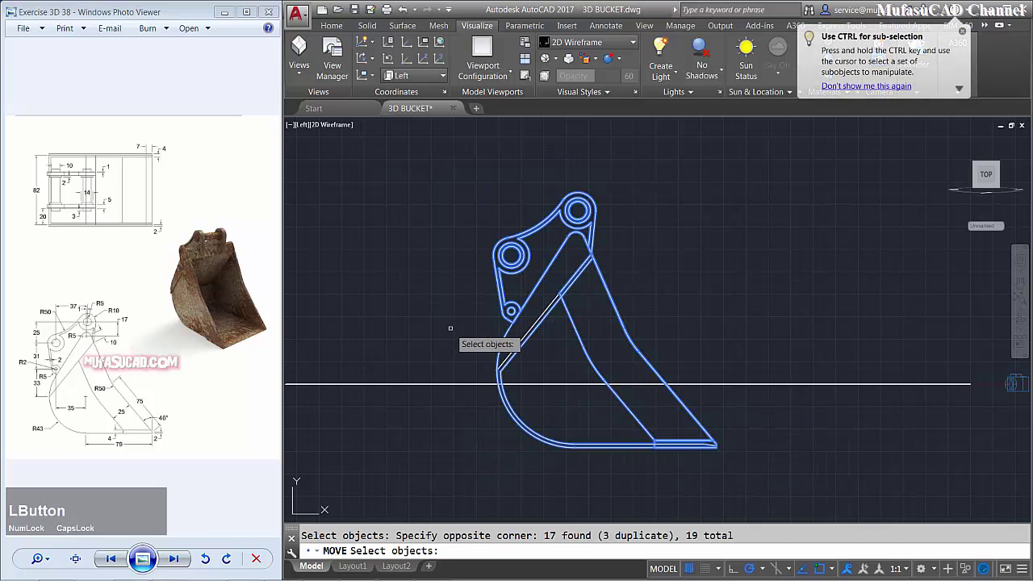
key(space)
click(780, 476)
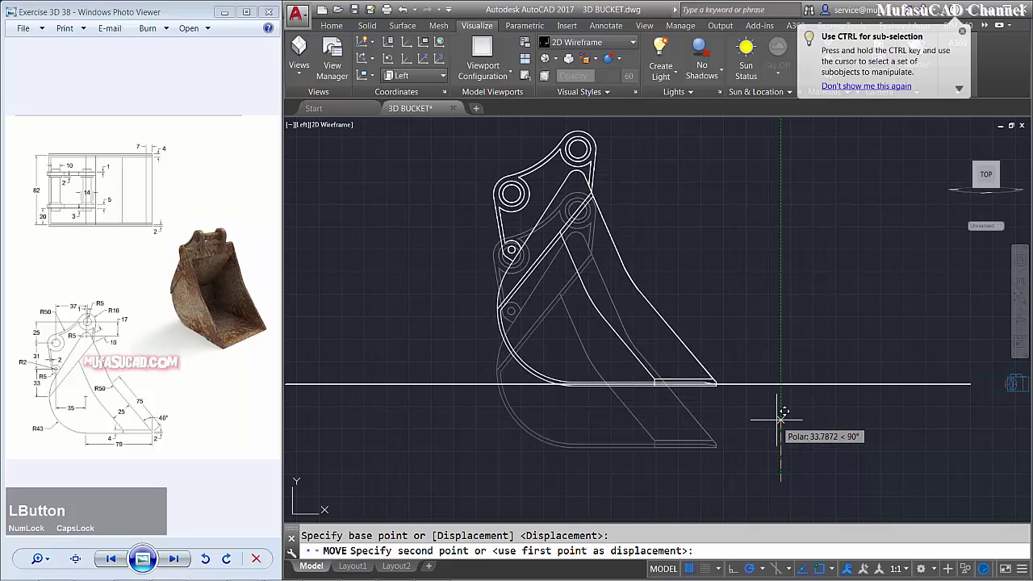
click(781, 413)
- Switch to the Camera1 view, orbit to face the bucket's open front on the ground plane, and turn off the grid
scroll(761, 323, down, 3)
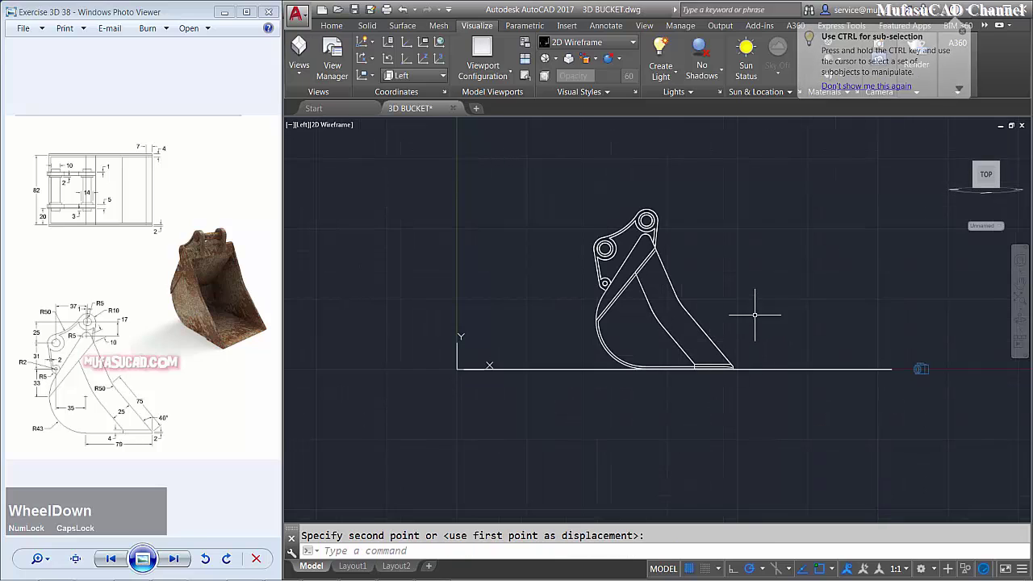
middle_drag(389, 214, 380, 231)
click(303, 125)
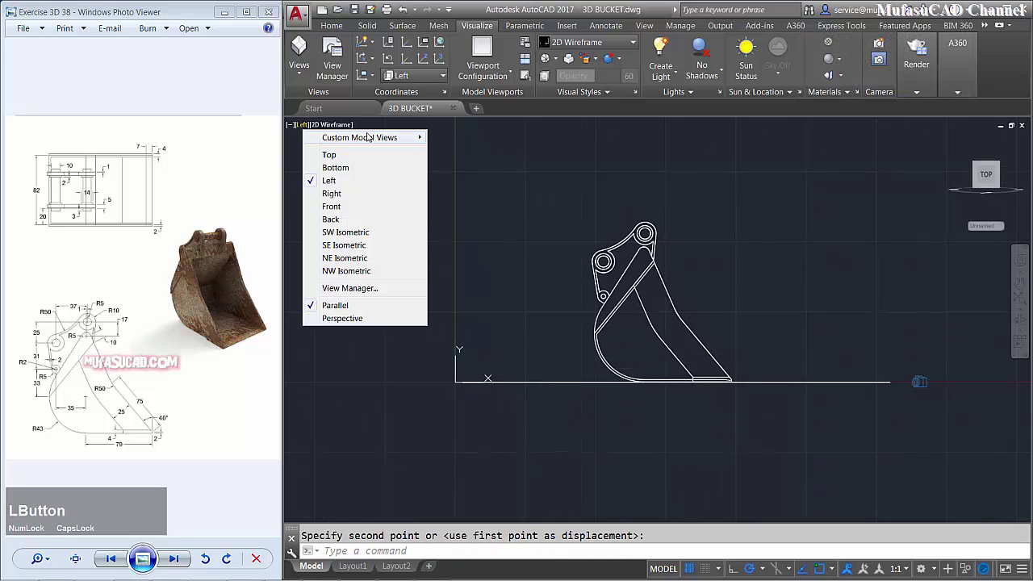
click(477, 143)
scroll(673, 331, down, 3)
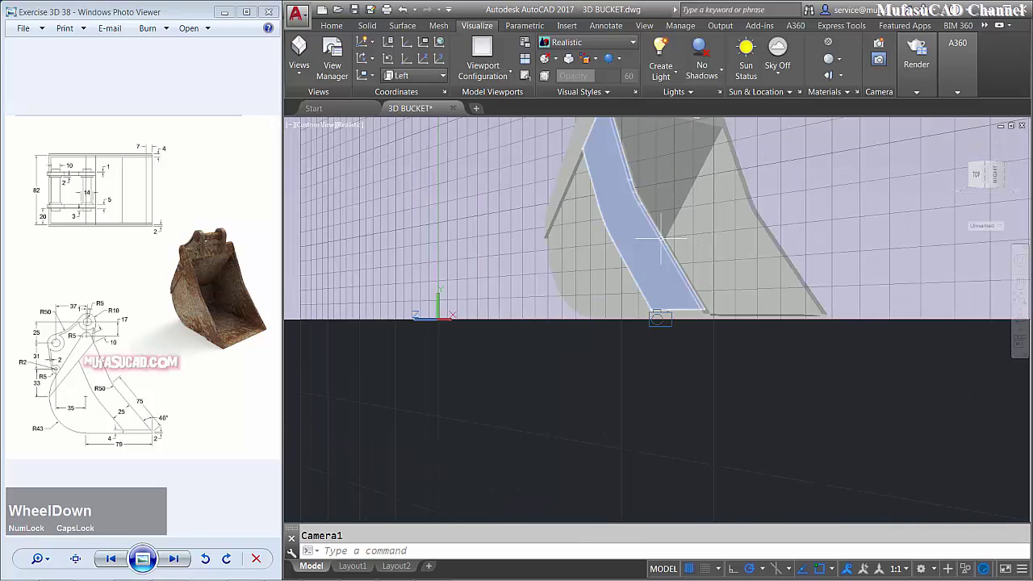
shift+middle_drag(673, 331, 682, 335)
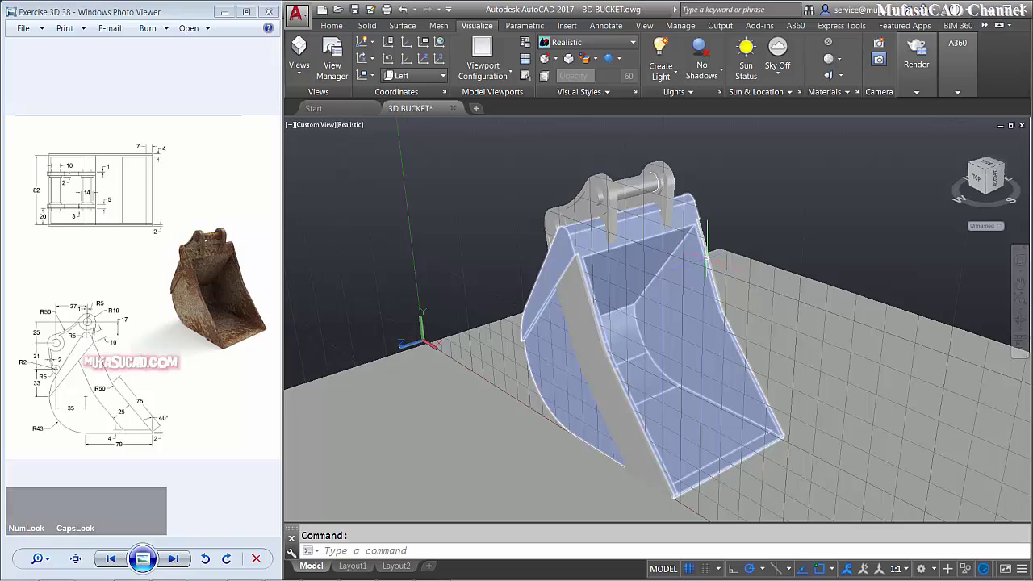
key(F7)
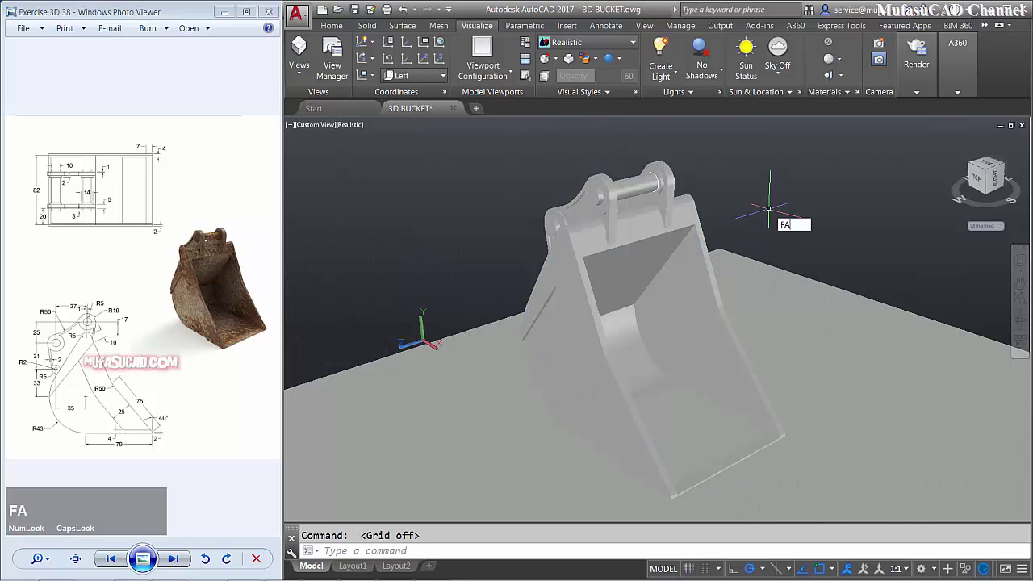
- Set the FACETRES system variable to 10 for smoother curved surfaces
text(FACE)
key(space)
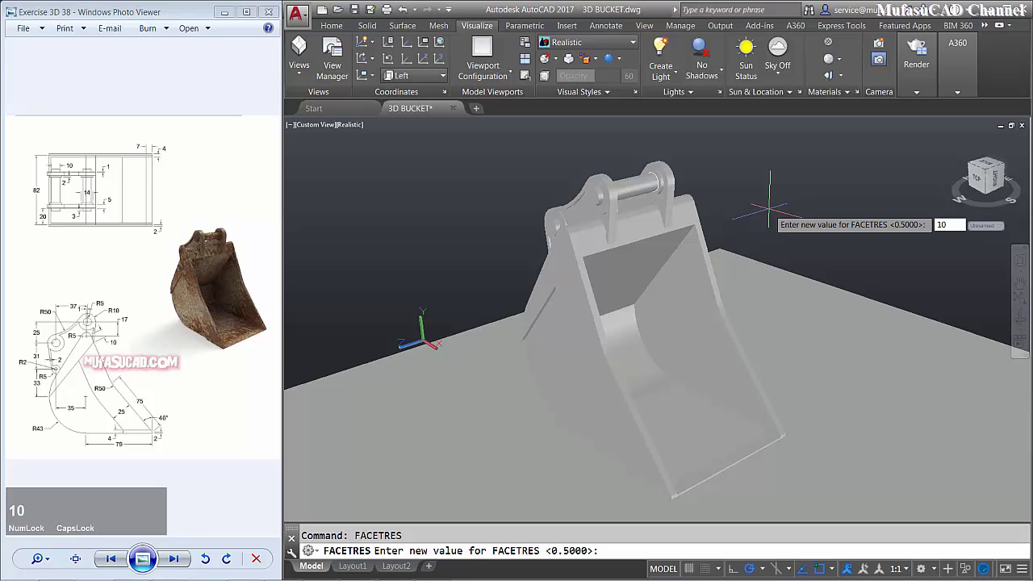
key(space)
shift+middle_drag(706, 284, 668, 314)
- Open the materials browser, duplicate the Global material and open the copy for editing
text(RMAT)
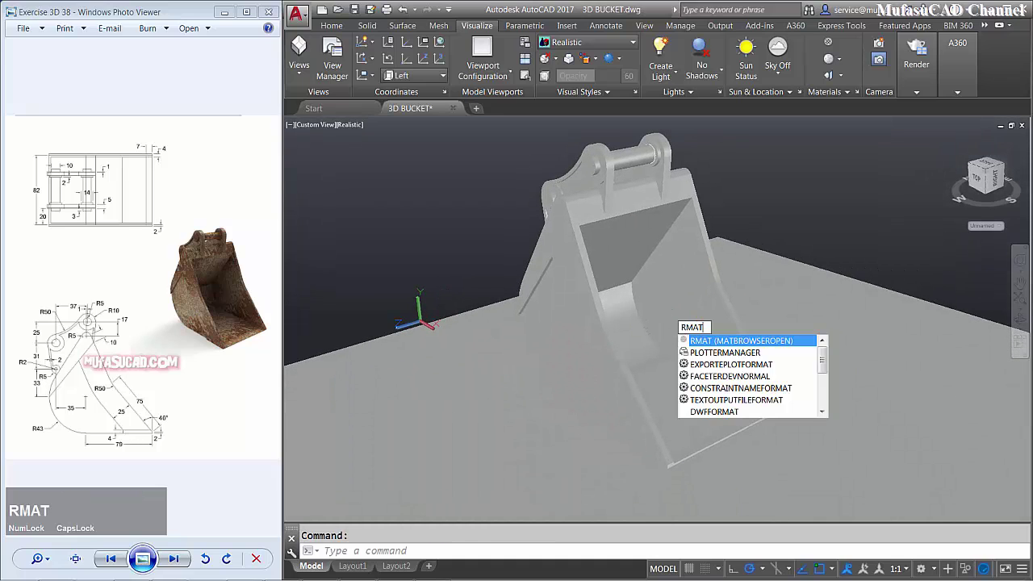
key(space)
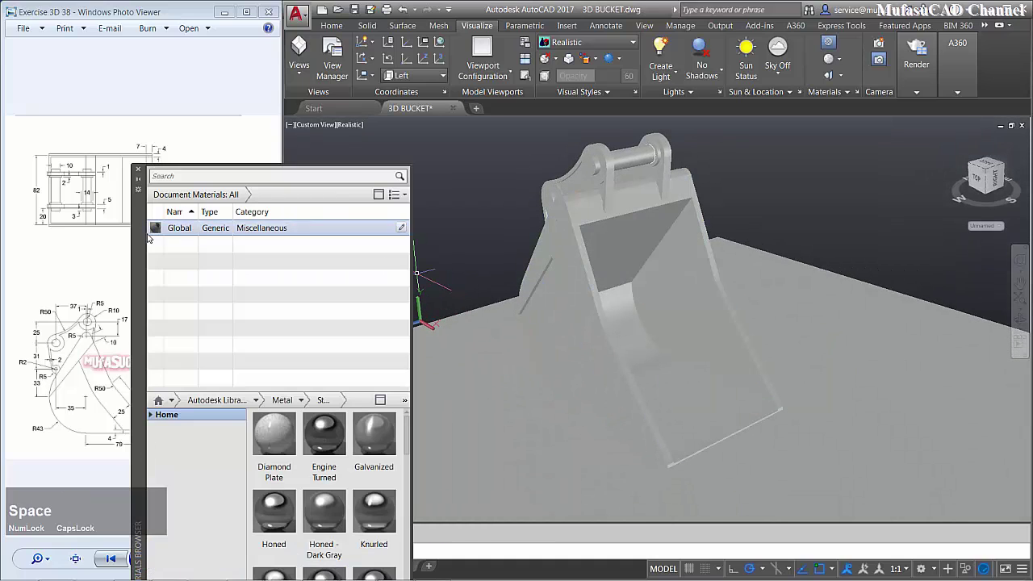
drag(139, 246, 238, 217)
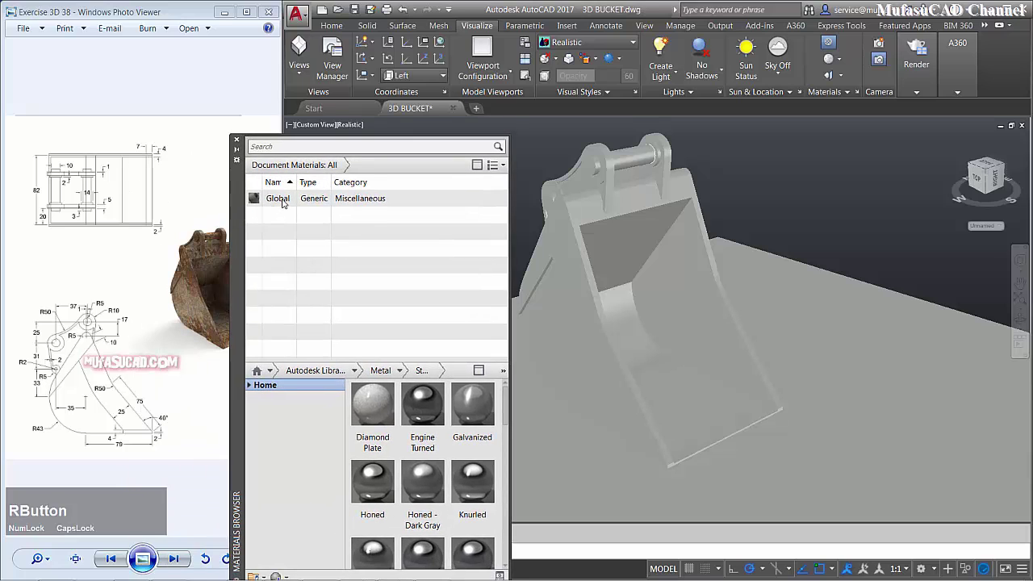
click(302, 187)
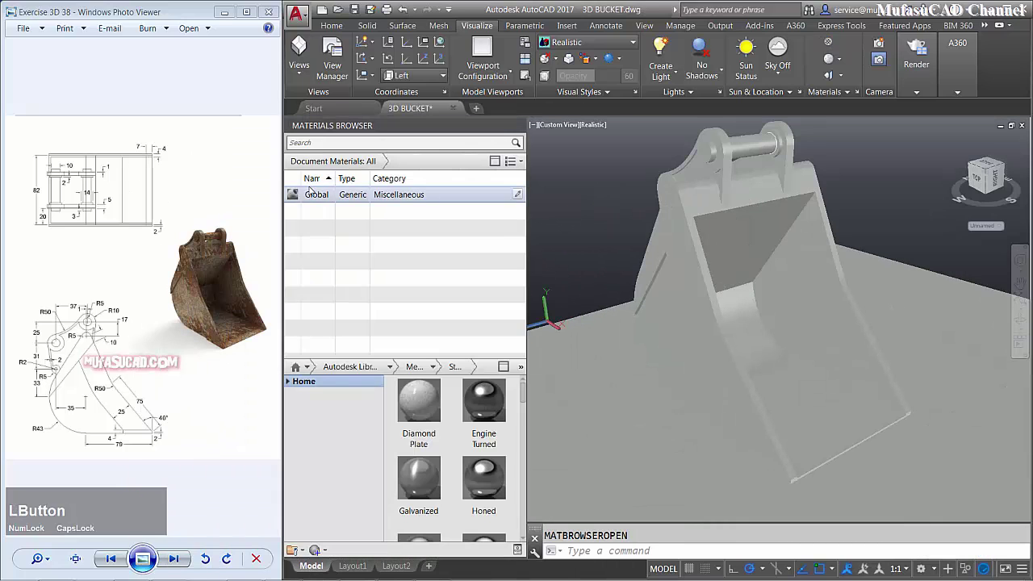
right_click(315, 196)
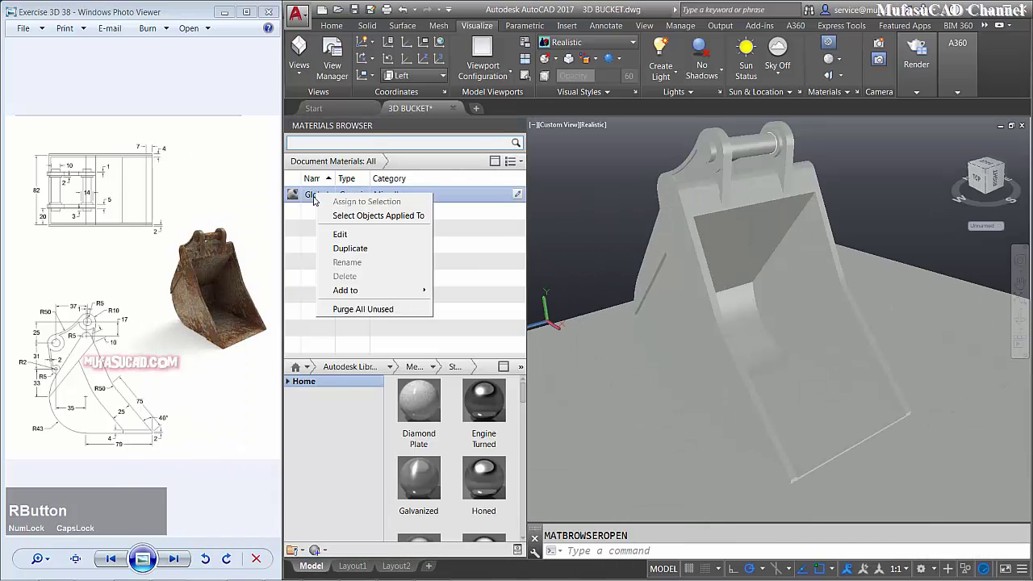
click(337, 253)
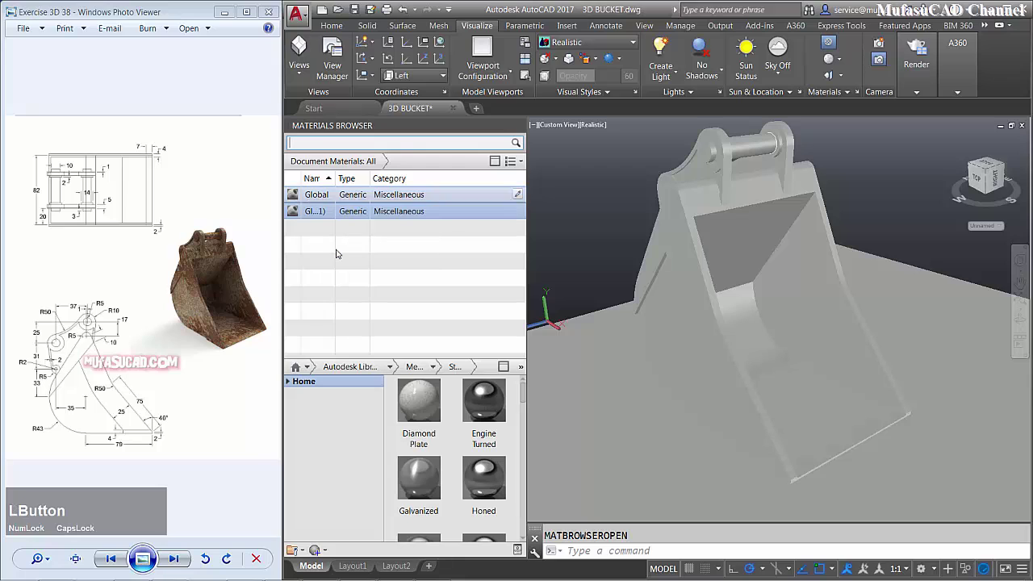
double_click(320, 211)
- Load the 24090555-Grunge-iron-rust texture image from the Download folder, sorted by date modified, into the duplicated material
click(954, 286)
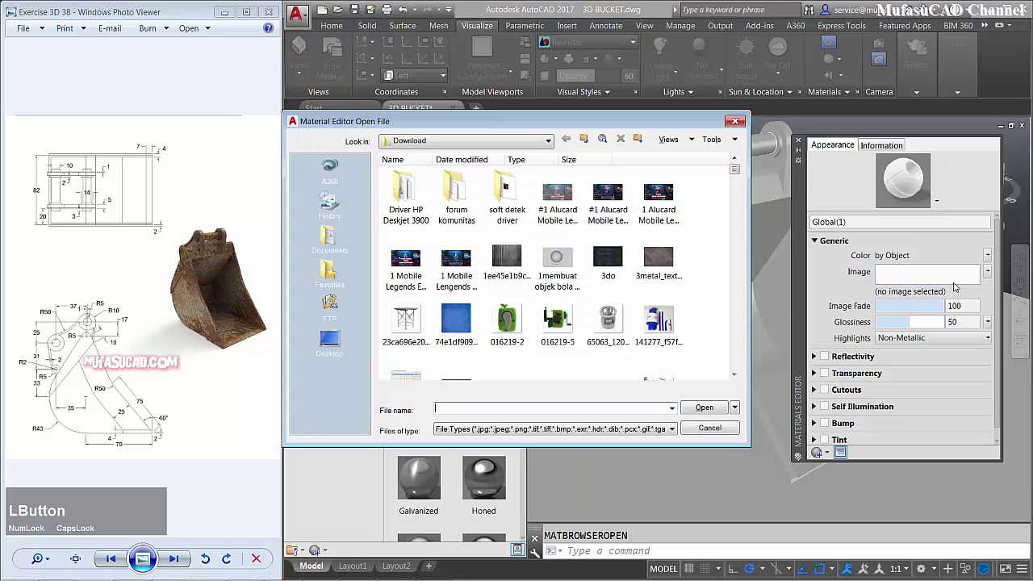
right_click(711, 227)
mouse_move(743, 242)
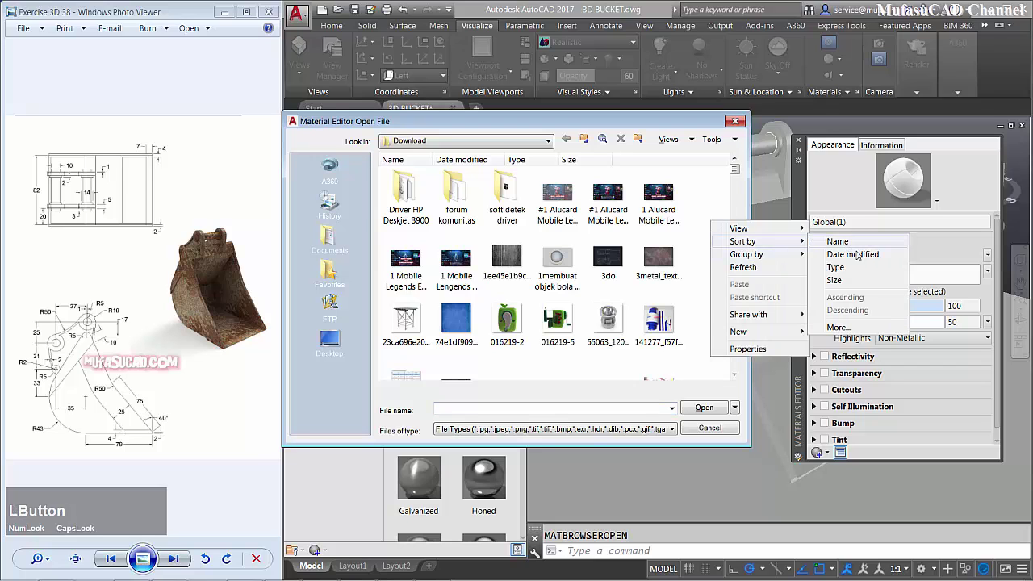
click(839, 257)
click(399, 202)
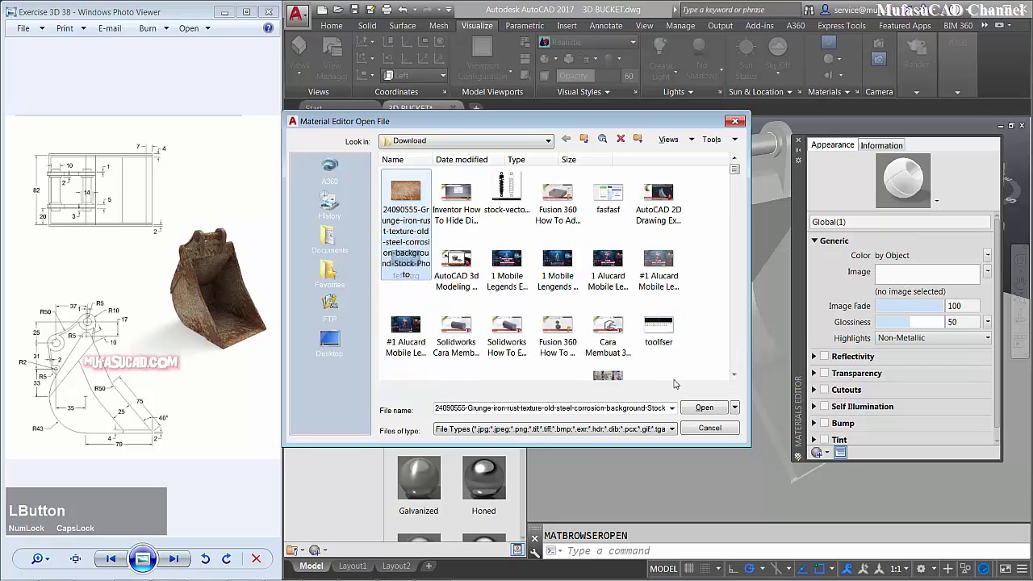
click(706, 408)
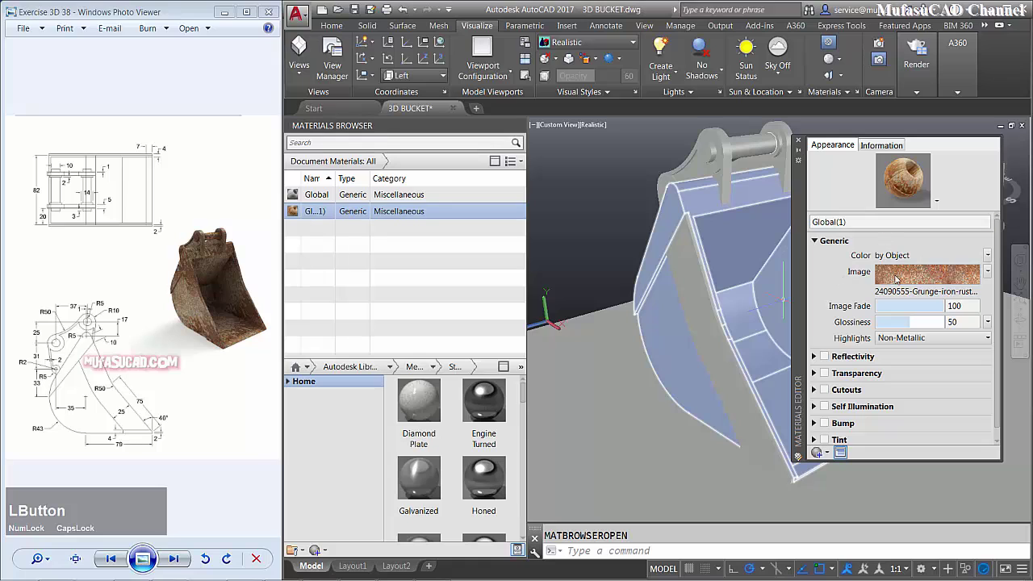
- Set the rust texture's sample size to 90 by 90 and close the texture settings
click(908, 281)
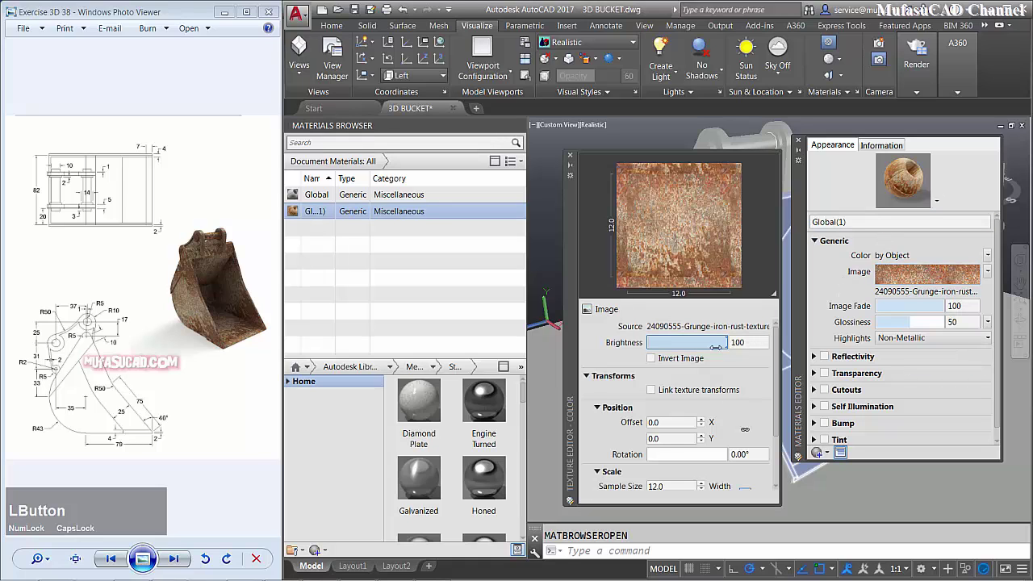
drag(775, 416, 778, 455)
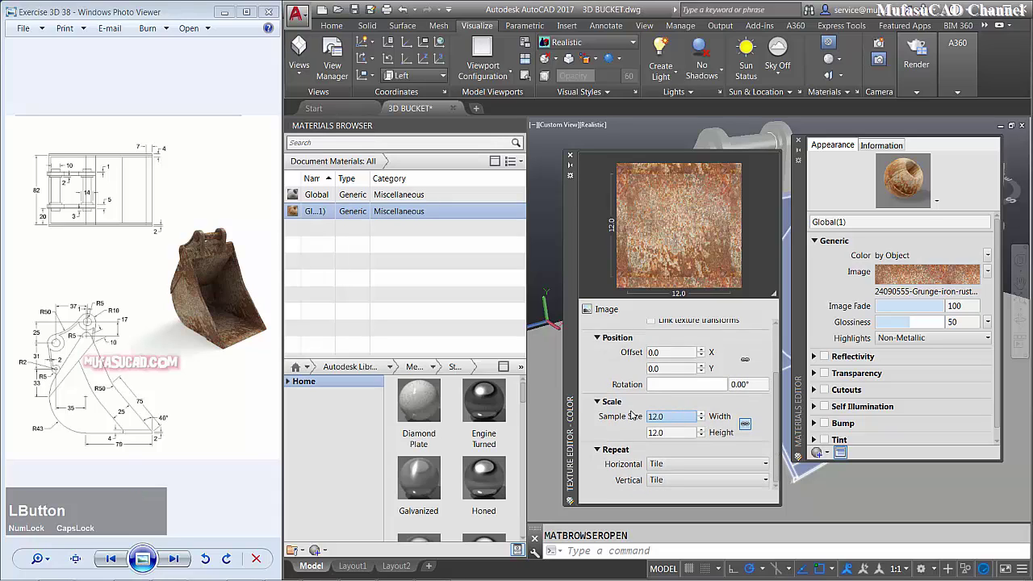
click(675, 432)
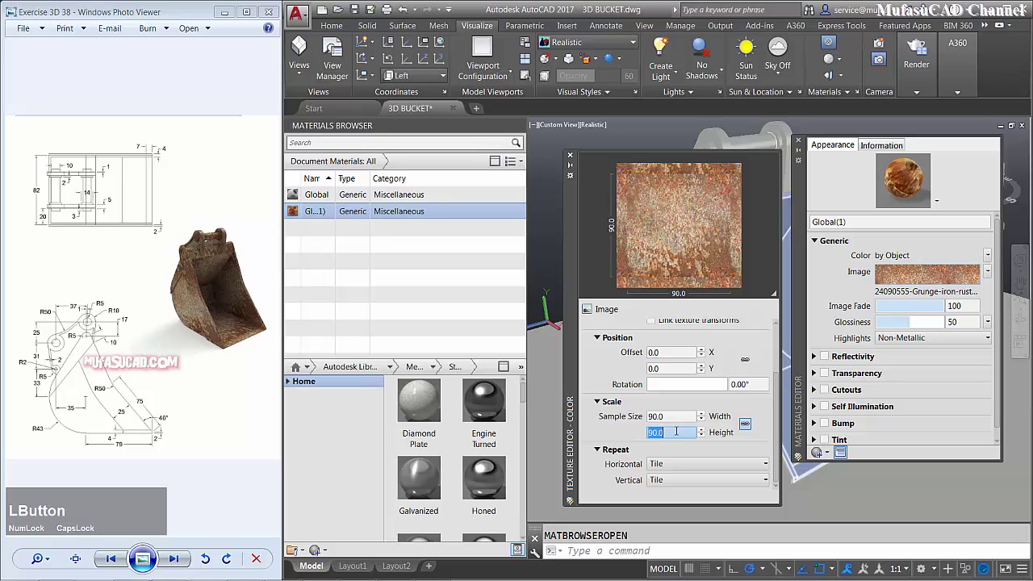
click(570, 155)
- Select all the bucket parts without the ground plane and assign the rust material Global(1) to them
mouse_move(573, 166)
middle_down()
mouse_move(646, 258)
mouse_move(699, 275)
mouse_move(662, 266)
middle_up()
scroll(645, 258, down, 3)
mouse_move(767, 234)
mouse_down()
mouse_move(613, 315)
mouse_move(565, 323)
mouse_up()
click(739, 190)
click(557, 305)
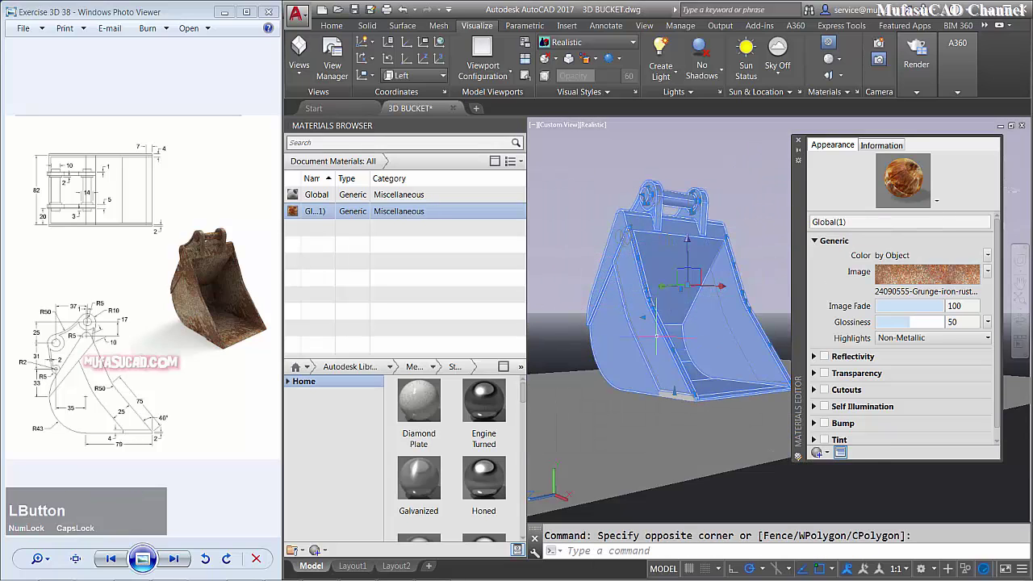
middle_drag(671, 390, 602, 443)
scroll(602, 442, up, 4)
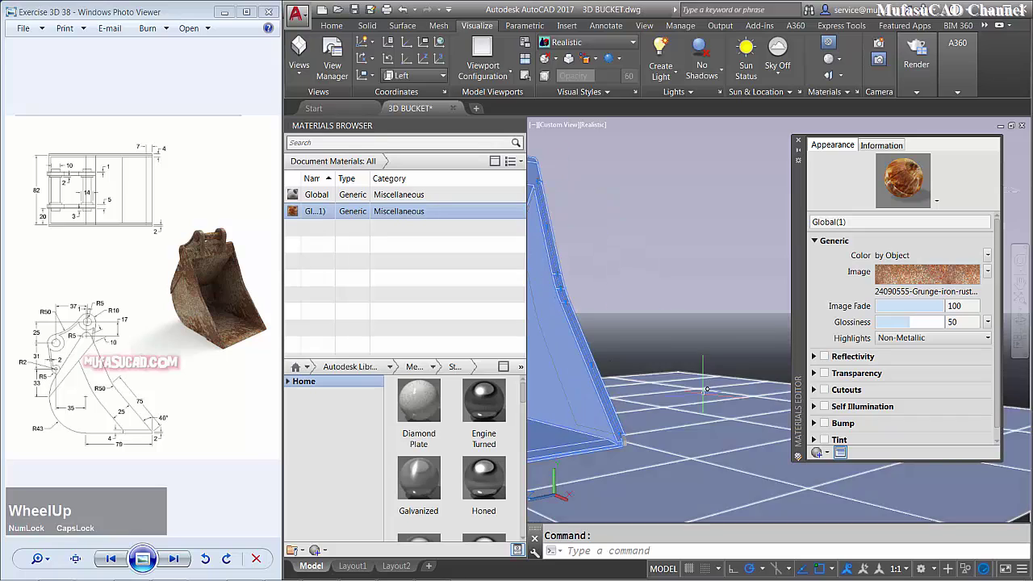
scroll(626, 439, down, 3)
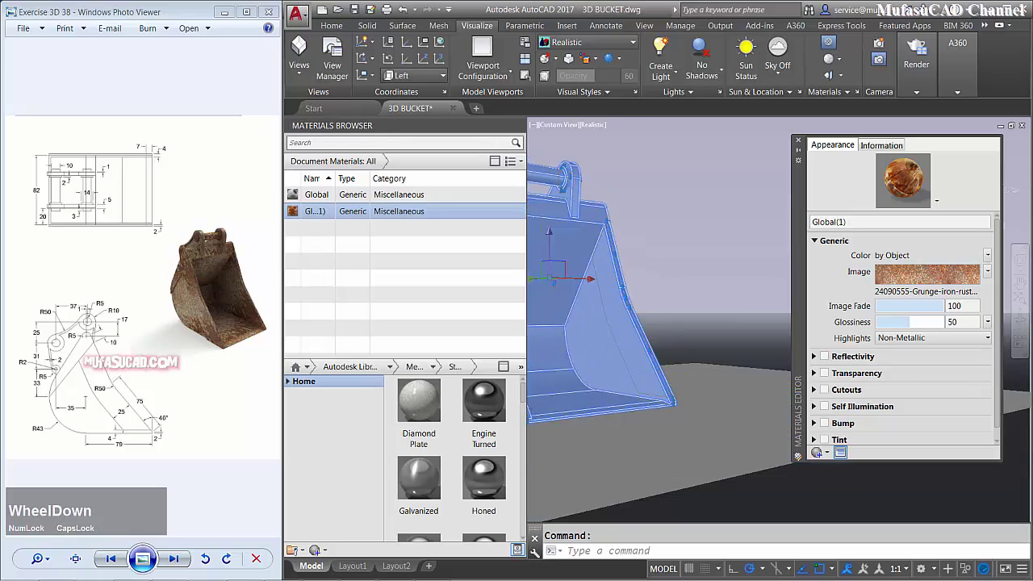
middle_click(626, 440)
right_click(315, 216)
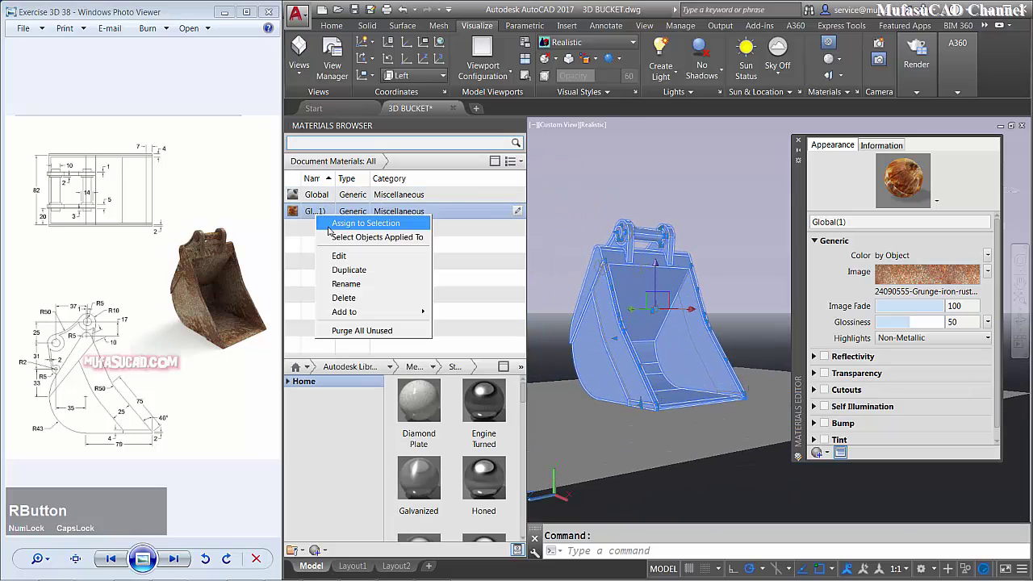
click(338, 228)
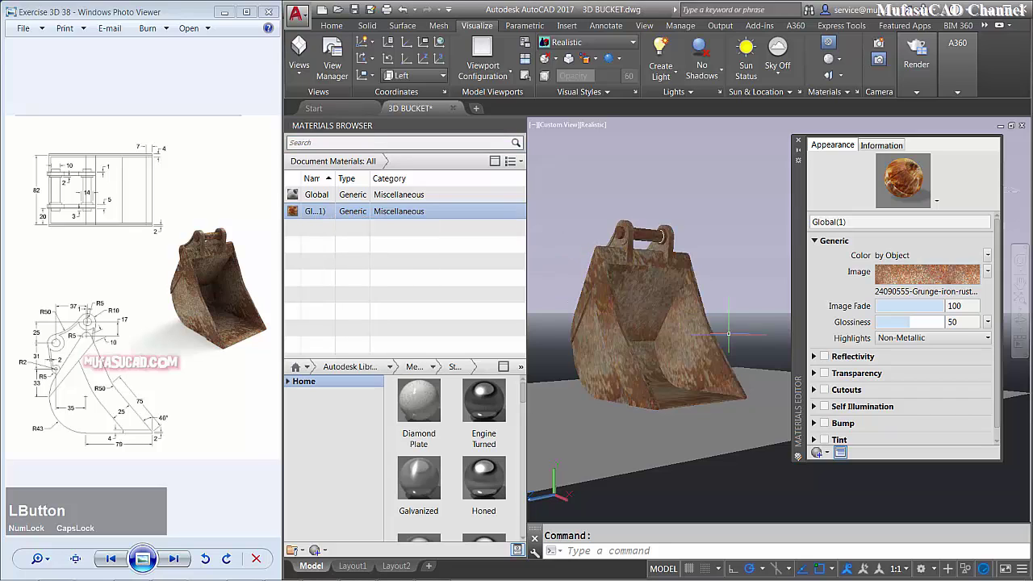
- Give the rust material metallic highlights, direct reflectivity of 76 and glossiness of 32, and close the material editor and browser
click(932, 337)
click(917, 367)
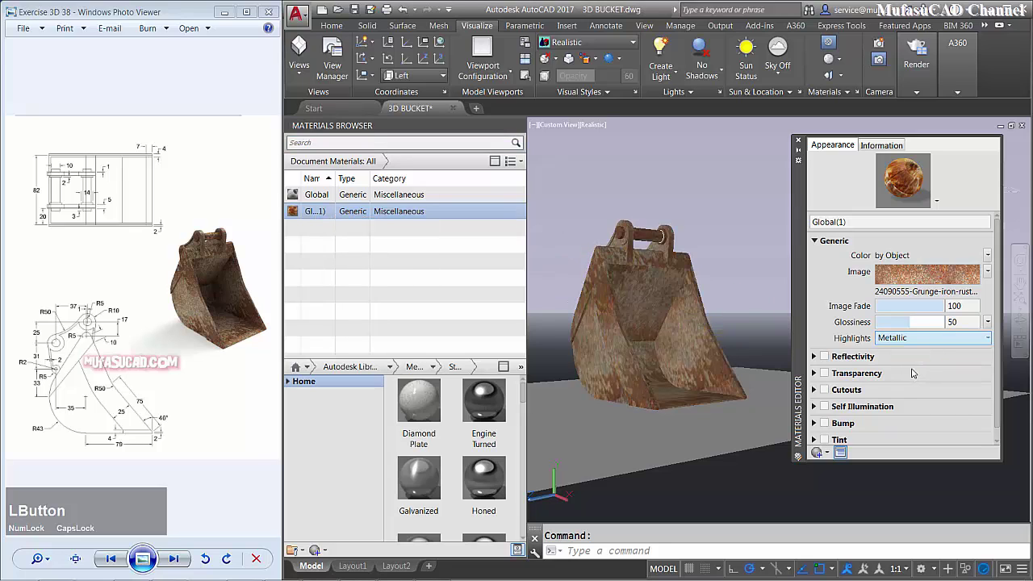
click(824, 357)
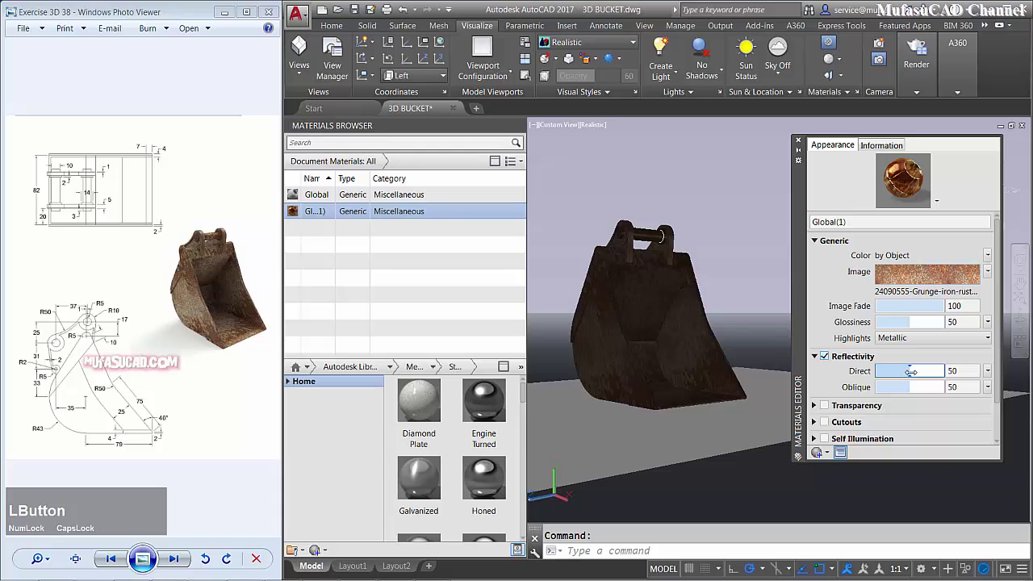
mouse_move(910, 322)
mouse_down()
mouse_move(884, 321)
mouse_move(901, 322)
mouse_up()
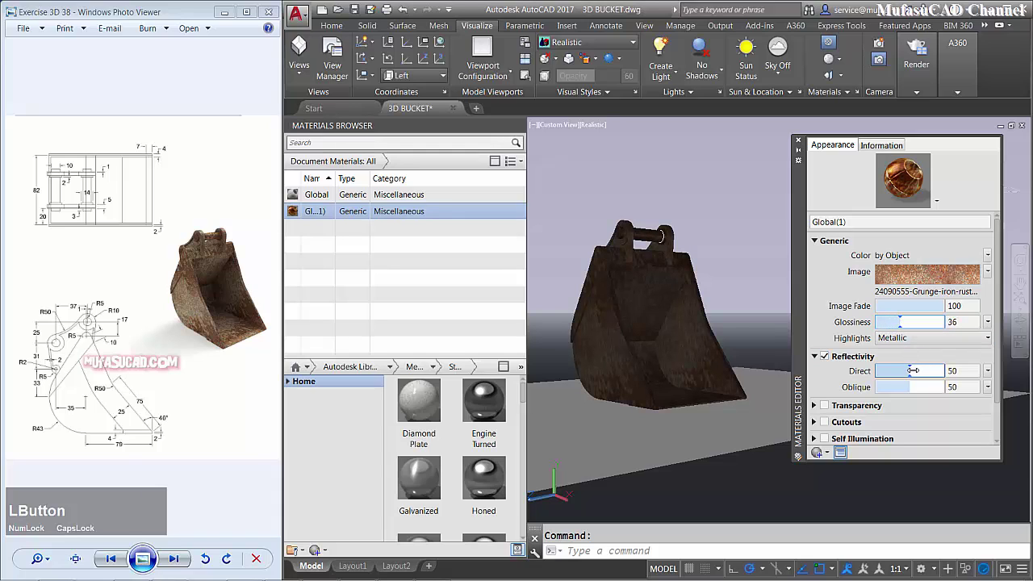
mouse_move(913, 371)
mouse_down()
mouse_move(937, 370)
mouse_move(904, 371)
mouse_move(928, 370)
mouse_up()
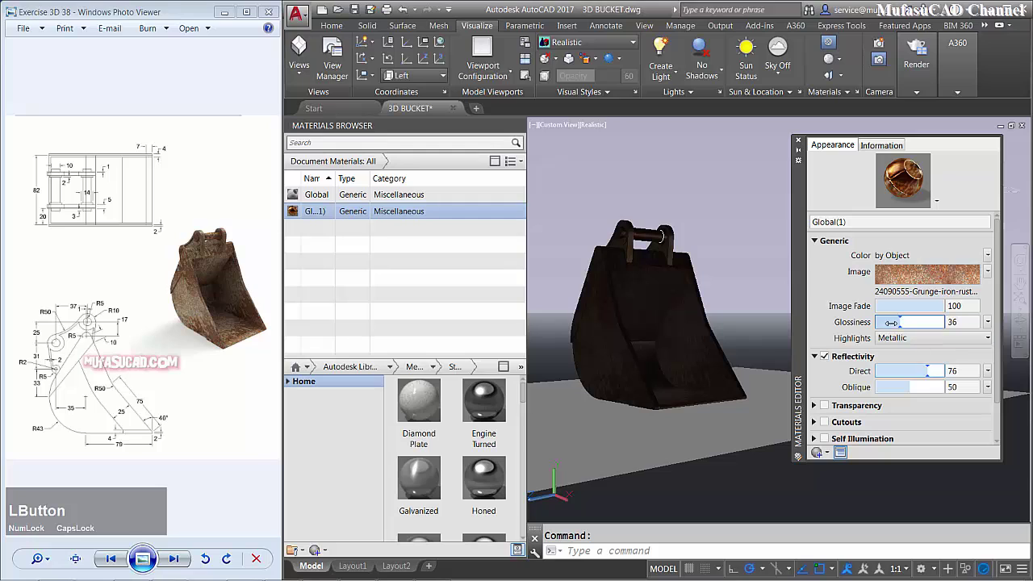
drag(902, 322, 898, 323)
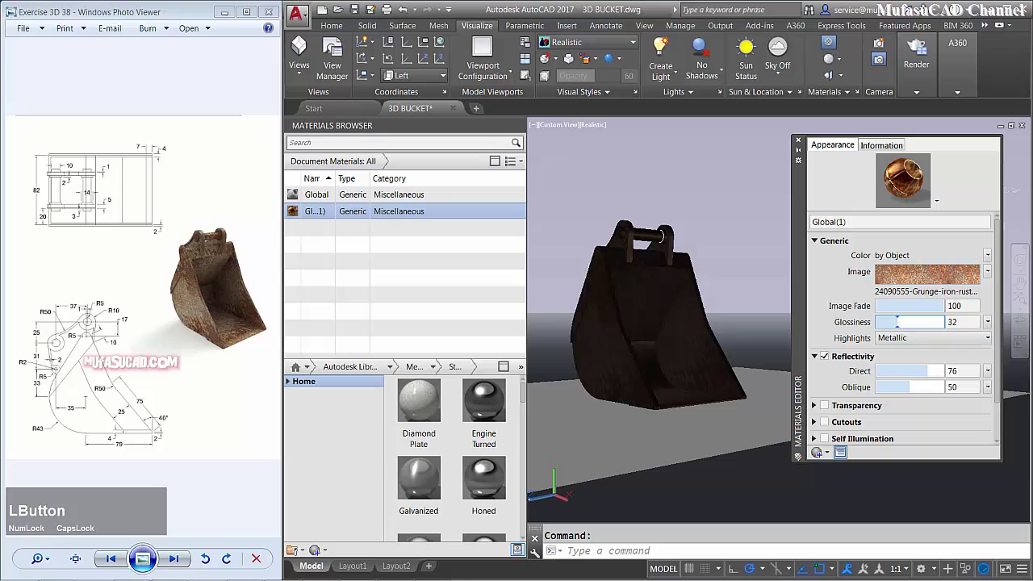
click(798, 141)
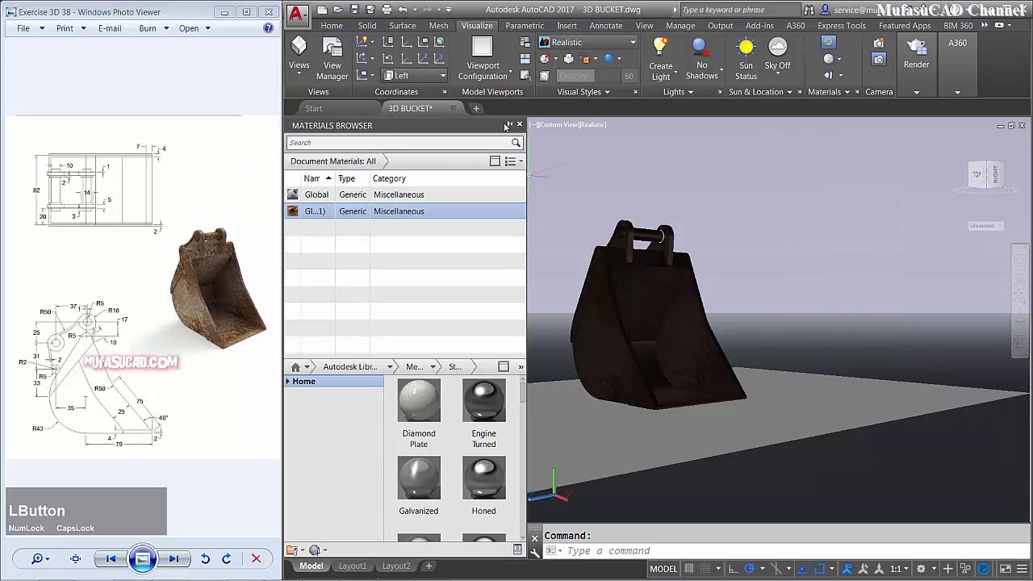
click(520, 125)
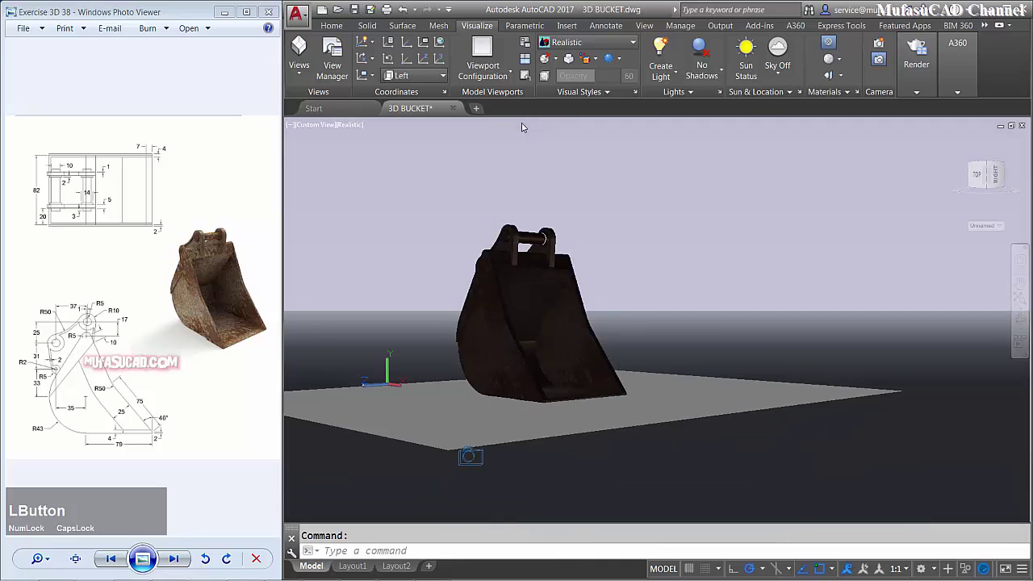
- Orbit to face the bucket's open front, display the model as Shaded with edges and turn on full shadows
shift+middle_drag(540, 160, 701, 292)
scroll(727, 290, up, 3)
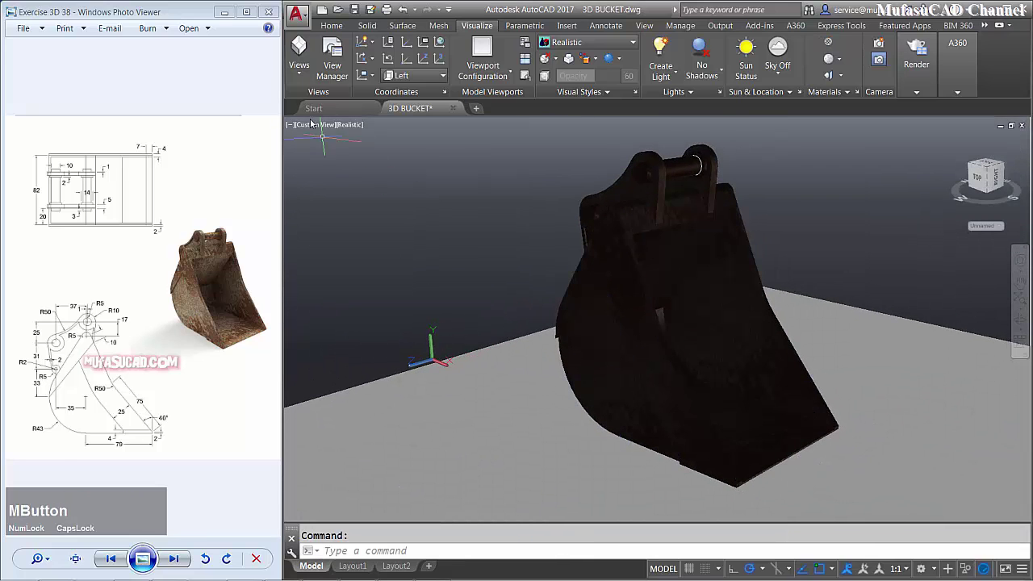
click(351, 125)
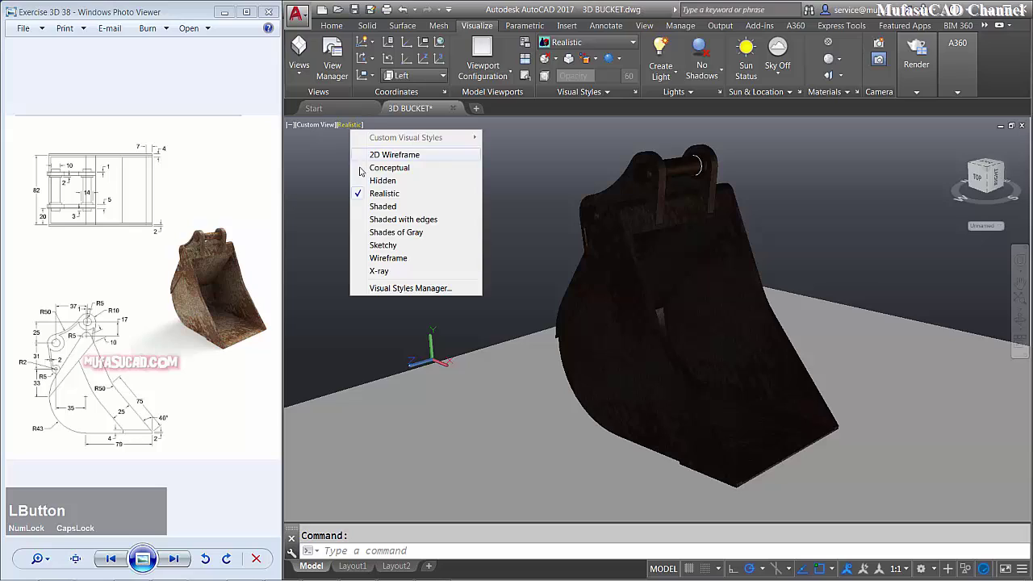
click(427, 220)
mouse_move(733, 265)
shift+middle_down()
mouse_move(710, 296)
mouse_move(713, 286)
shift+middle_up()
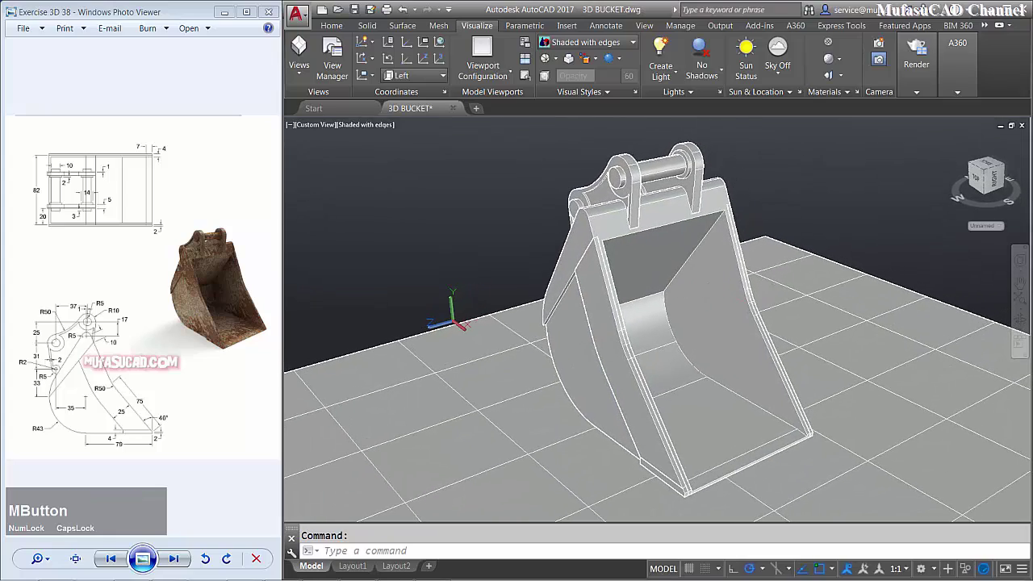
click(701, 65)
click(711, 152)
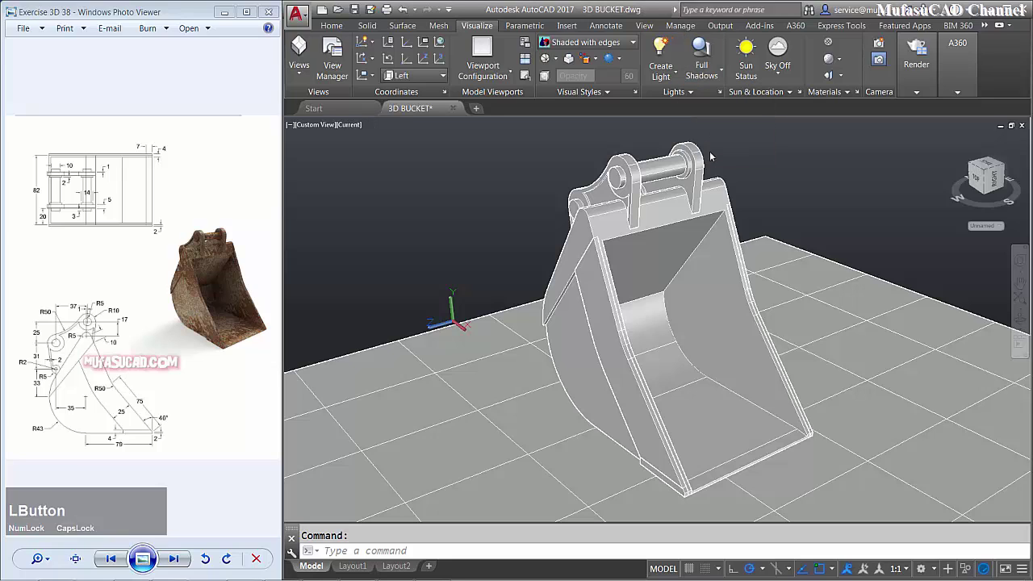
- Set the render quality preset to High and turn on the render environment
click(916, 91)
click(917, 107)
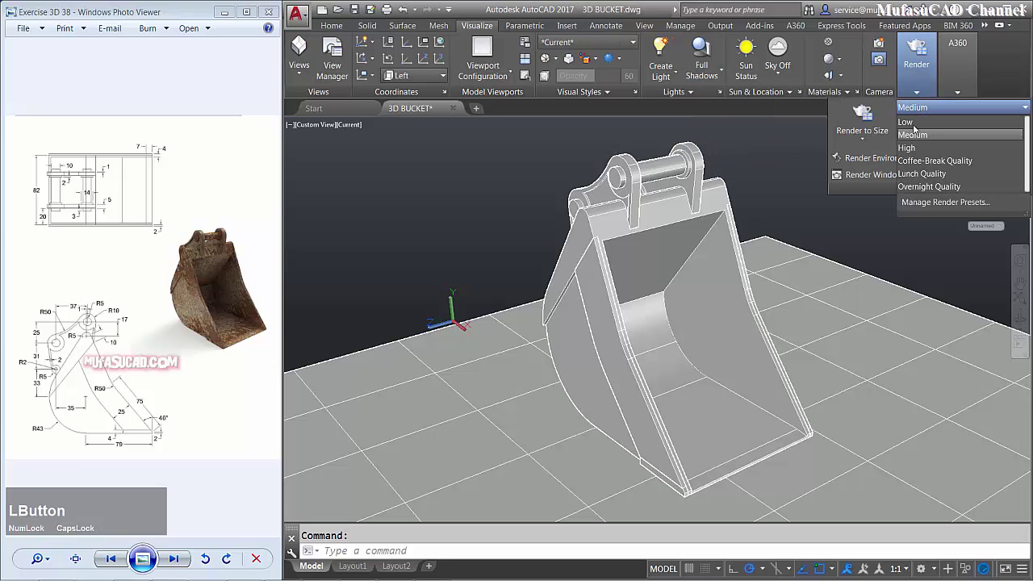
click(907, 147)
click(868, 158)
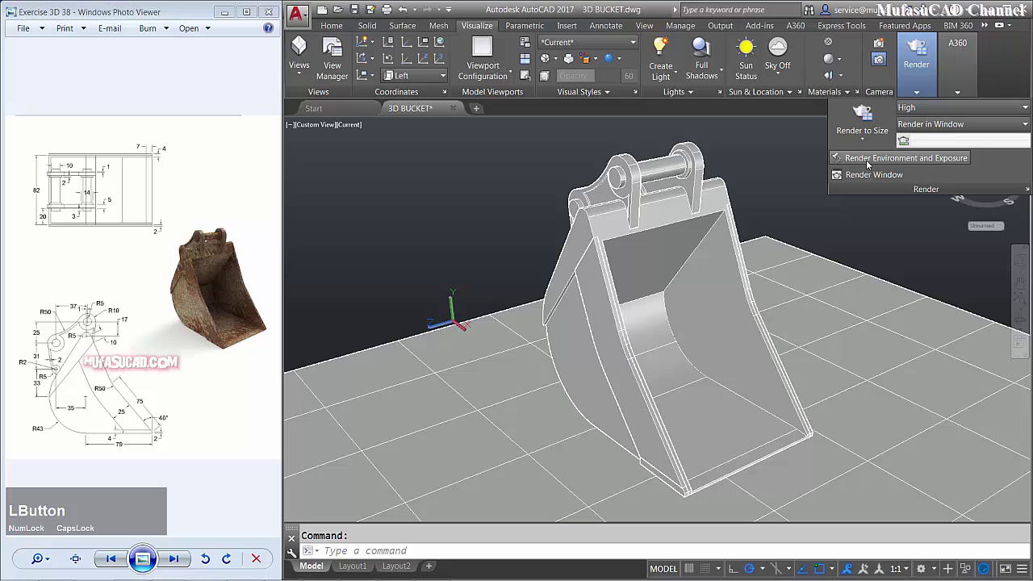
click(467, 209)
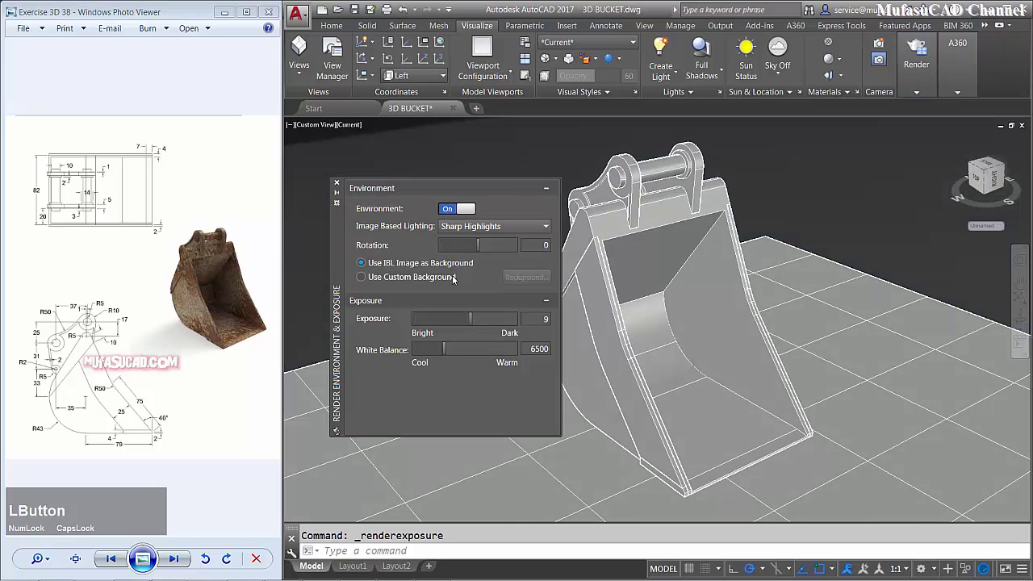
- Use a custom solid background in near-white, luminance about 99, for the render environment and close its settings
click(453, 277)
click(517, 277)
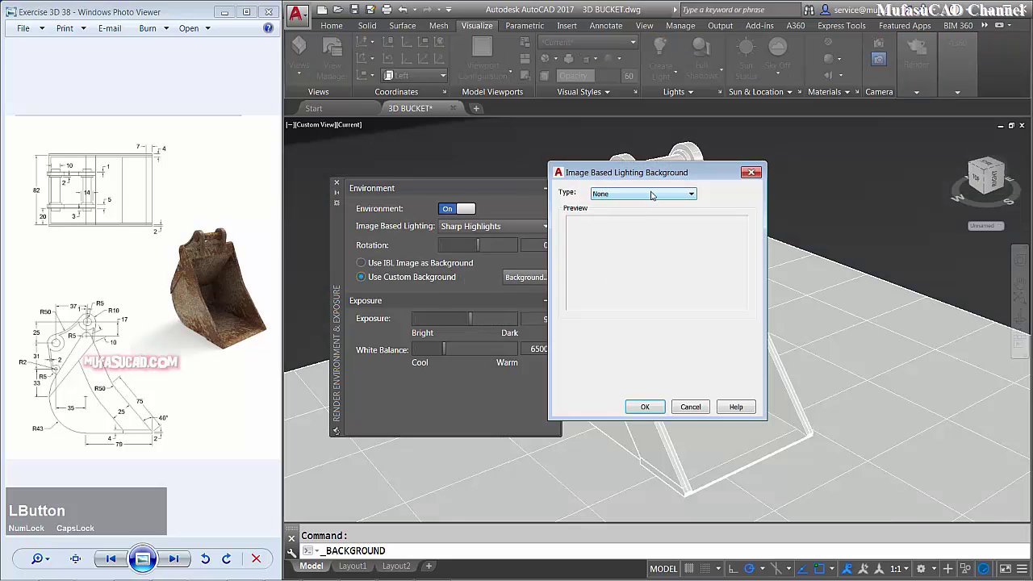
click(652, 195)
click(654, 215)
click(622, 375)
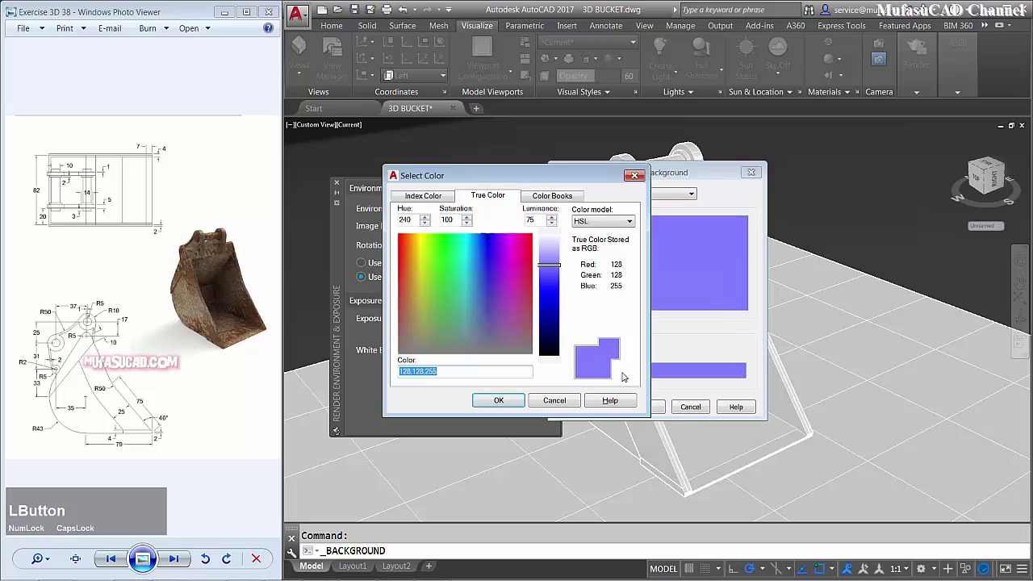
drag(545, 240, 547, 239)
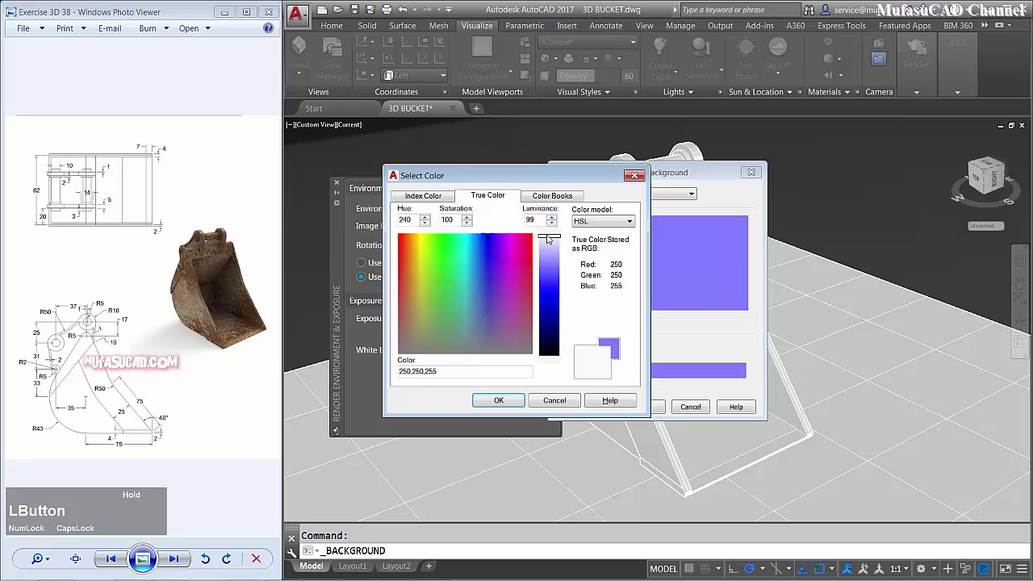
click(499, 401)
click(643, 408)
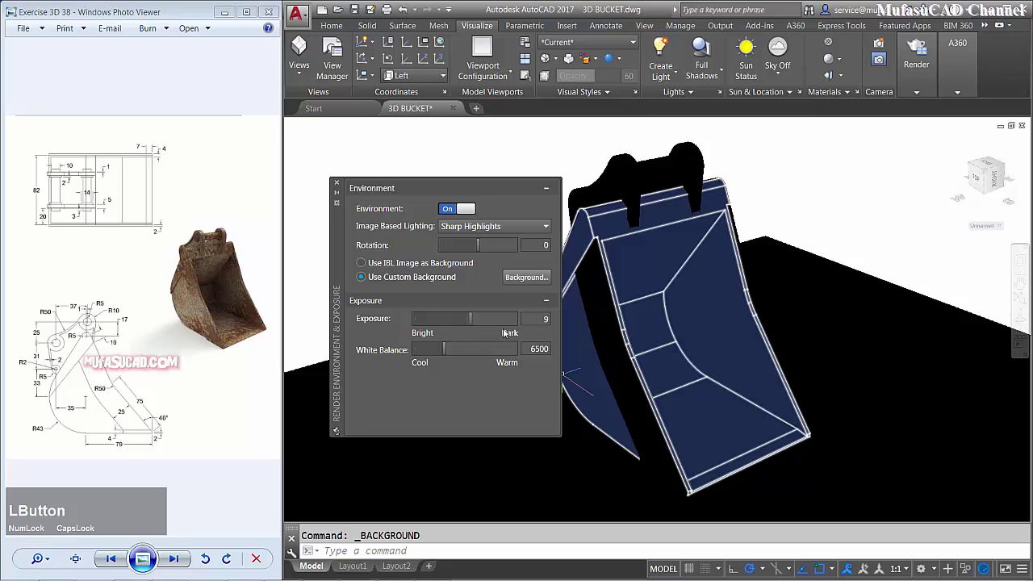
click(337, 184)
- Start a Render to Size of the current bucket view in the render window
middle_drag(597, 306, 597, 311)
click(916, 93)
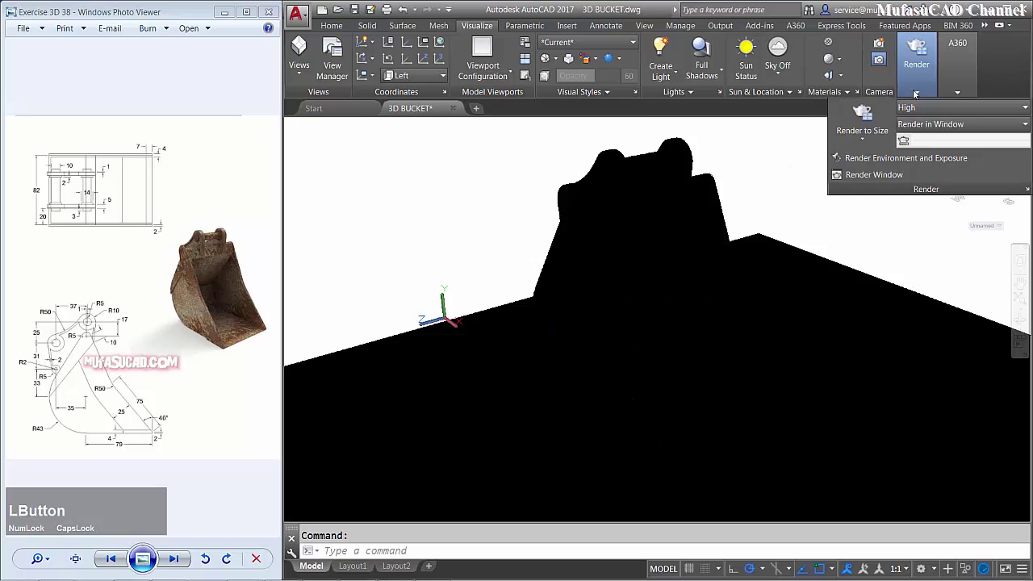
click(866, 125)
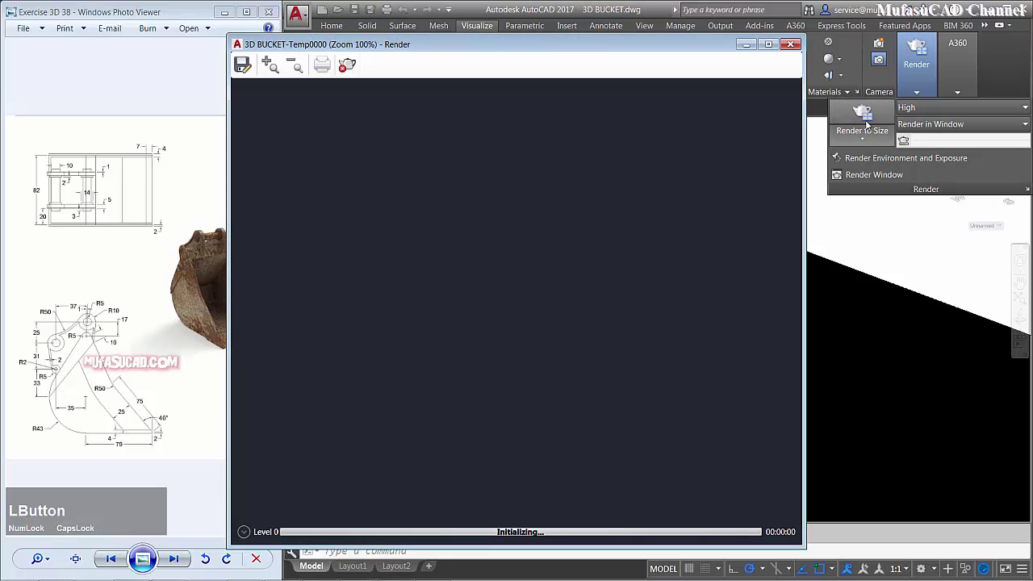